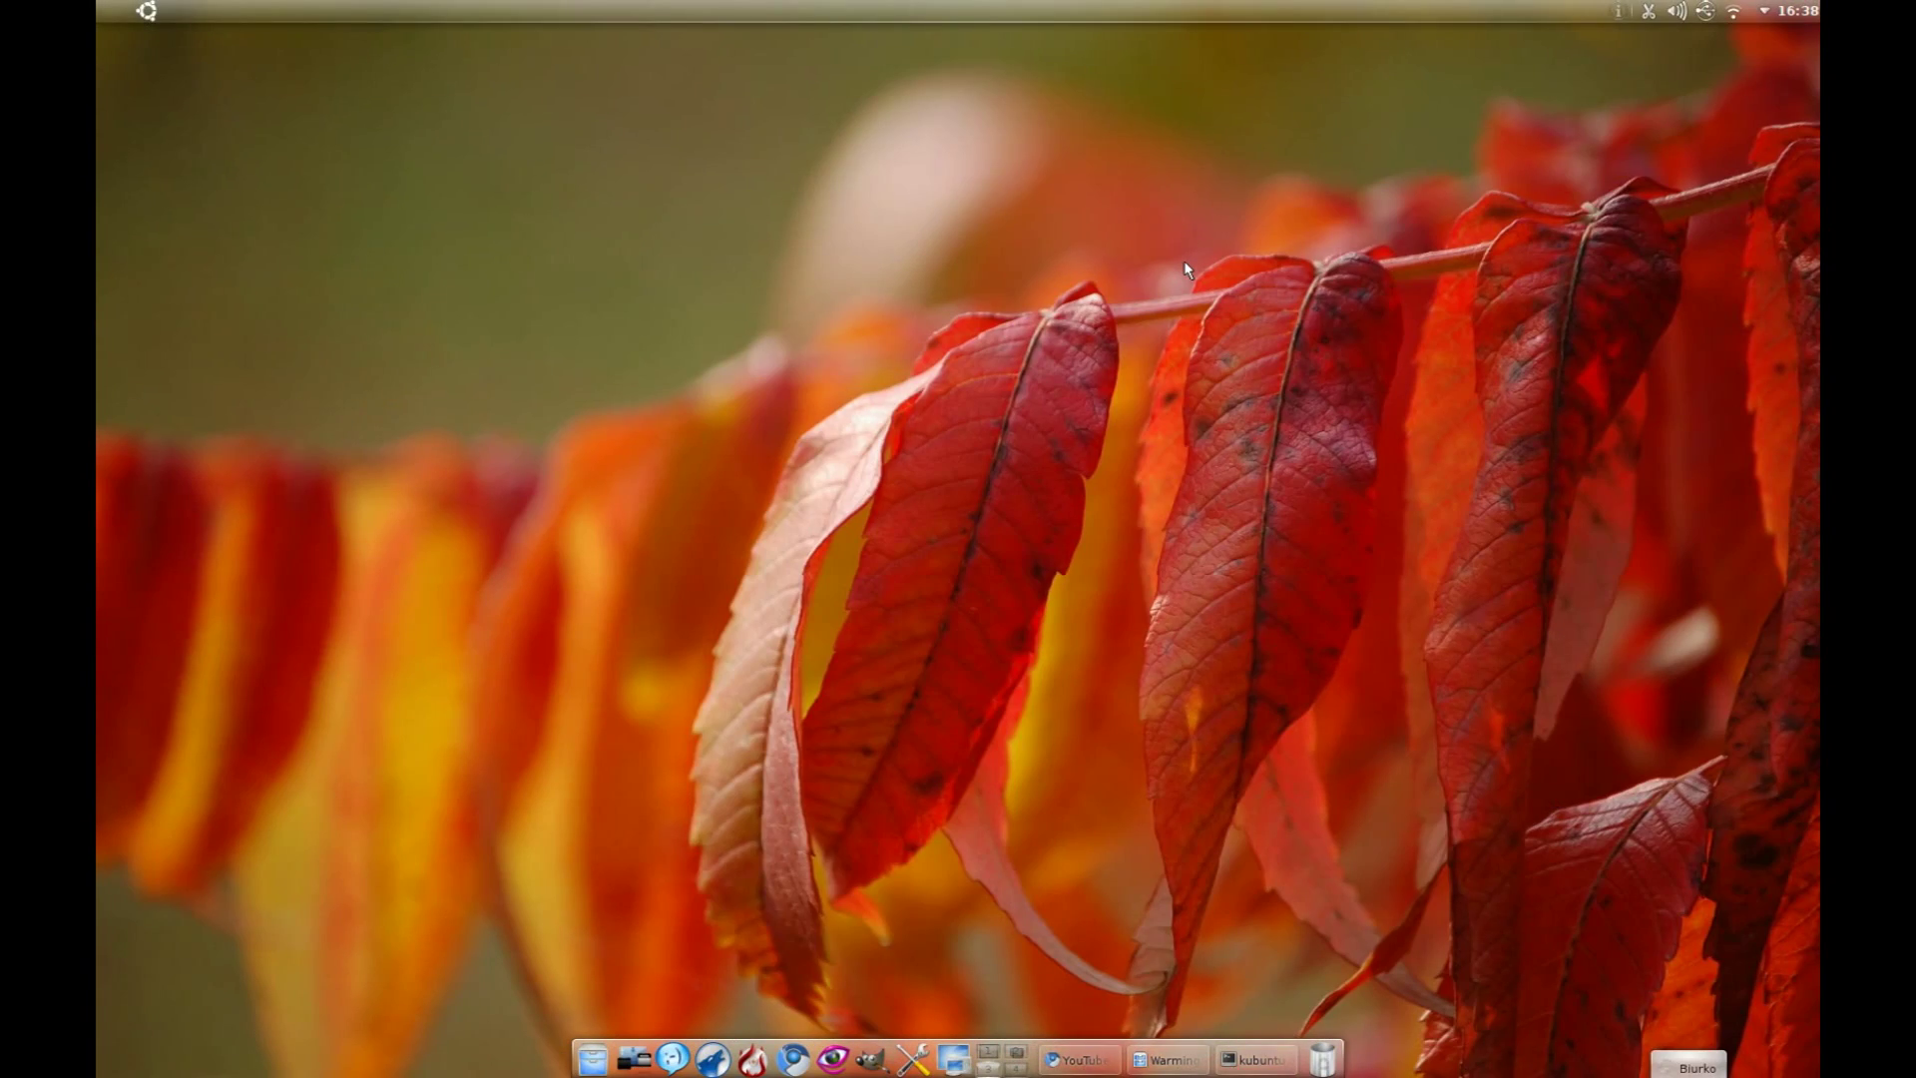
Step: Unlock the desktop widgets so that the desktop can be edited
key("ctrl+alt+Right")
left_click(1689, 1066)
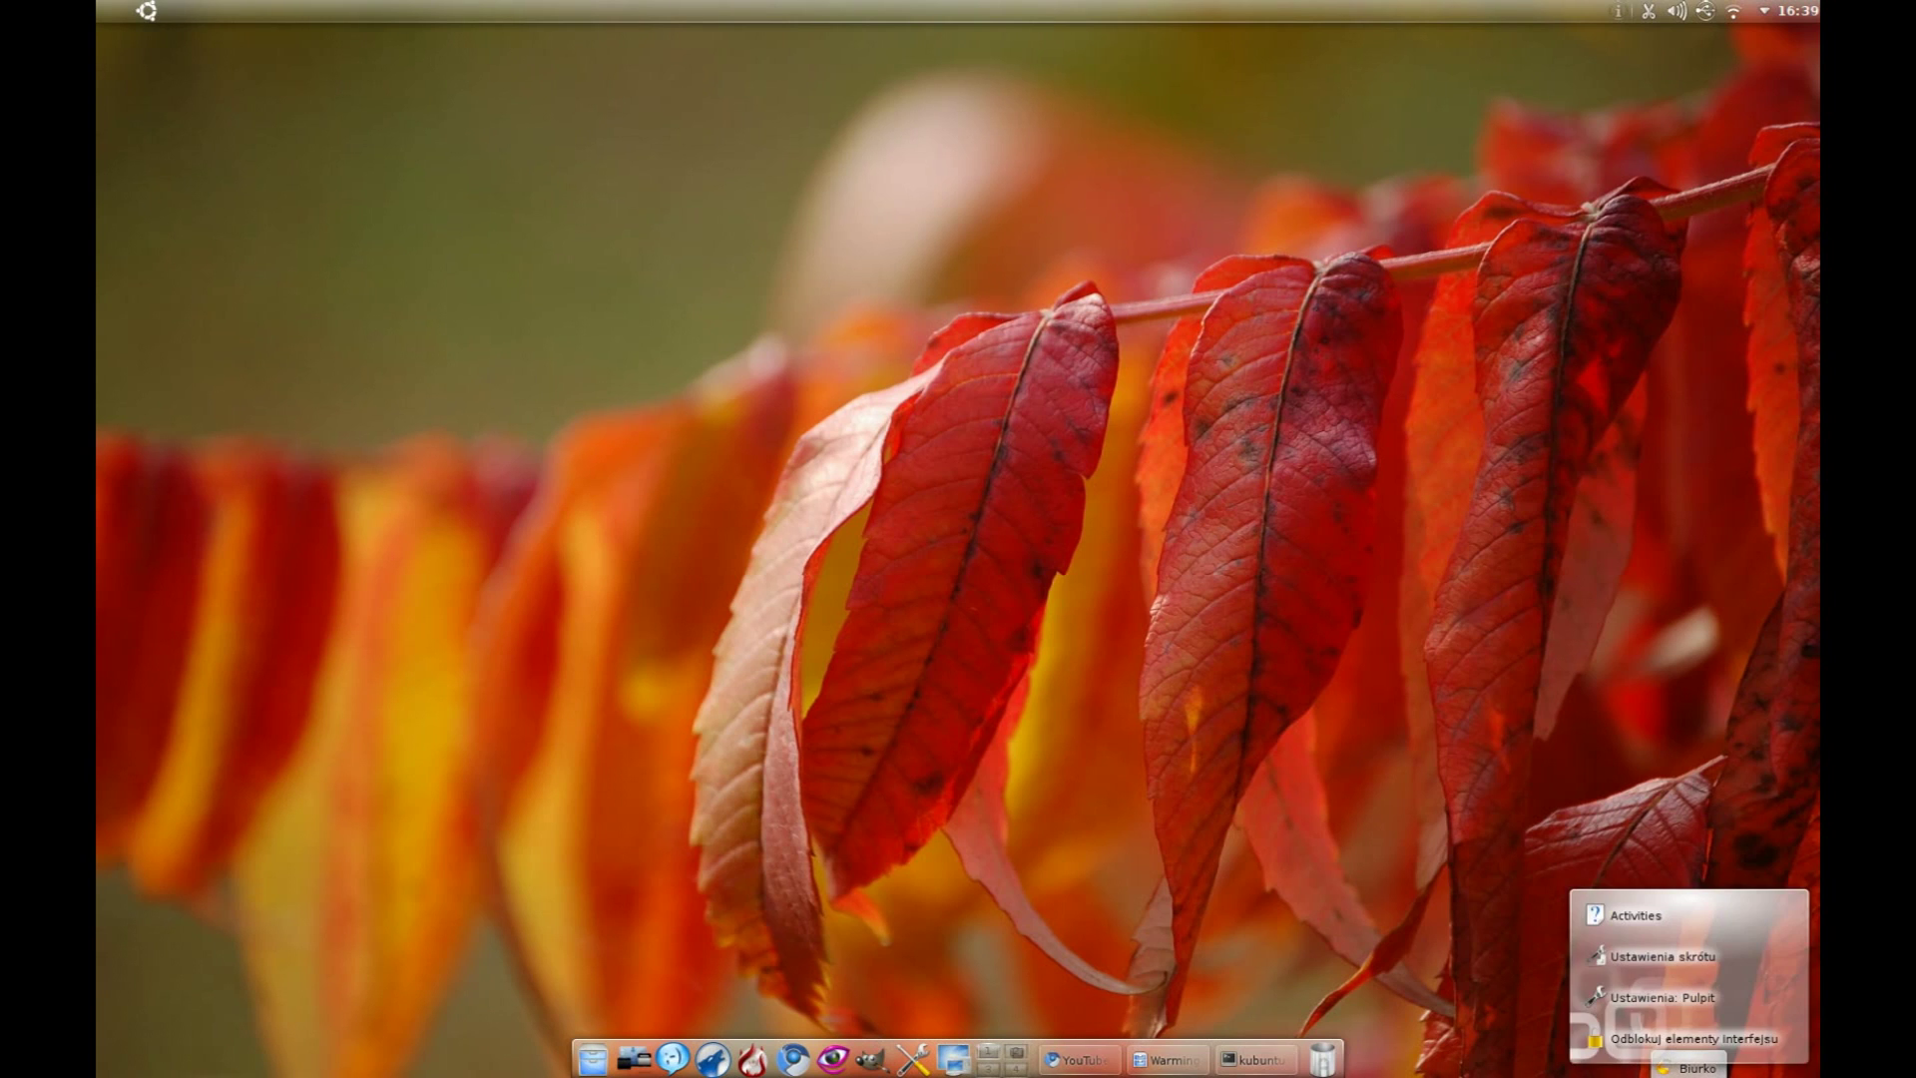
left_click(1616, 1041)
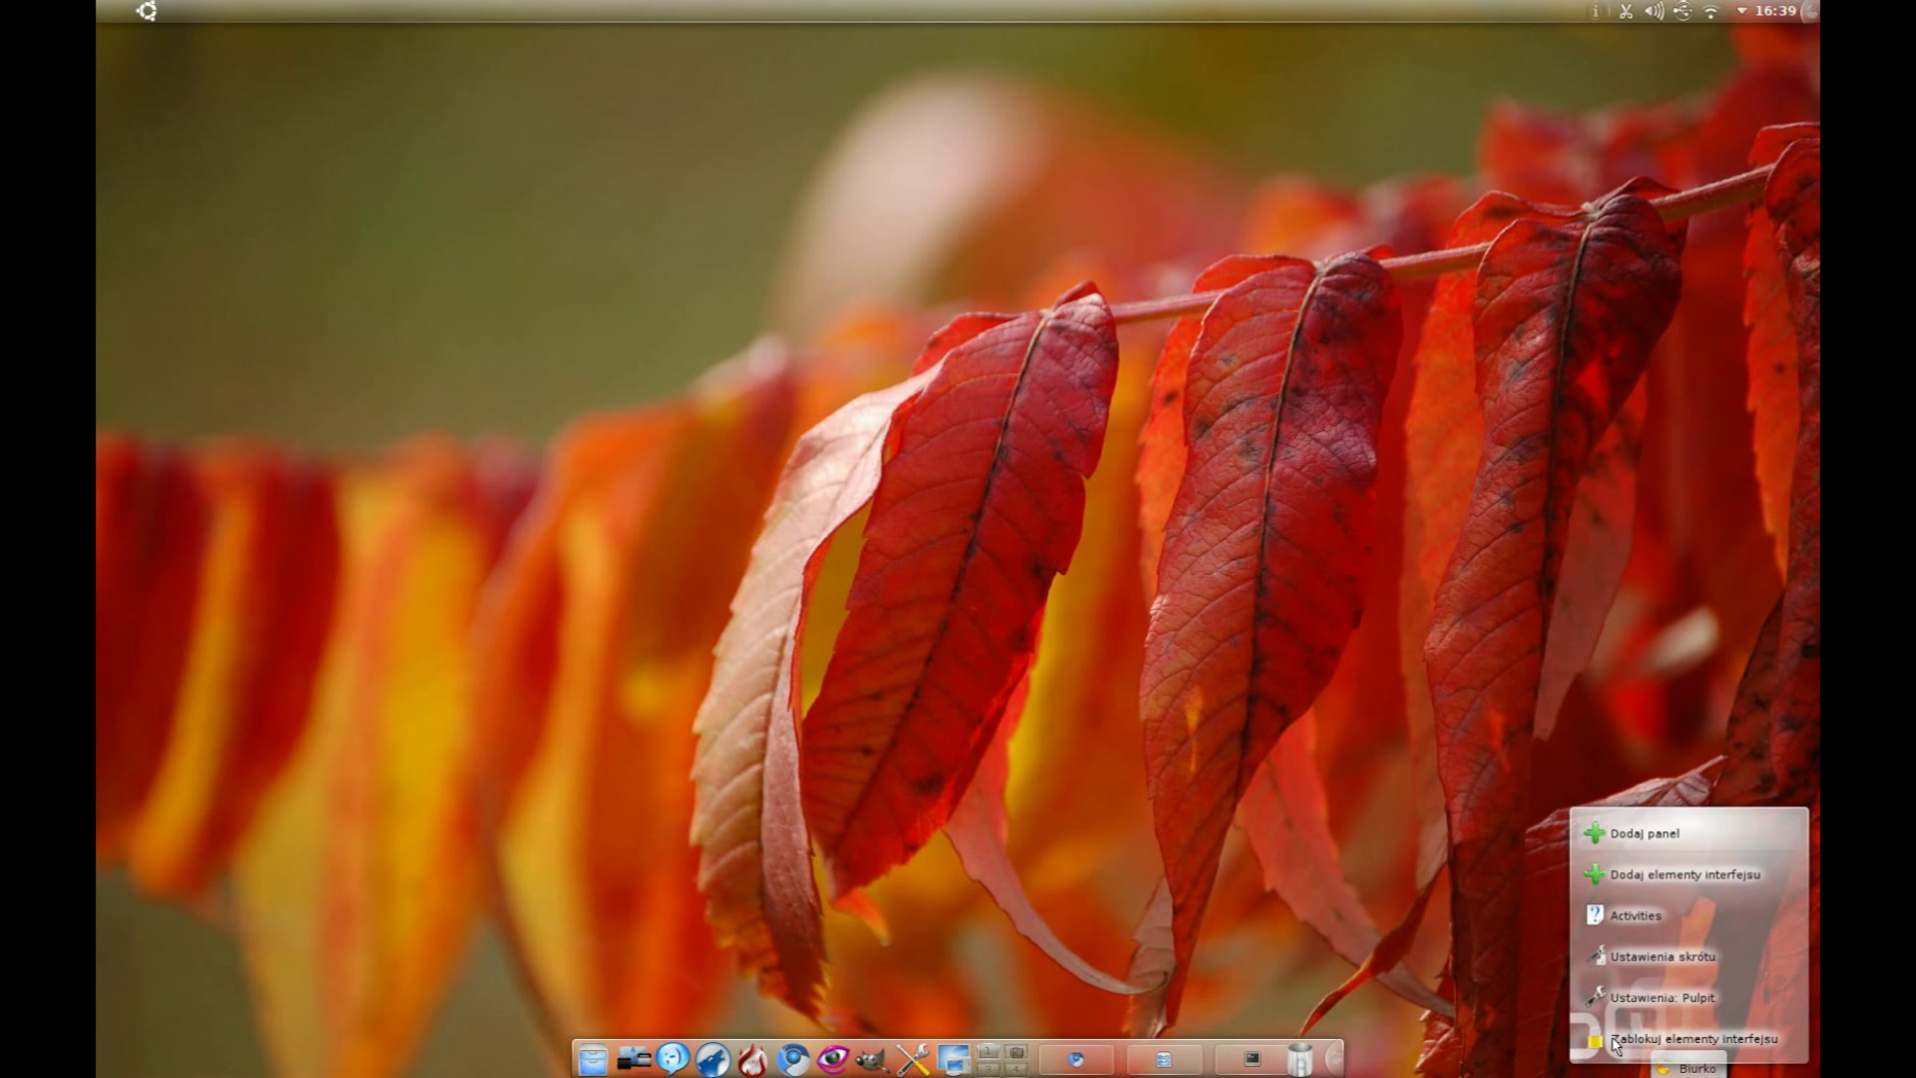
Step: Browse the collection of widgets that can be added to the desktop, and close it
left_click(1636, 877)
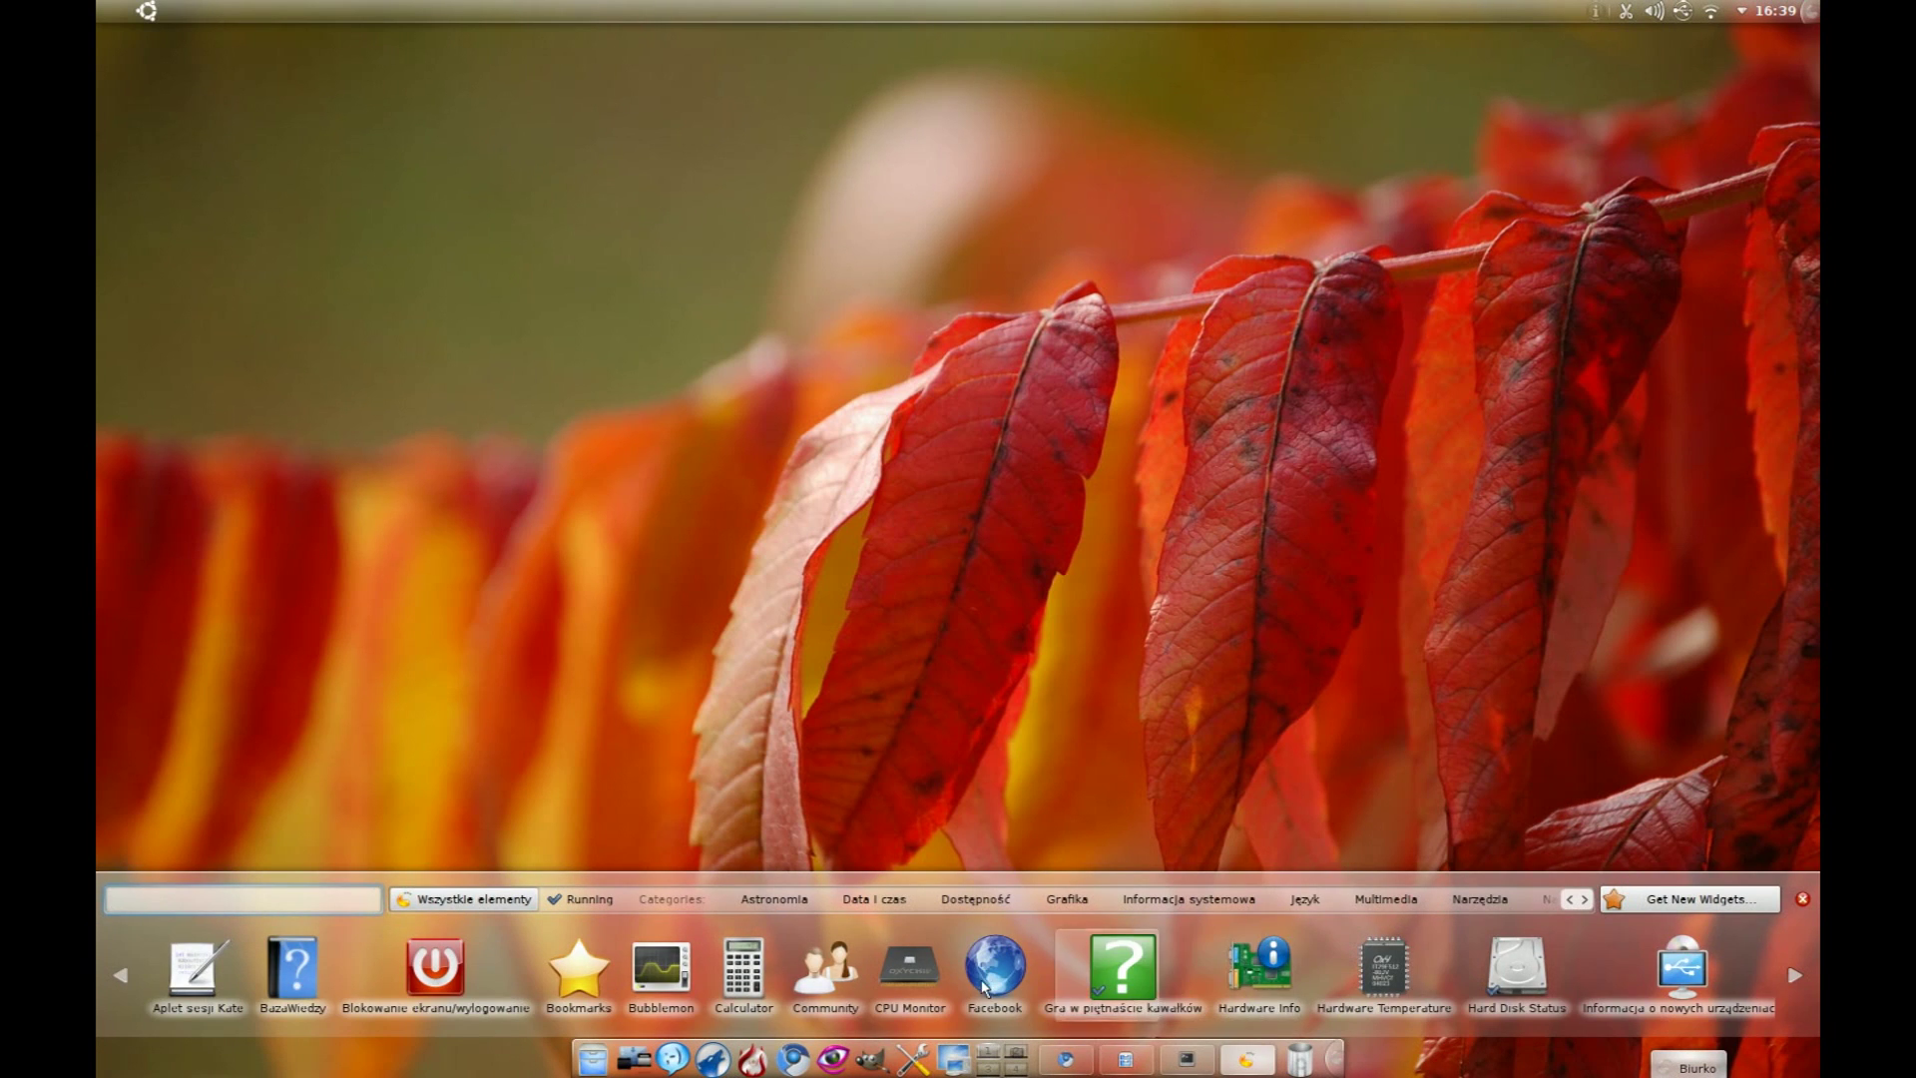
scroll(983, 987, "down", 10)
scroll(980, 979, "down", 10)
scroll(981, 979, "up", 10)
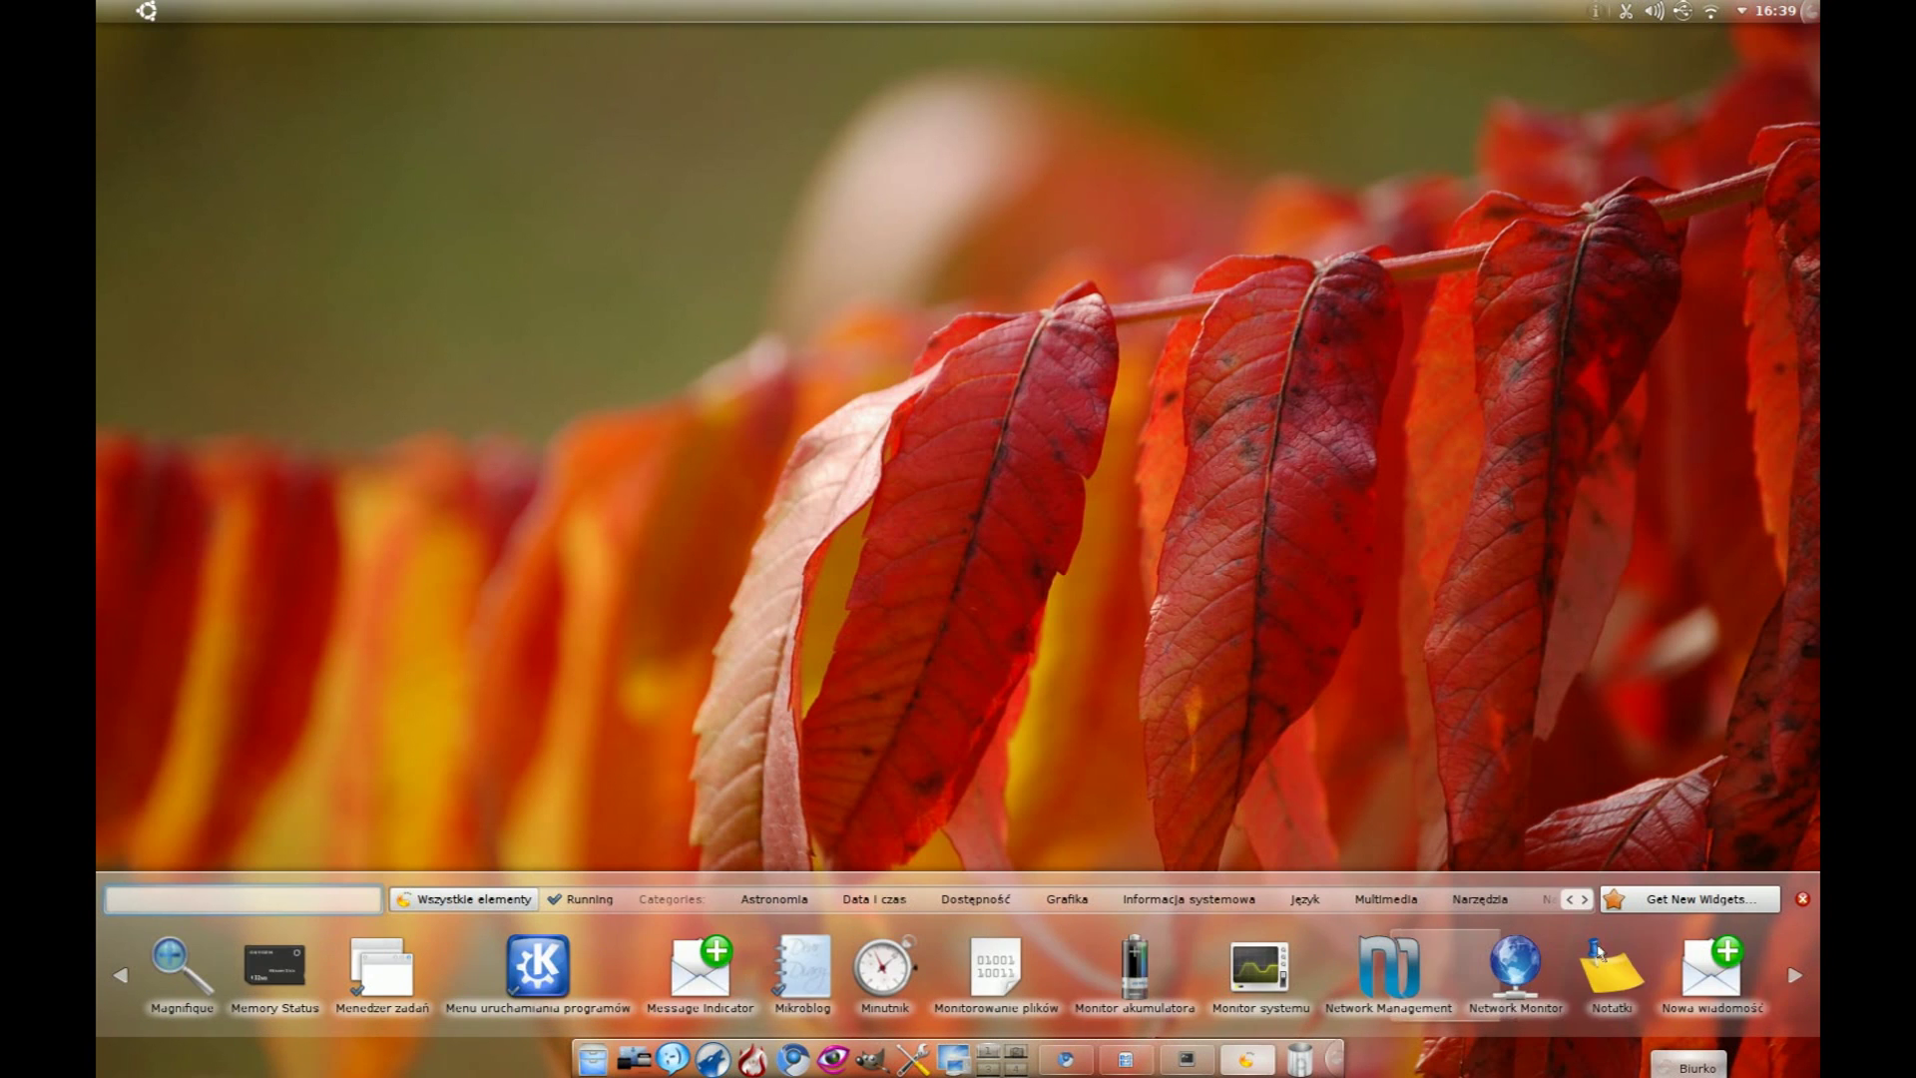
left_click(1802, 901)
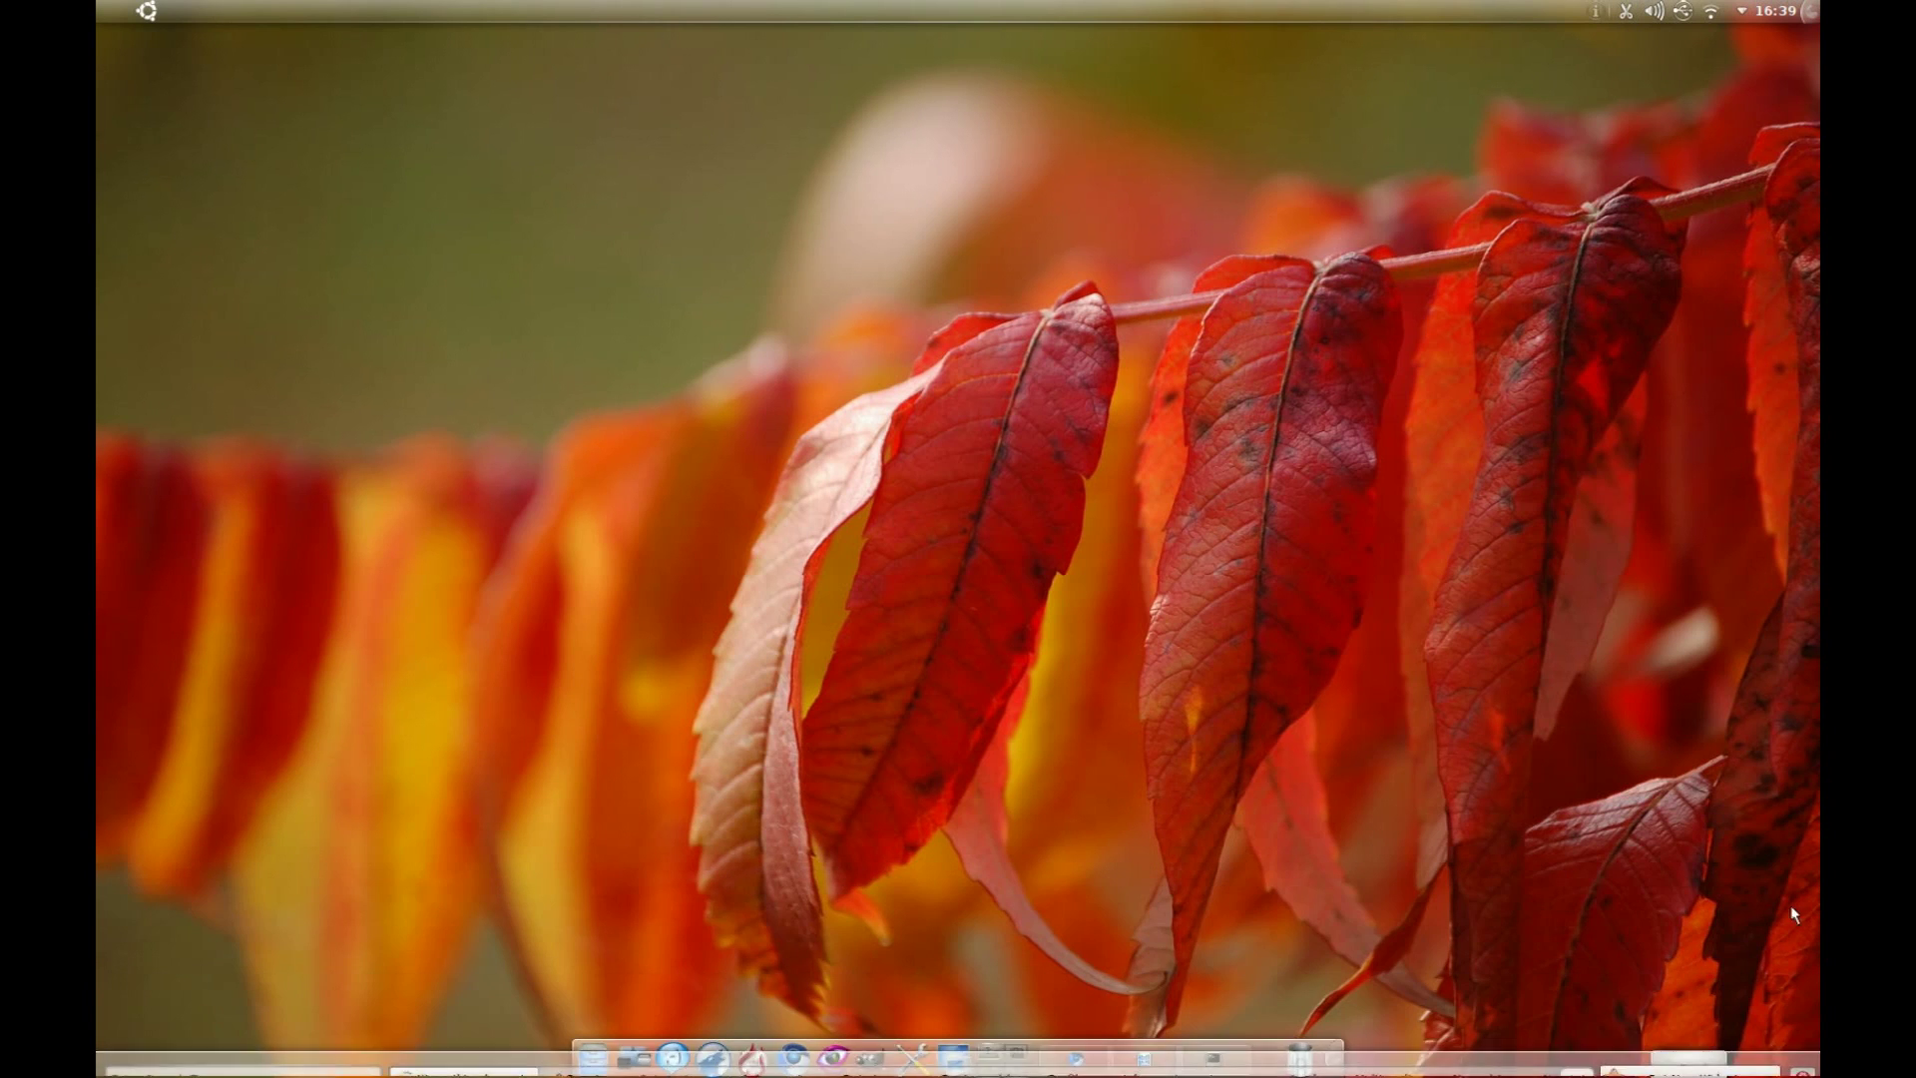
Step: Review the wallpaper, activity and mouse action pages of the desktop settings, and close the dialog
left_click(1687, 1067)
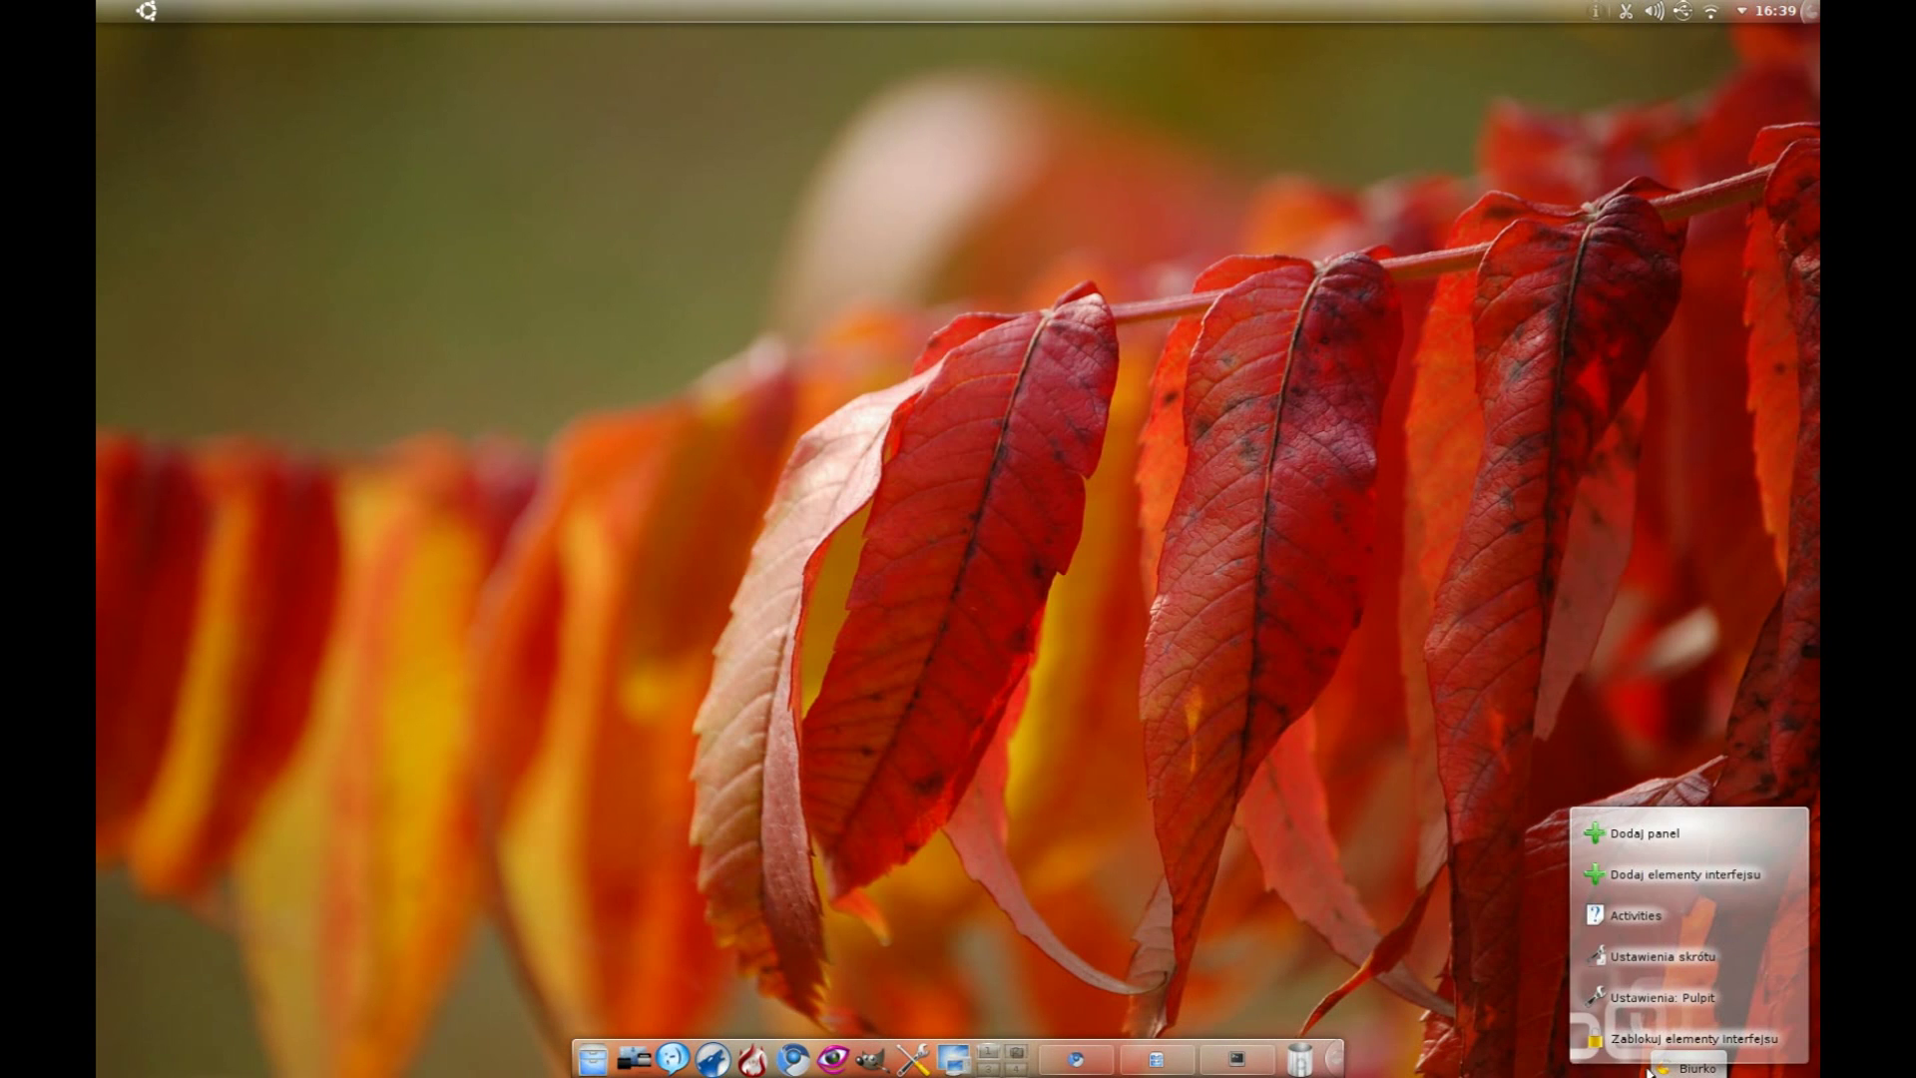
left_click(1631, 999)
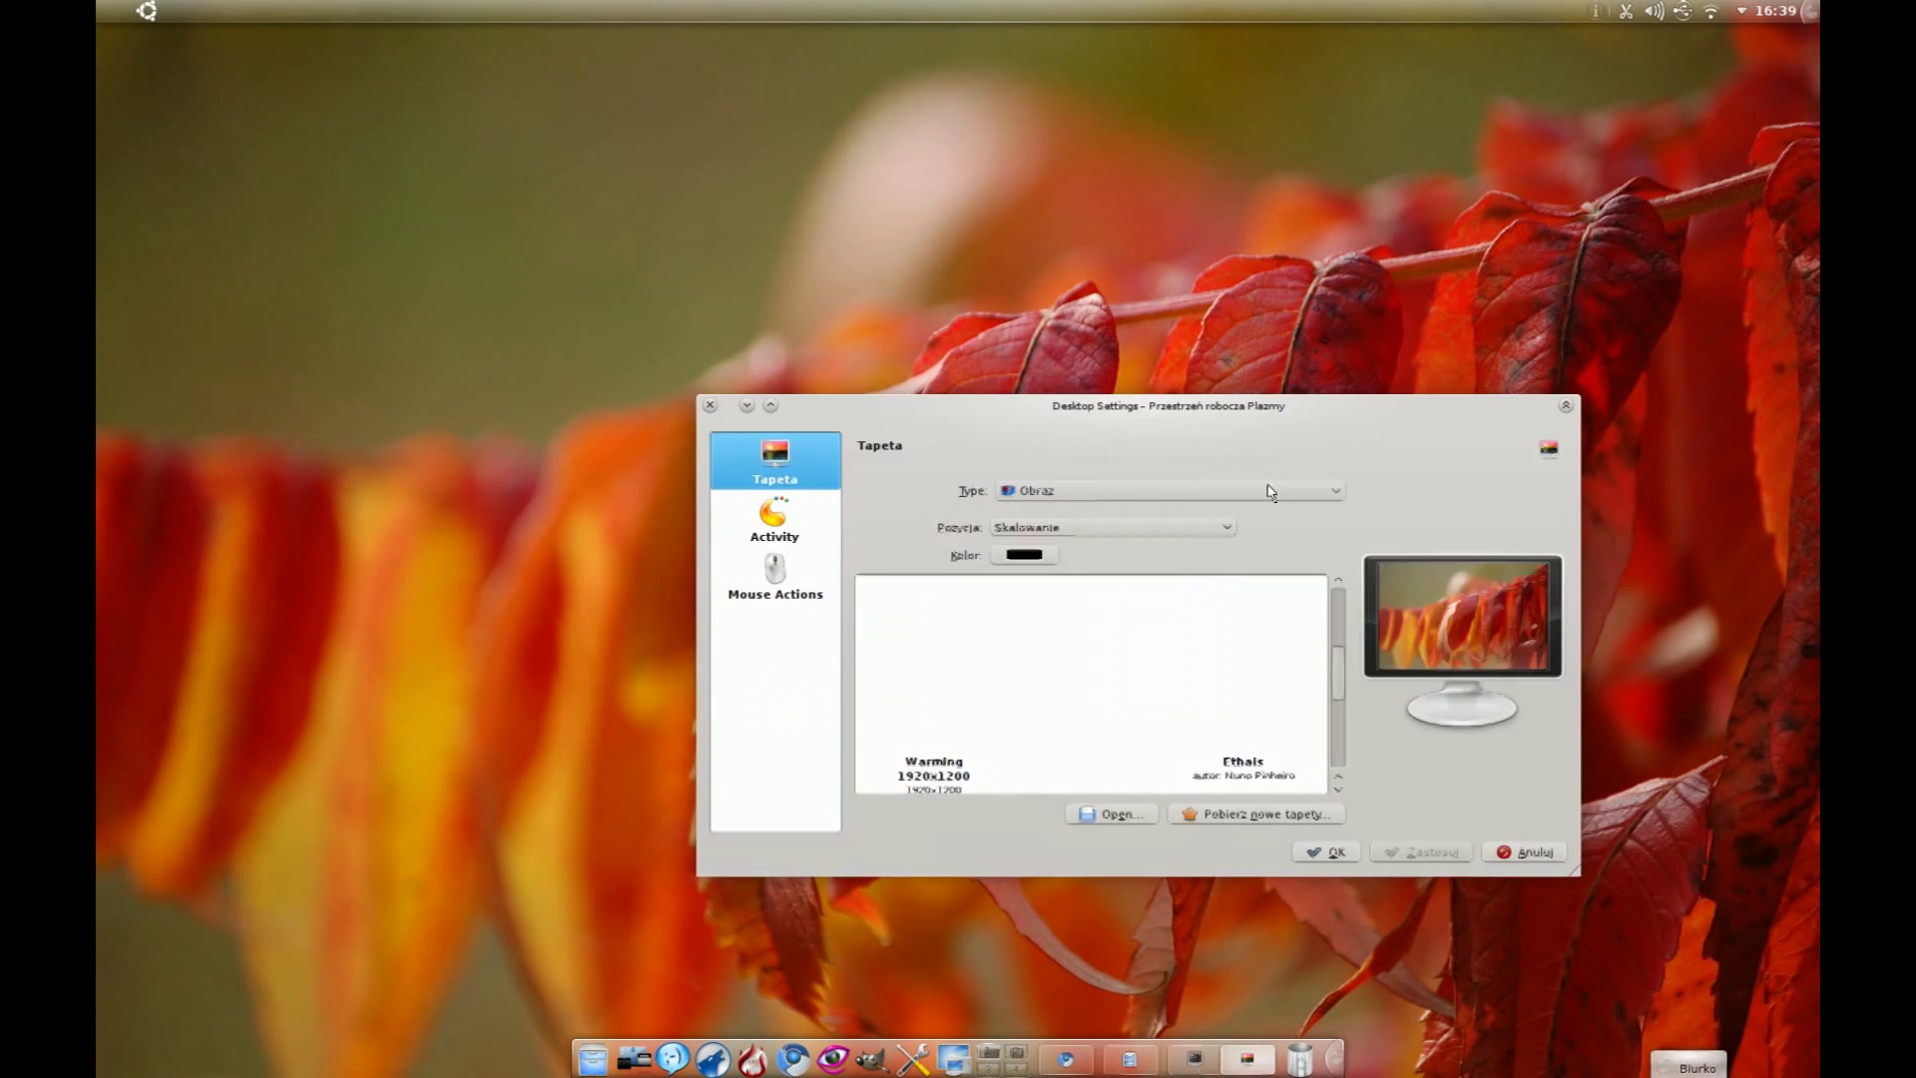
left_click_drag(1116, 286, 1104, 254)
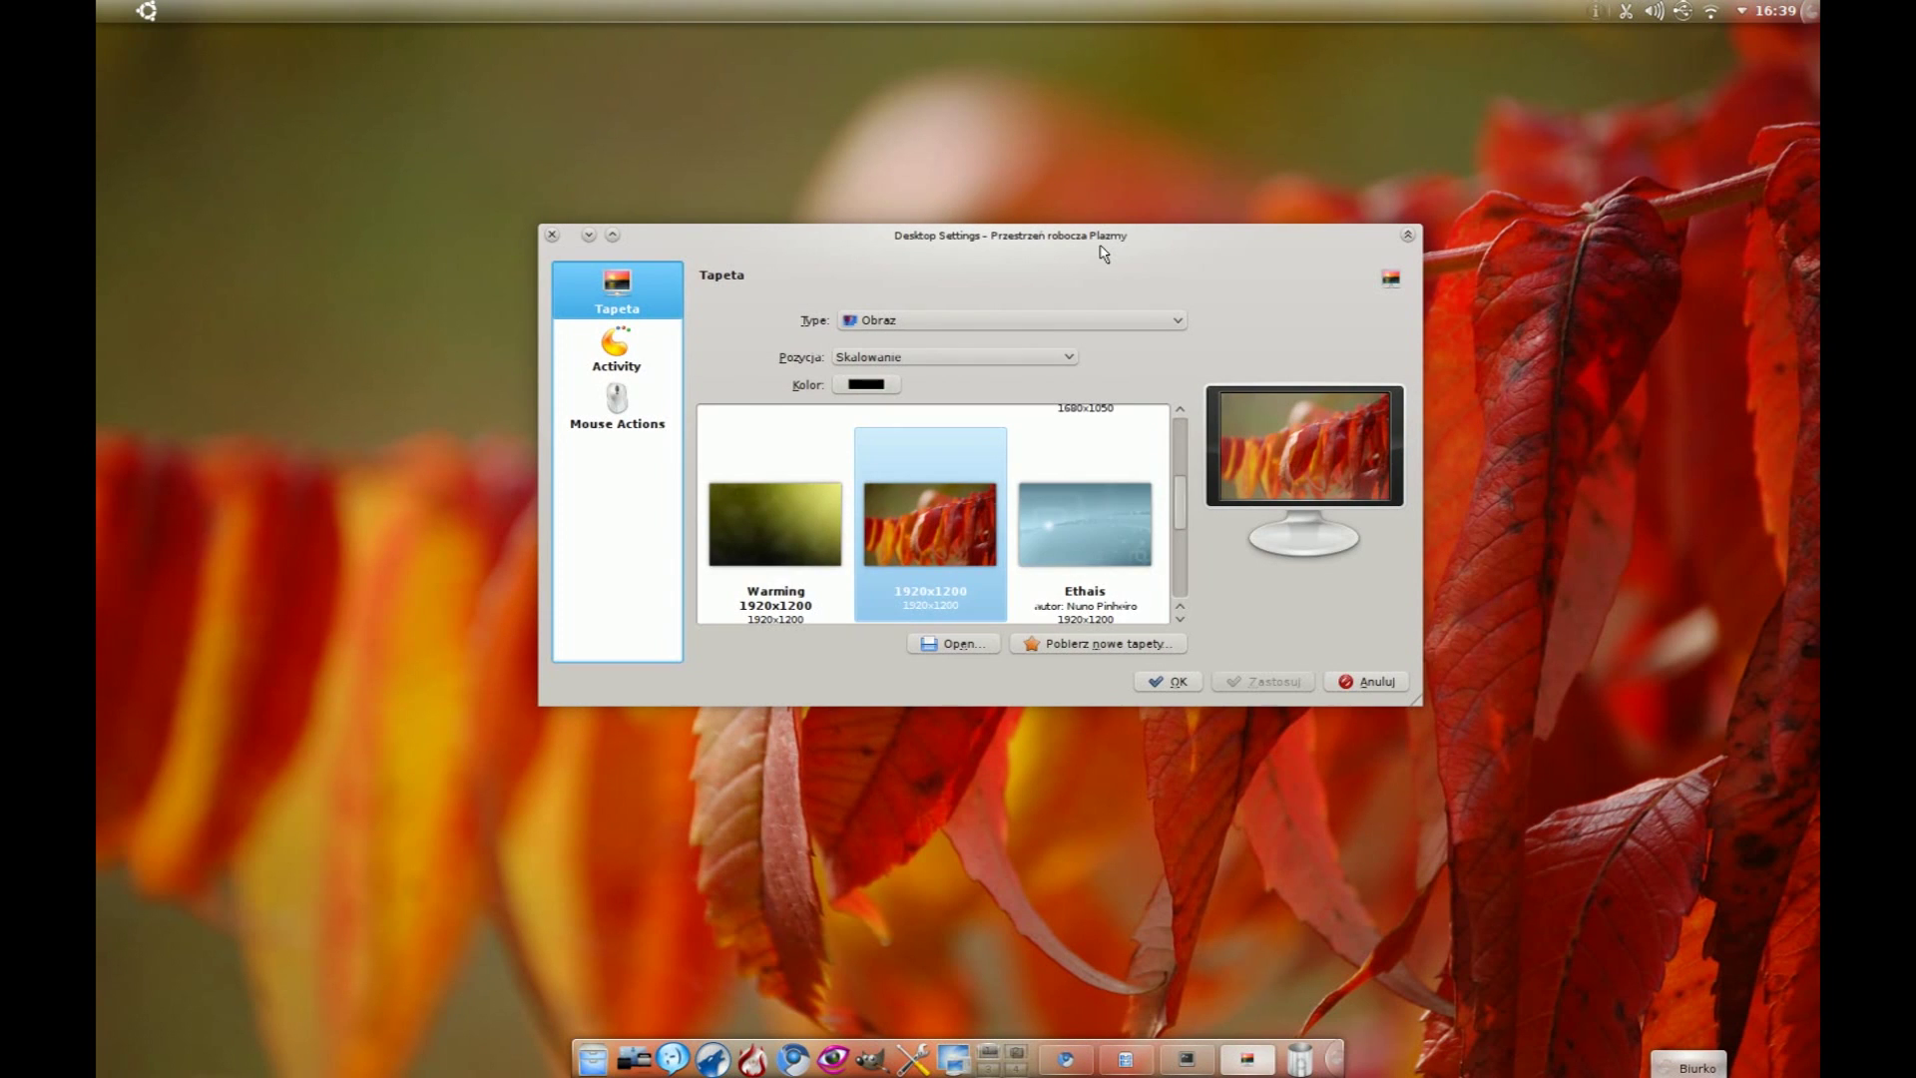
left_click_drag(1183, 496, 1175, 429)
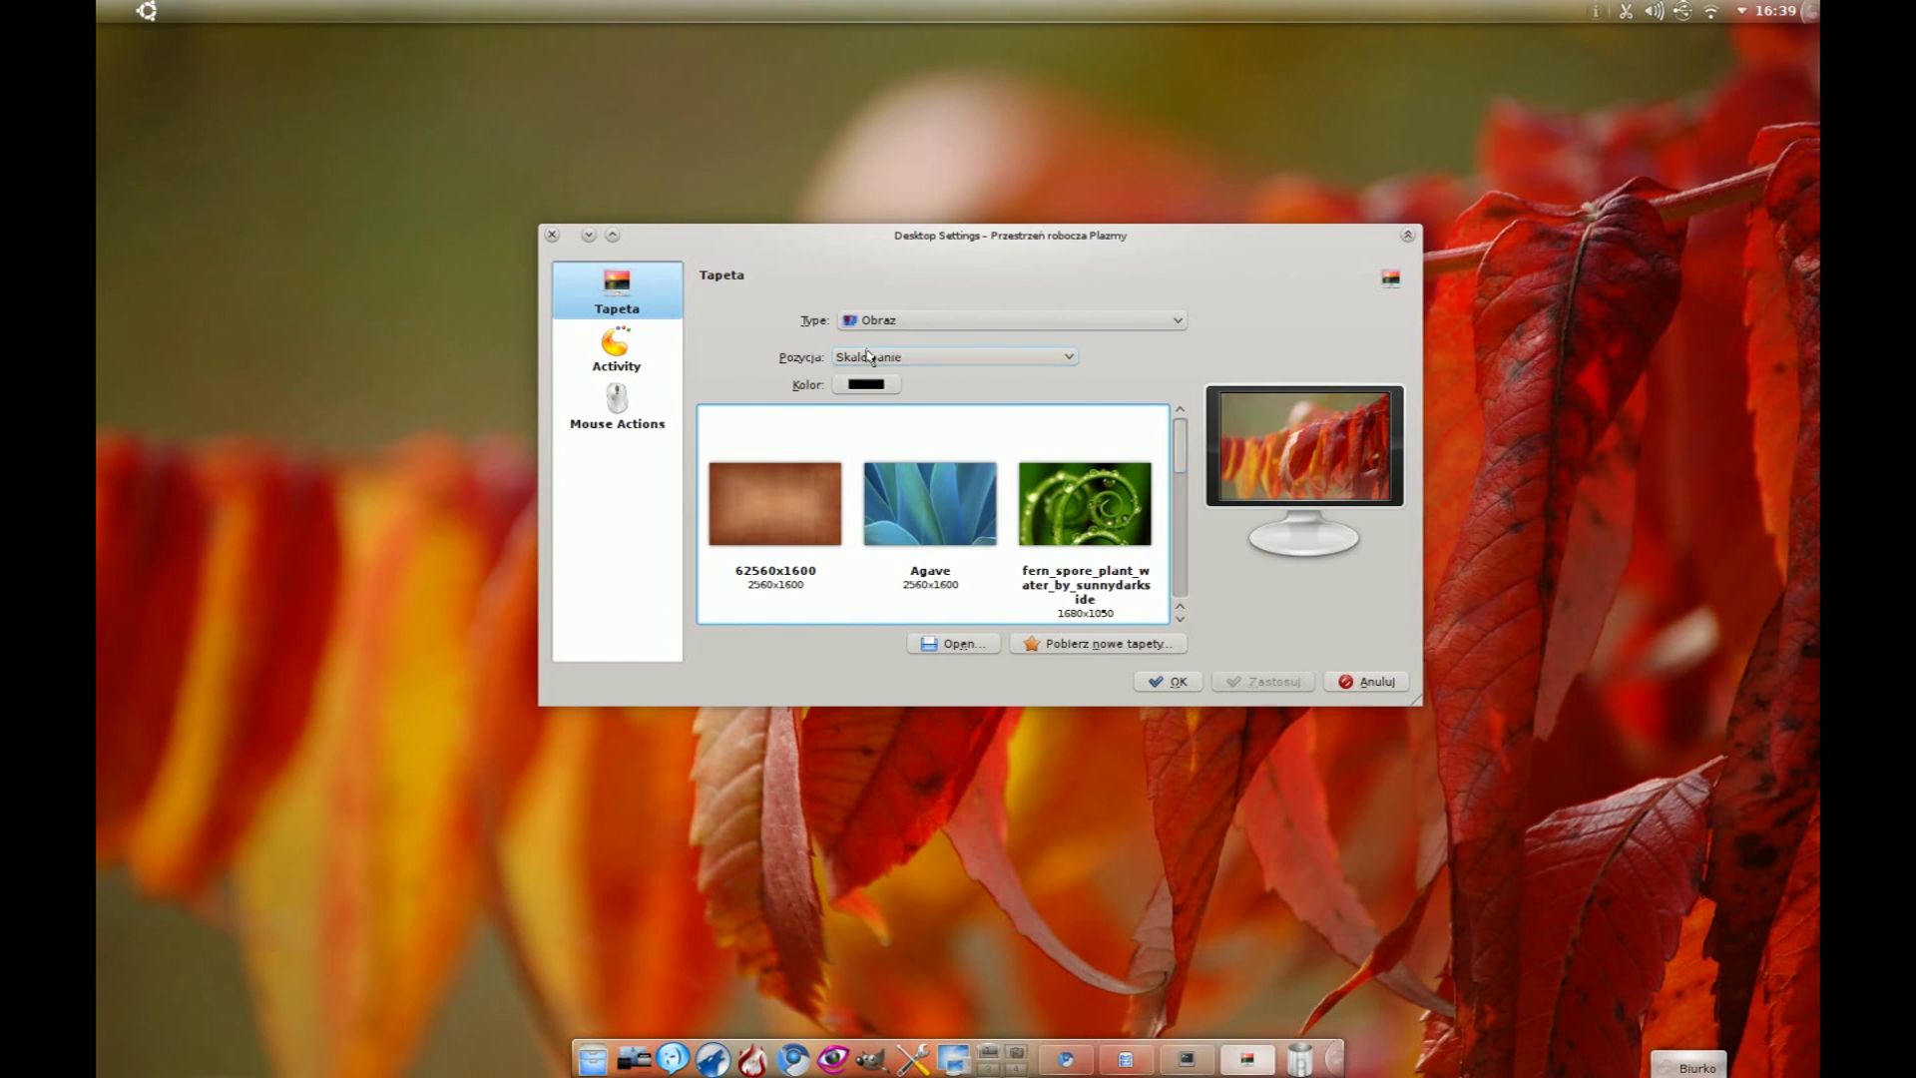
left_click(613, 337)
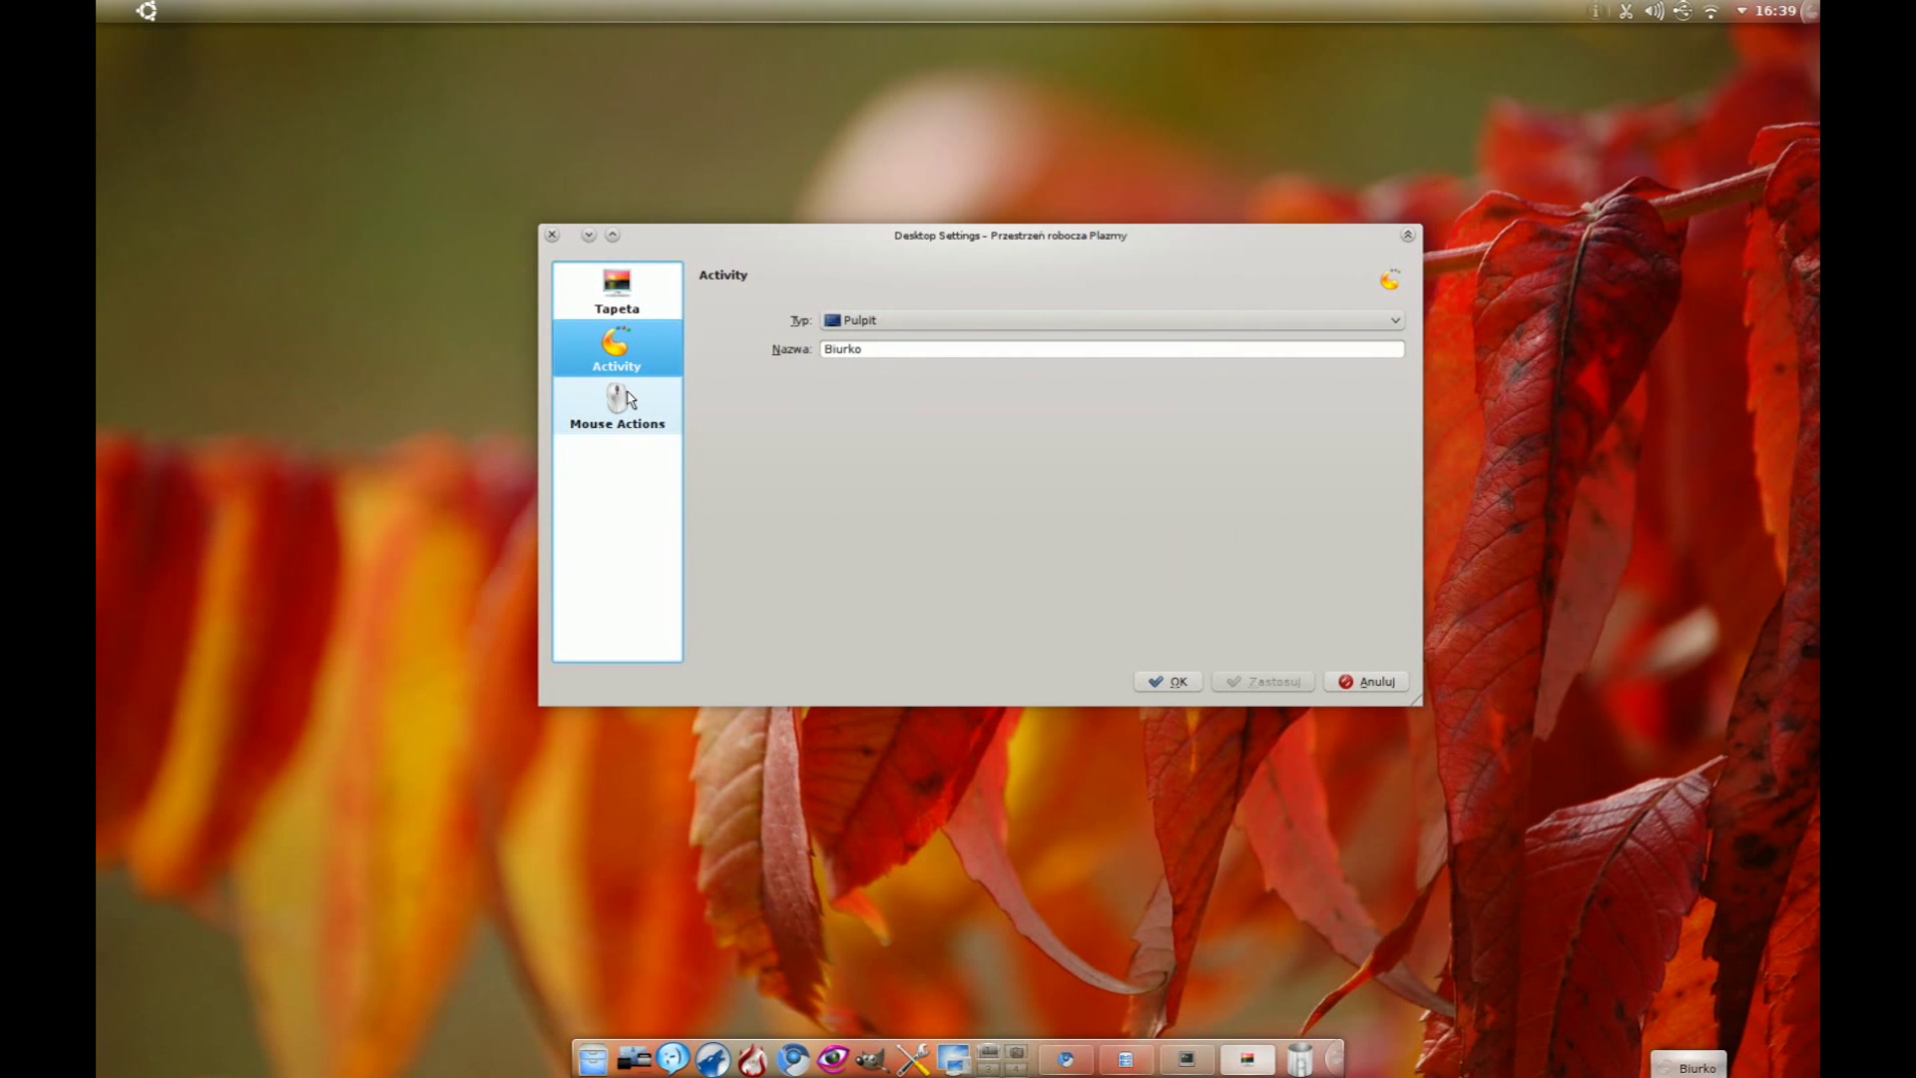
left_click(629, 399)
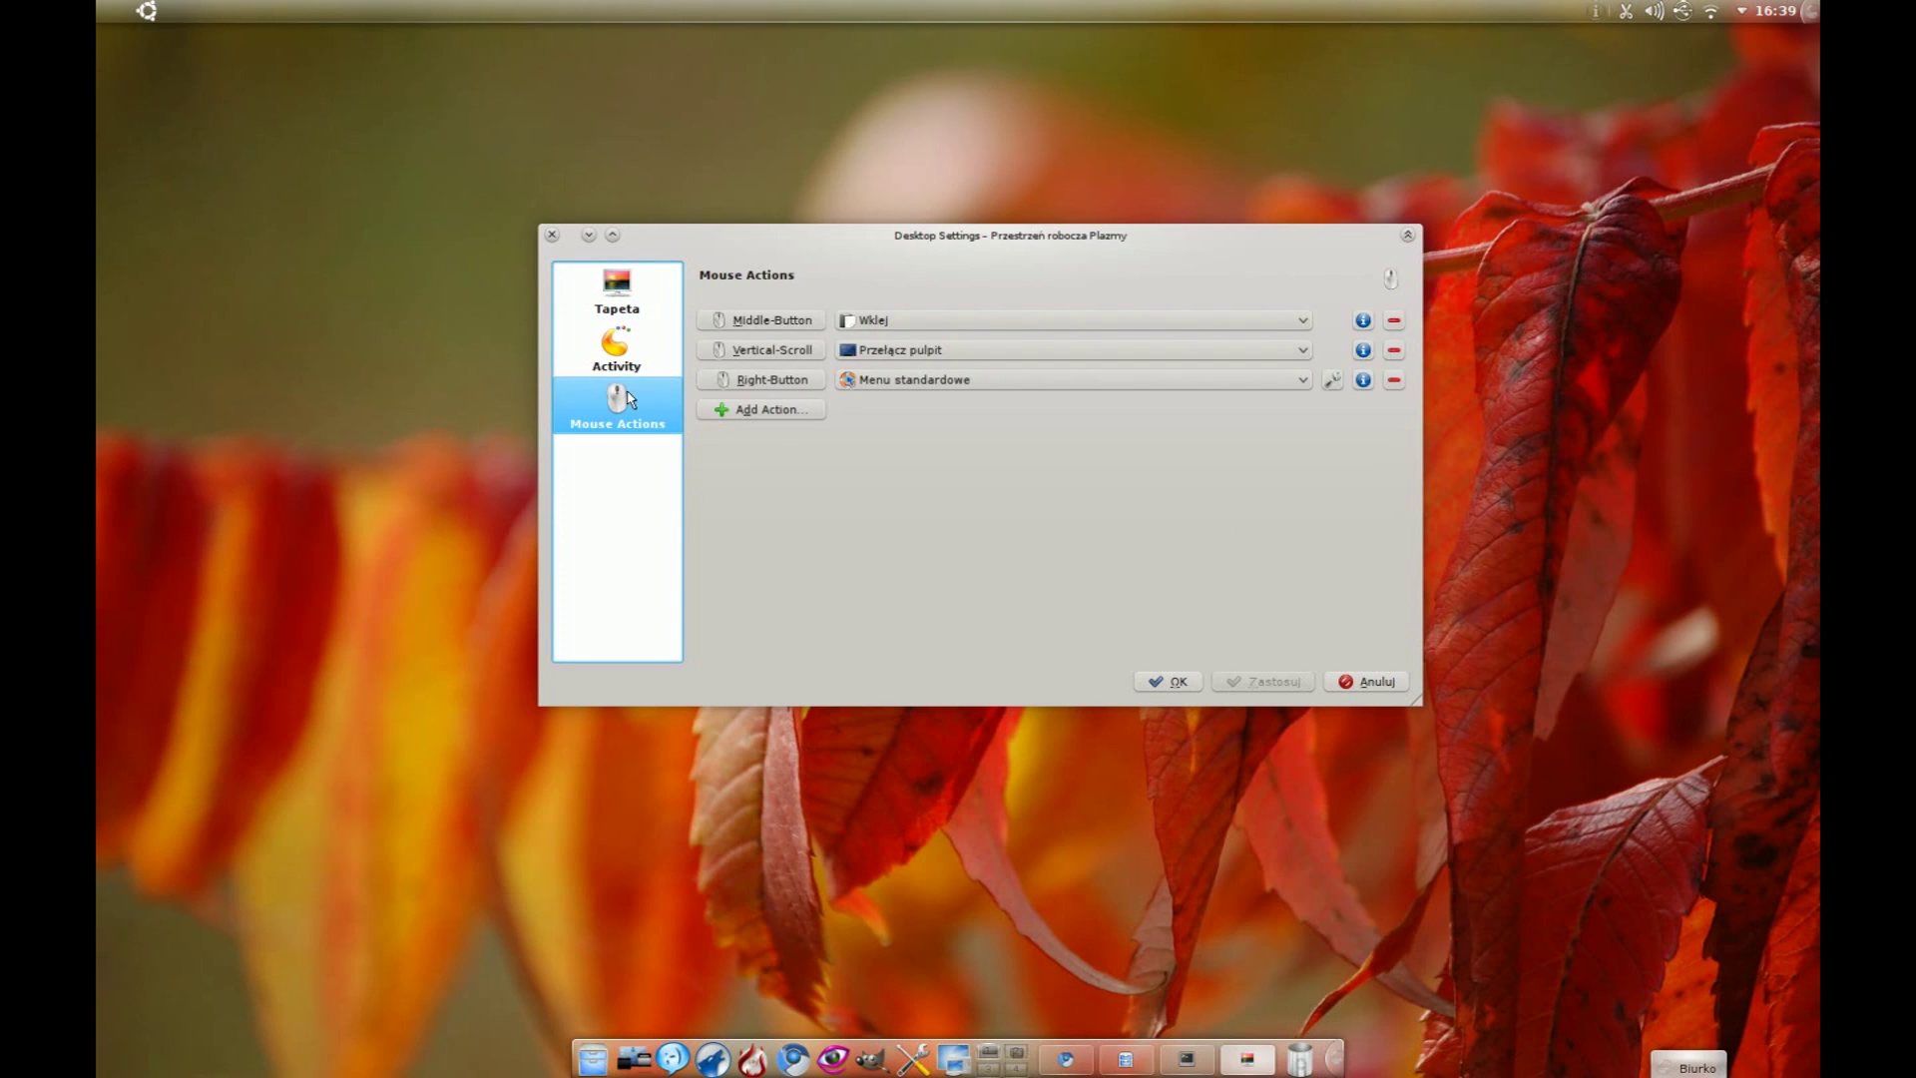
left_click(1201, 687)
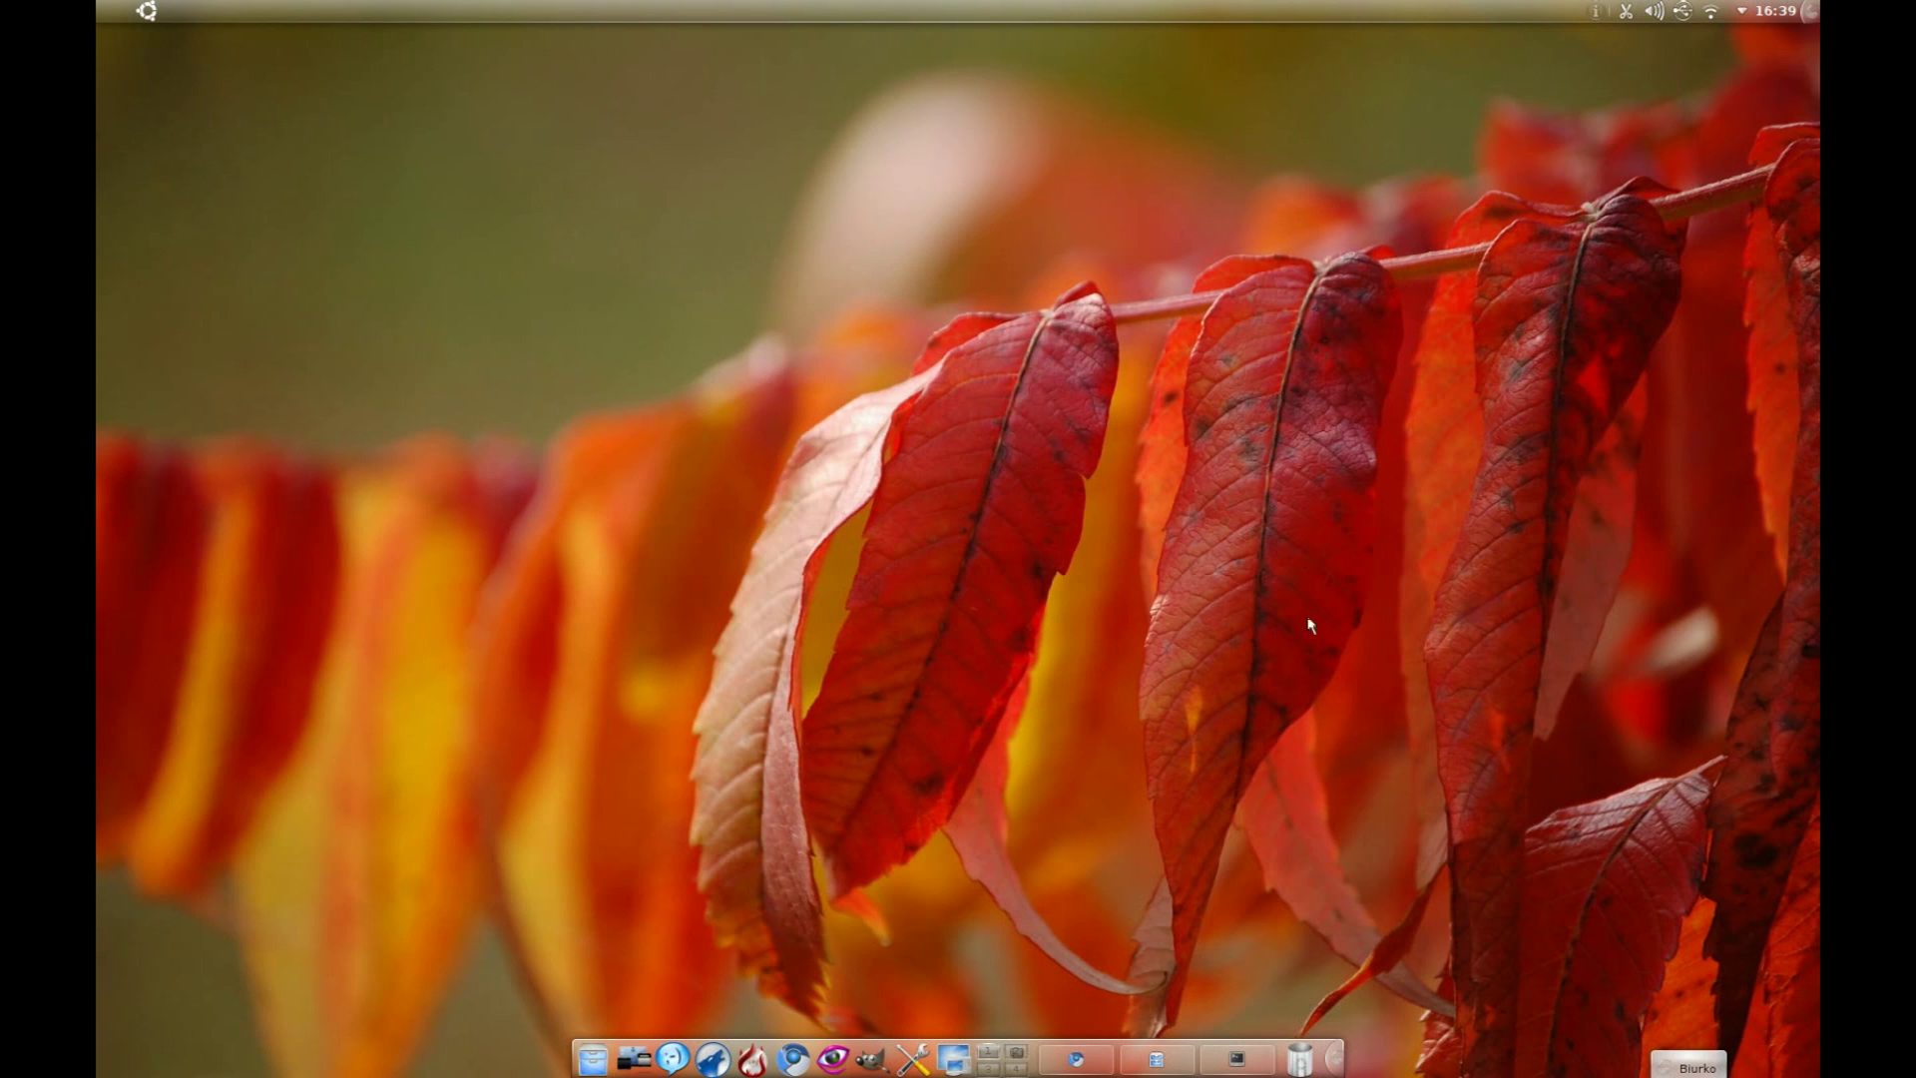
Step: Lock the desktop widgets
right_click(1394, 577)
left_click(1428, 655)
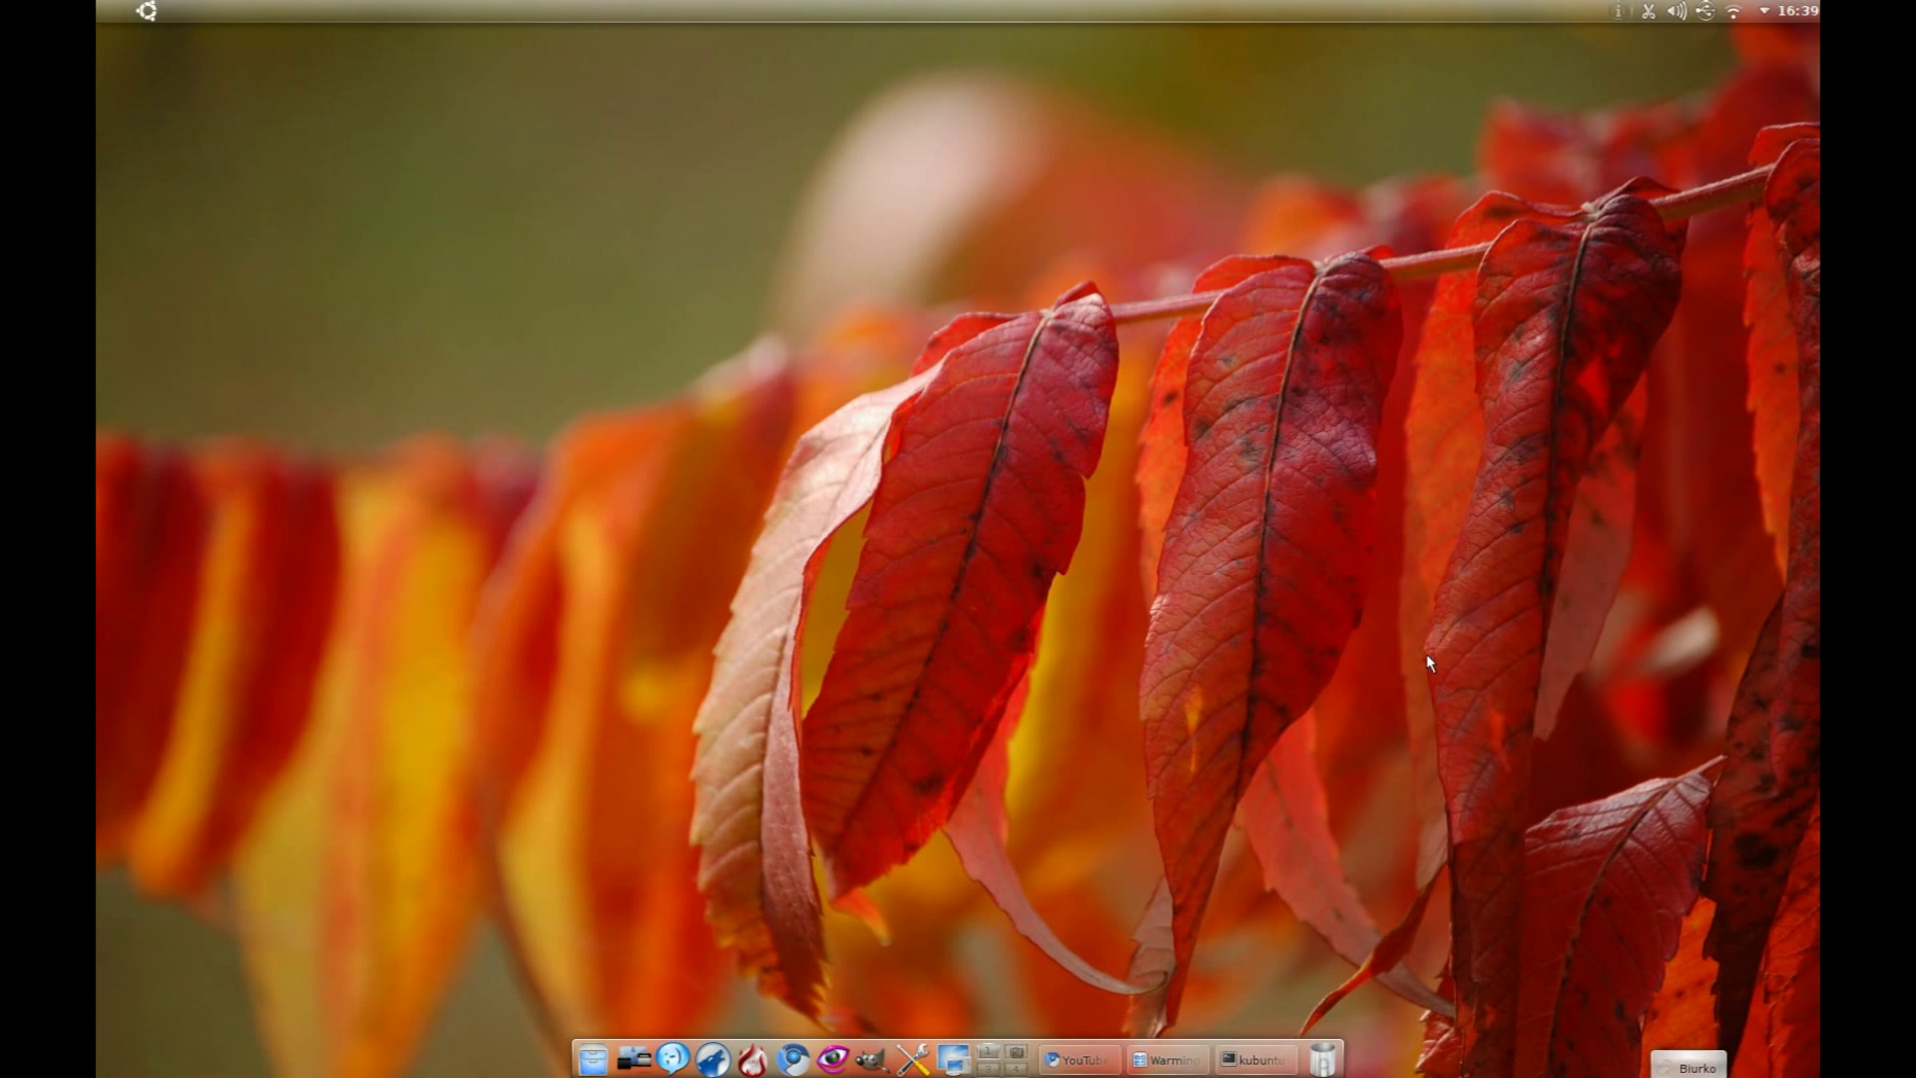
Step: Show the widget dashboard with its widgets unlocked, and enlarge the microblog widget
left_click(635, 1056)
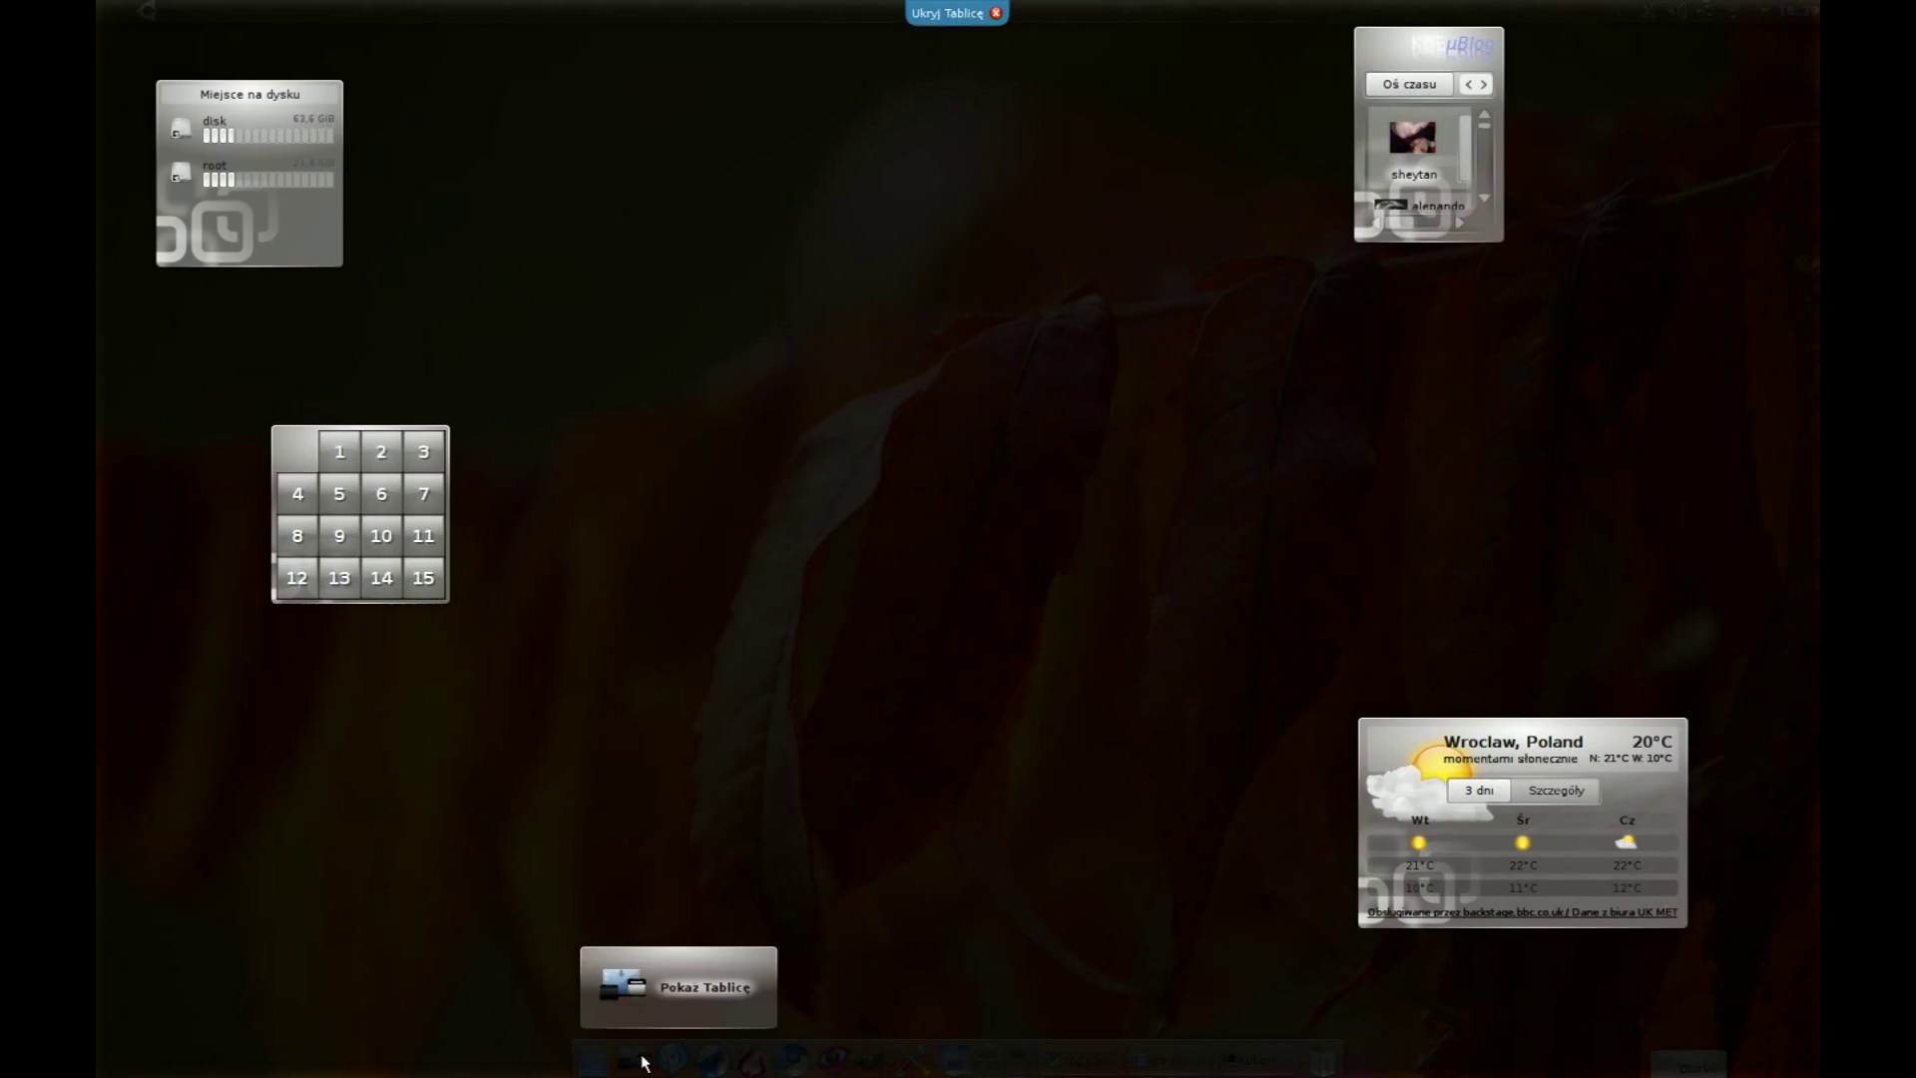
right_click(1064, 458)
left_click(1256, 423)
mouse_move(1514, 158)
left_click_drag(1514, 157, 1519, 397)
left_click_drag(1524, 309, 1777, 82)
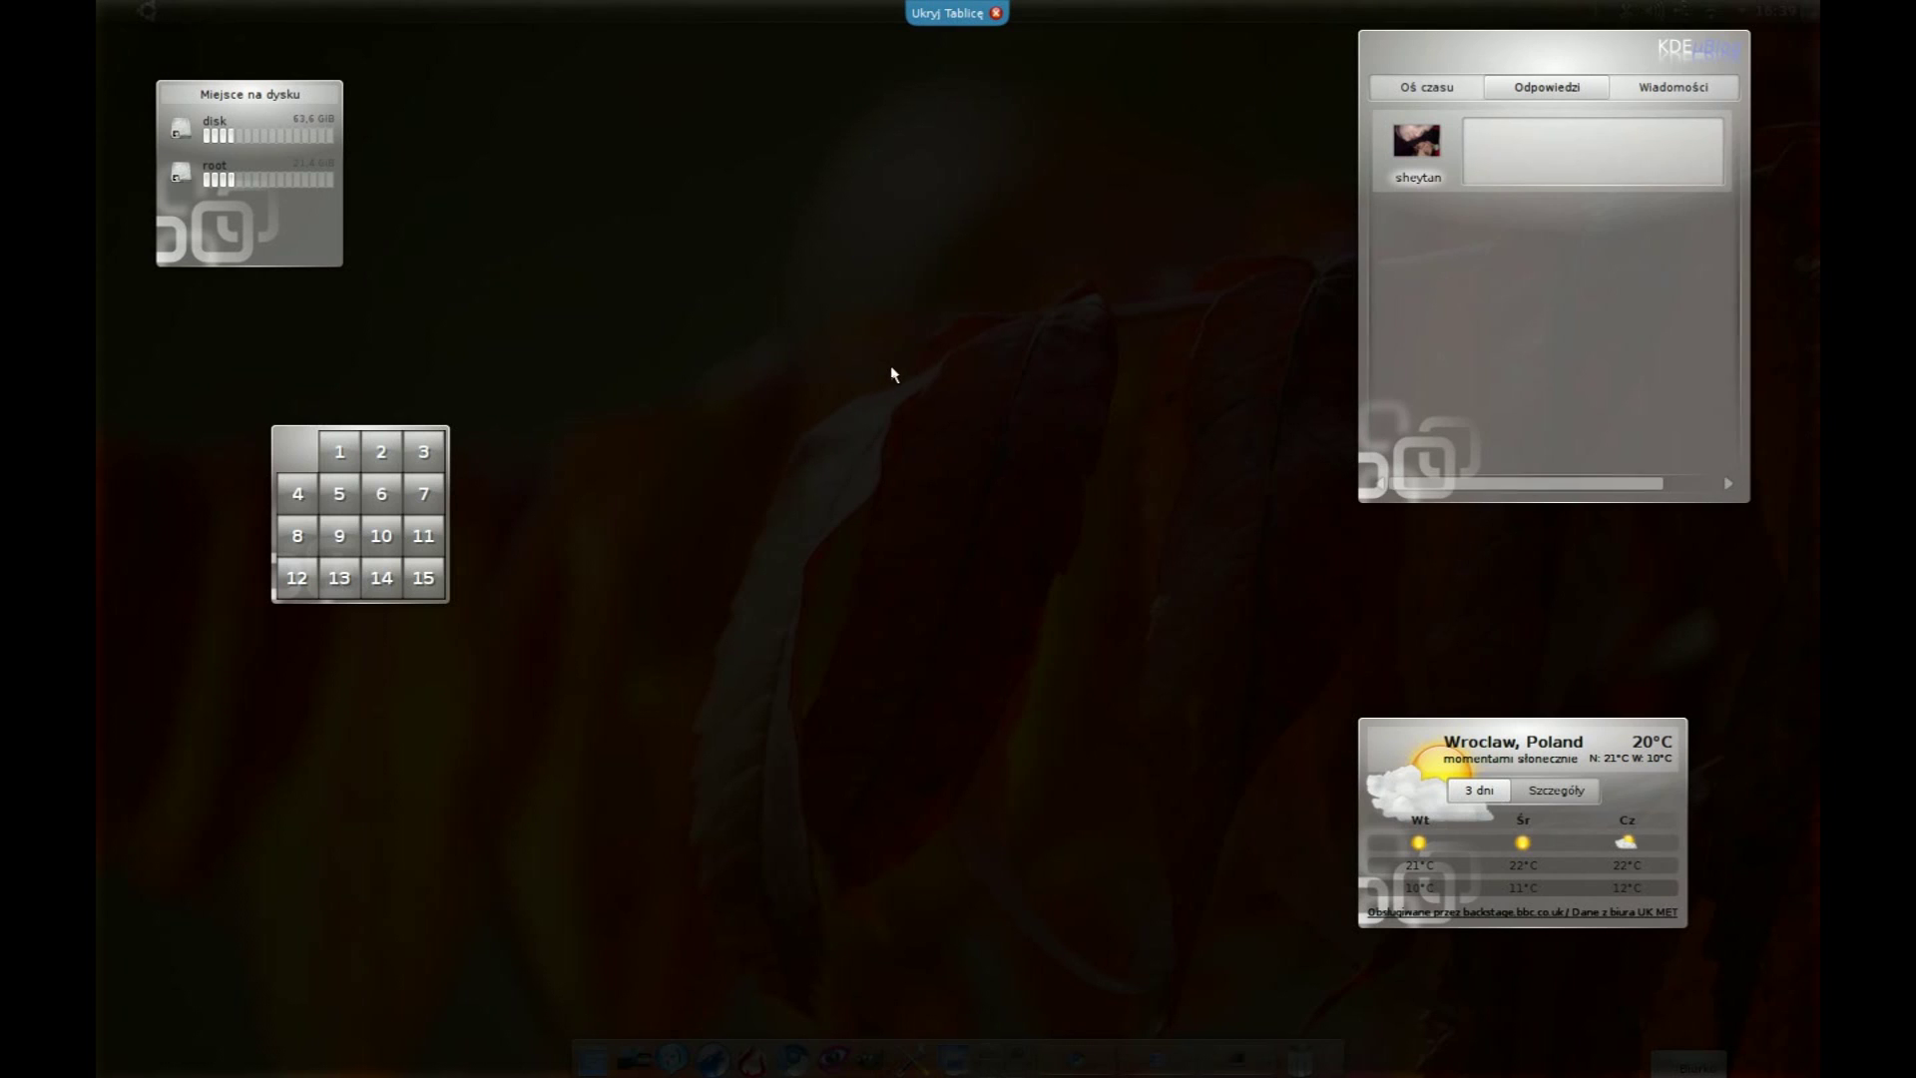
Step: Make the disk space widget wider and flatter, and enlarge the weather forecast widget
left_click_drag(363, 139, 399, 171)
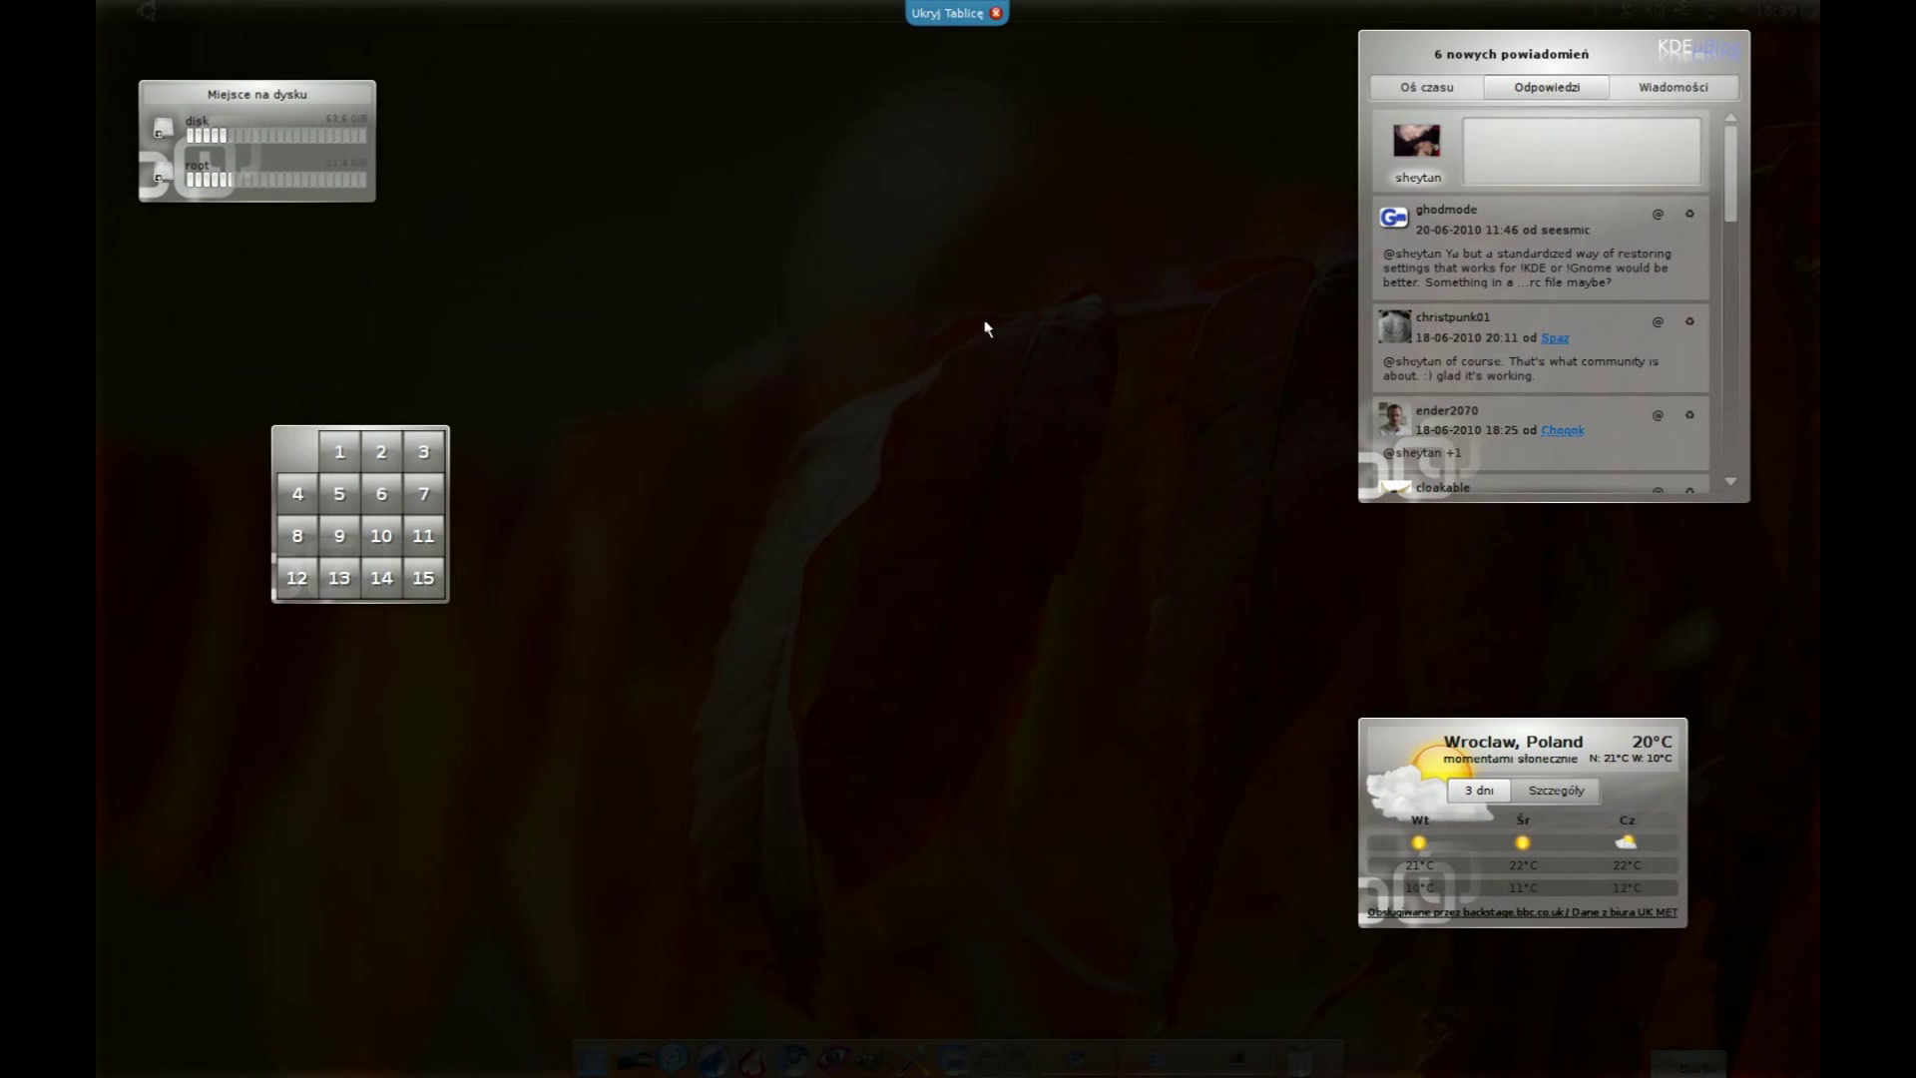
mouse_move(1455, 826)
left_click_drag(1339, 767, 1259, 721)
left_click_drag(1262, 810, 1339, 837)
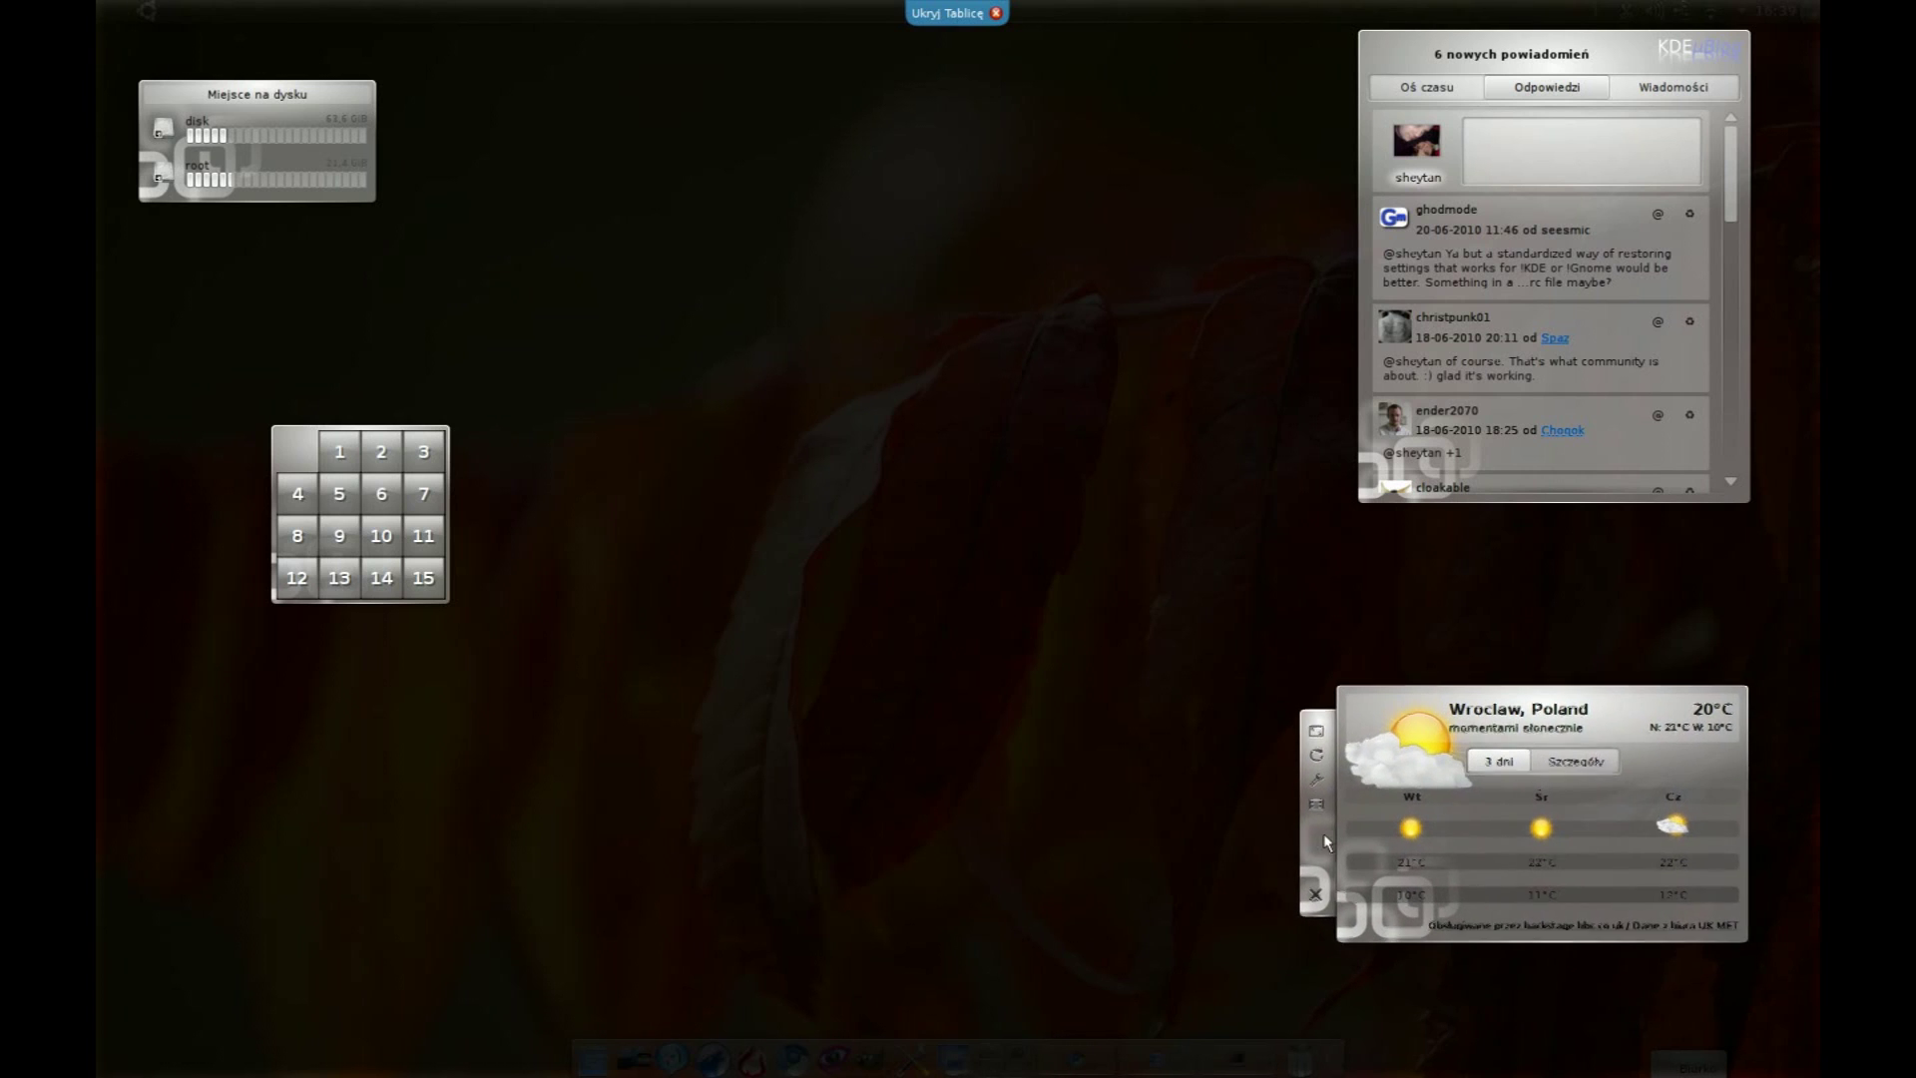
Step: Shift several tiles in the fifteen puzzle widget
left_click(354, 459)
left_click(339, 536)
left_click(340, 494)
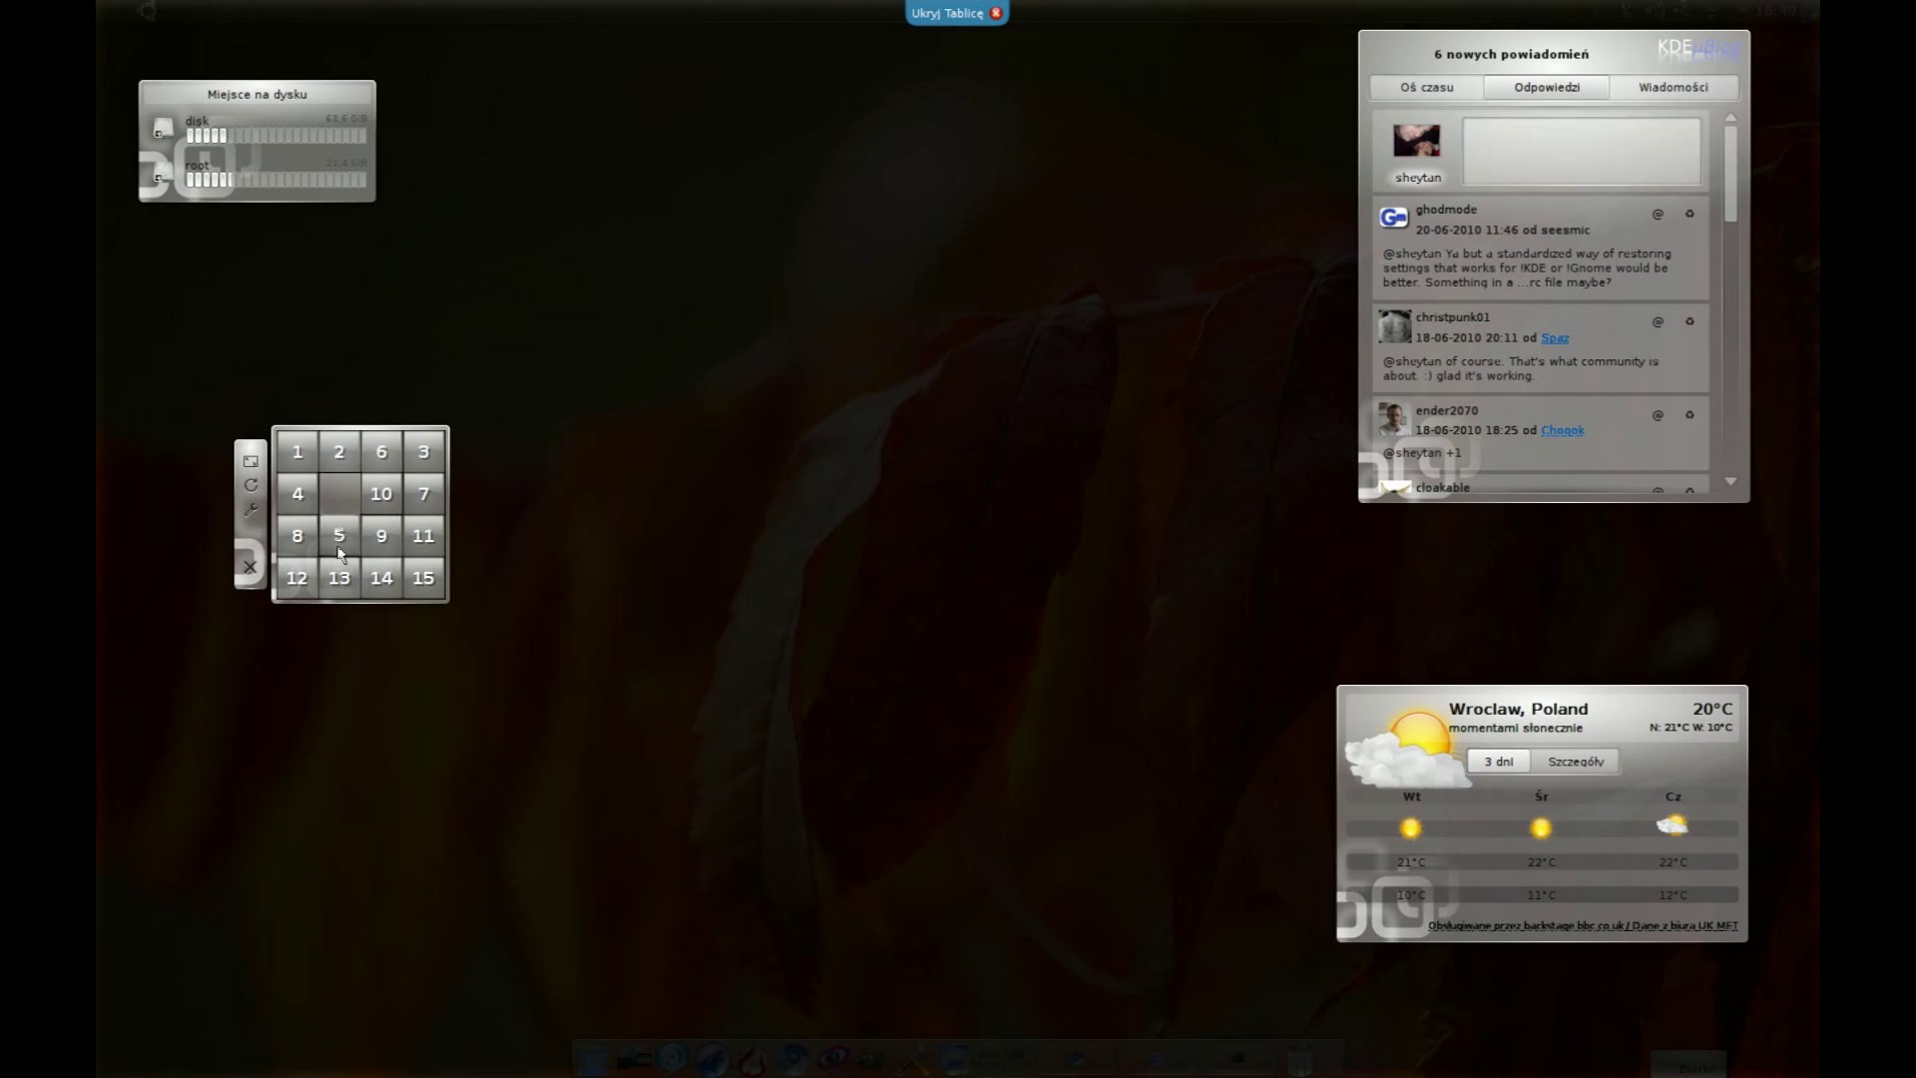
Step: Lock the dashboard widgets and hide the dashboard
right_click(816, 424)
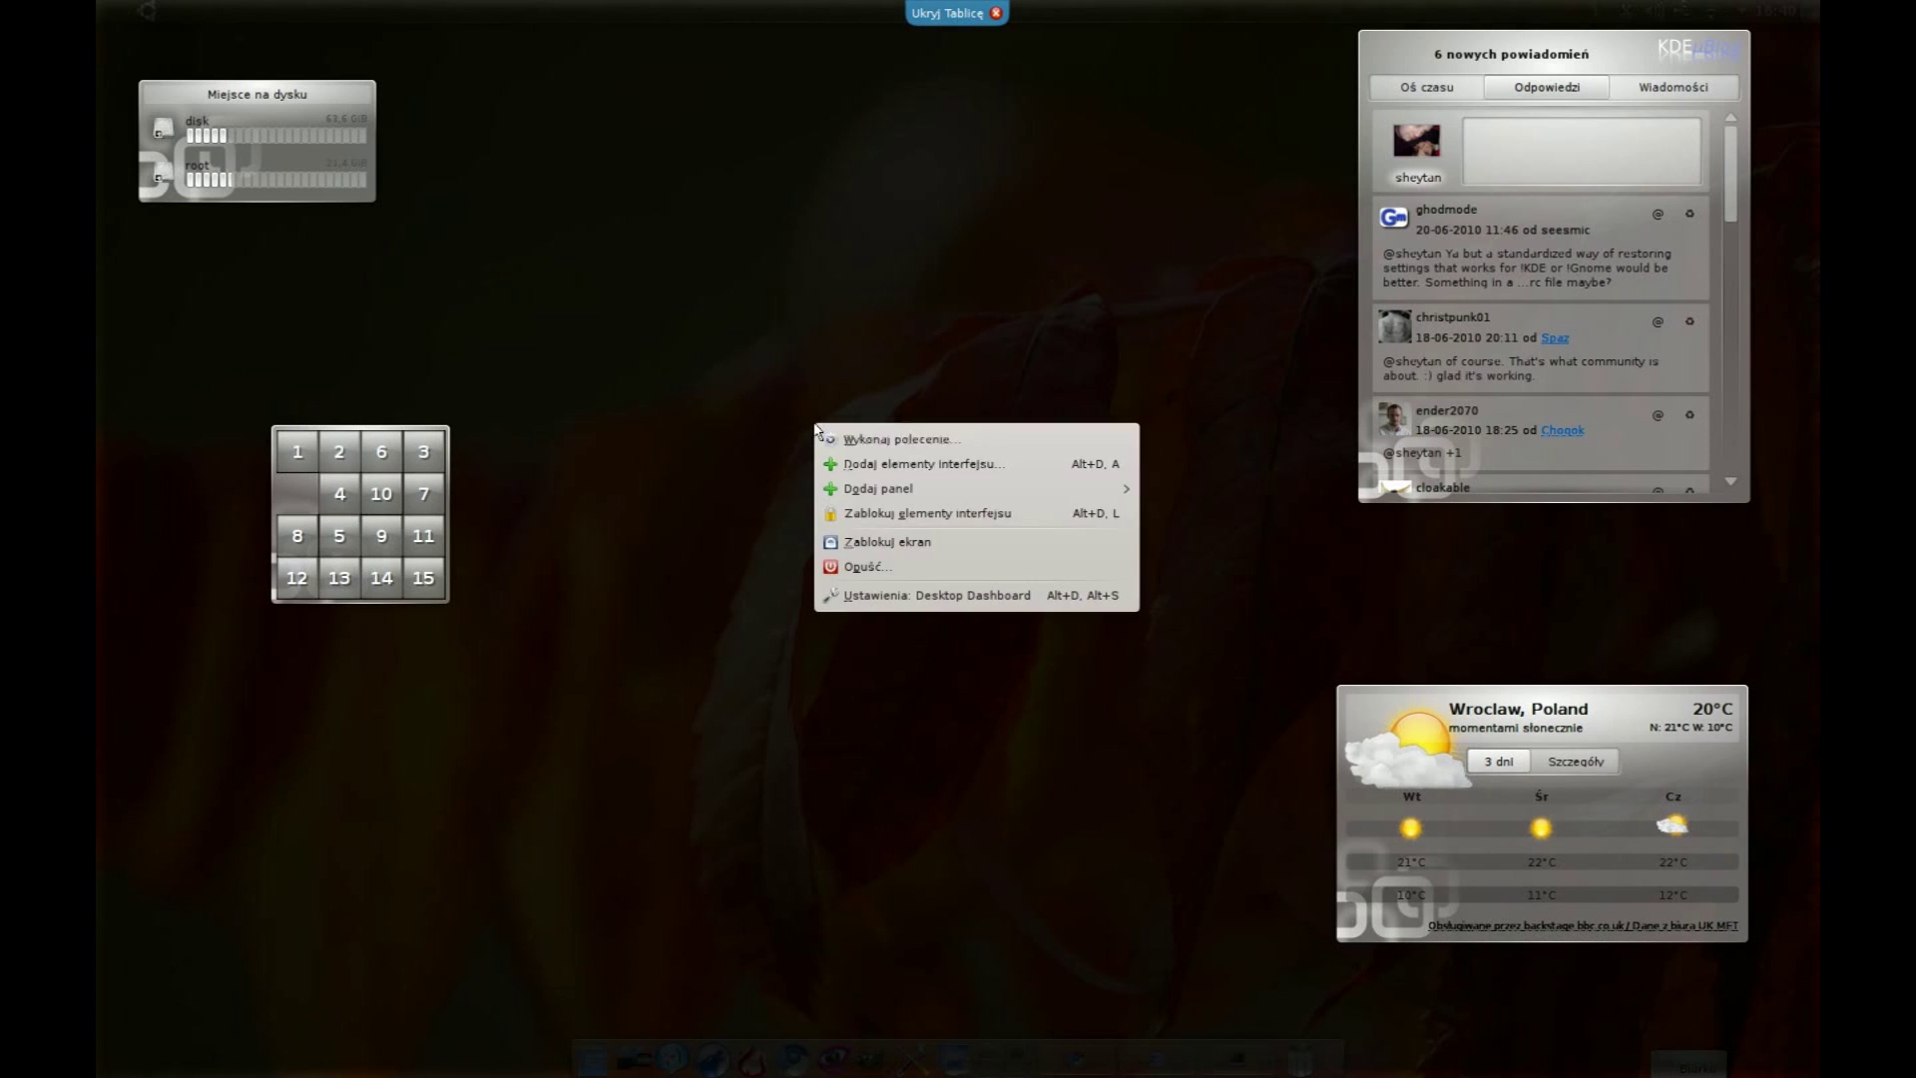
left_click(886, 514)
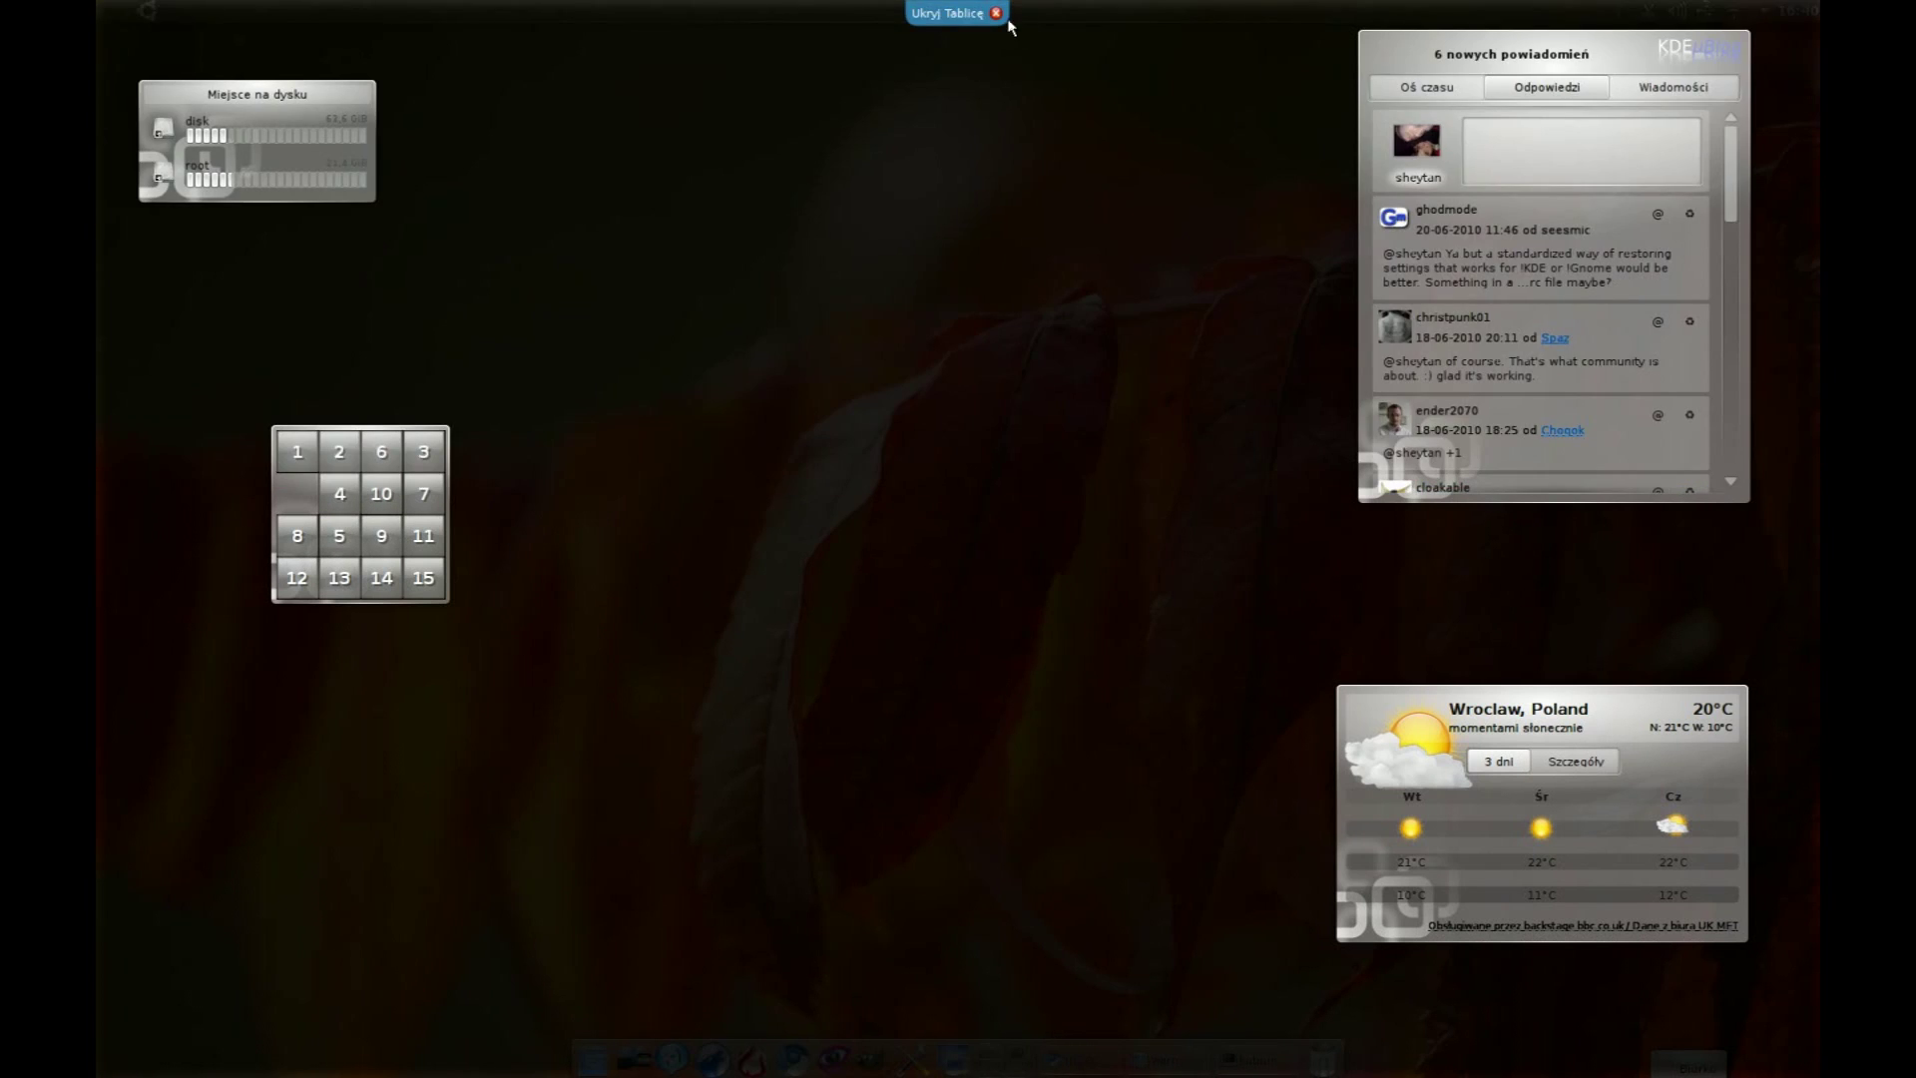
left_click(997, 14)
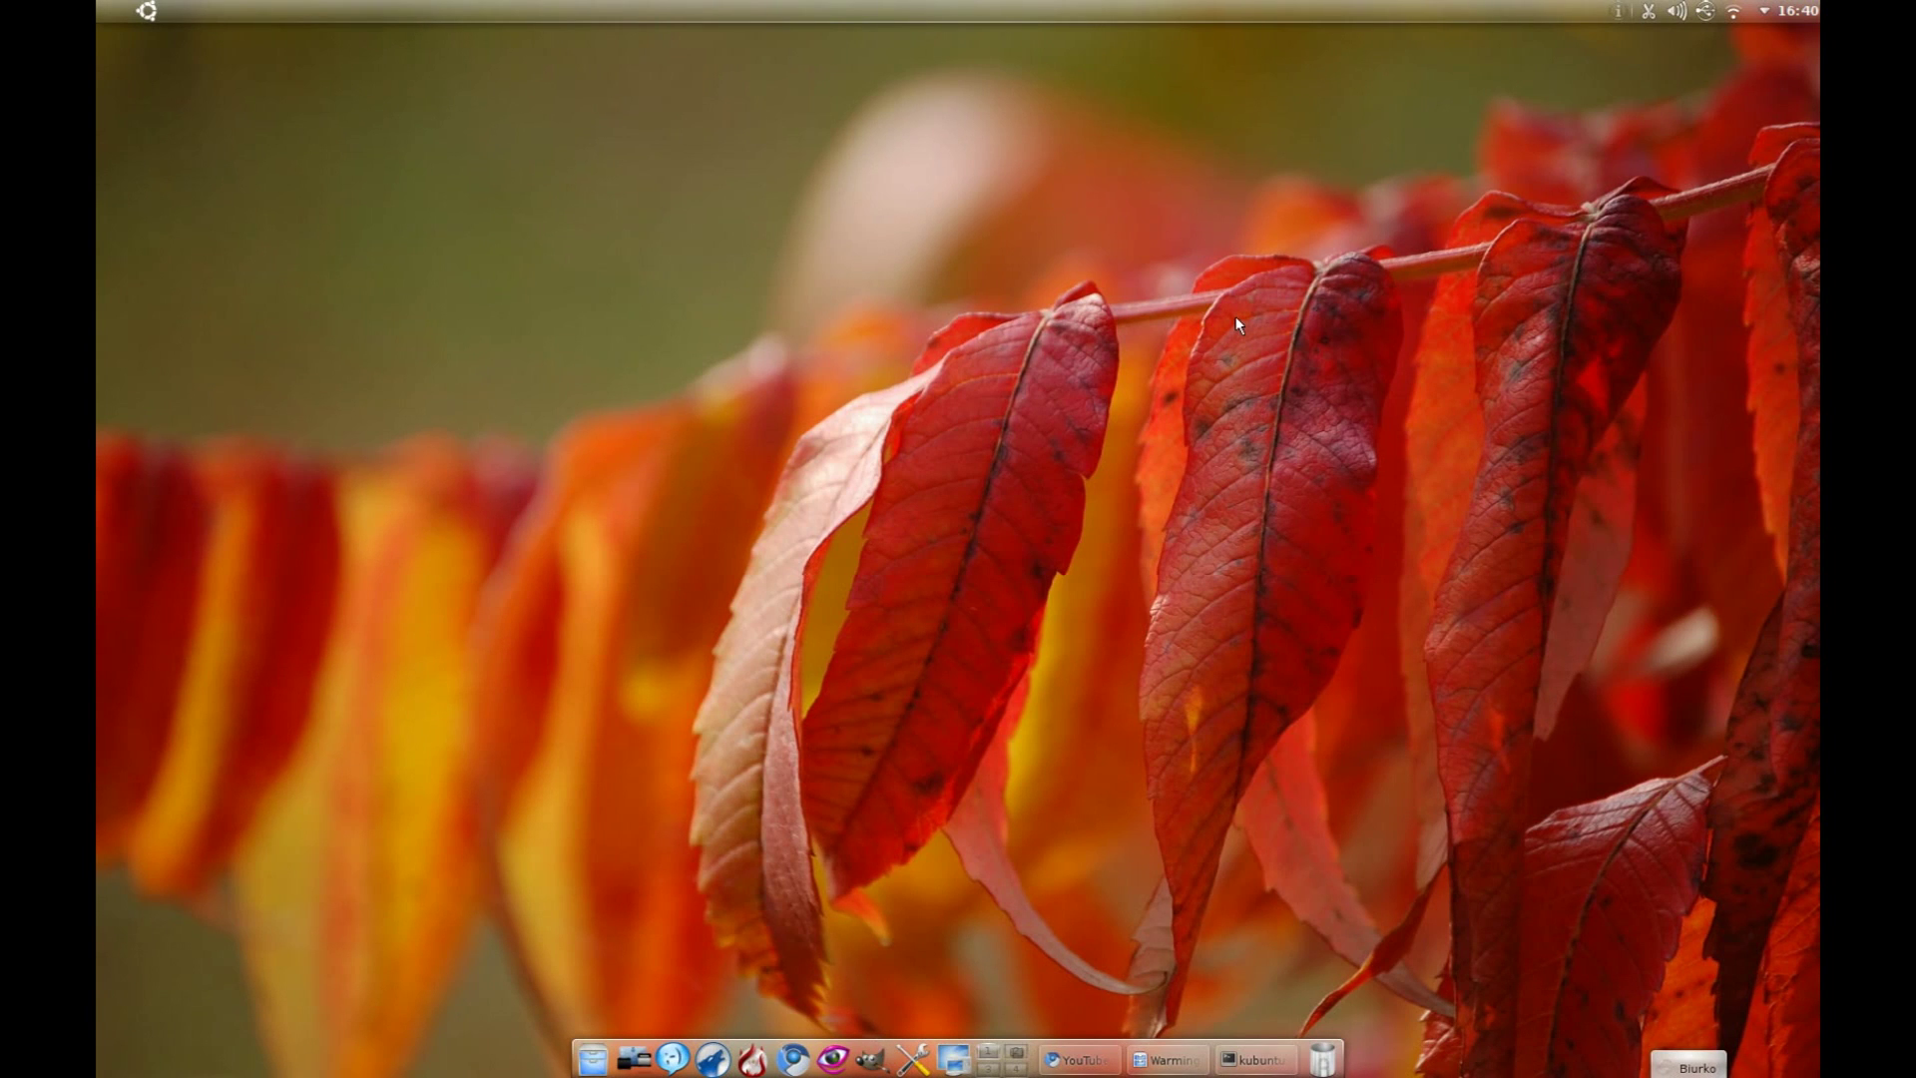
Step: Restore the YouTube browser window, preview the other open windows, and minimize the browser again
mouse_move(1100, 1054)
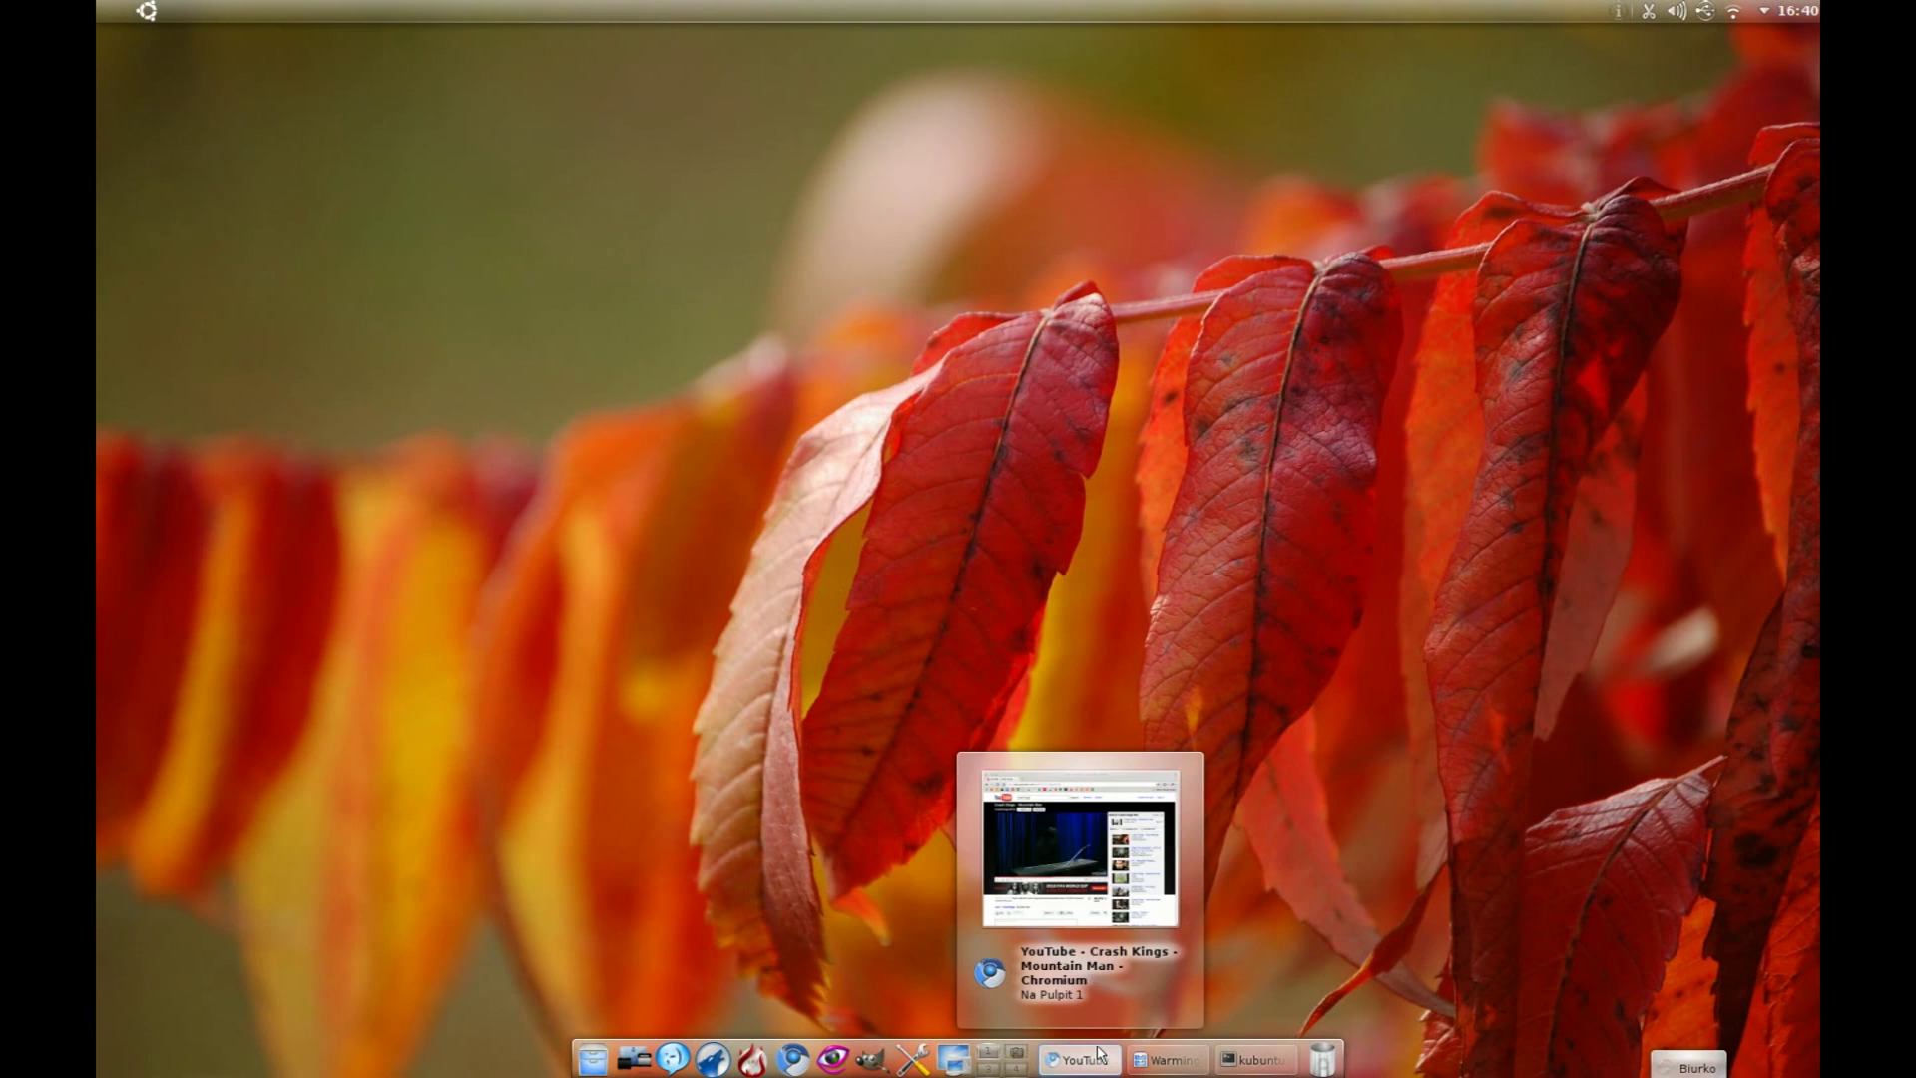
left_click(1100, 1056)
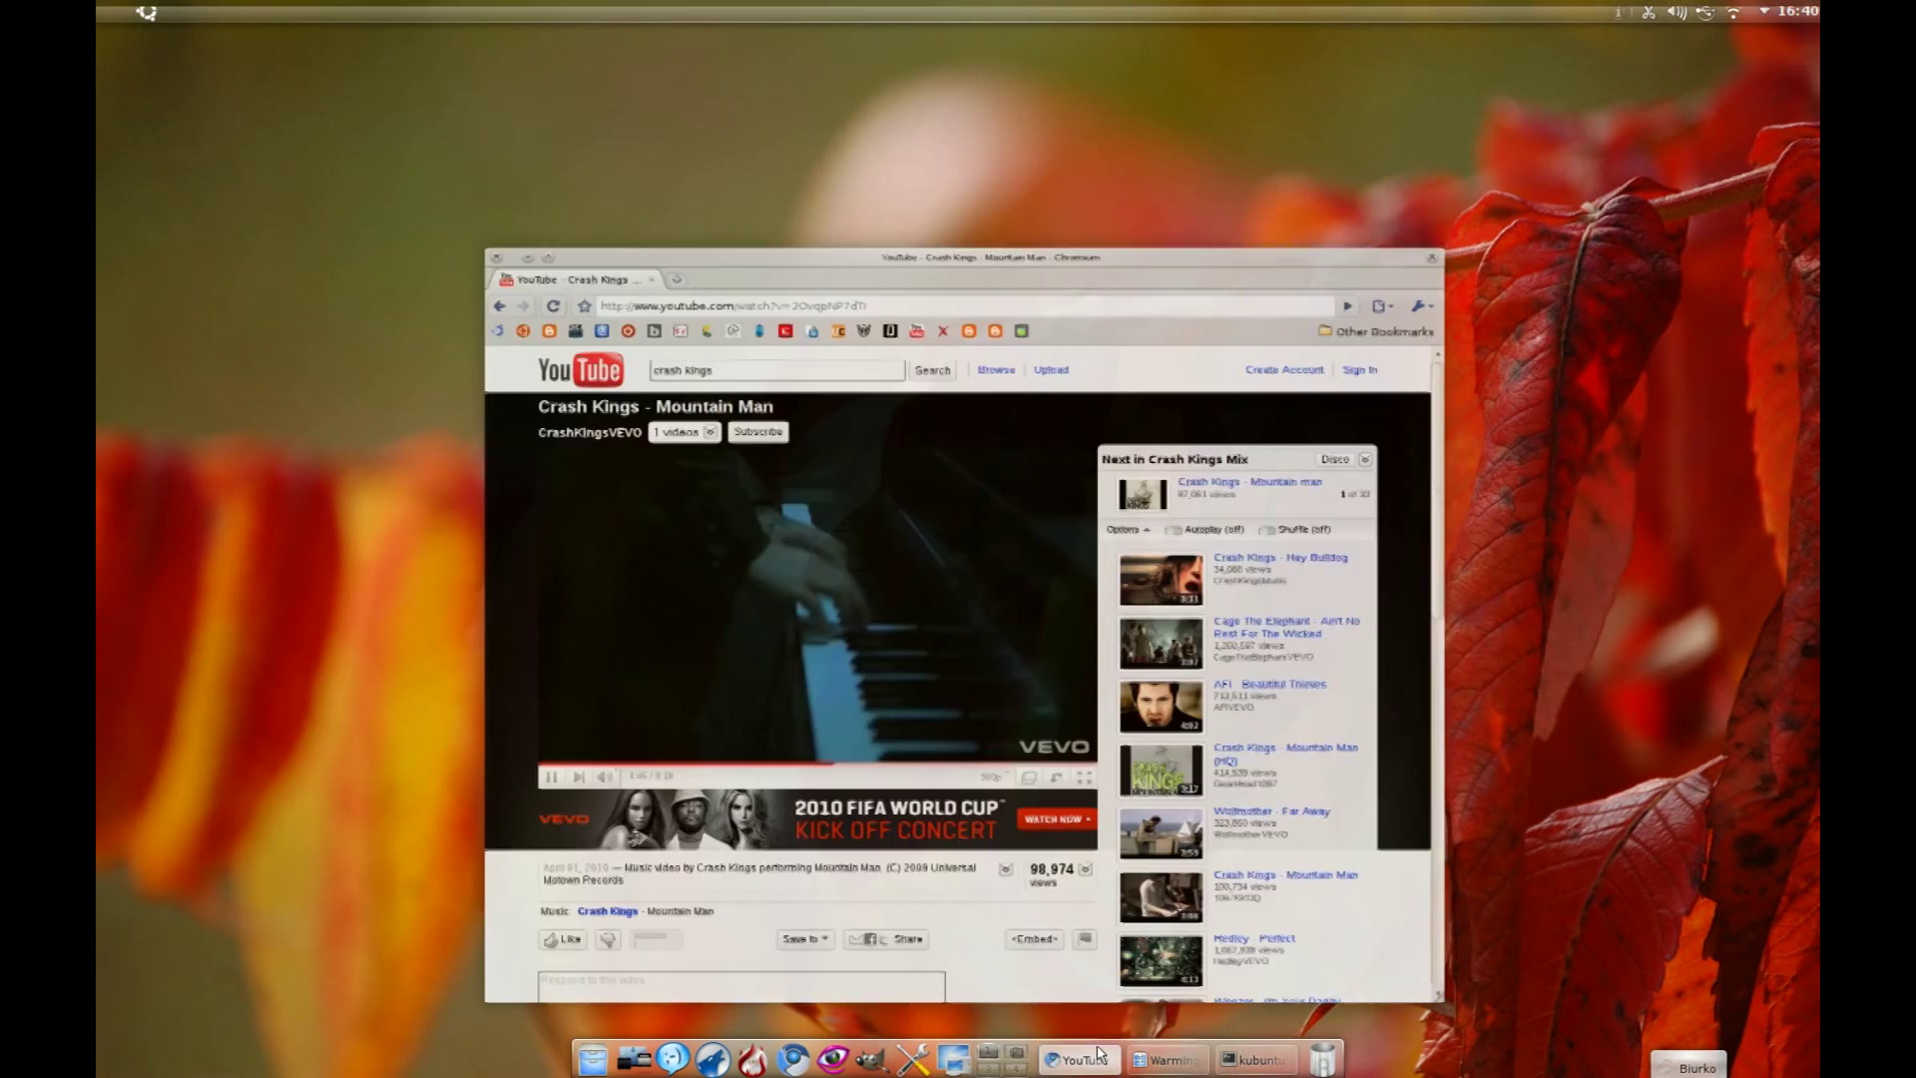
mouse_move(1103, 1066)
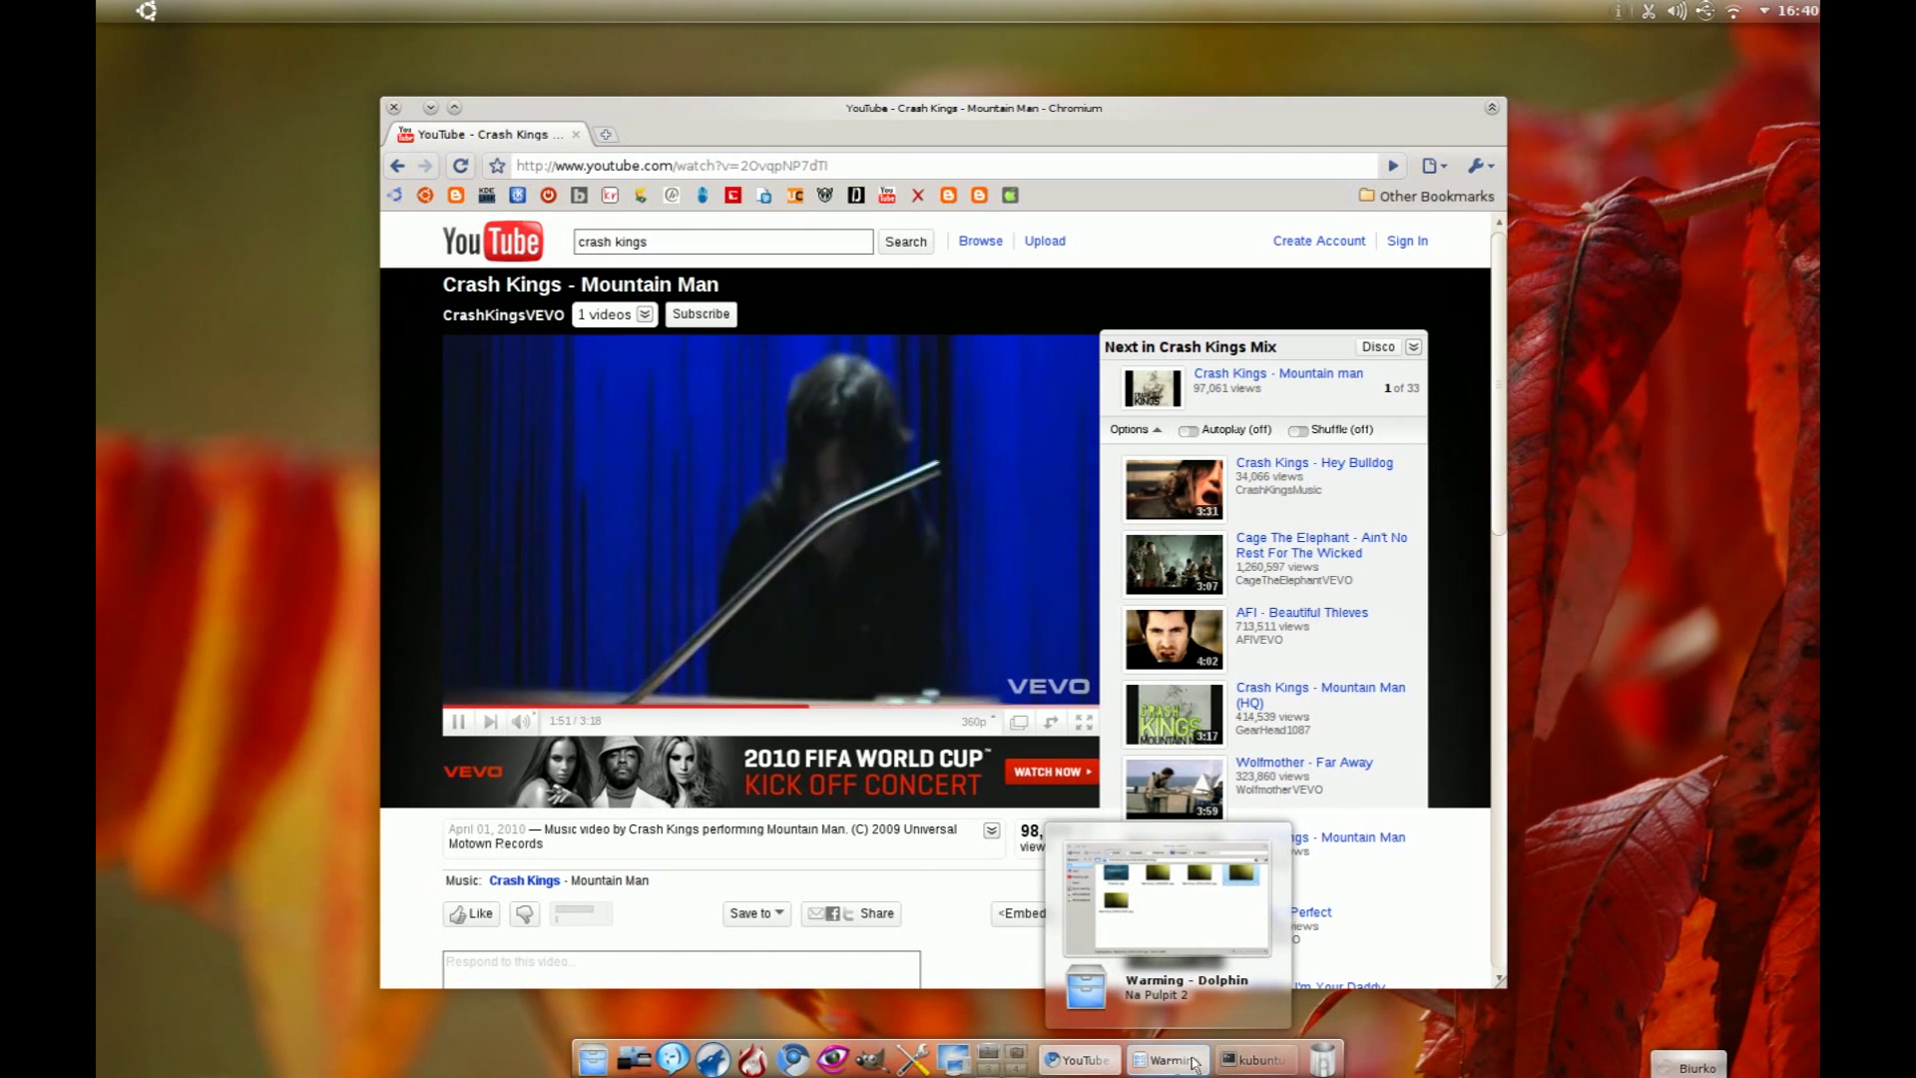
mouse_move(1251, 1070)
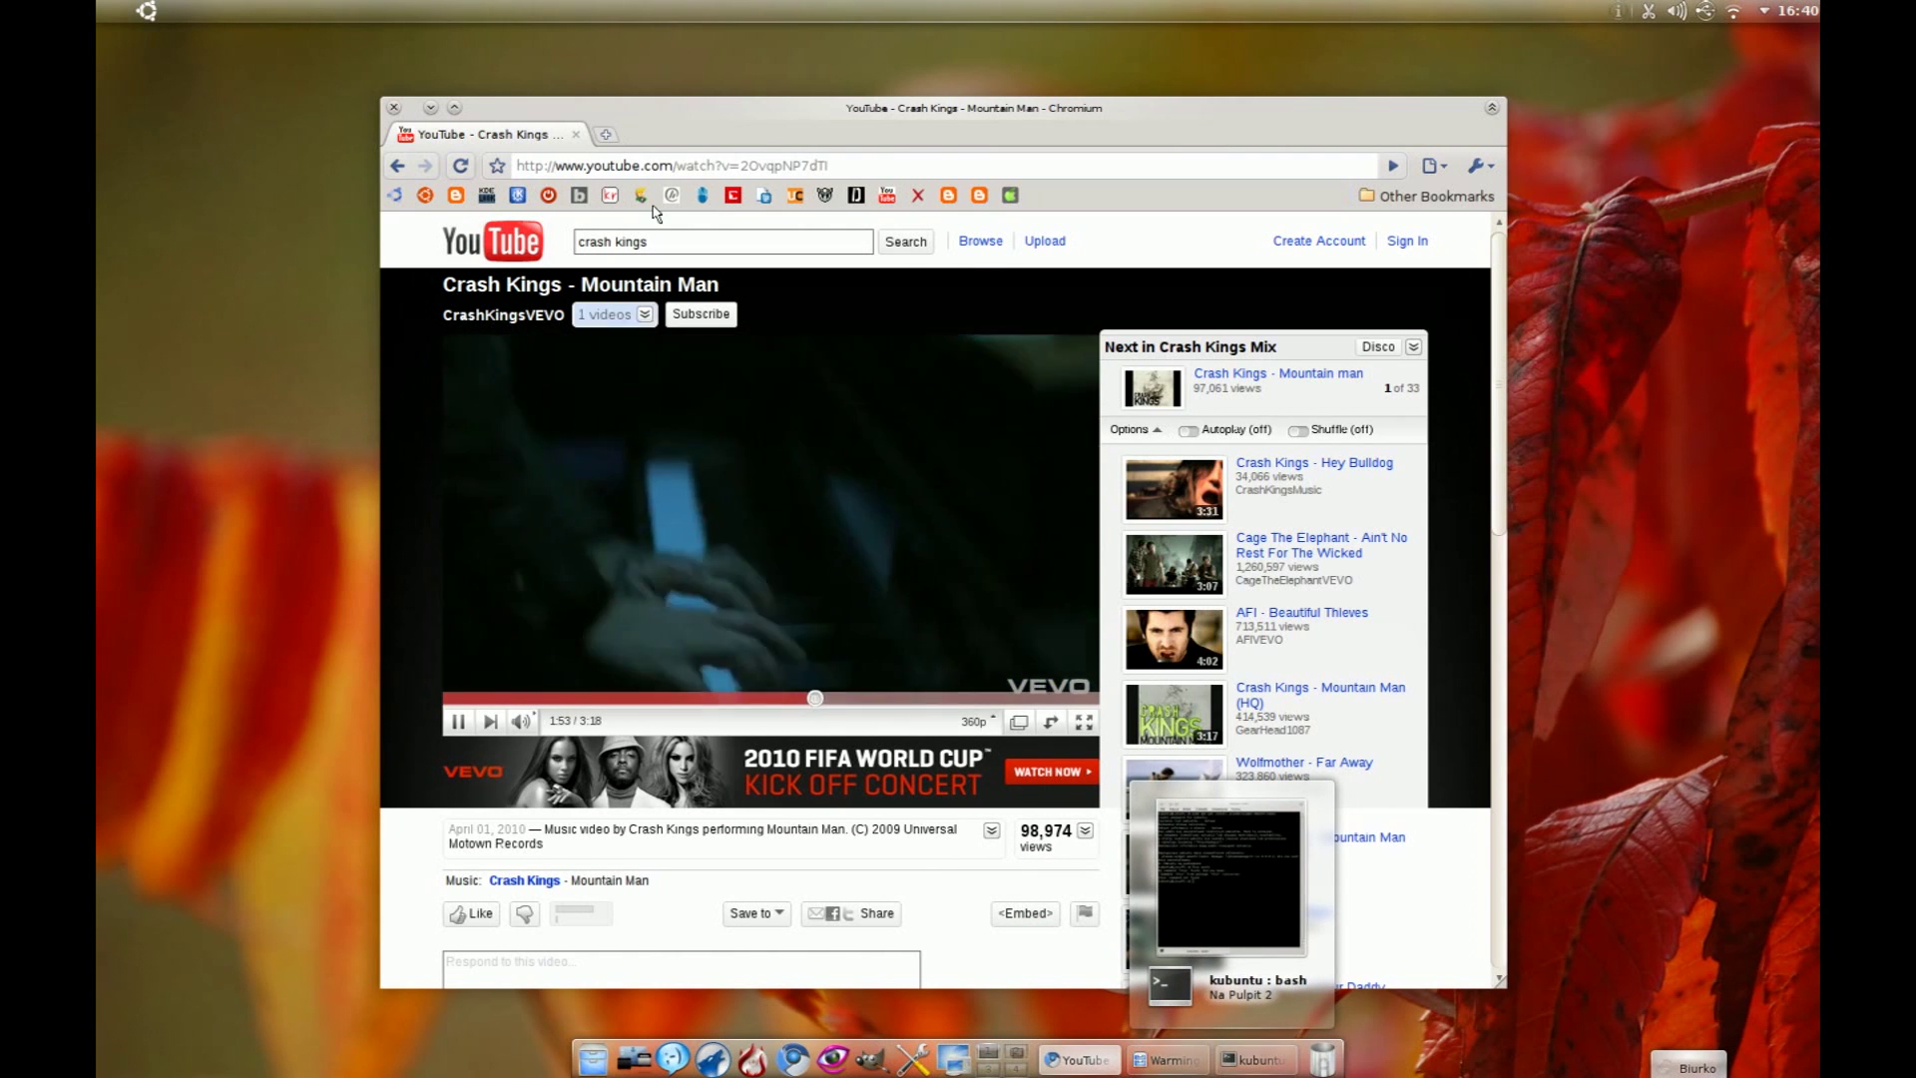
left_click_drag(849, 117, 807, 93)
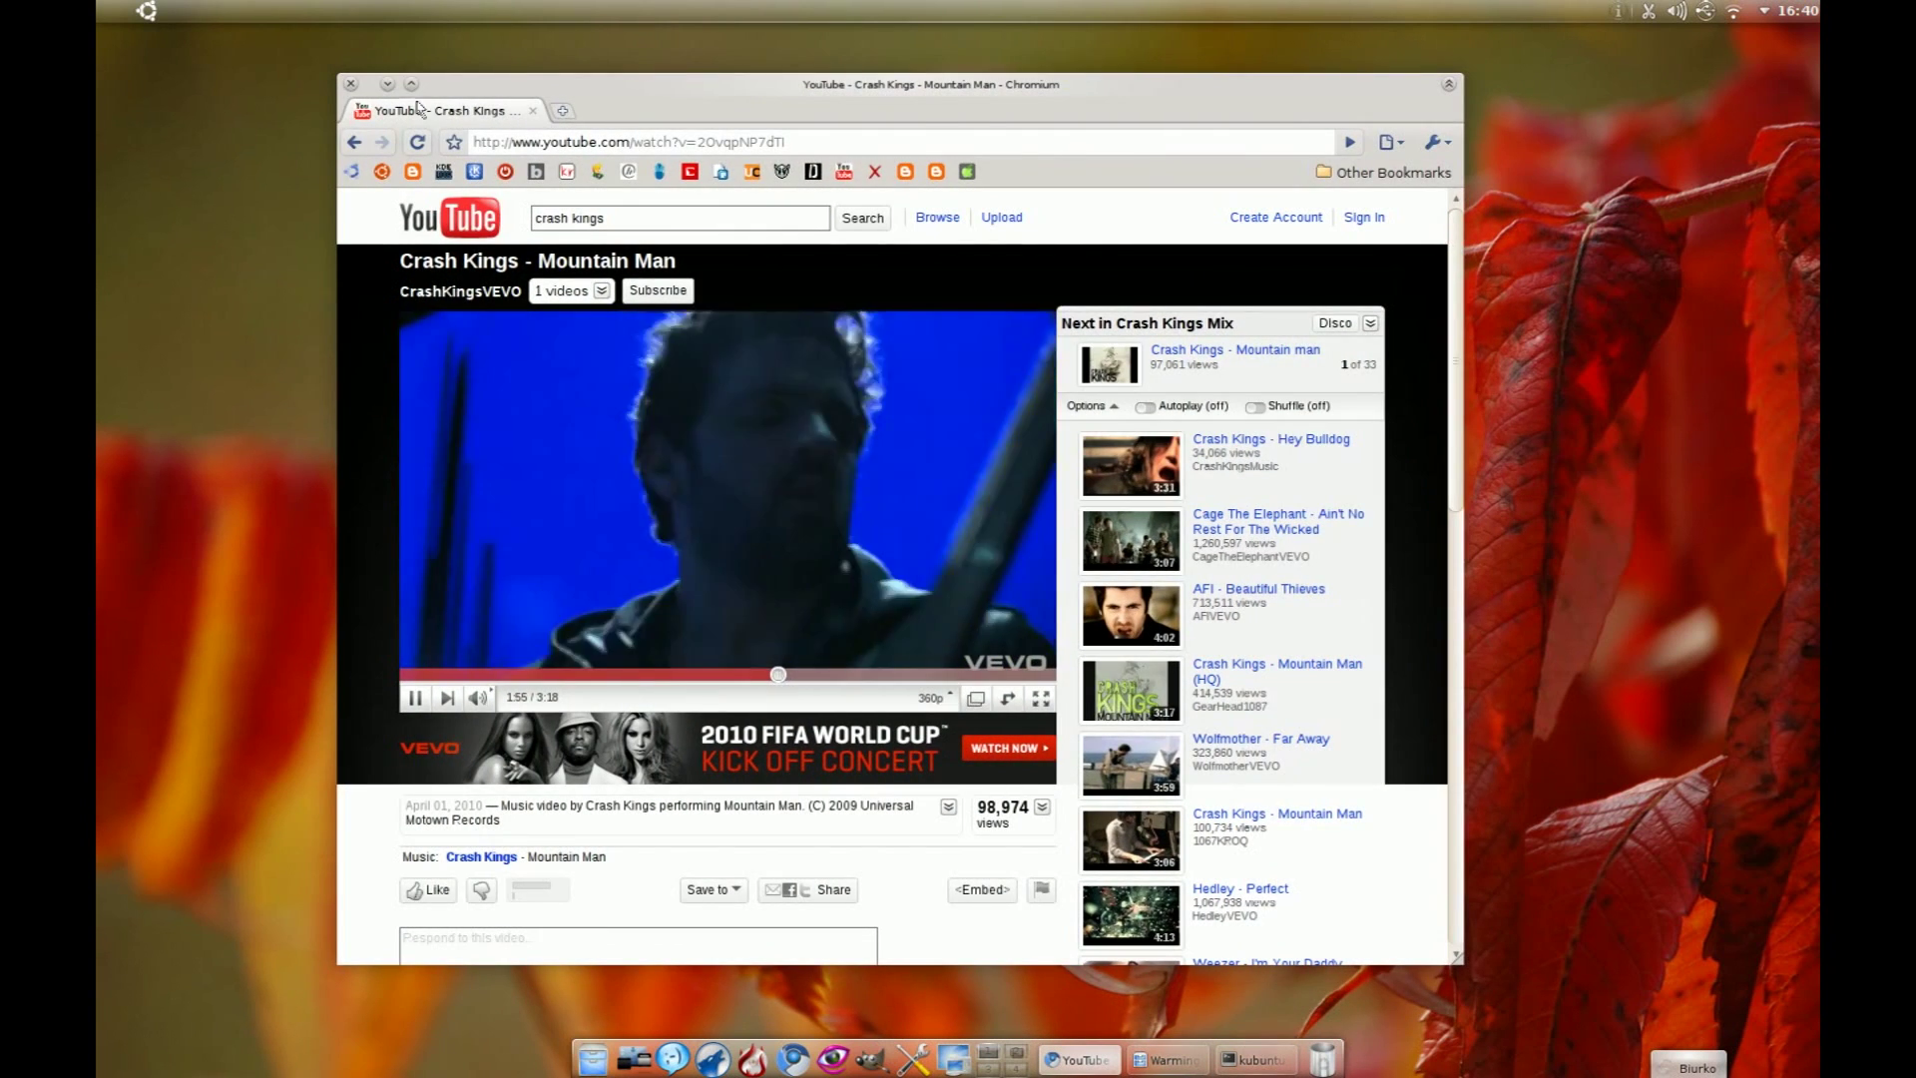
key("ctrl+alt+d")
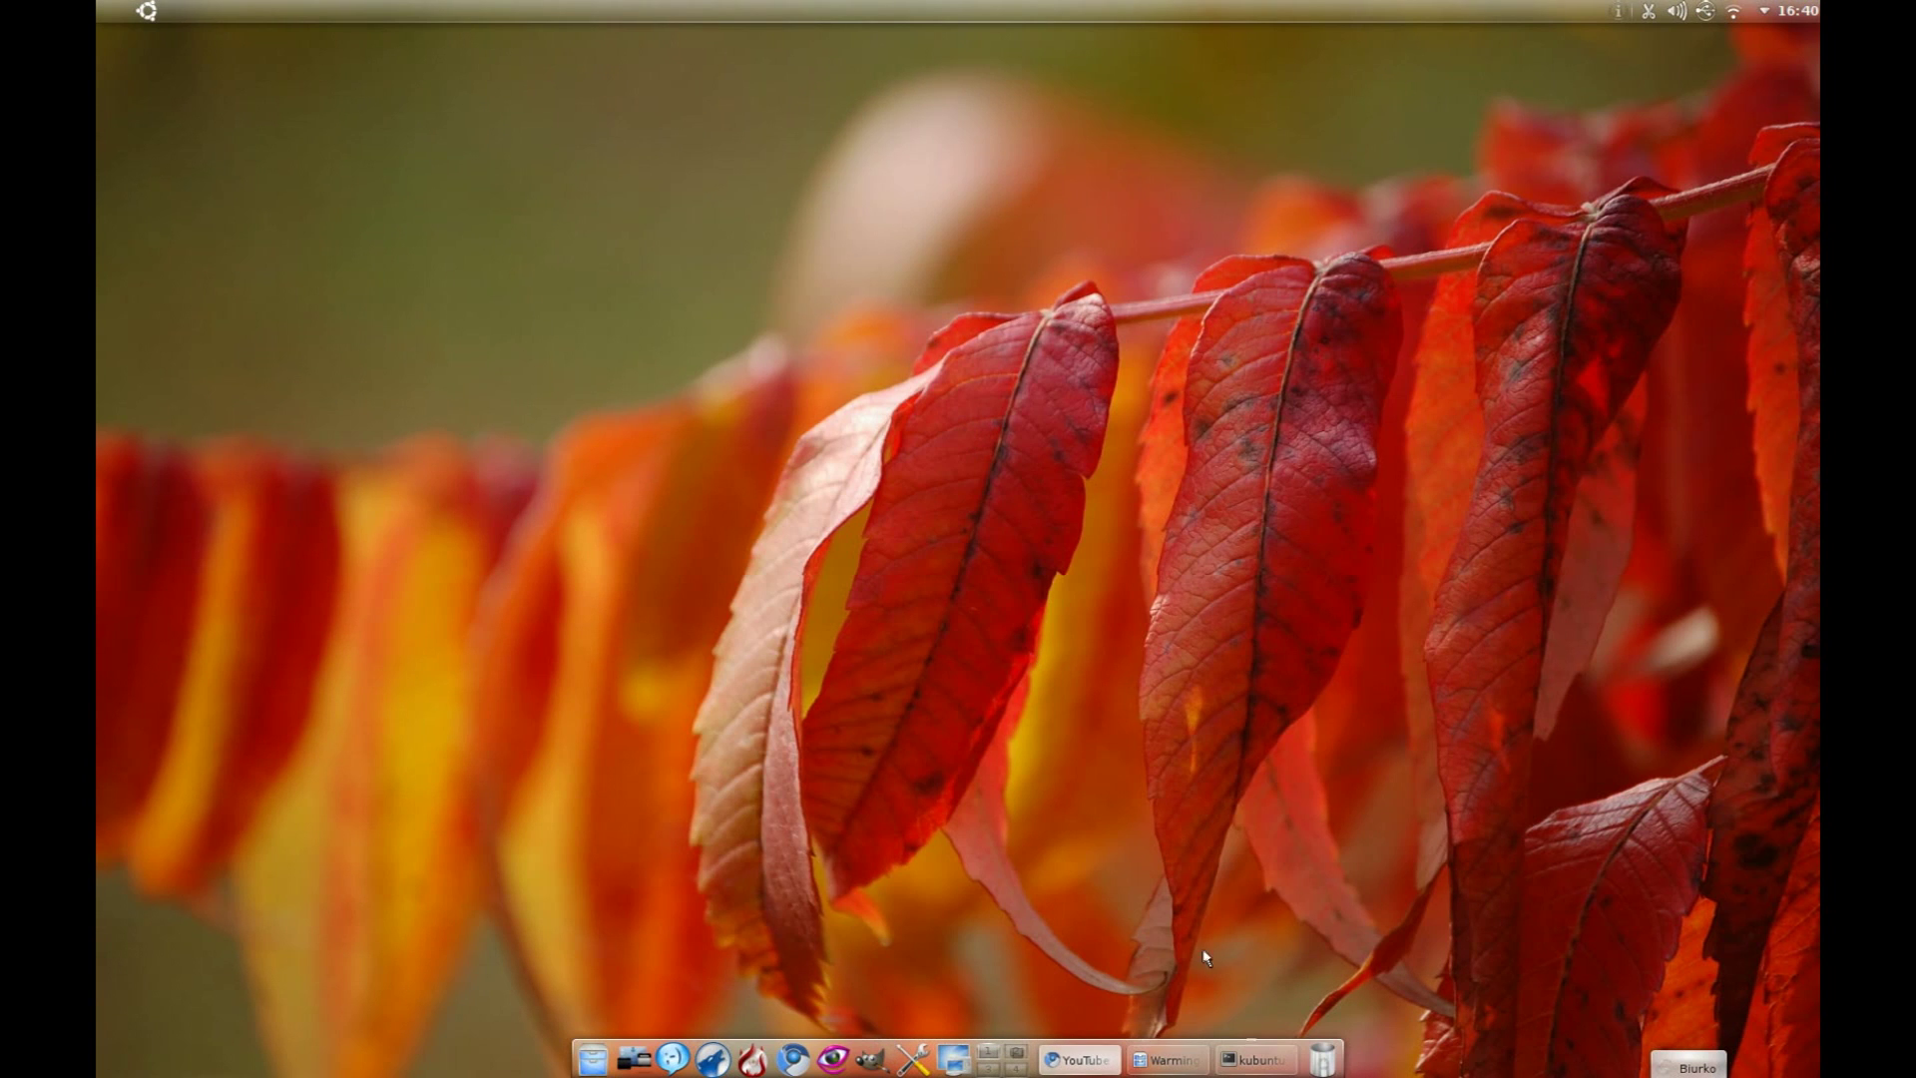
Step: Restore the Dolphin window, view the home folder in it, and close the window
left_click(1197, 1063)
left_click_drag(1066, 307, 1124, 256)
left_click(688, 349)
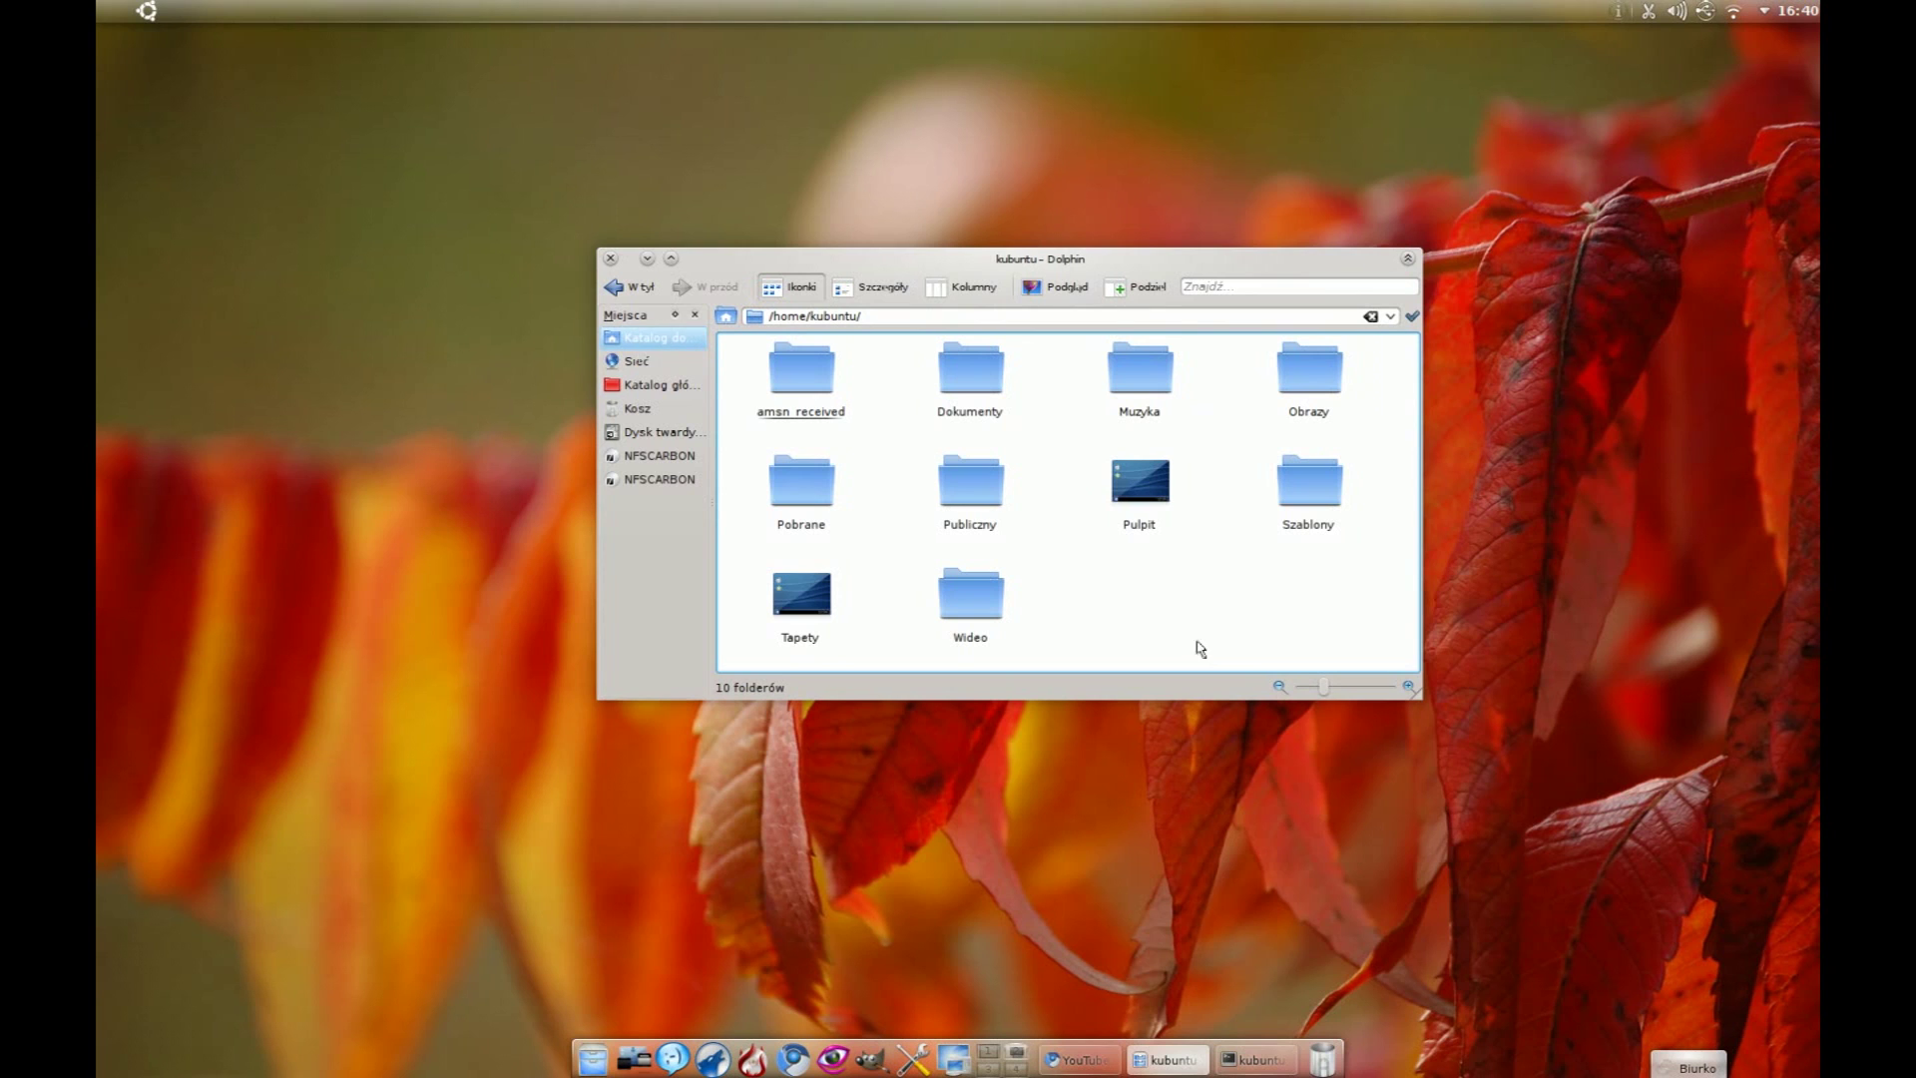
mouse_move(1435, 717)
left_mouse_down()
mouse_move(1375, 674)
mouse_move(1402, 705)
left_mouse_up()
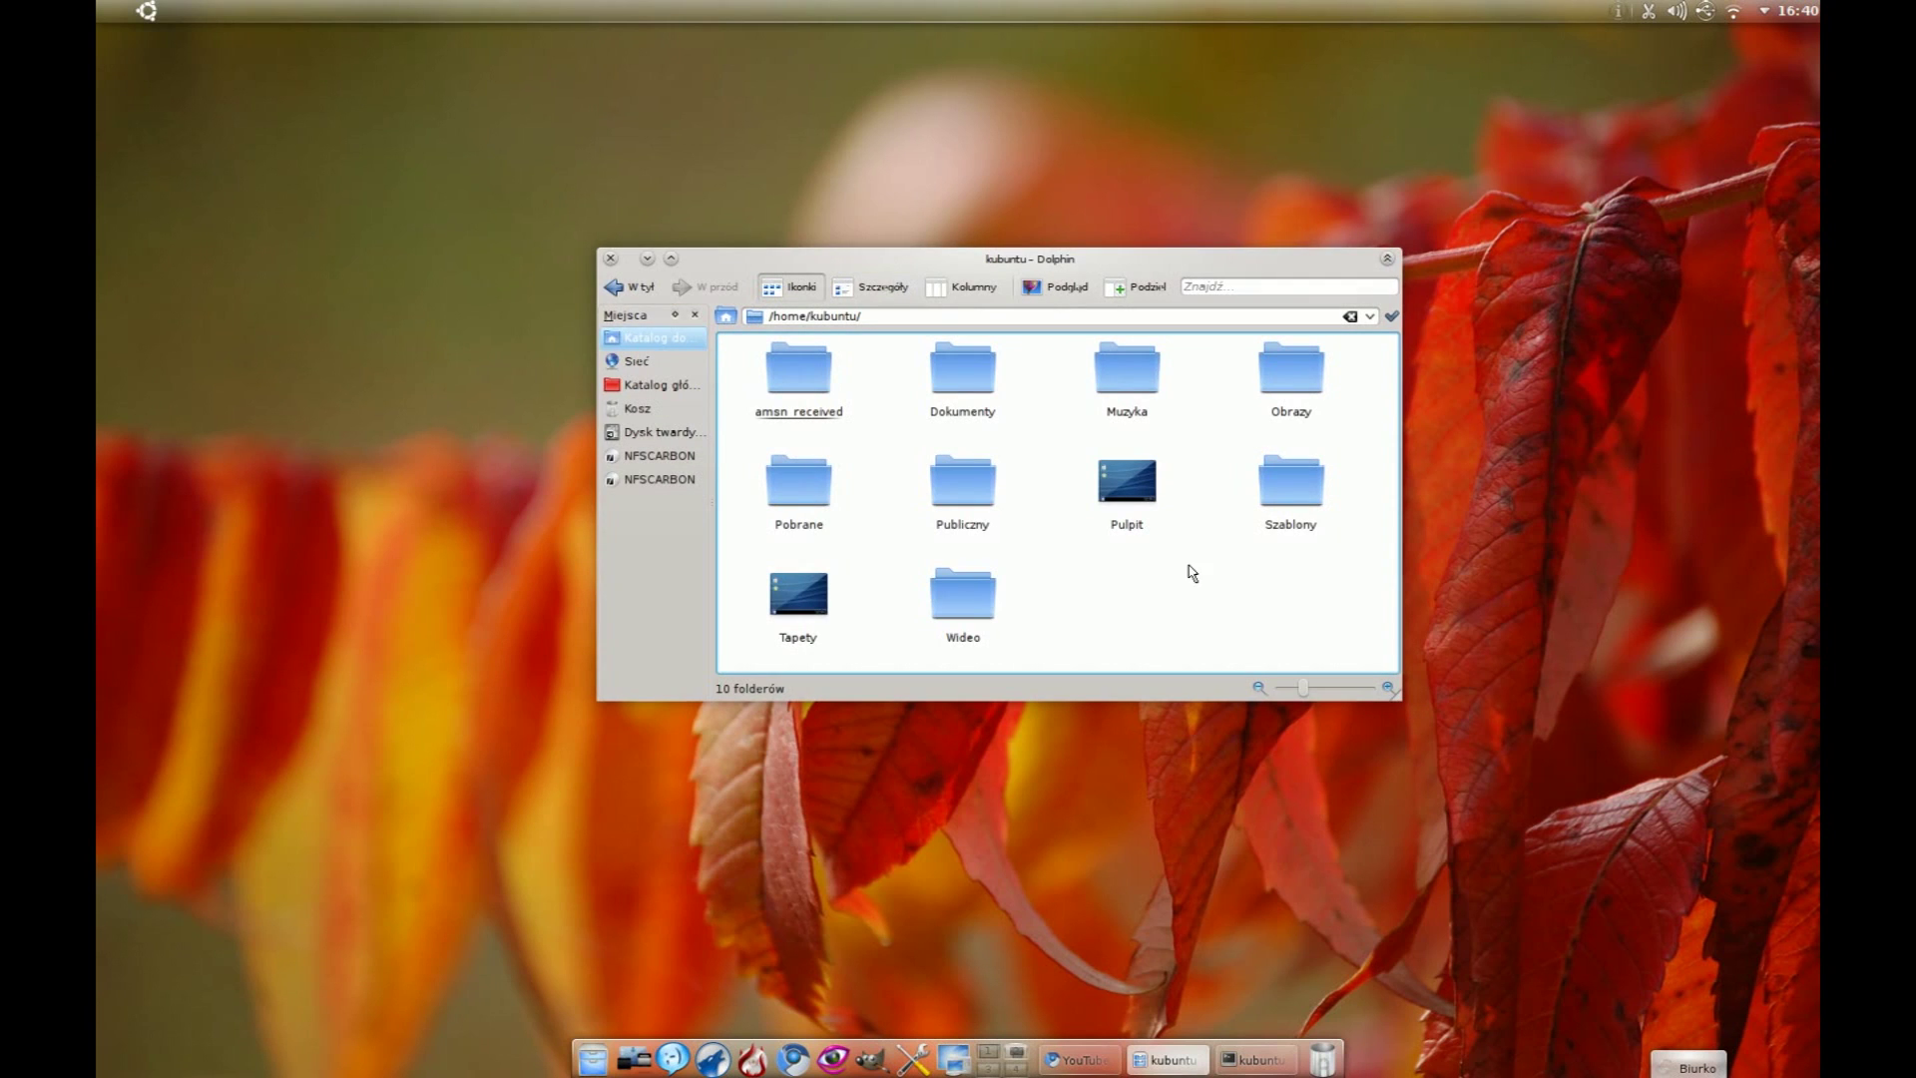
left_click(610, 259)
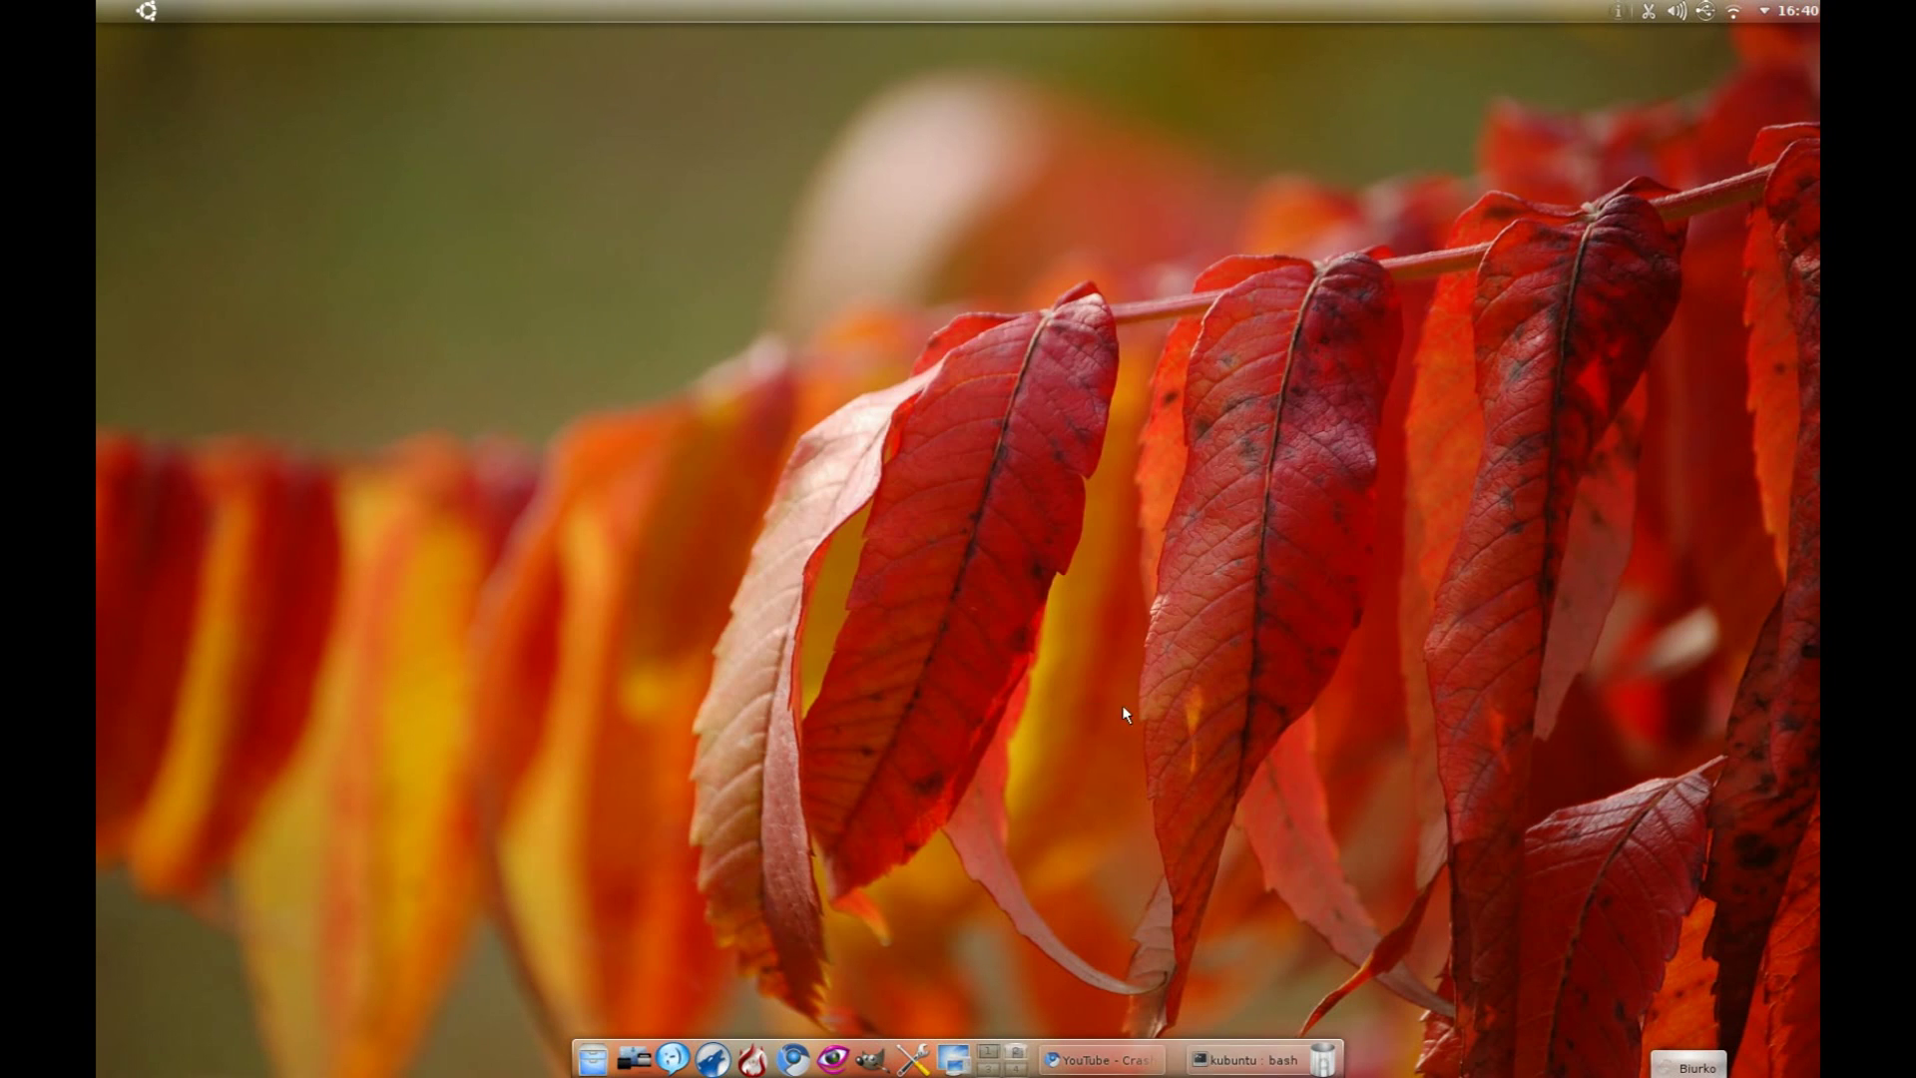
Step: Show the terminal window briefly and minimize it again
left_click(1238, 1060)
left_click(1242, 1060)
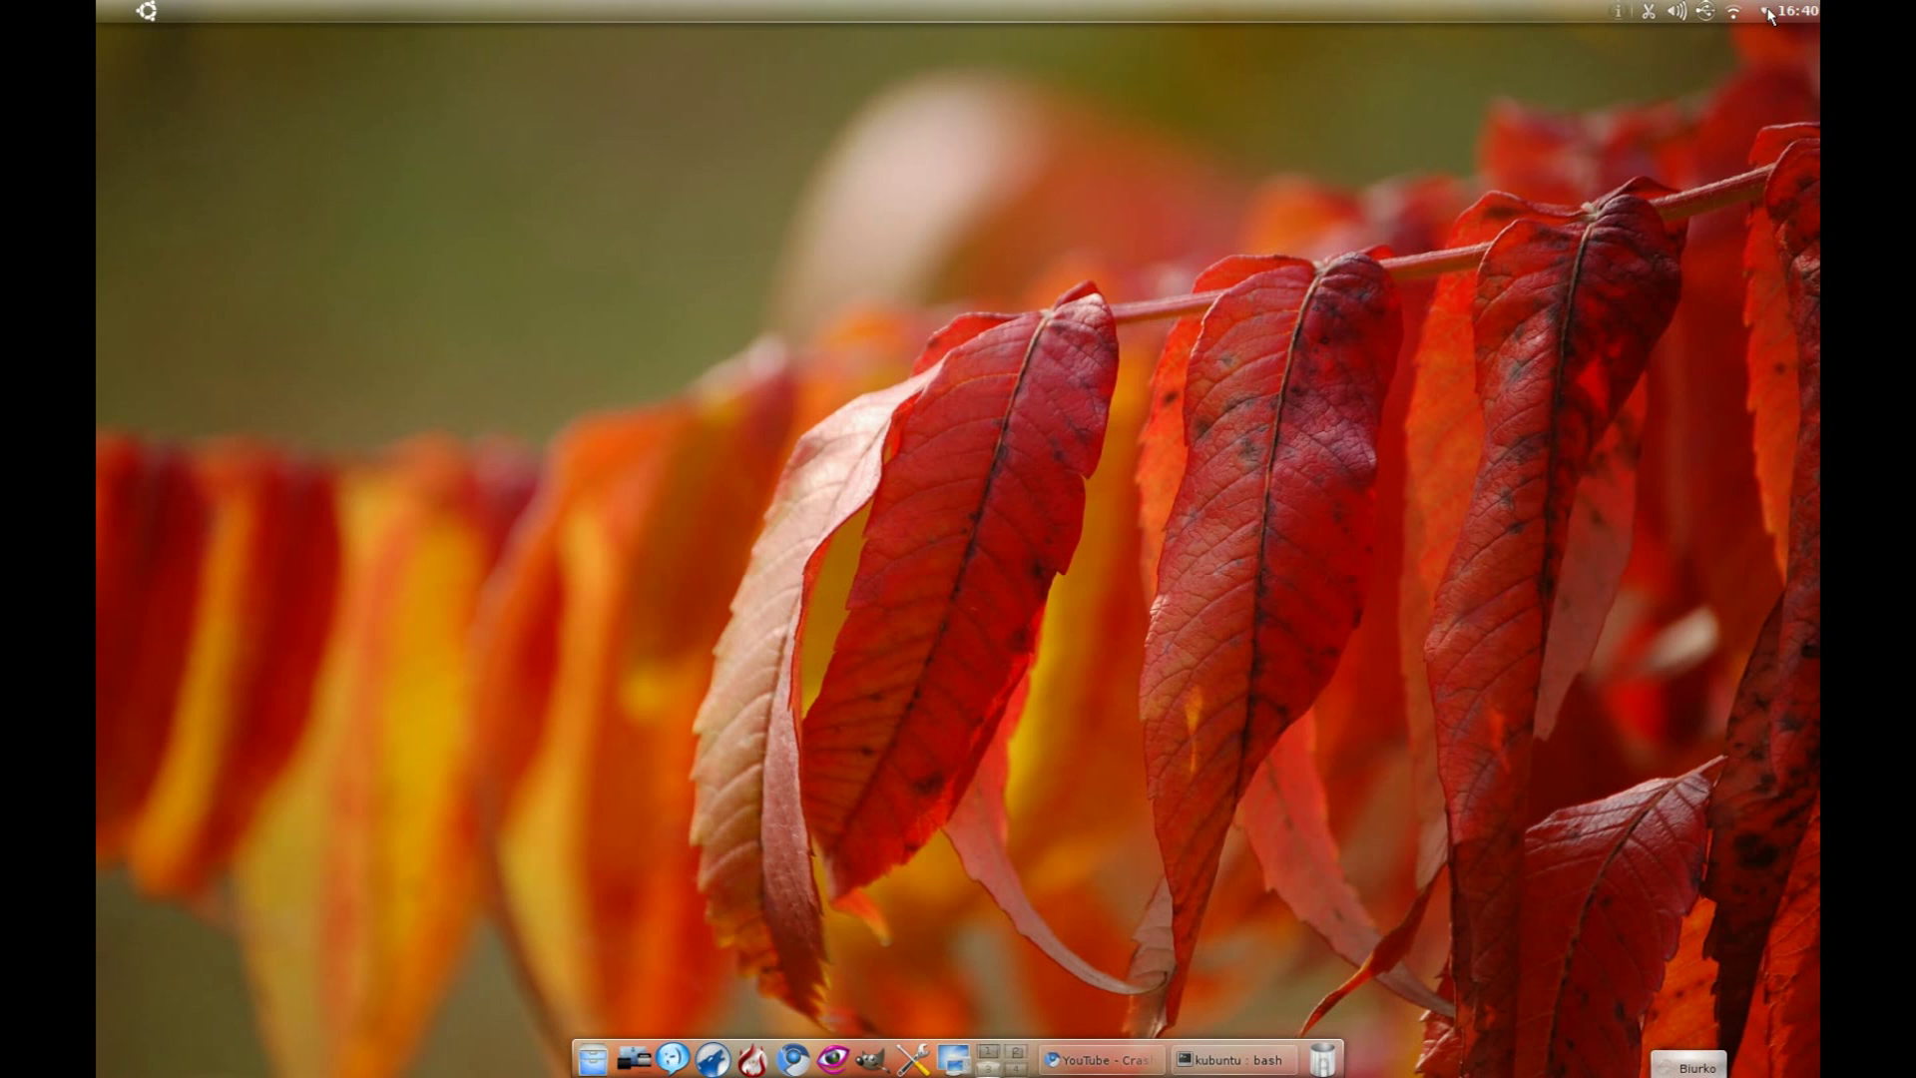
Step: Bring up the Kopete contact list and the Amarok music player window
left_click(1766, 12)
left_click(1642, 69)
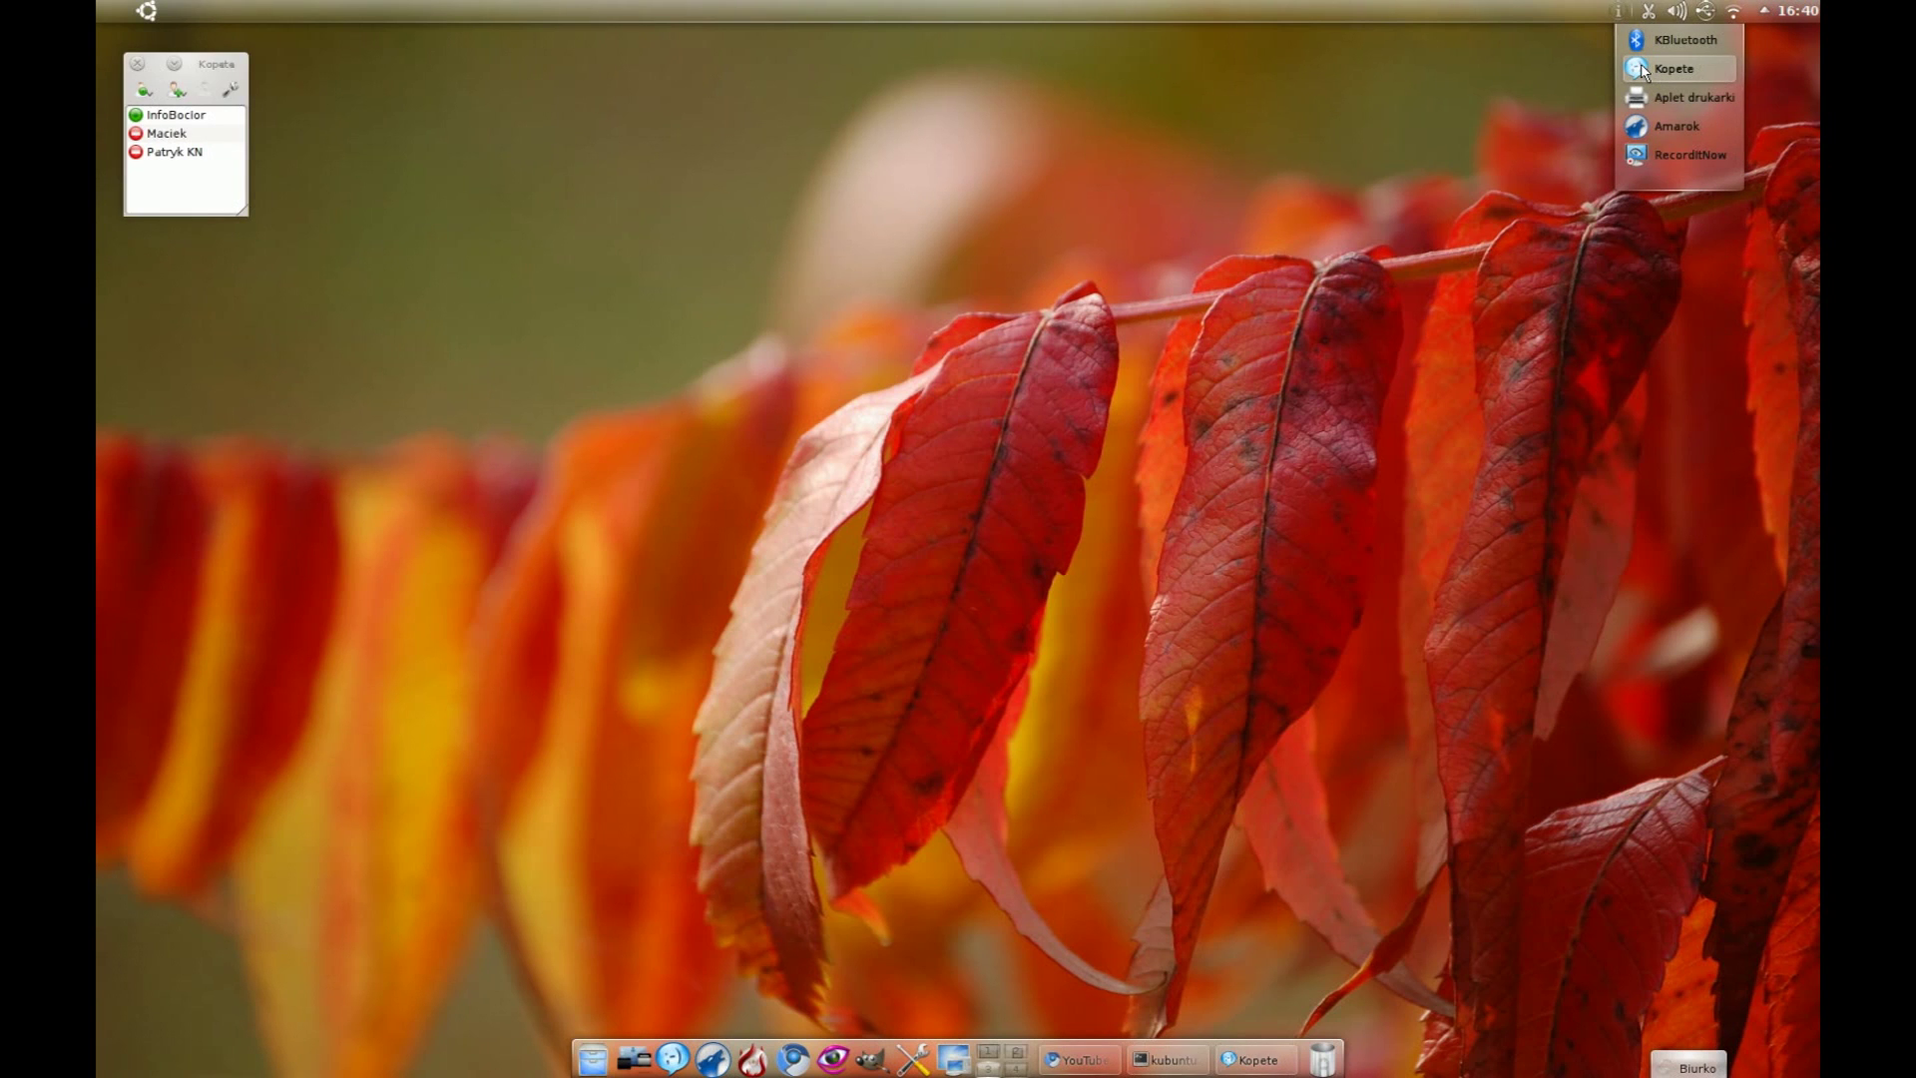
left_click(1643, 134)
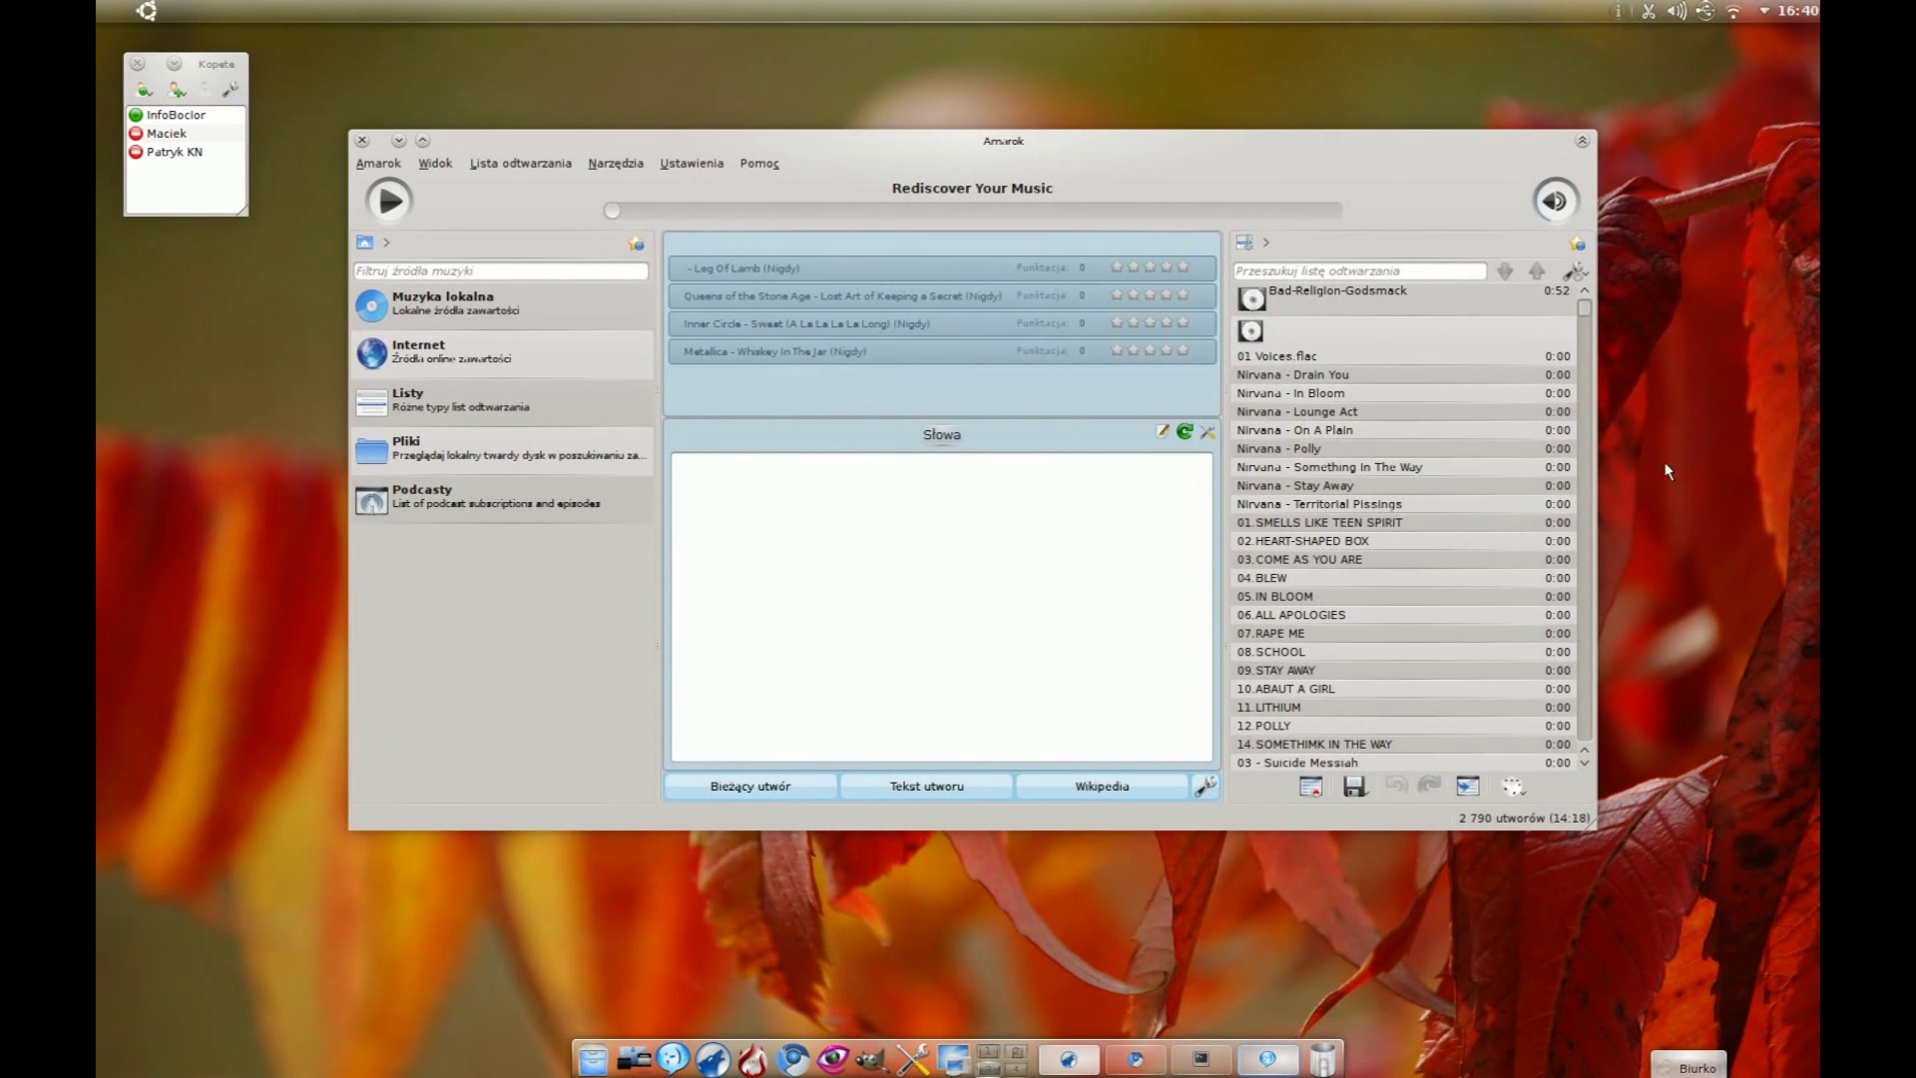
Step: Switch Amarok's playlist to a layout that shows track ratings, and widen the playlist pane slightly
scroll(1457, 384, "down", 5)
scroll(1412, 373, "up", 5)
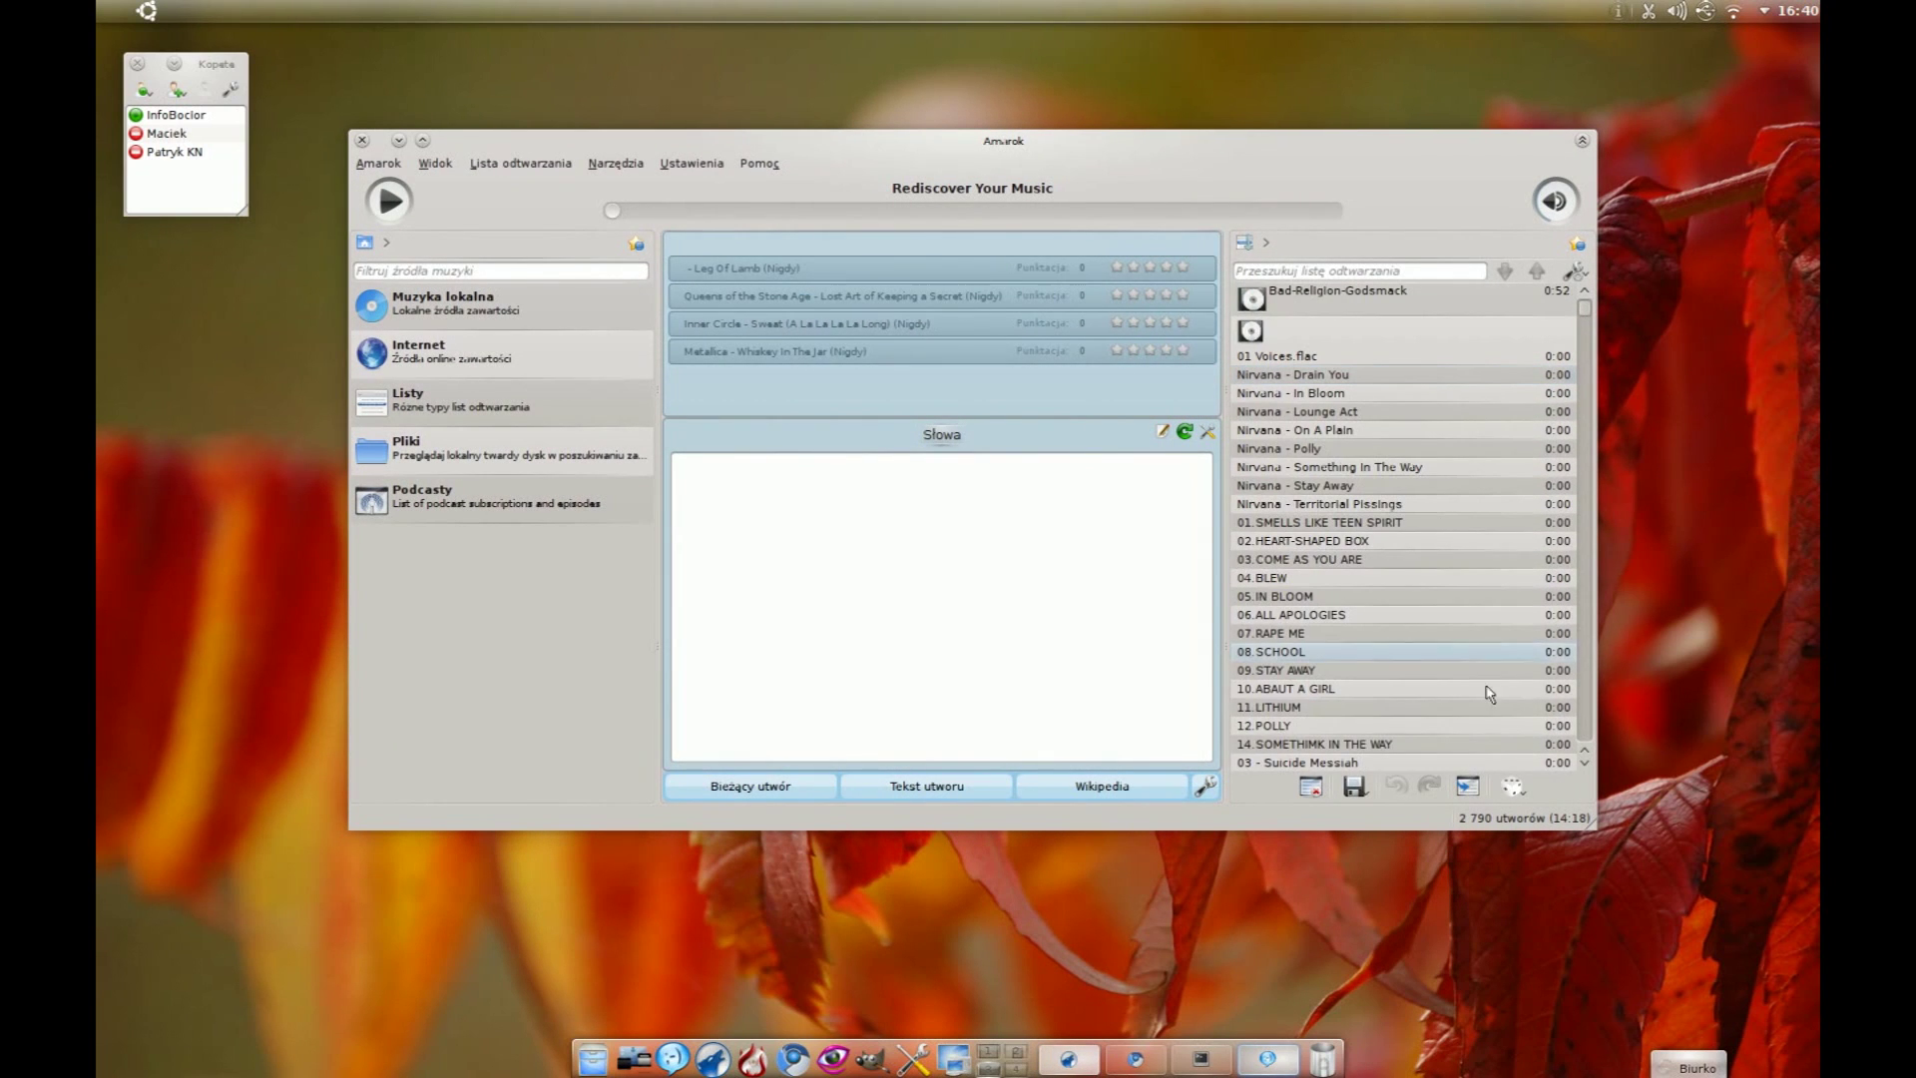
left_click(544, 174)
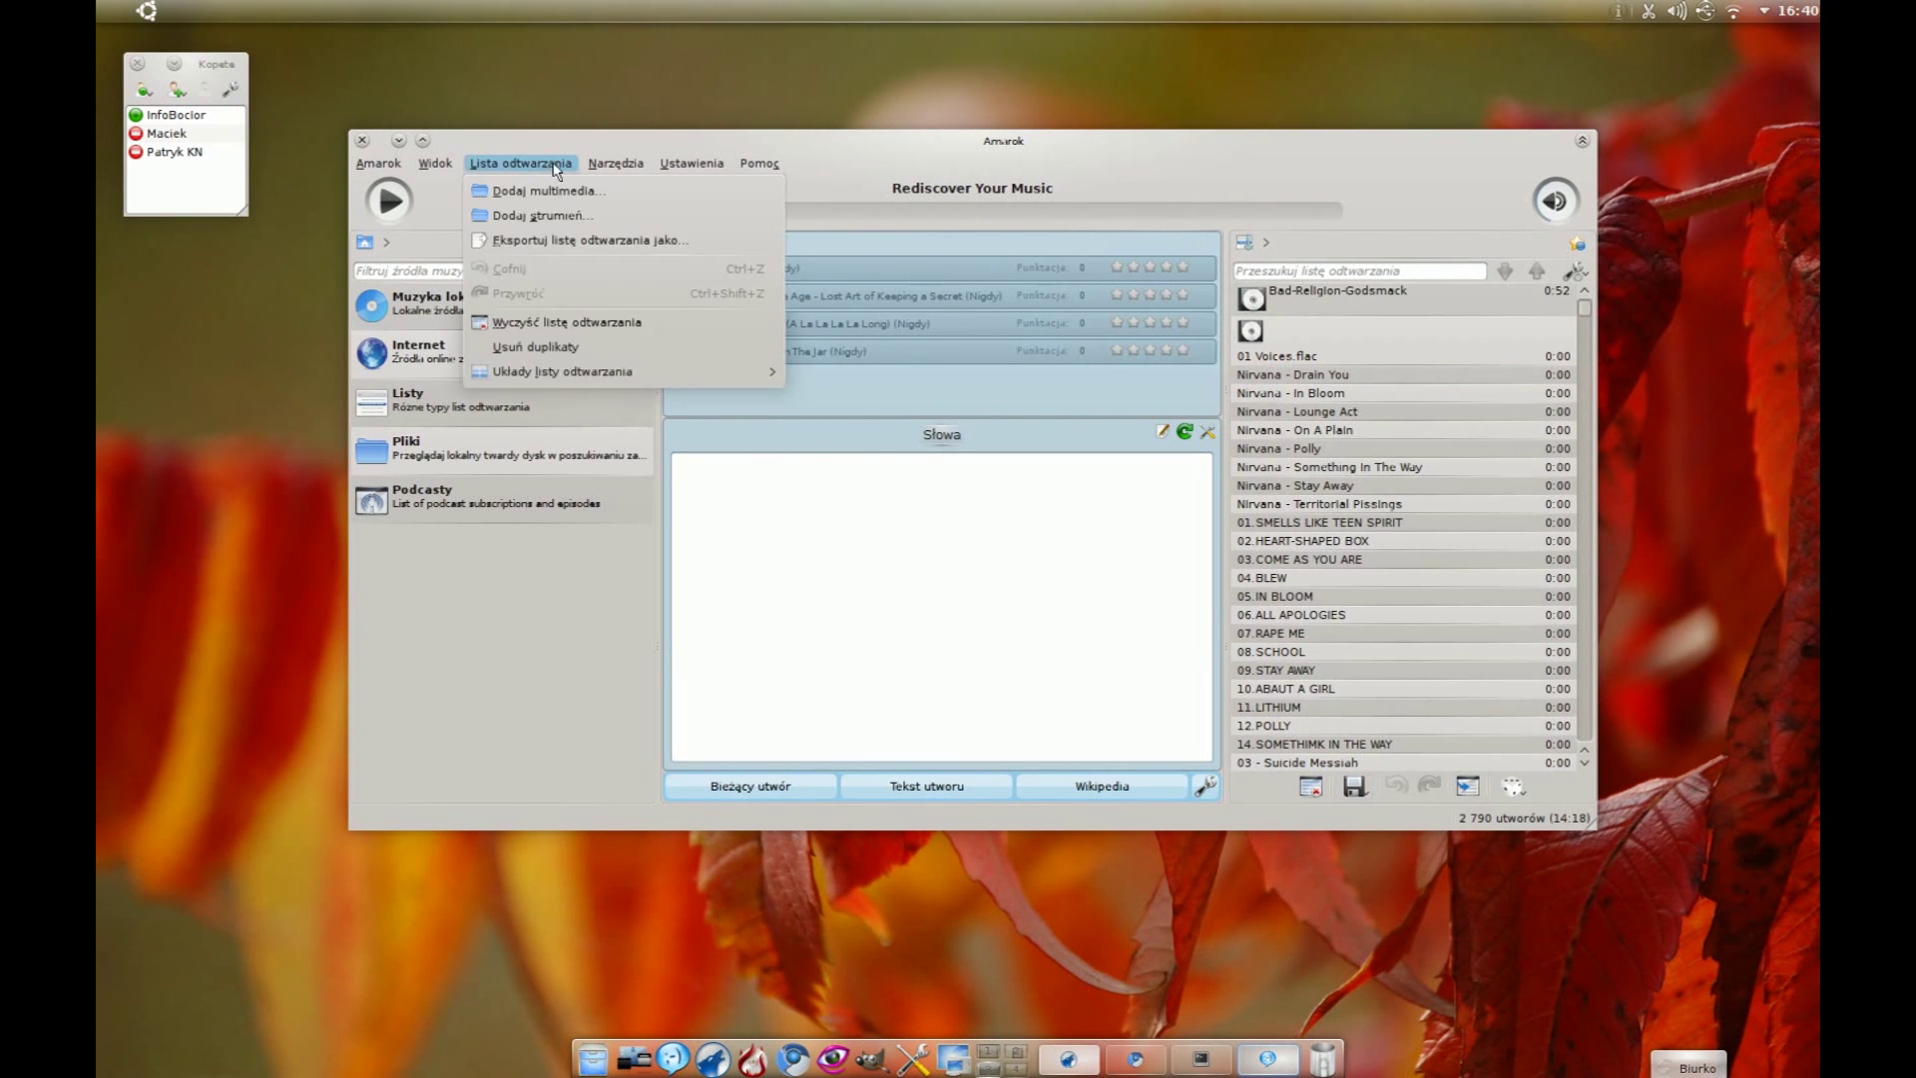
mouse_move(630, 375)
left_click(973, 481)
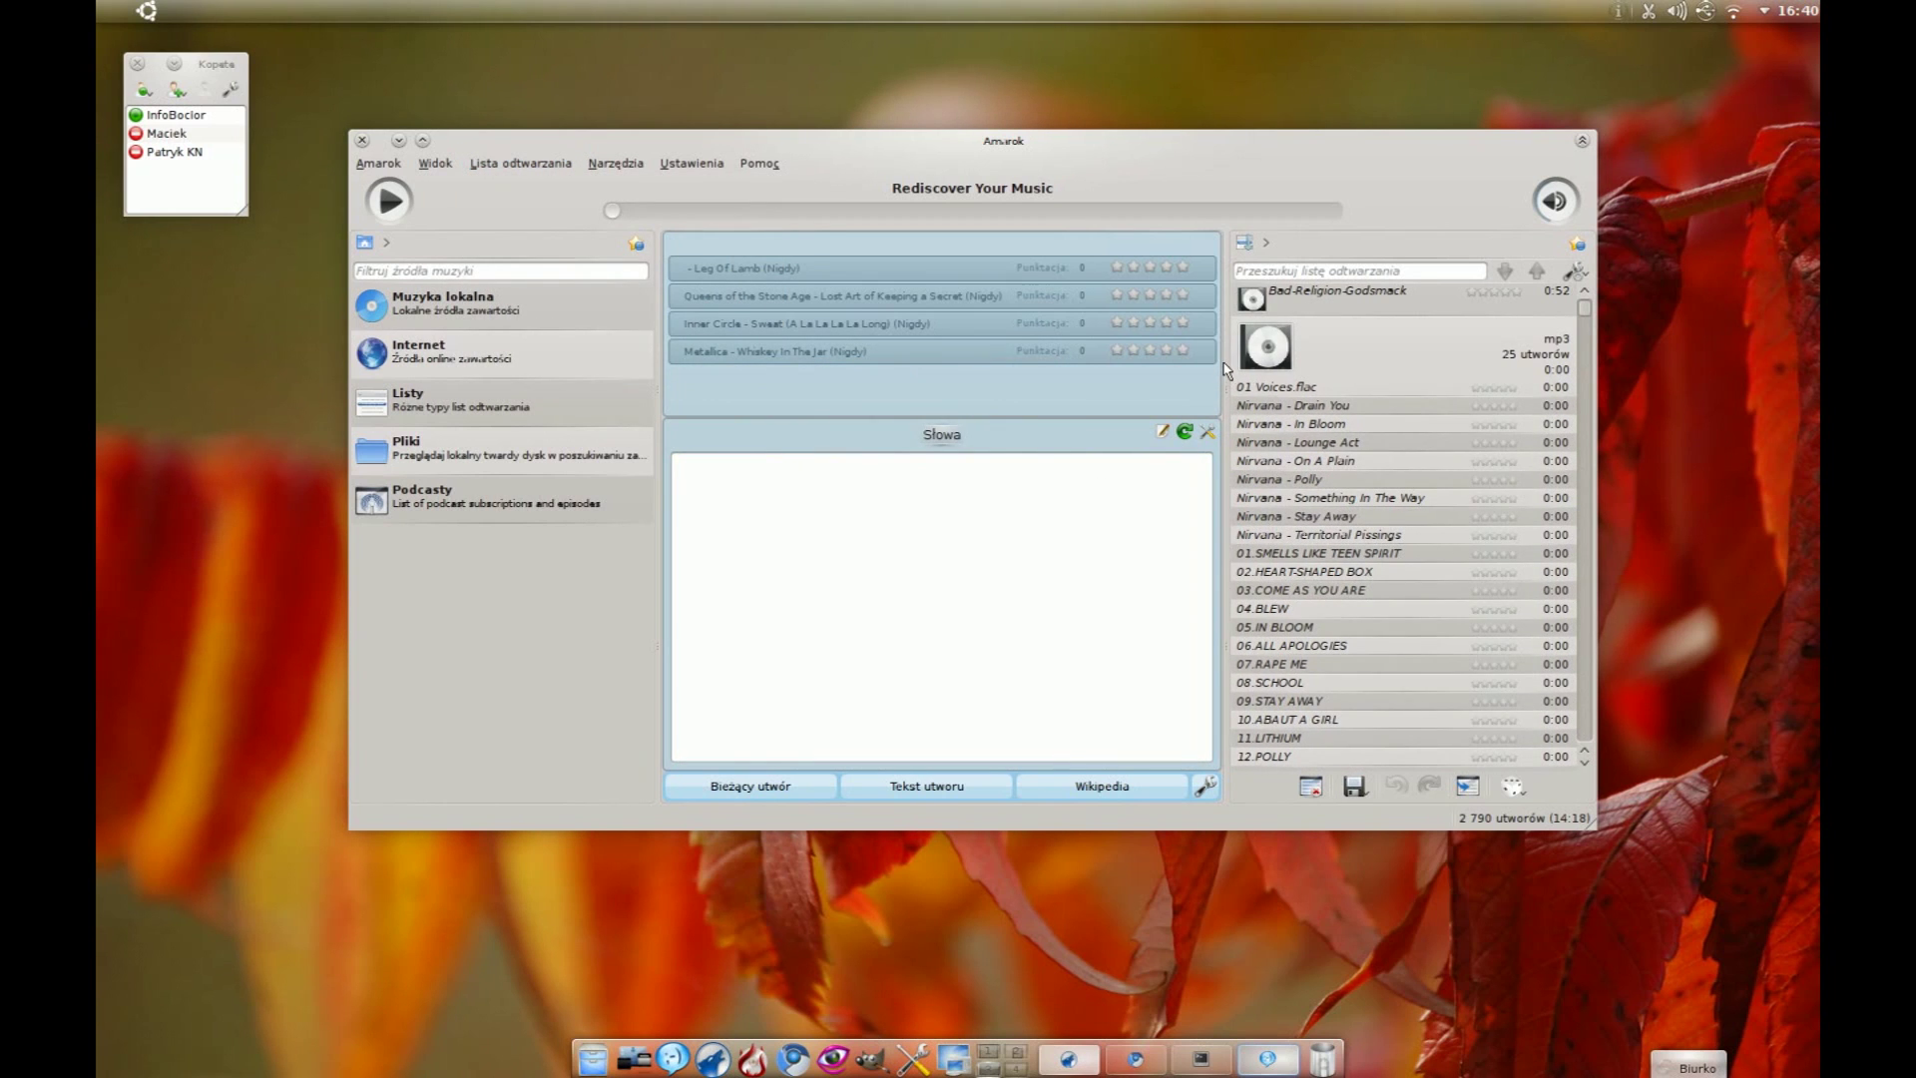
left_click_drag(1226, 369, 1220, 371)
Step: Browse down the Amarok playlist, and close the Amarok and Kopete windows
scroll(1403, 539, "down", 5)
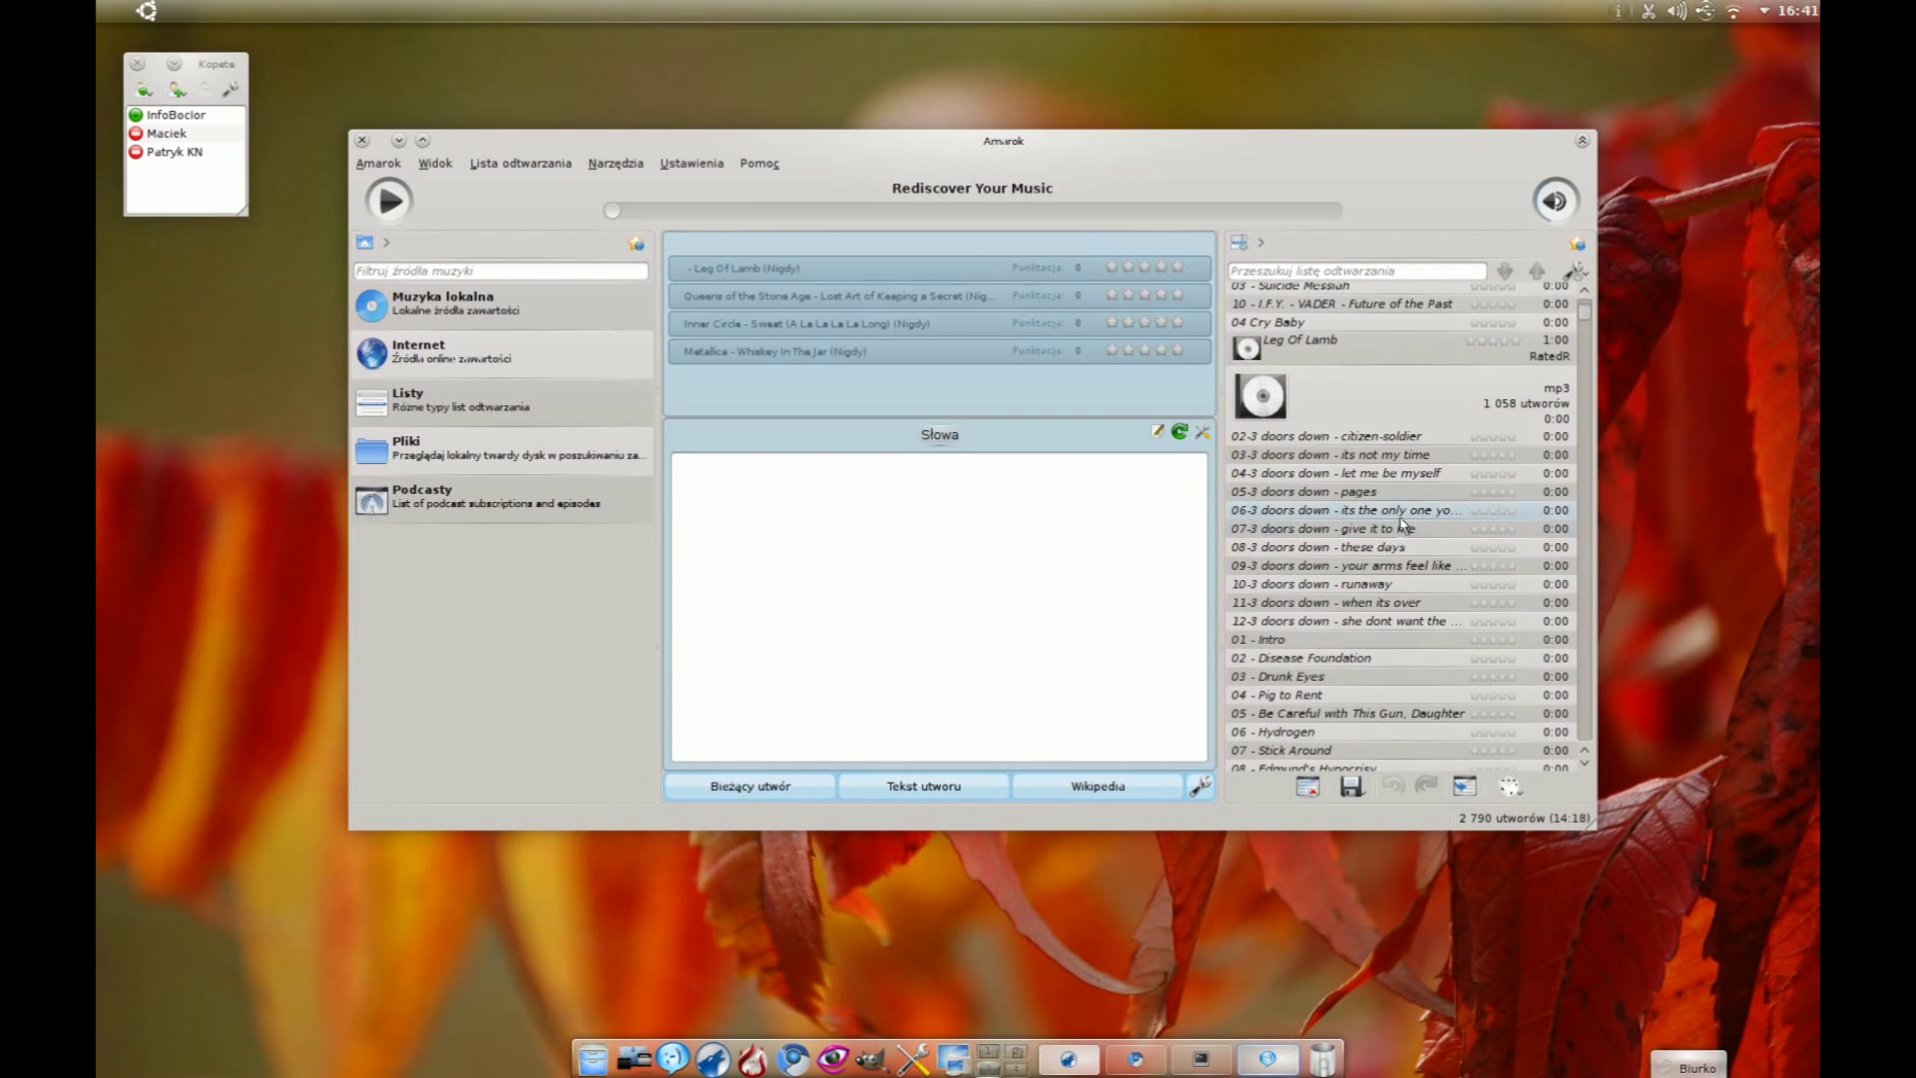
scroll(1406, 497, "down", 5)
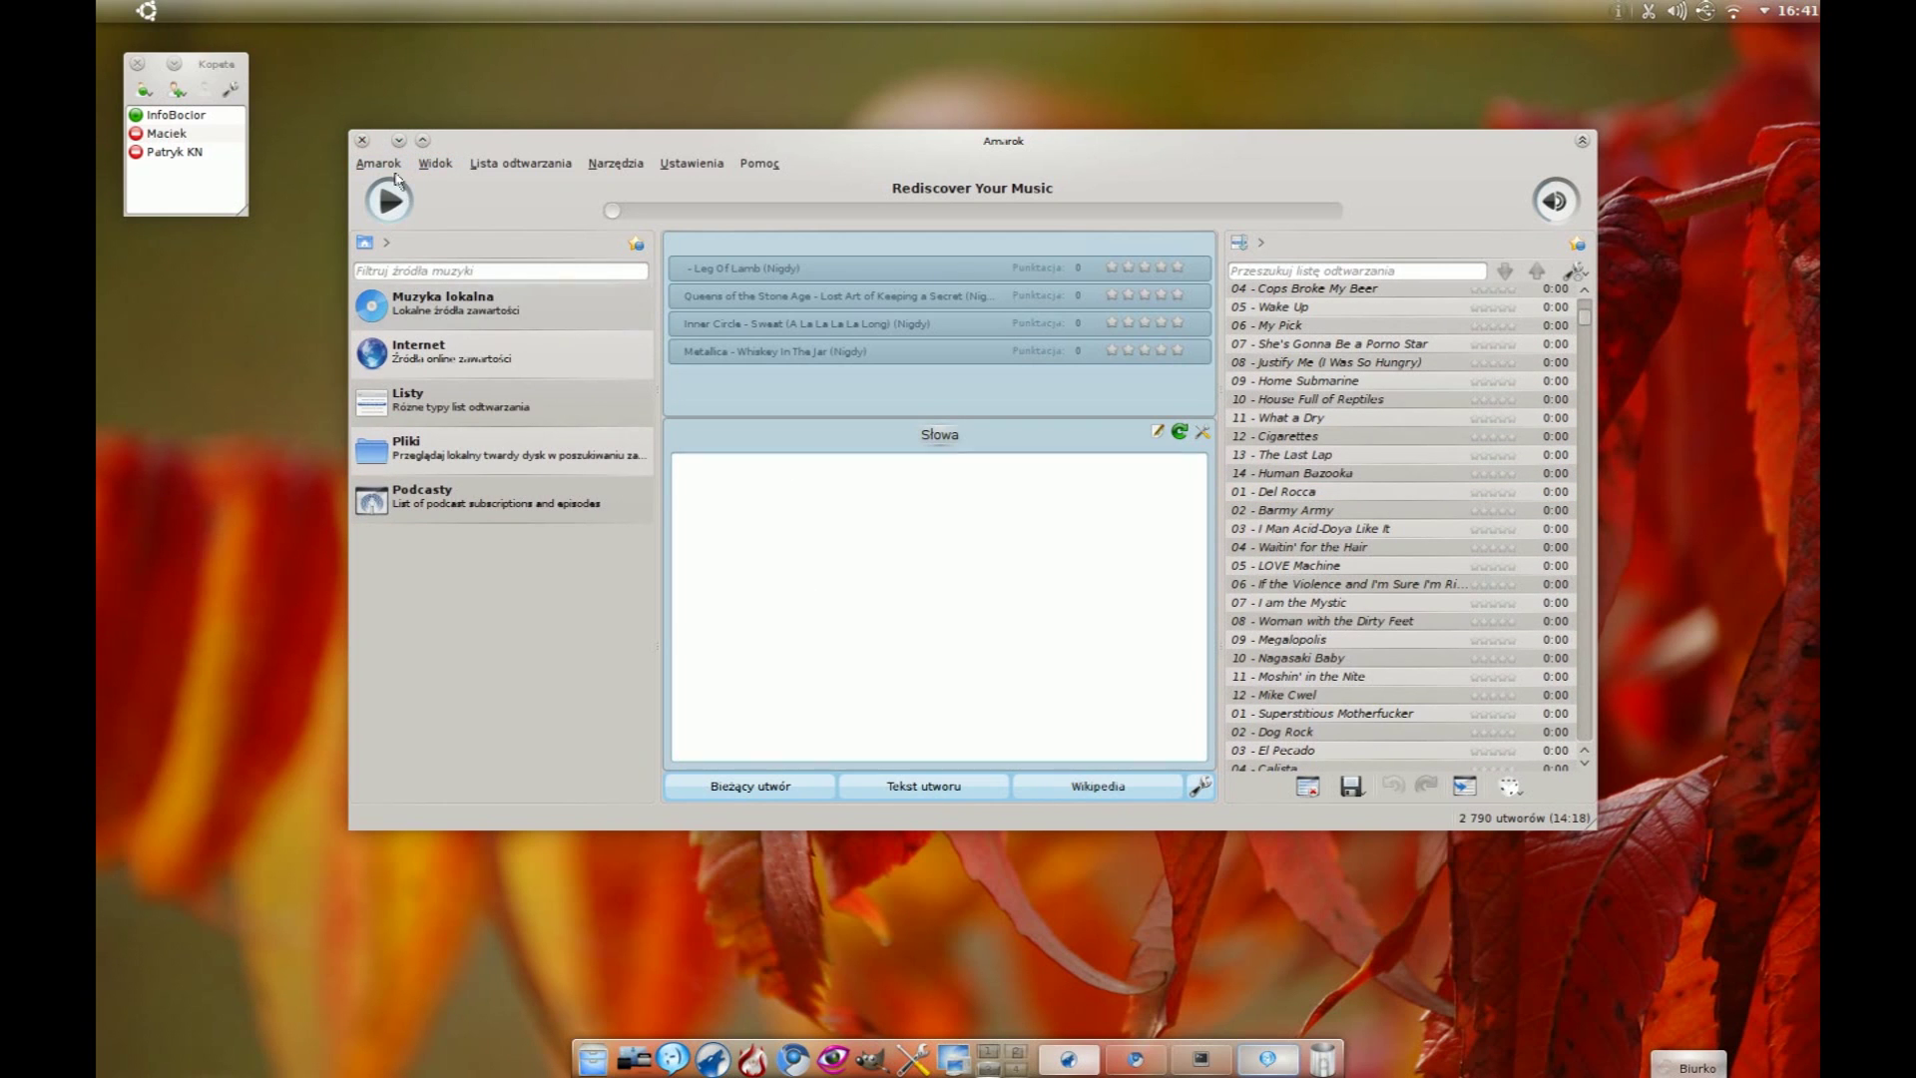
left_click(363, 142)
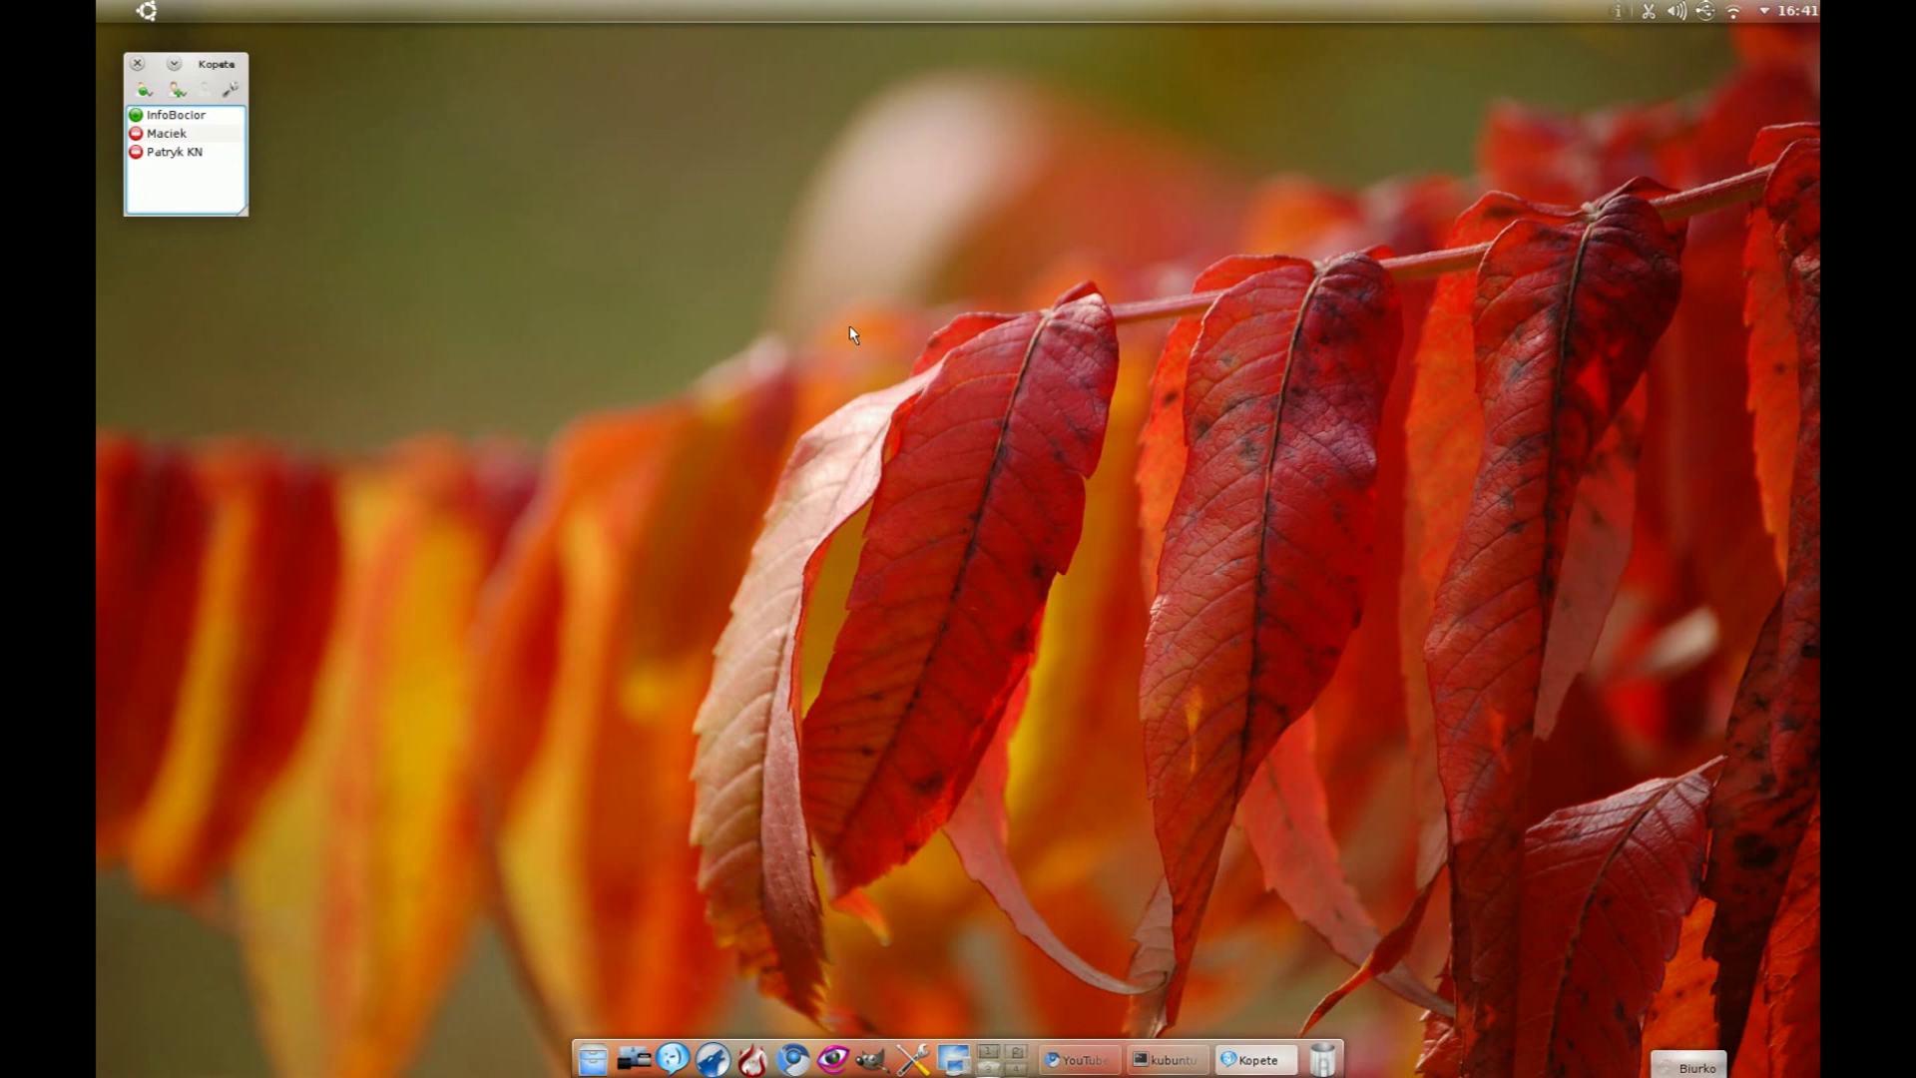
left_click(138, 64)
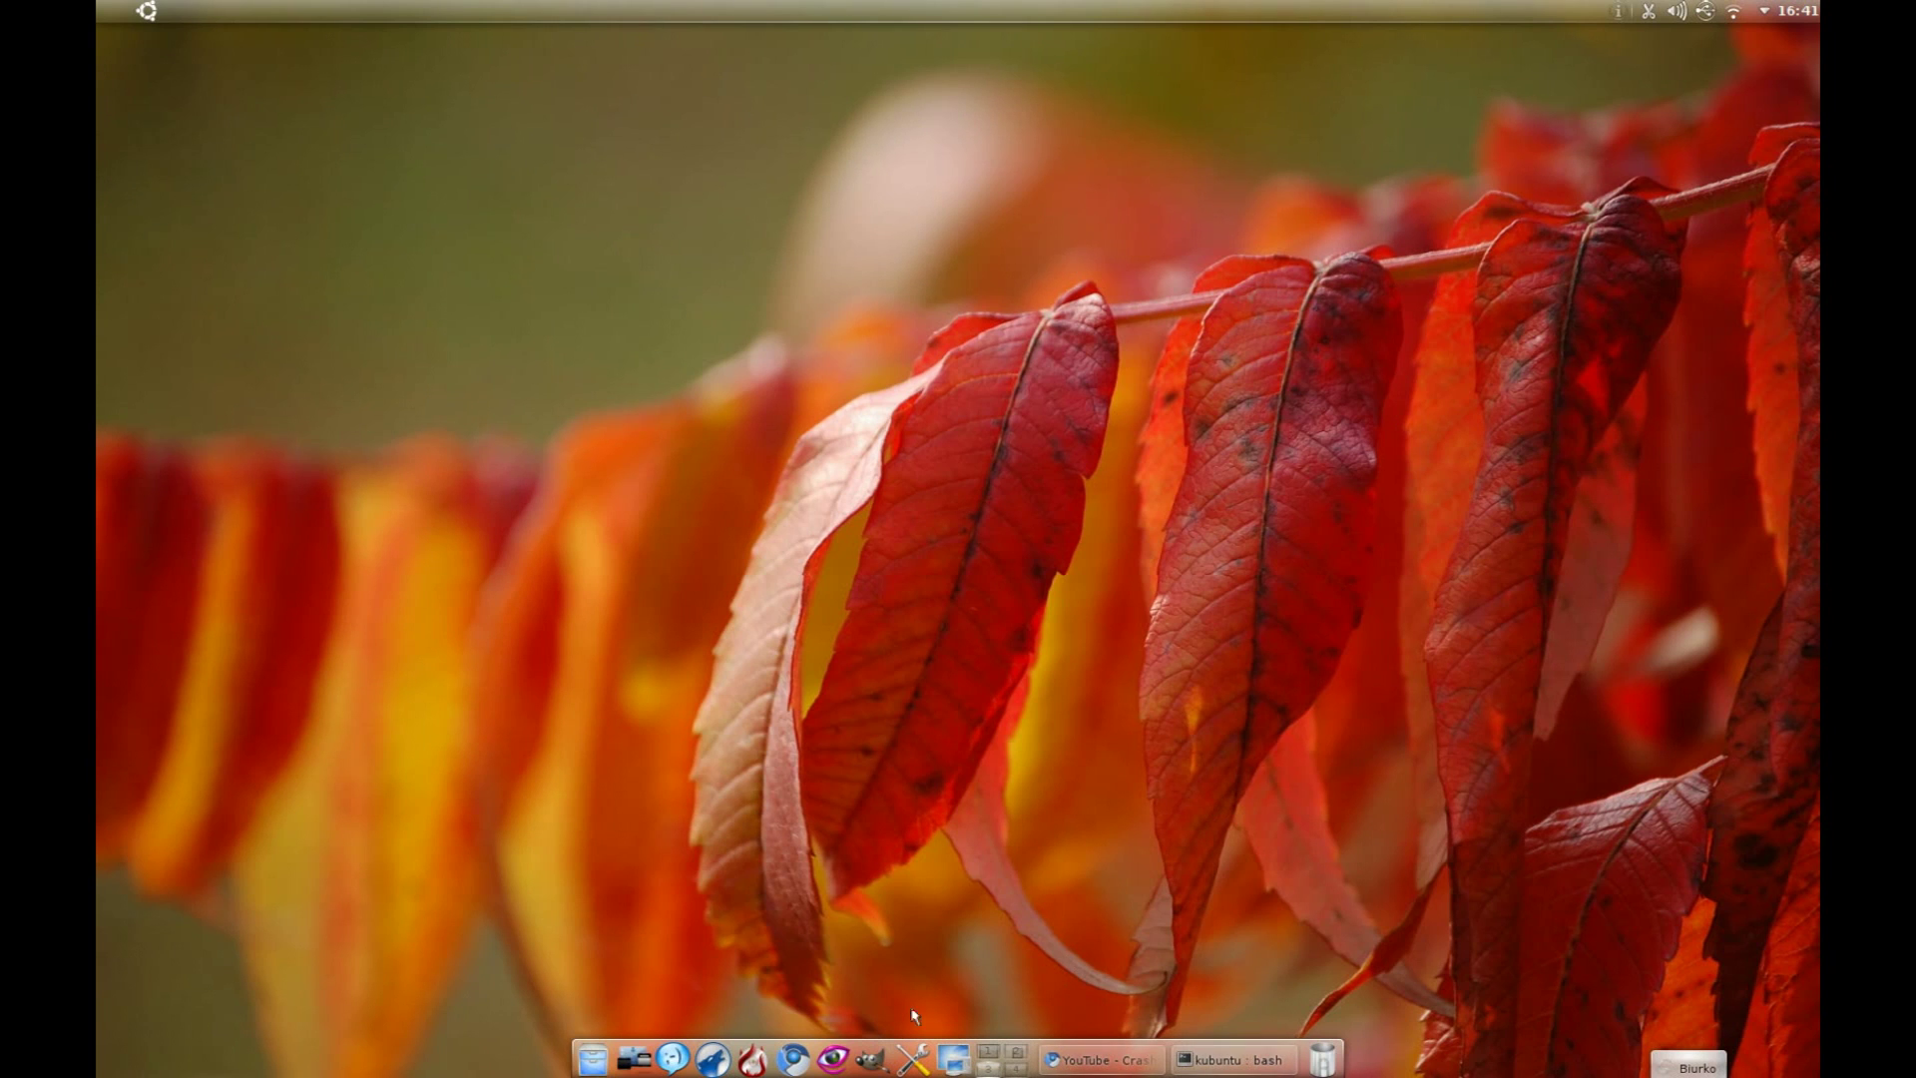
Step: Open Dolphin and System Settings, present all open windows as an overview, and pick the System Settings window
left_click(597, 1060)
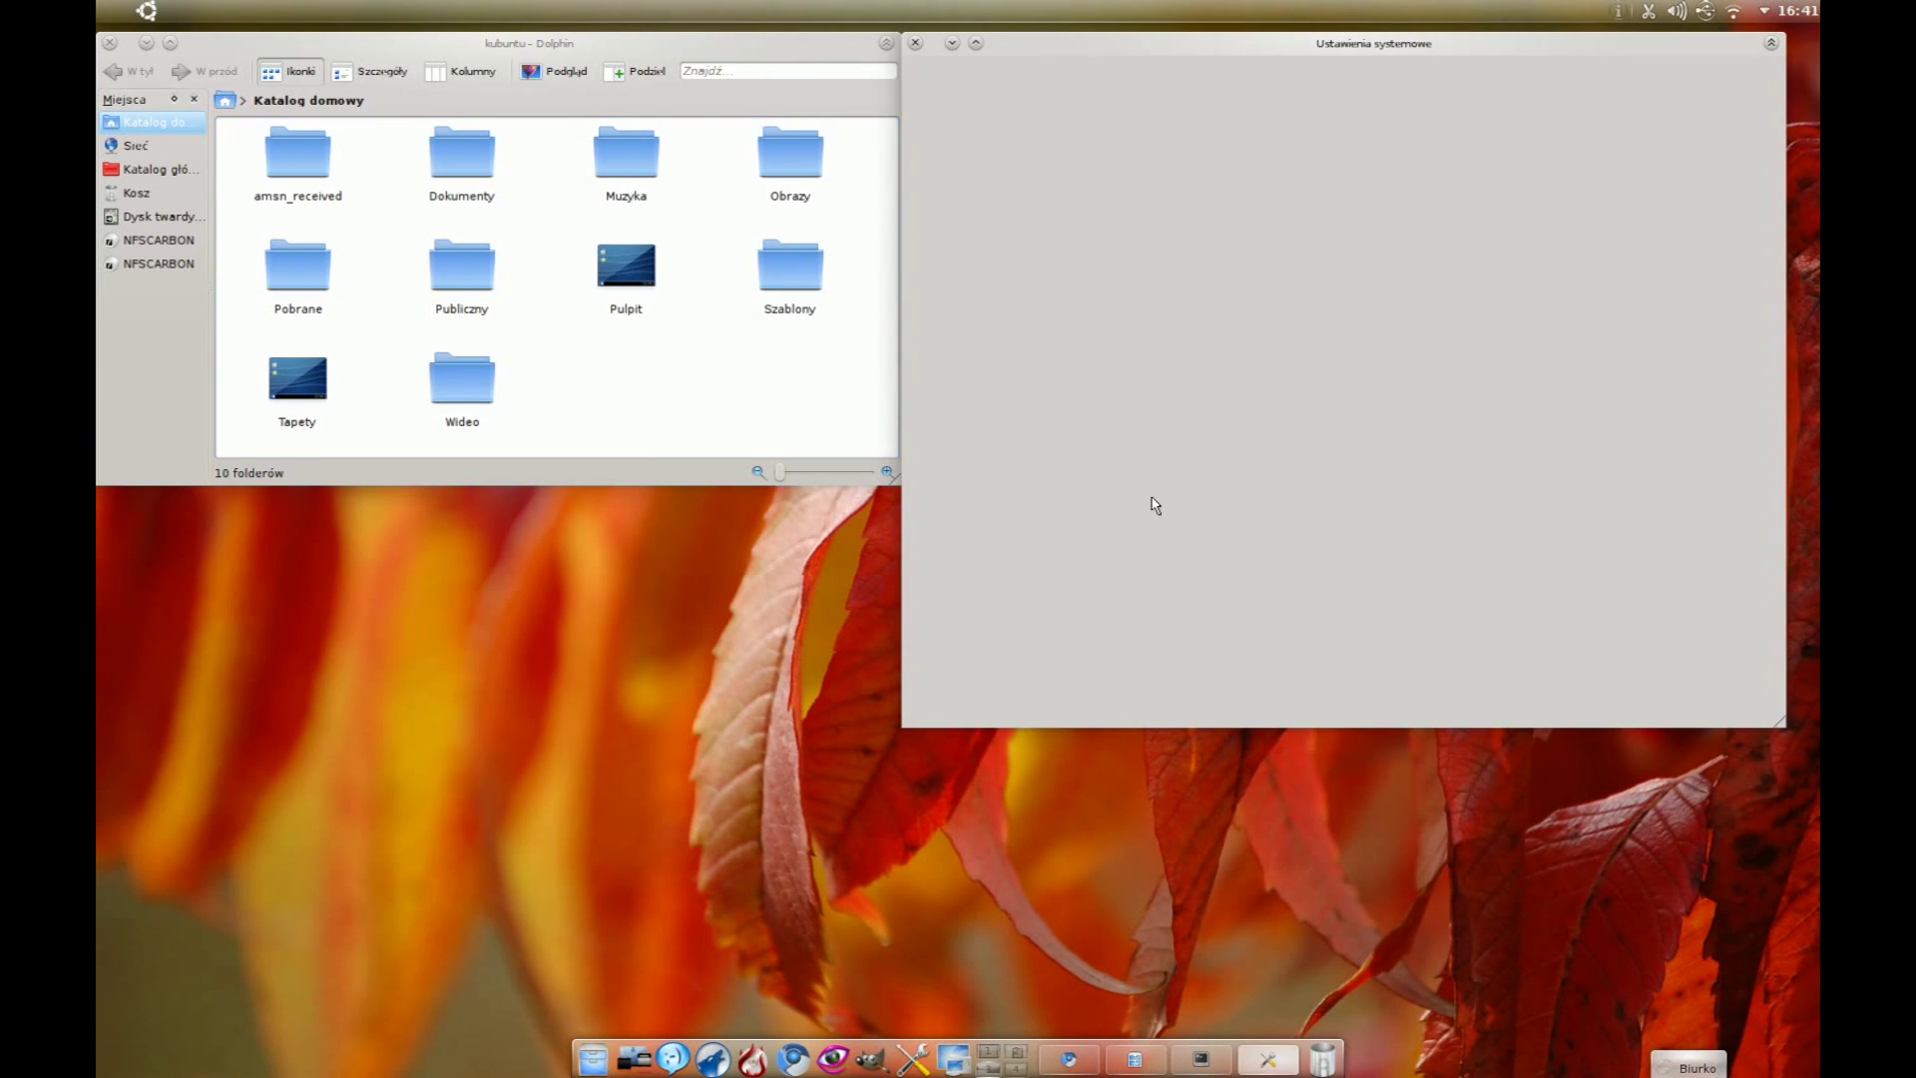
mouse_move(99, 12)
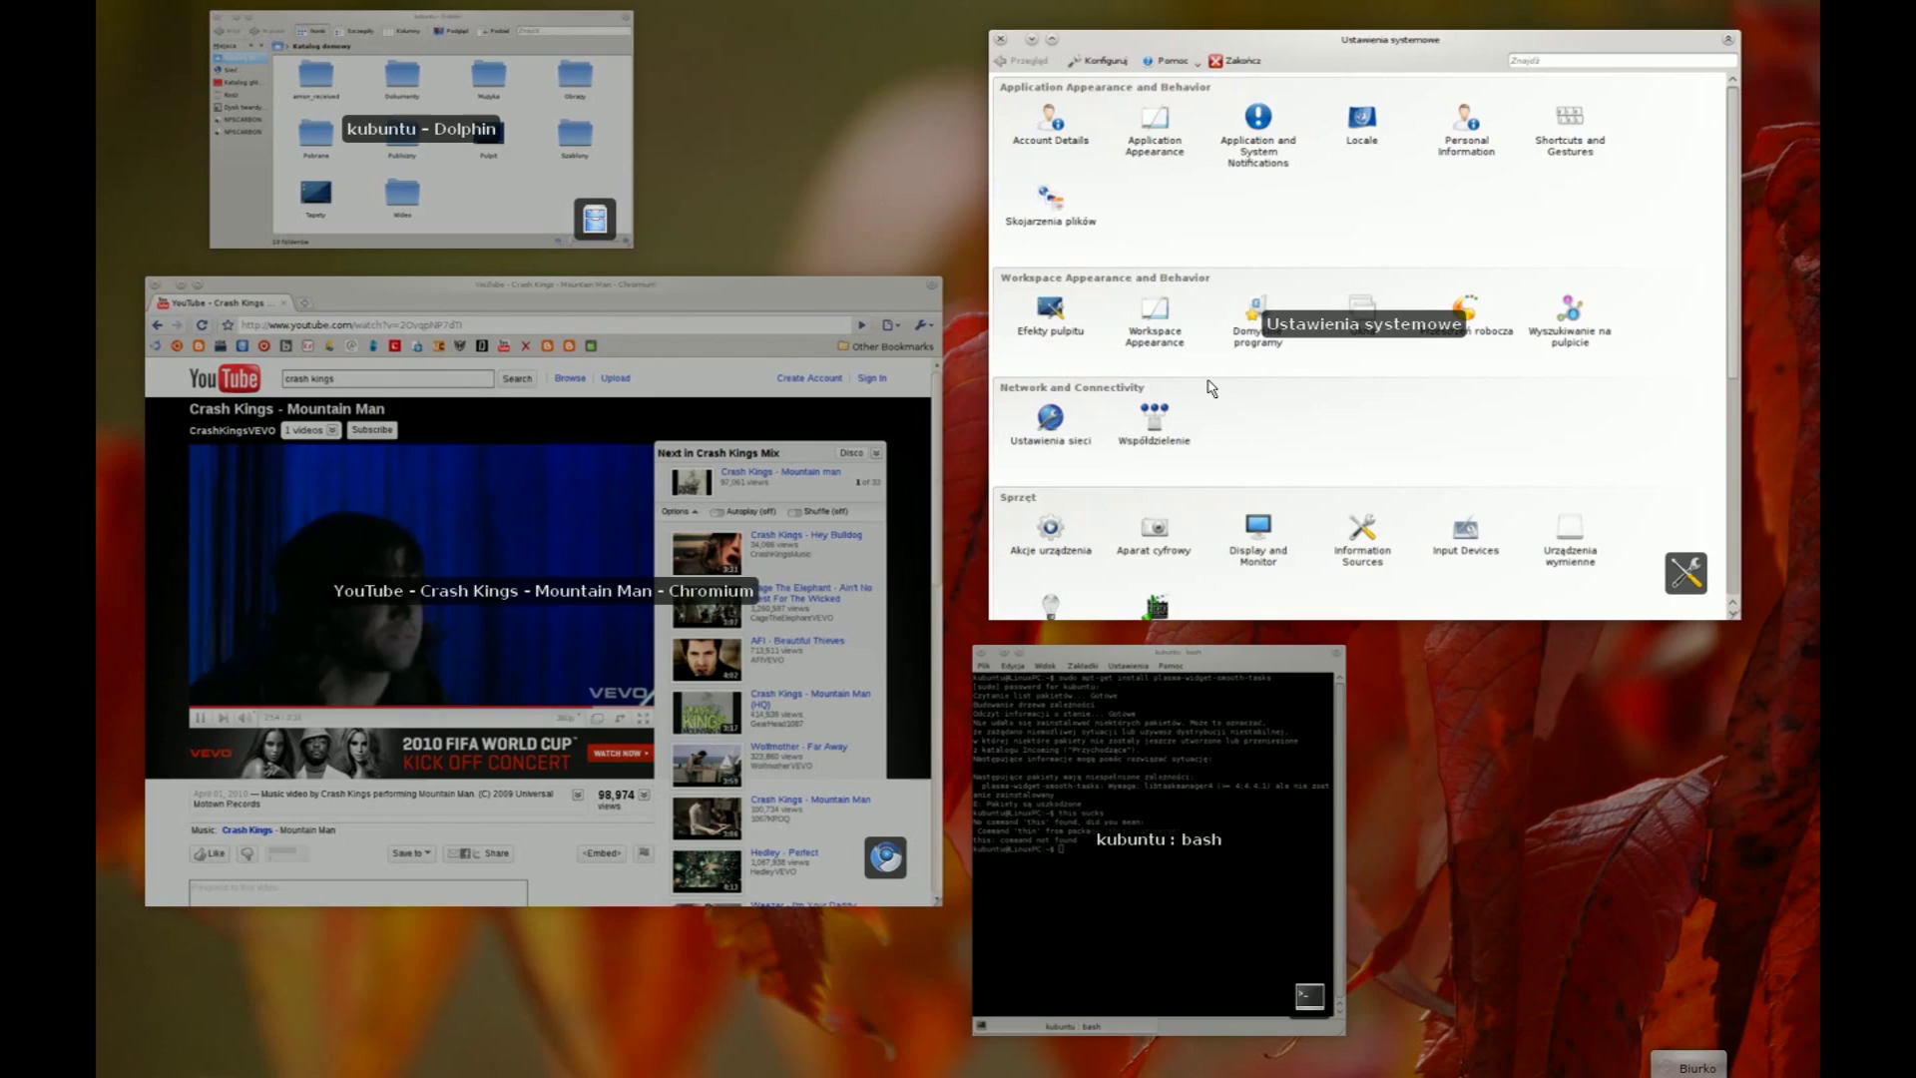
left_click(1212, 388)
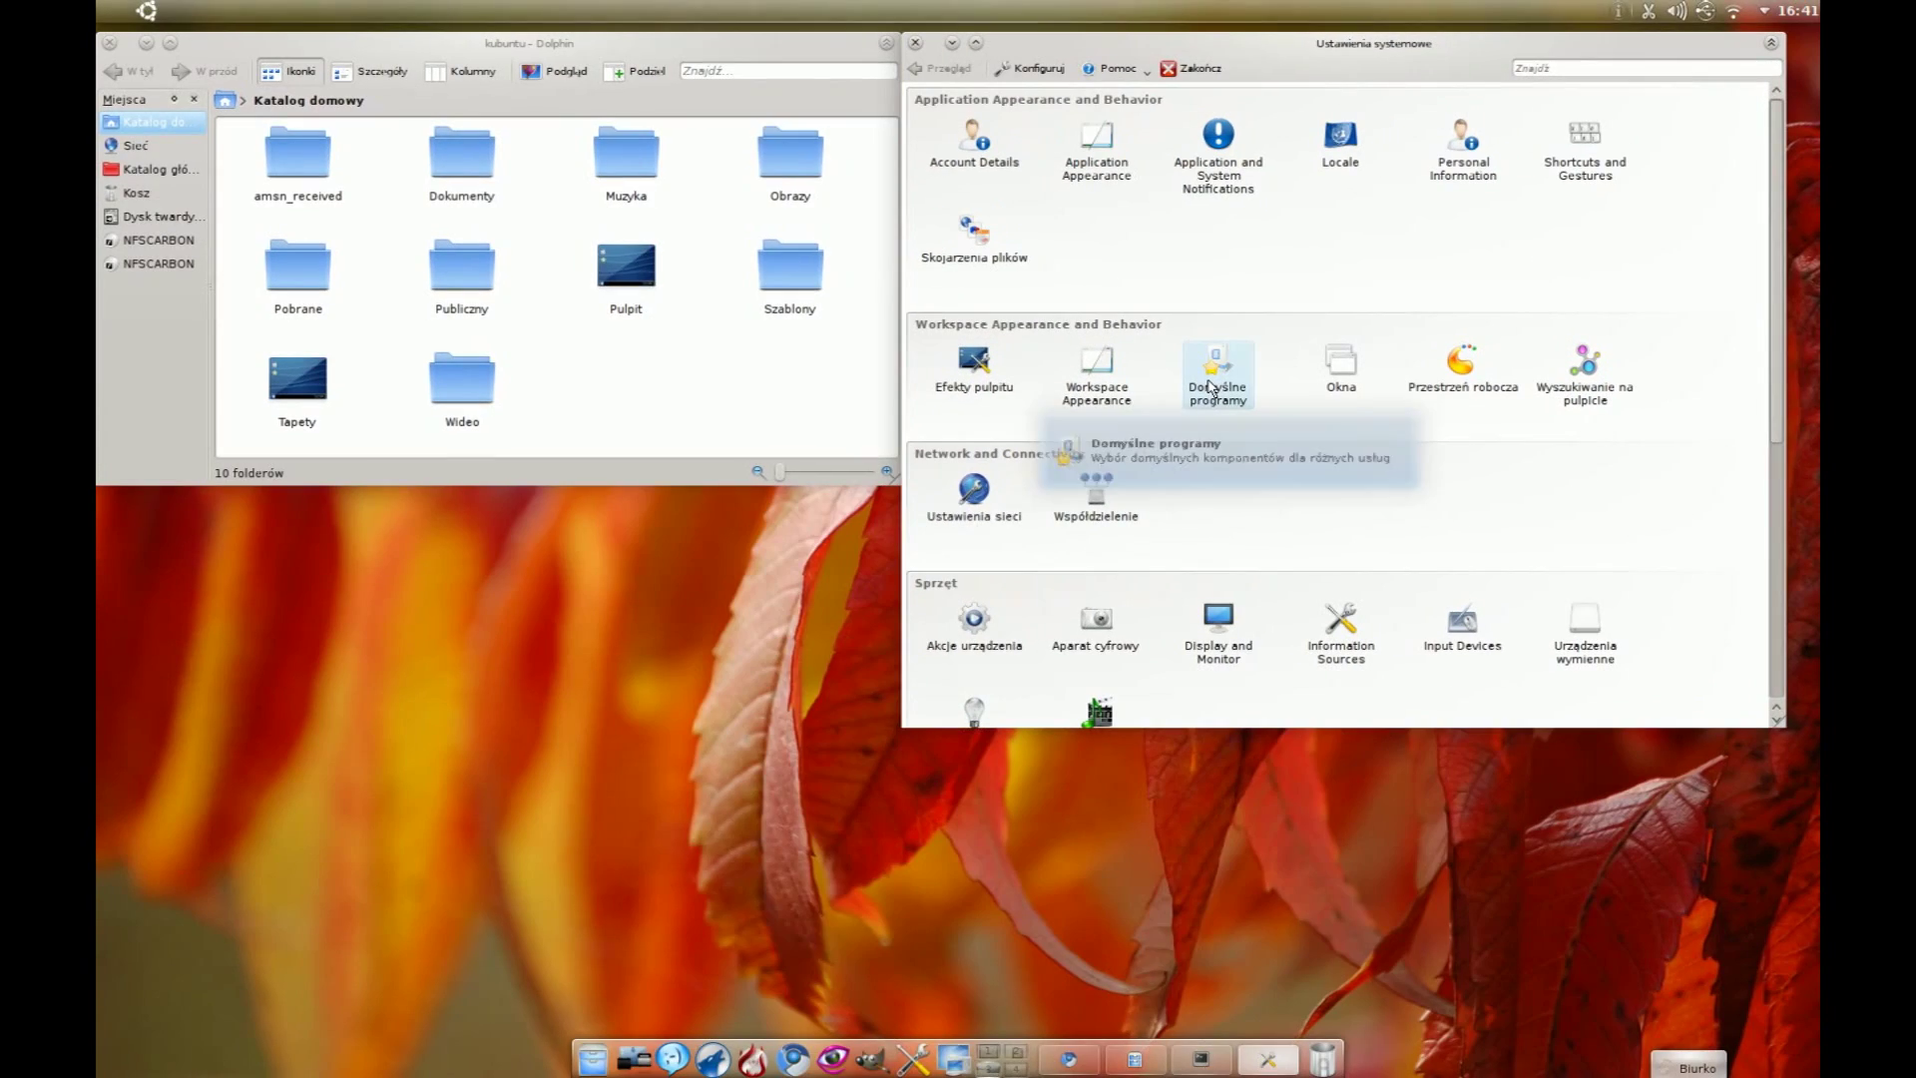
Step: In the desktop grid, move the System Settings window to the fourth desktop and add four virtual desktops
key("ctrl+F8")
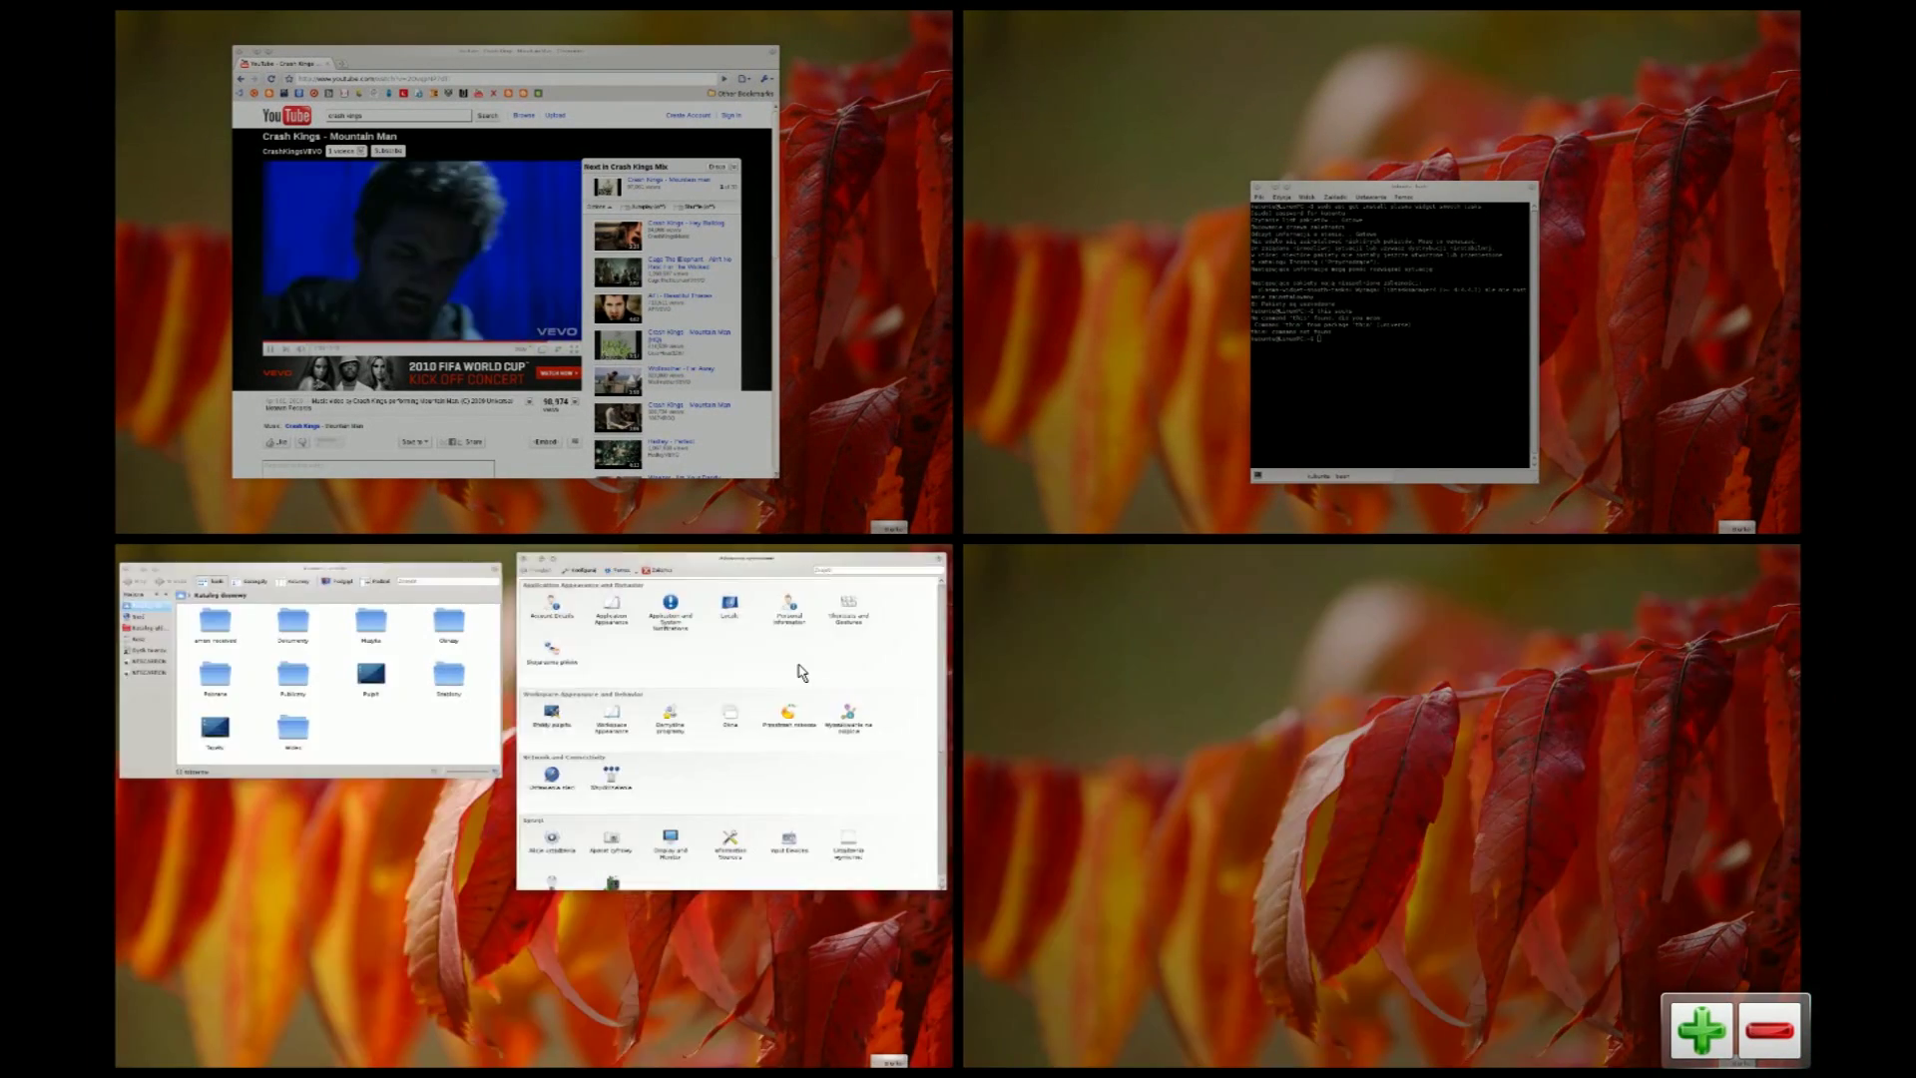
left_click_drag(800, 672, 1420, 783)
left_click(1710, 1021)
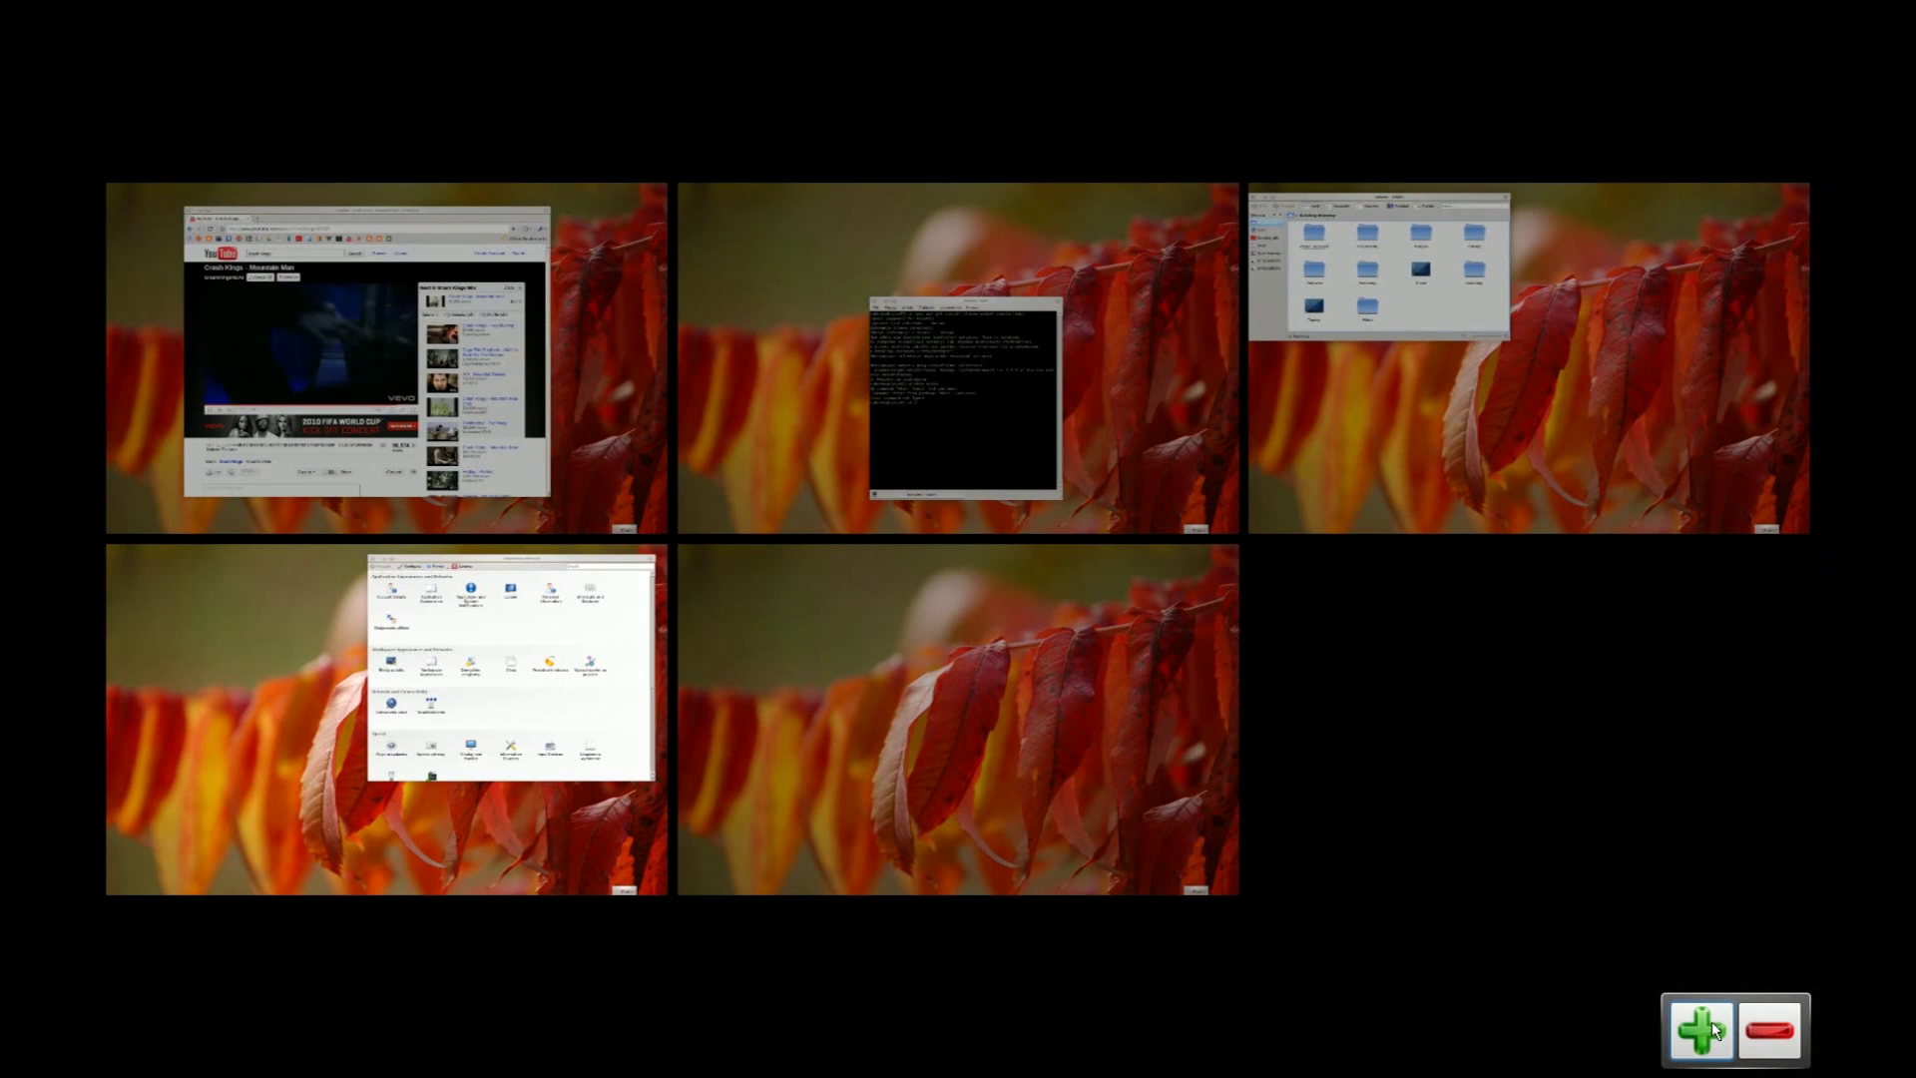
left_click(1711, 1021)
left_click(1710, 1021)
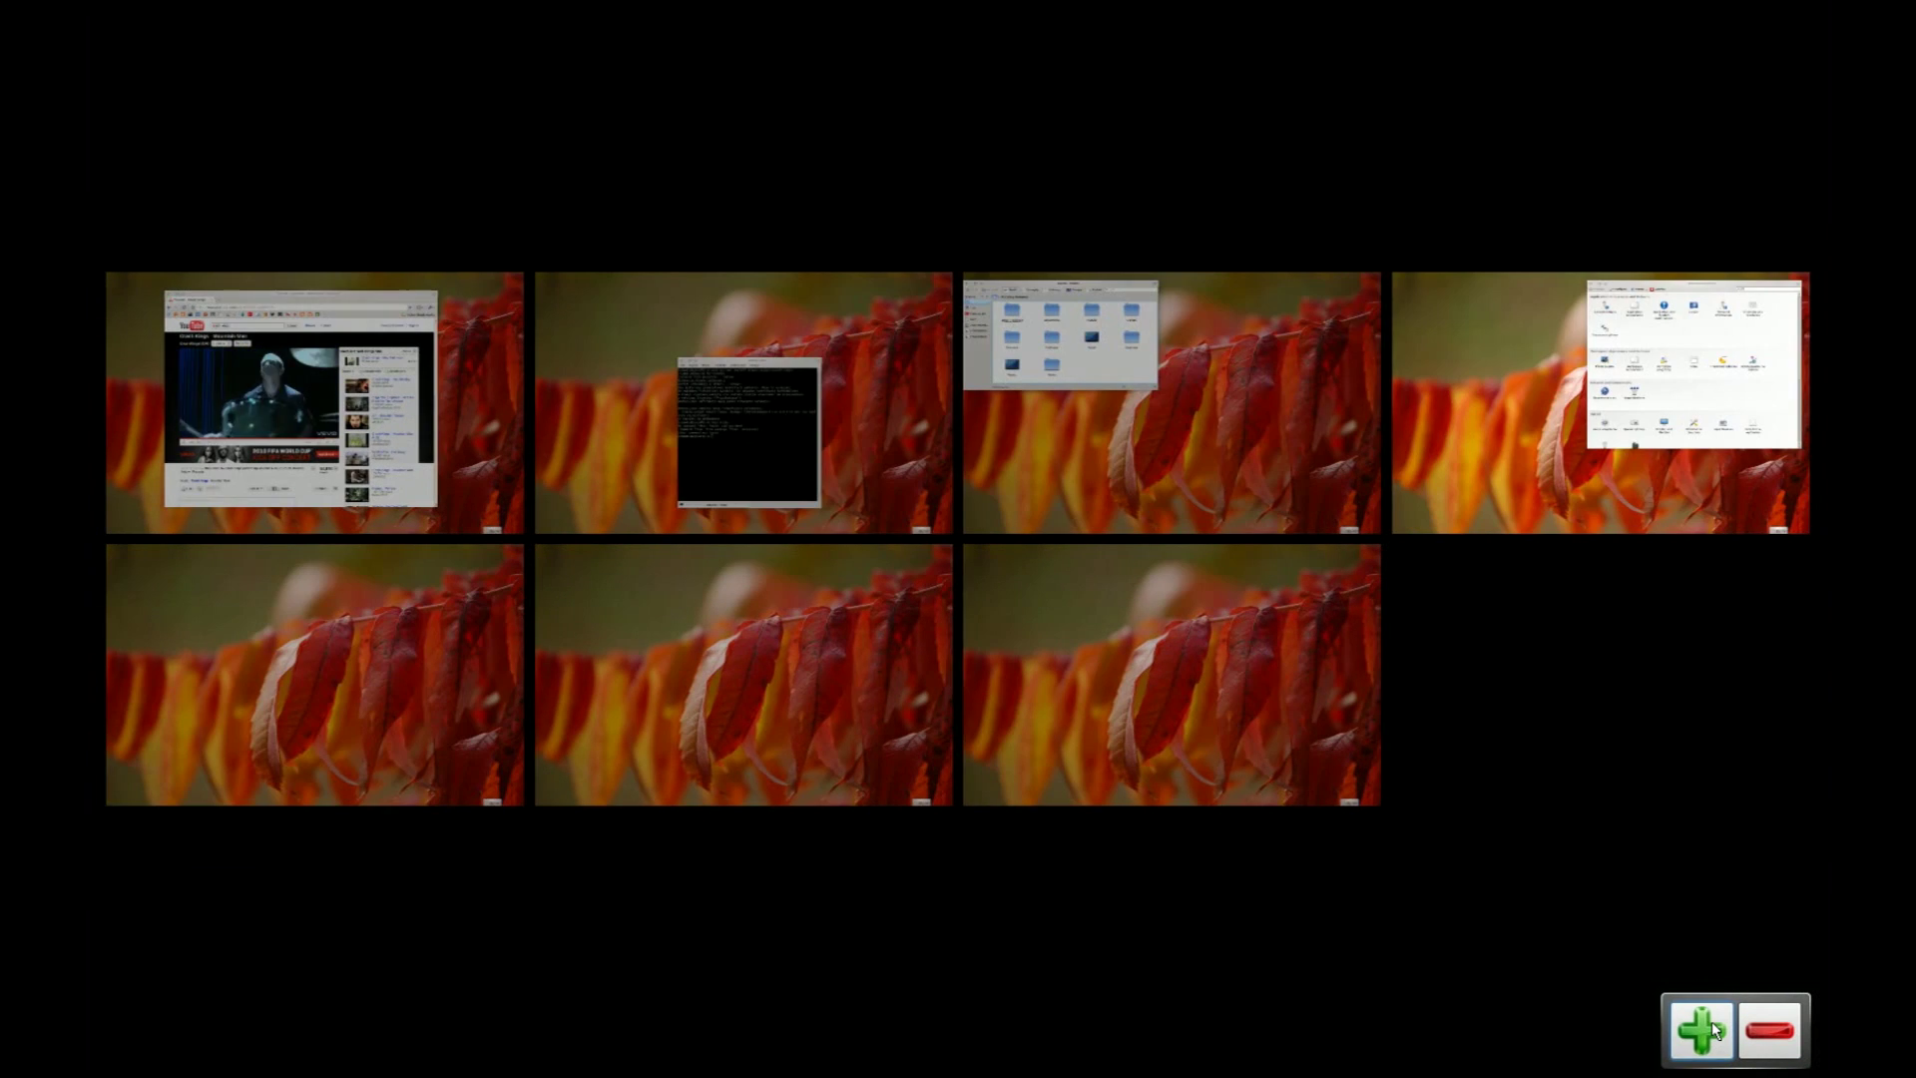
left_click(1711, 1021)
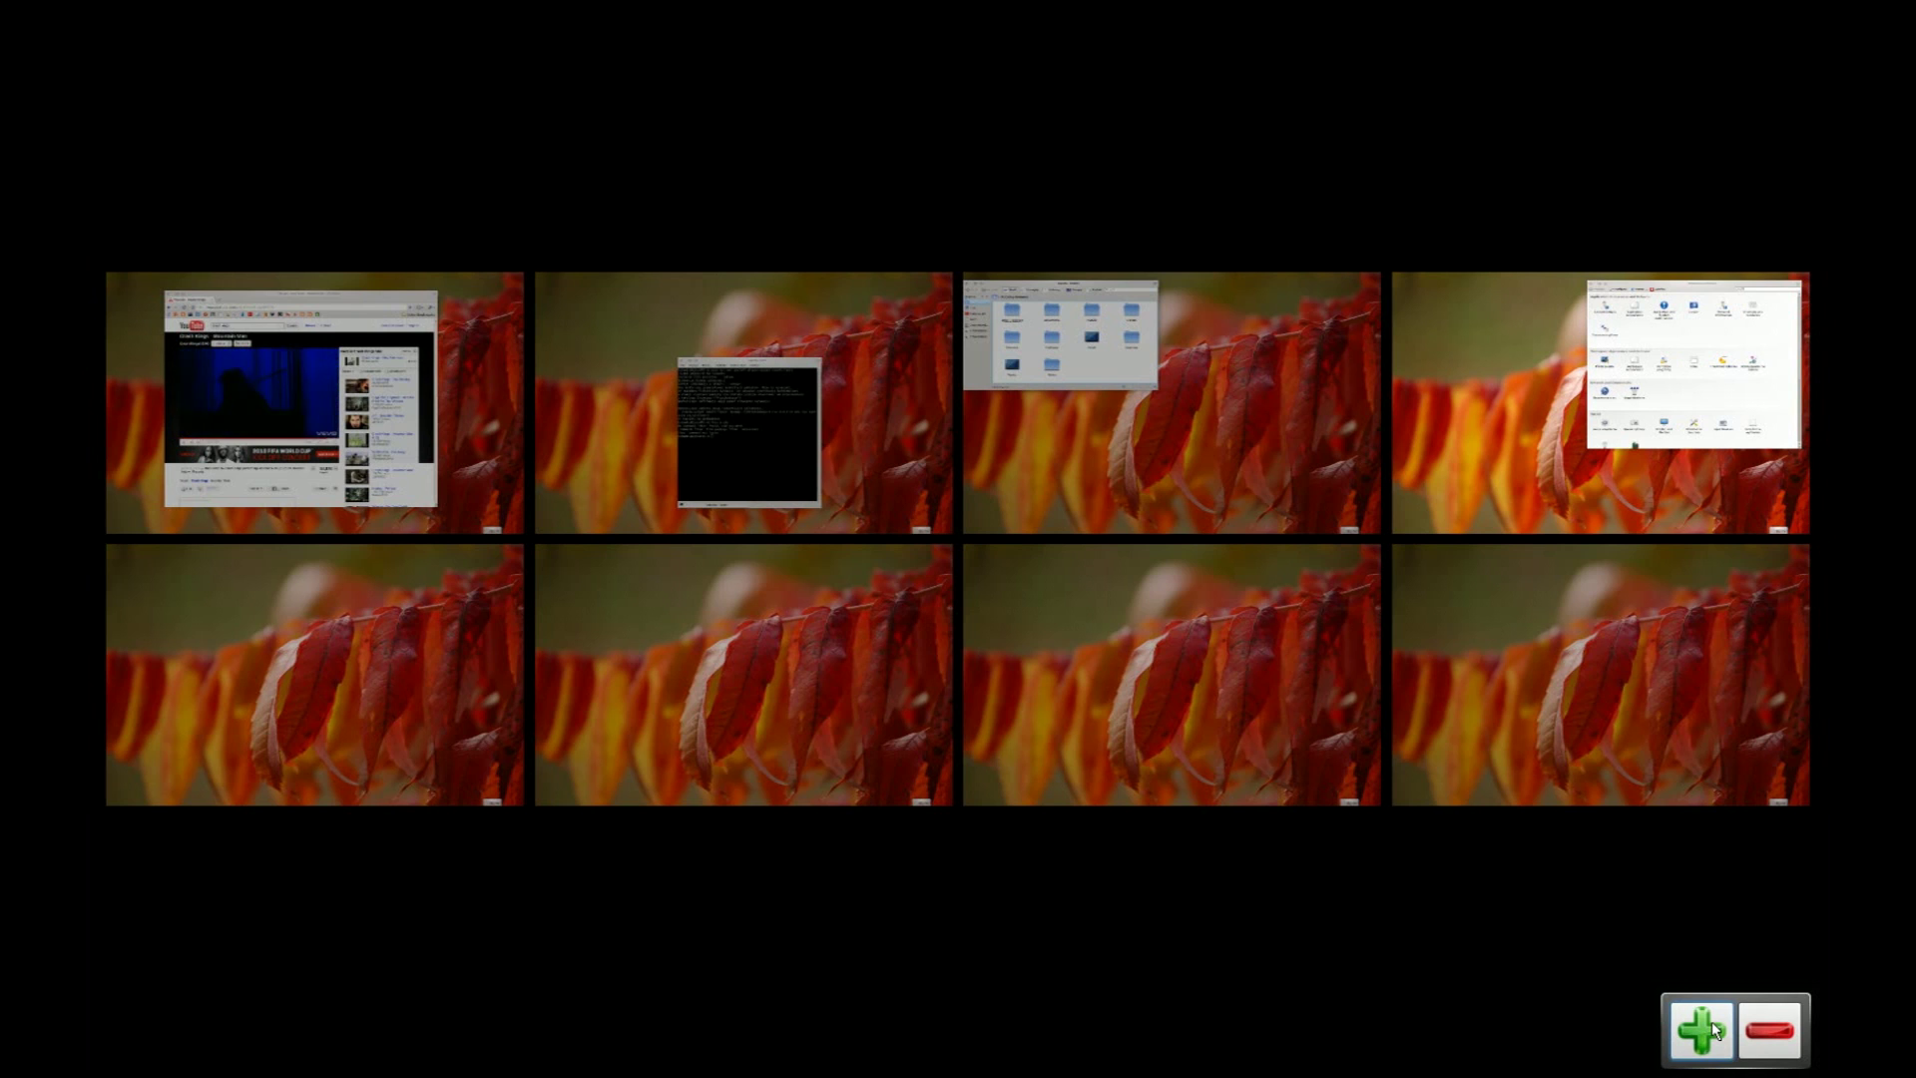
Step: Remove virtual desktops until three are left, and add one back to make four
left_click(1773, 1038)
left_click(1773, 1036)
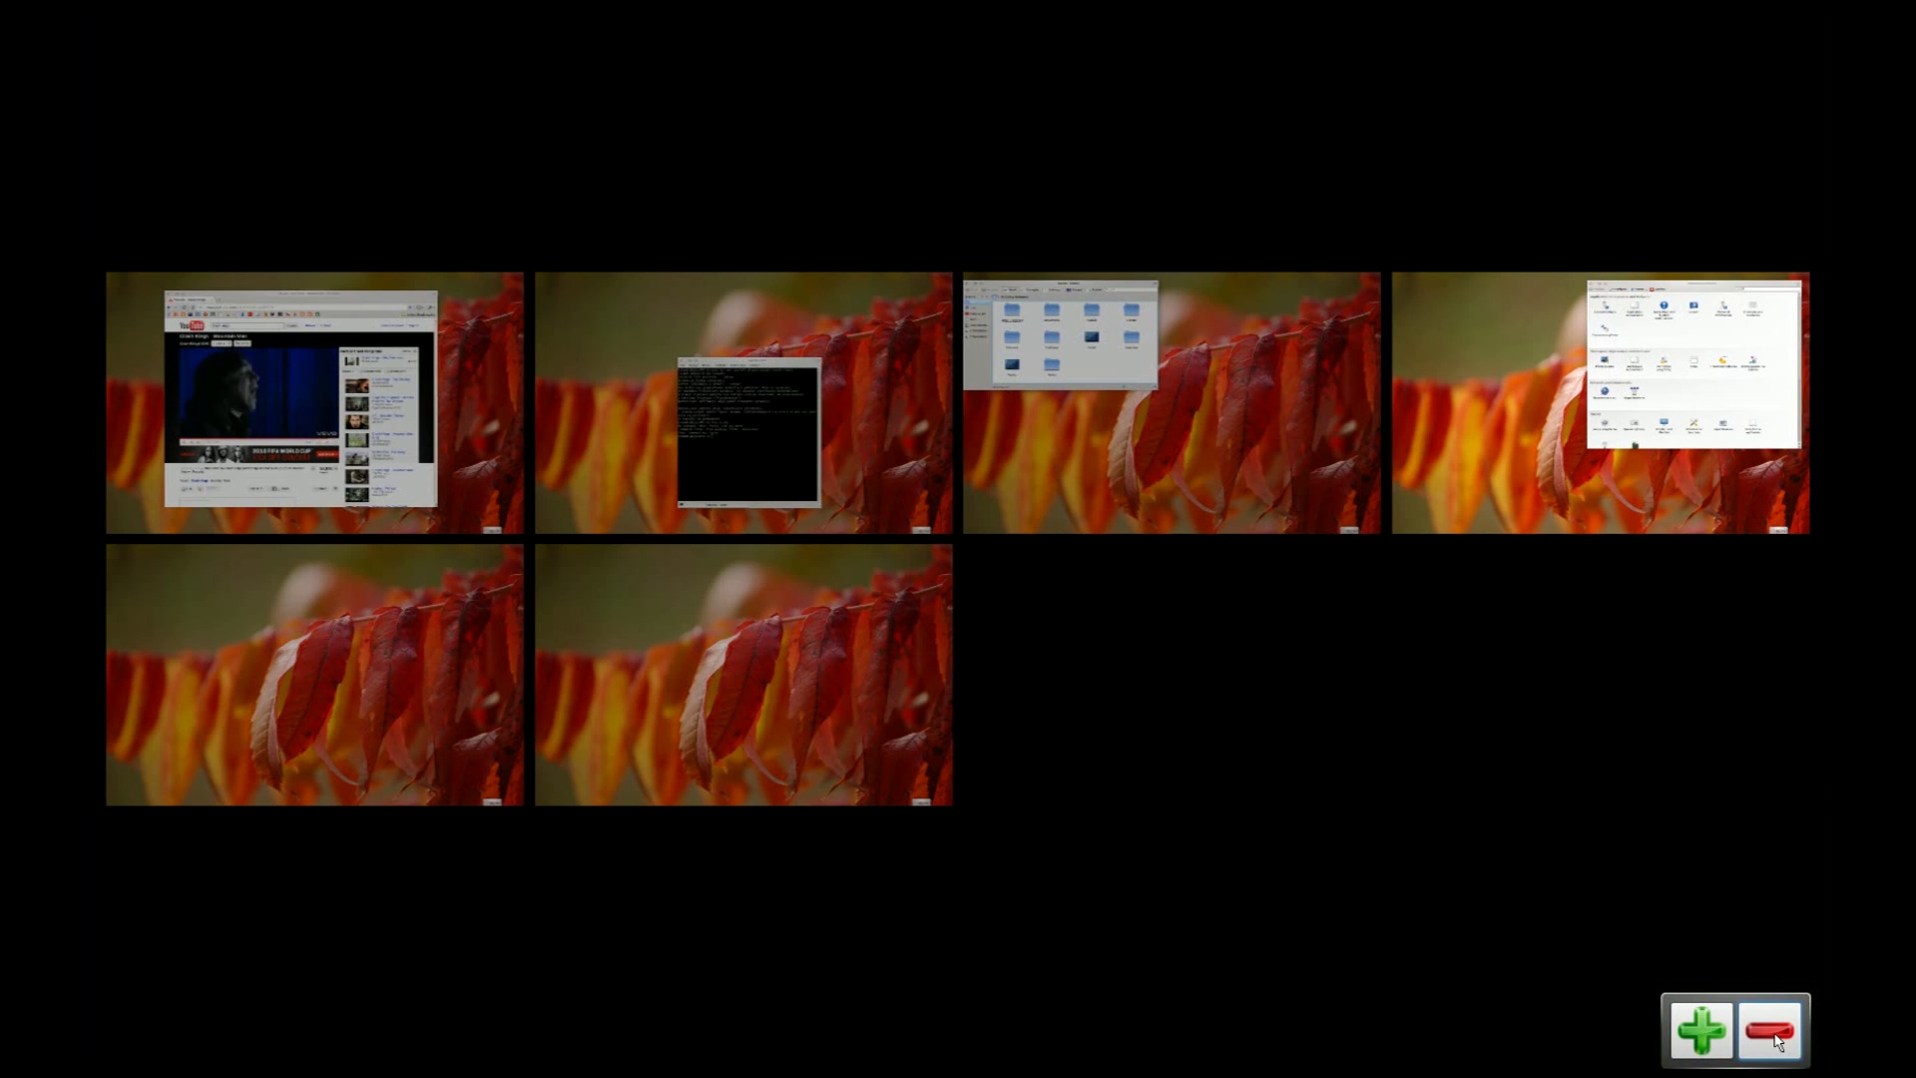
left_click(1772, 1036)
left_click(1773, 1036)
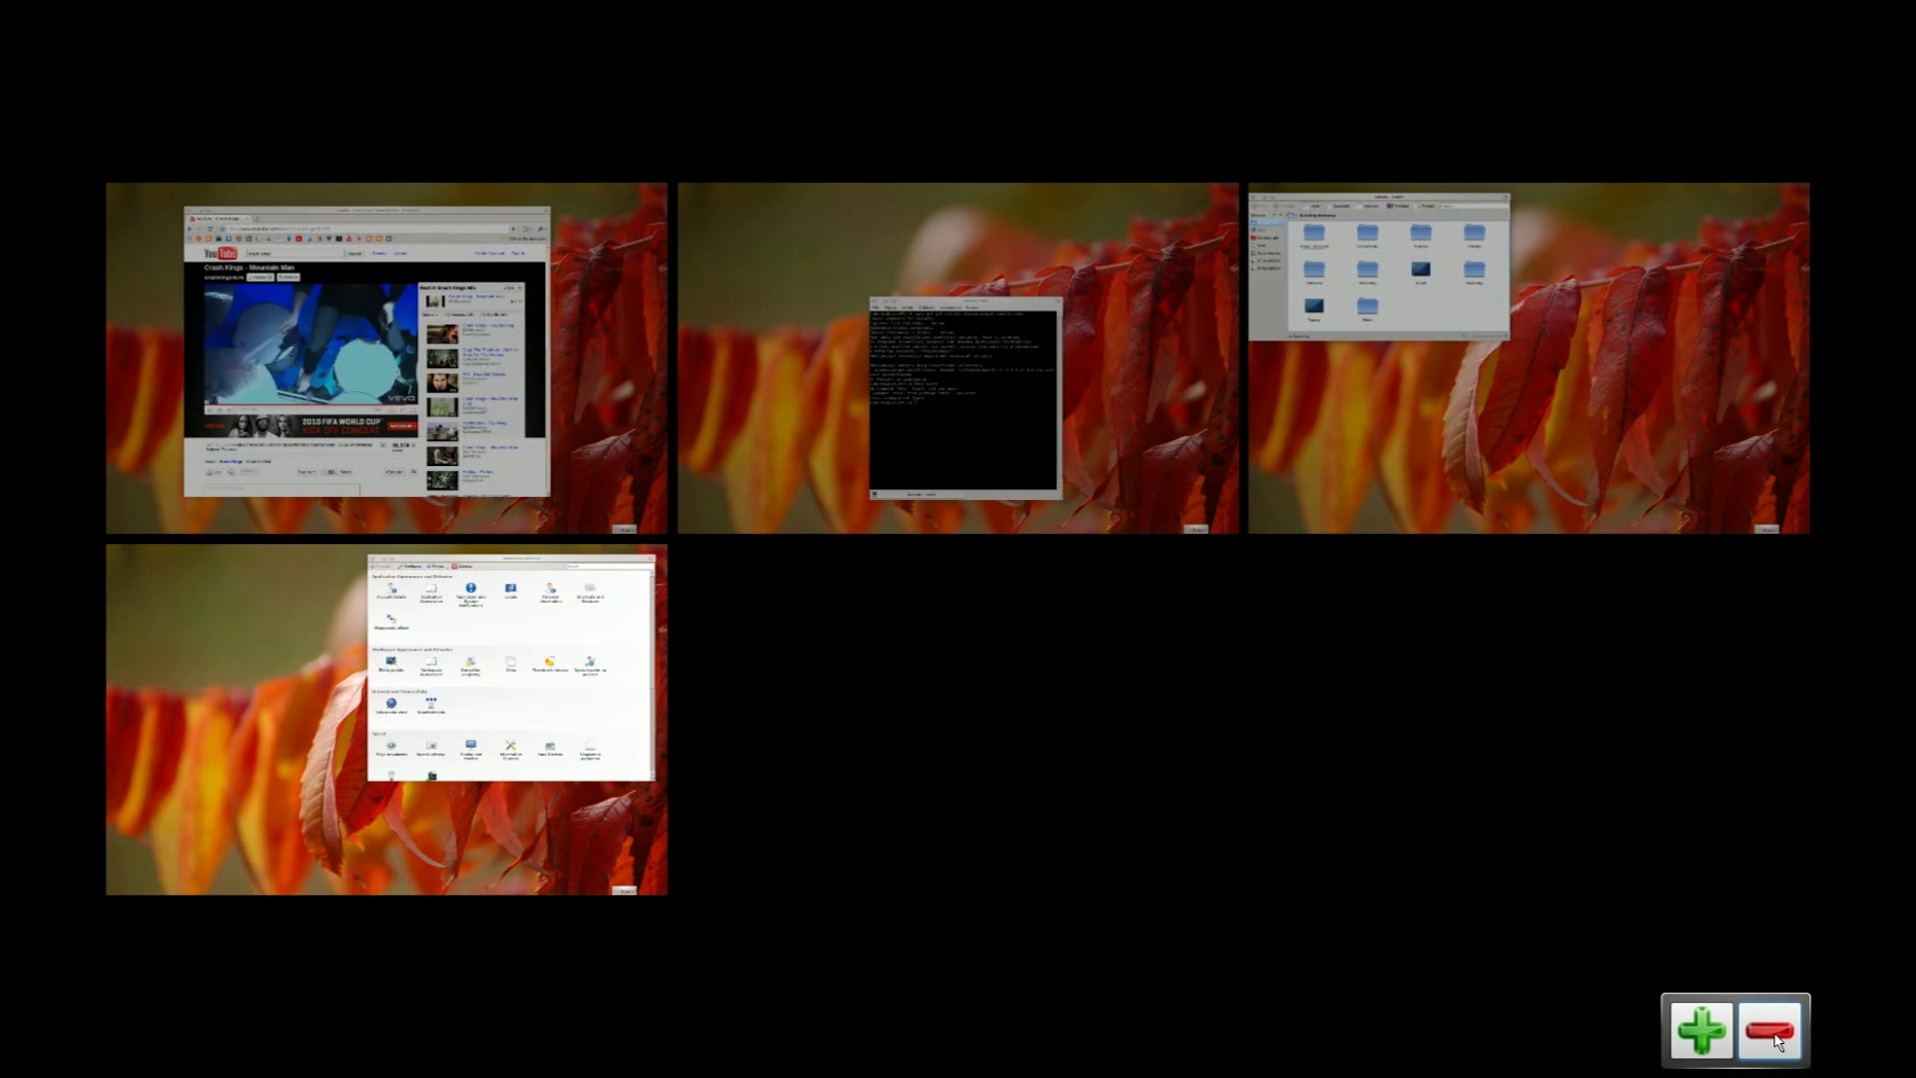
left_click(1773, 1036)
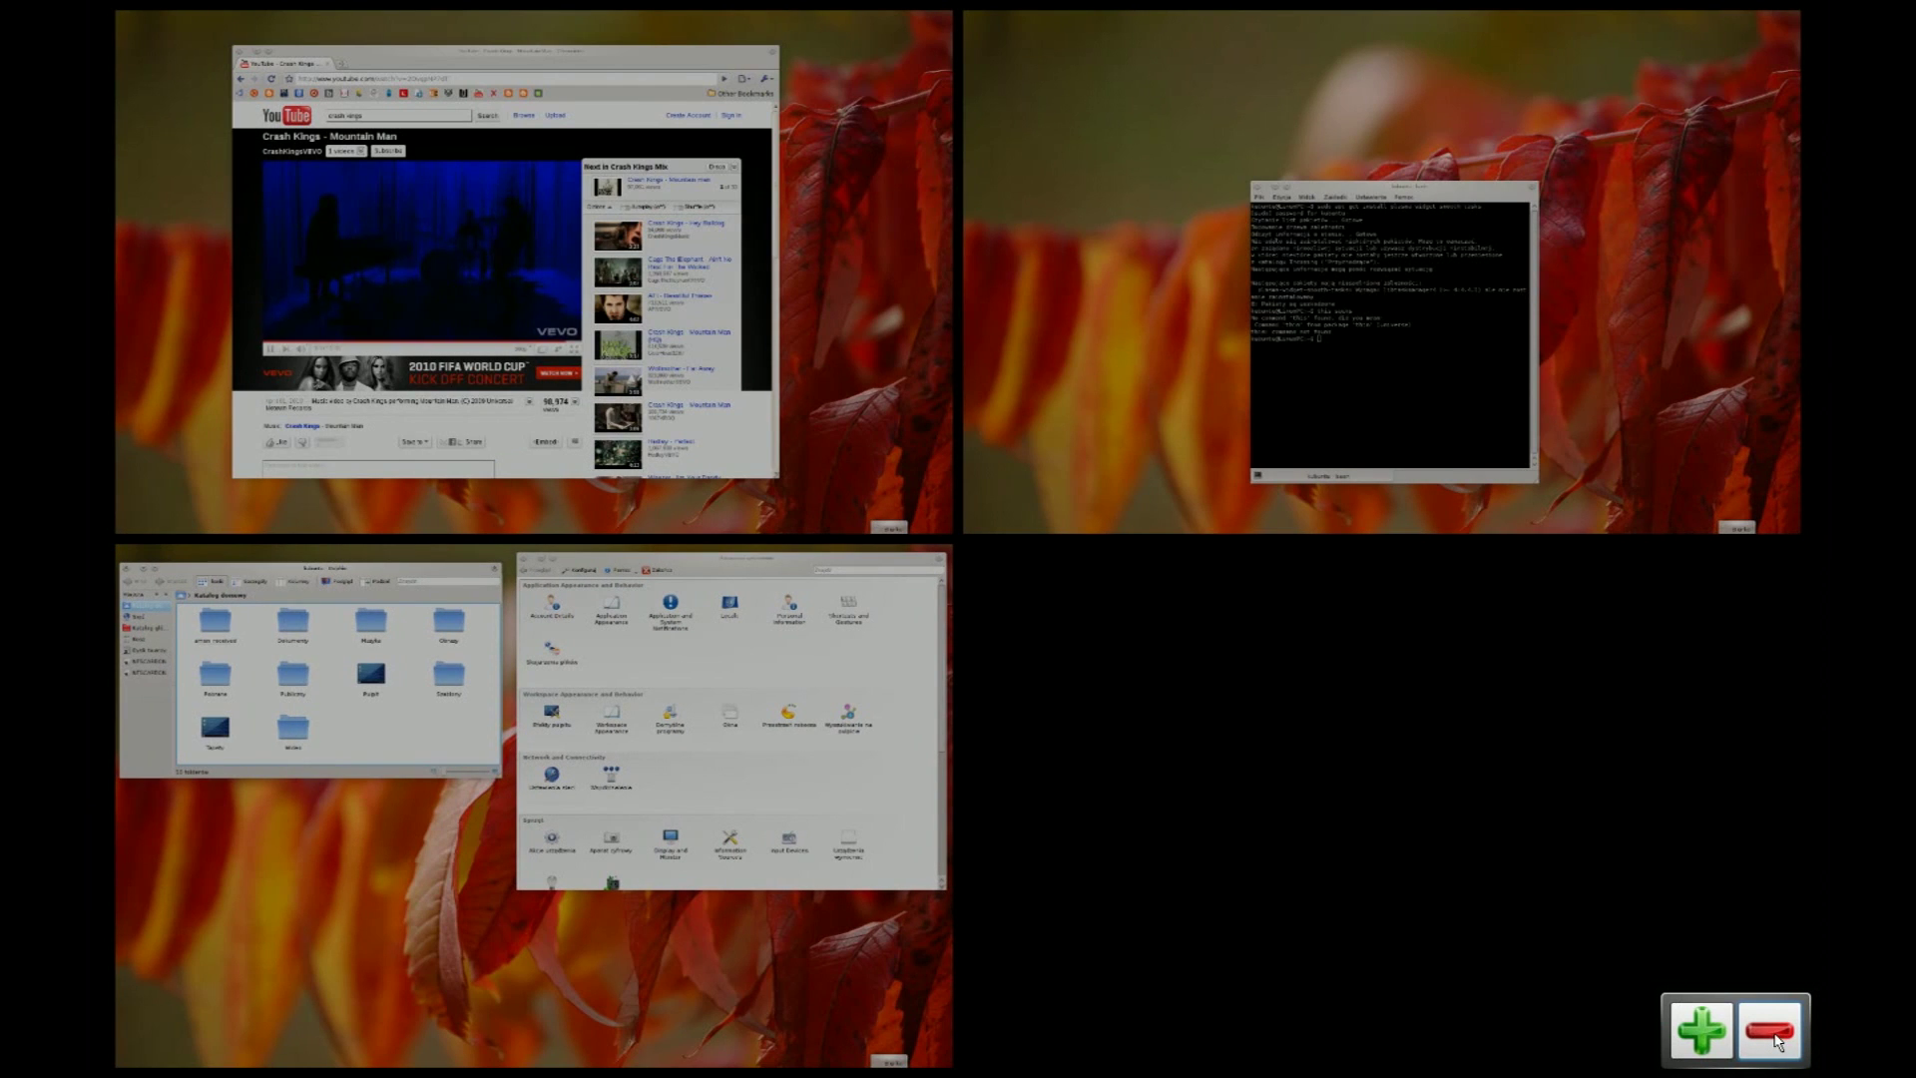
left_click(1702, 1030)
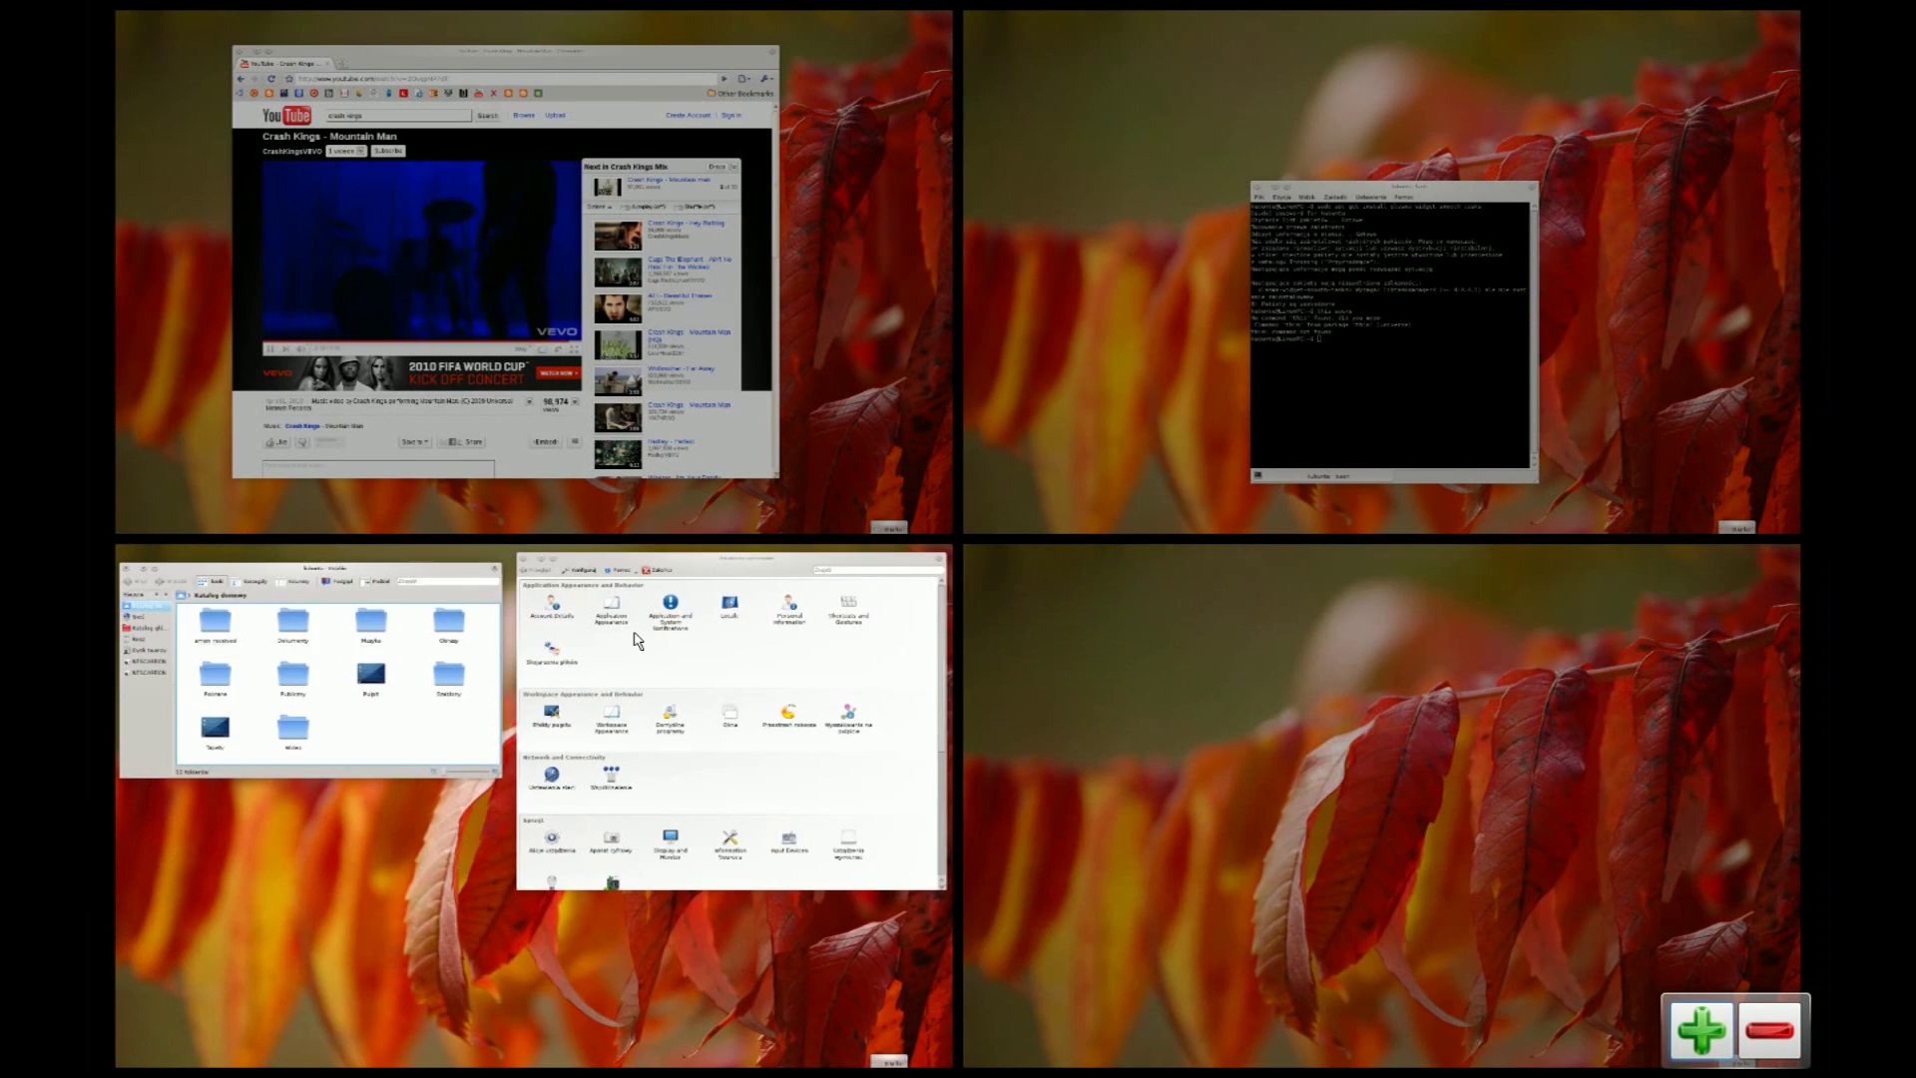
Step: Rearrange the grid with System Settings on the first desktop, the terminal on the third and Dolphin on the fourth, and leave the grid
left_click_drag(329, 658, 1208, 654)
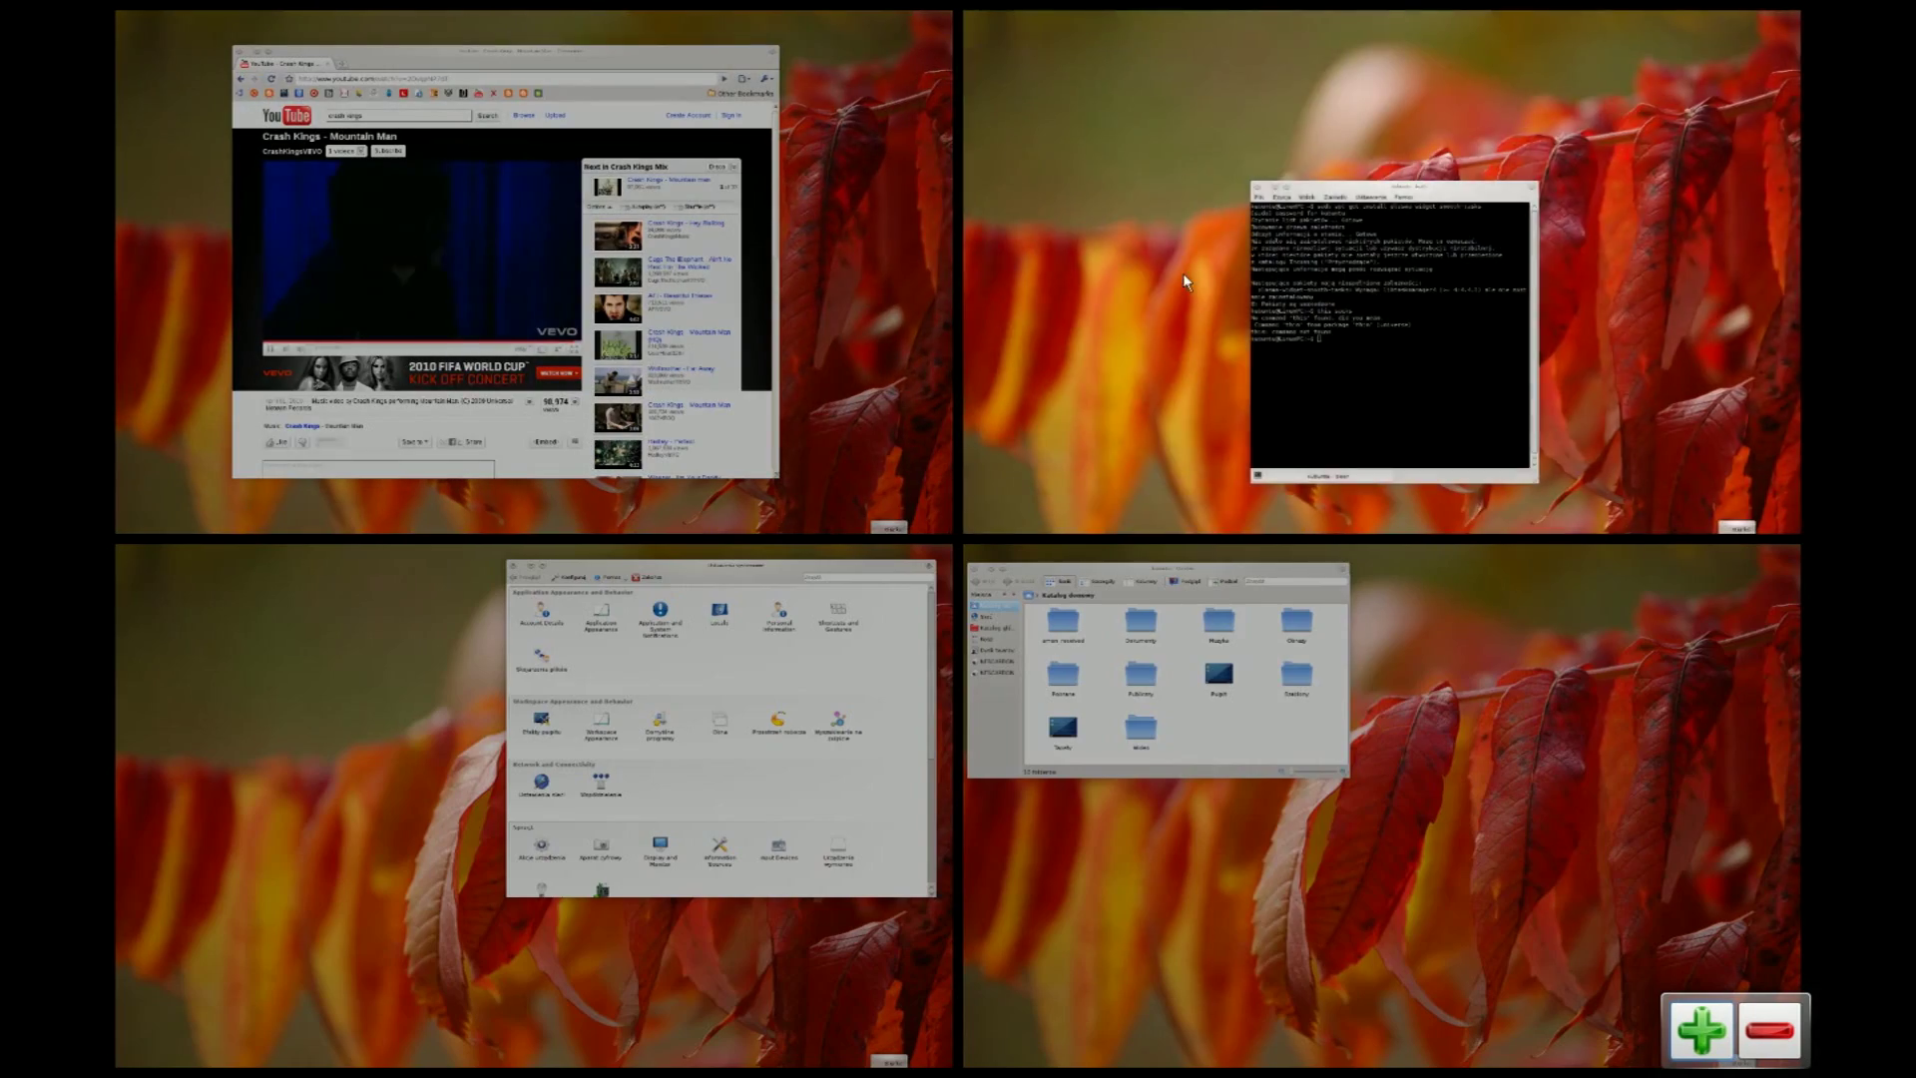
left_click_drag(1185, 282, 706, 733)
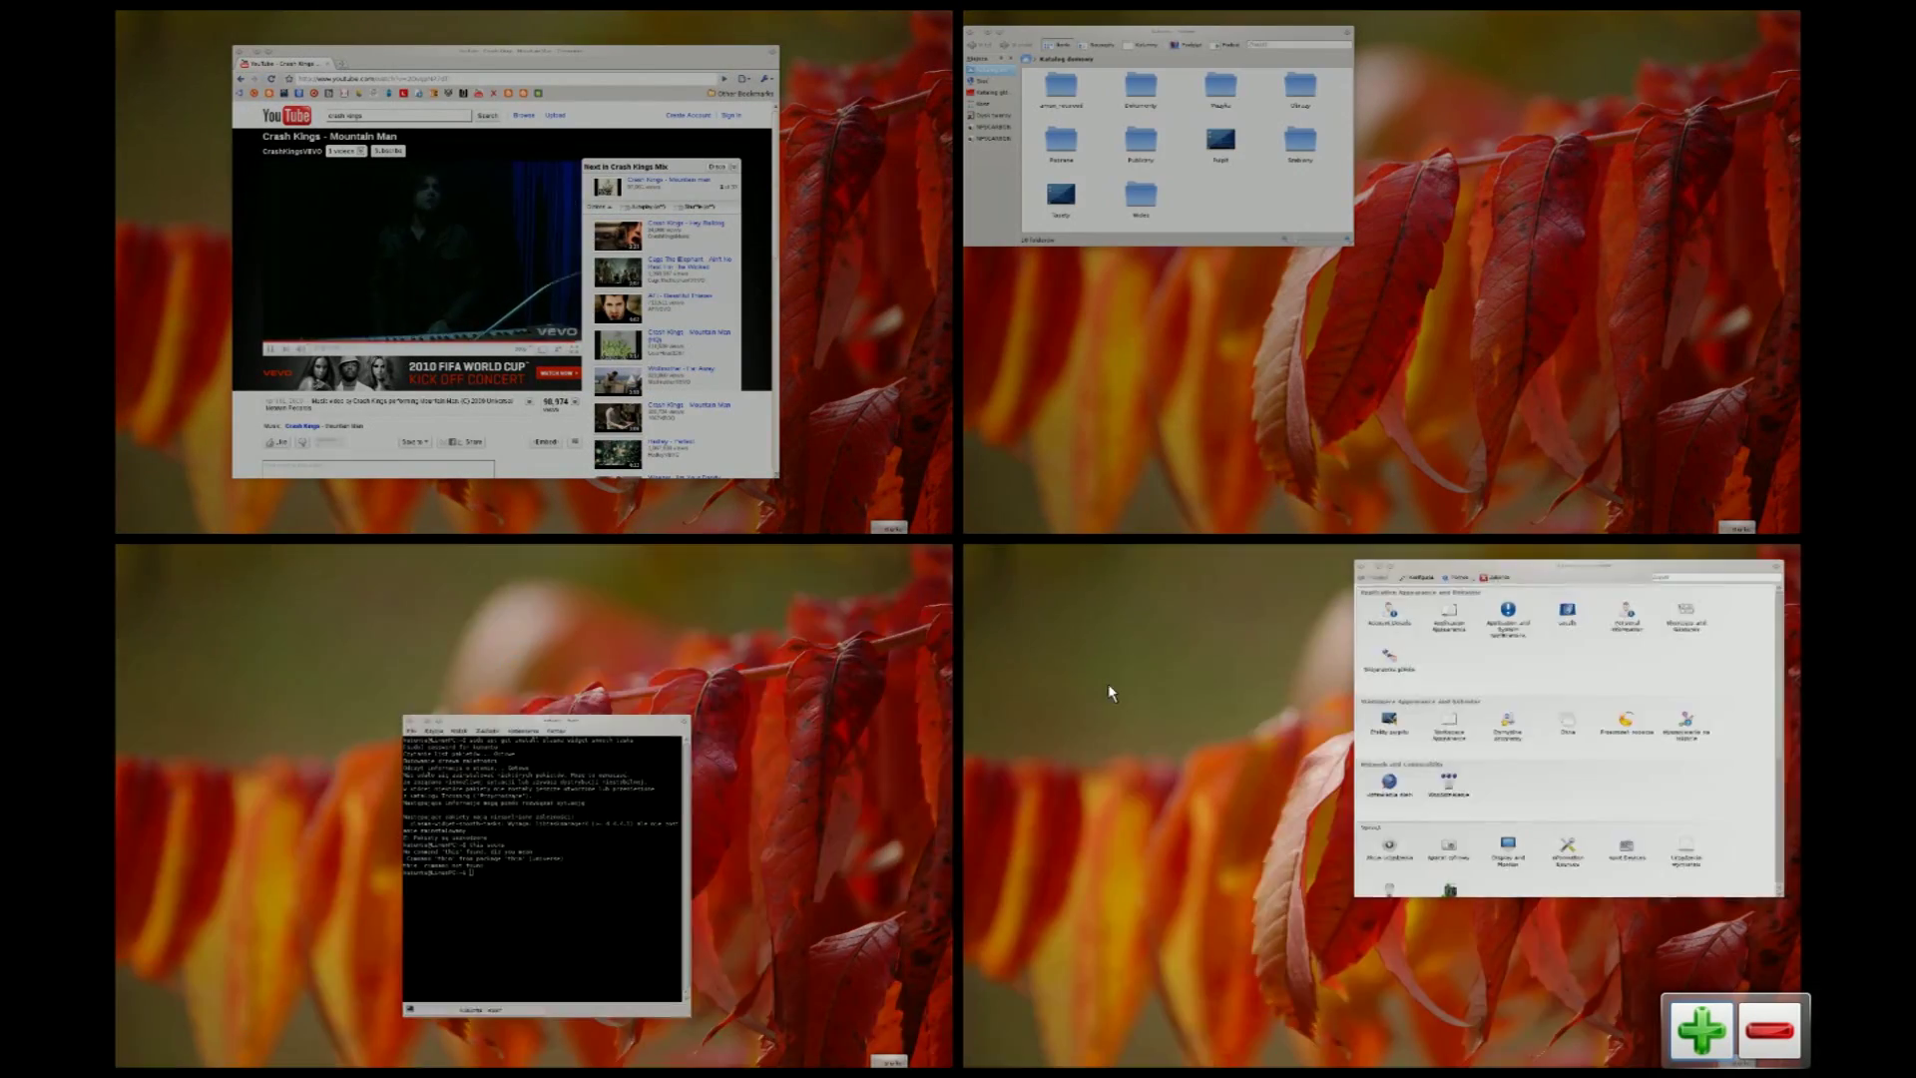
left_click_drag(1103, 706, 1188, 789)
left_click_drag(1297, 300, 679, 337)
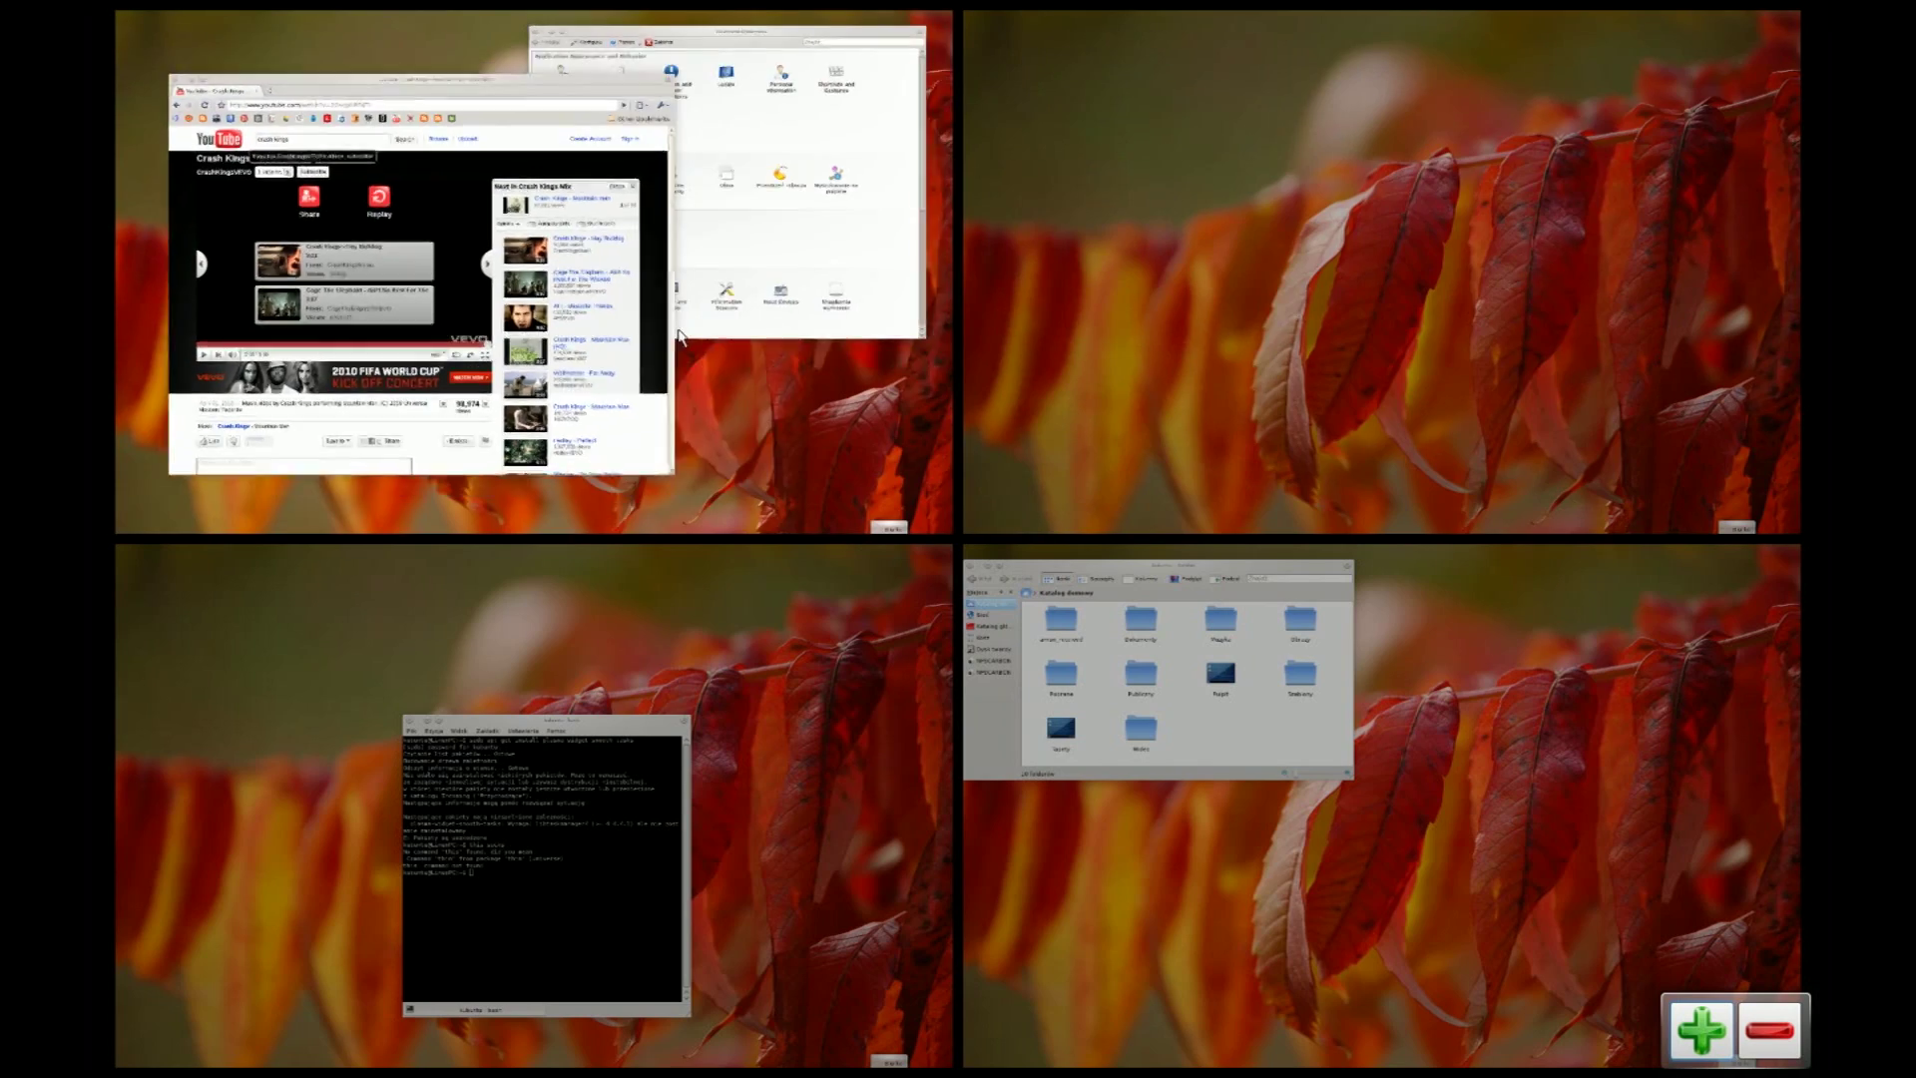
key("Escape")
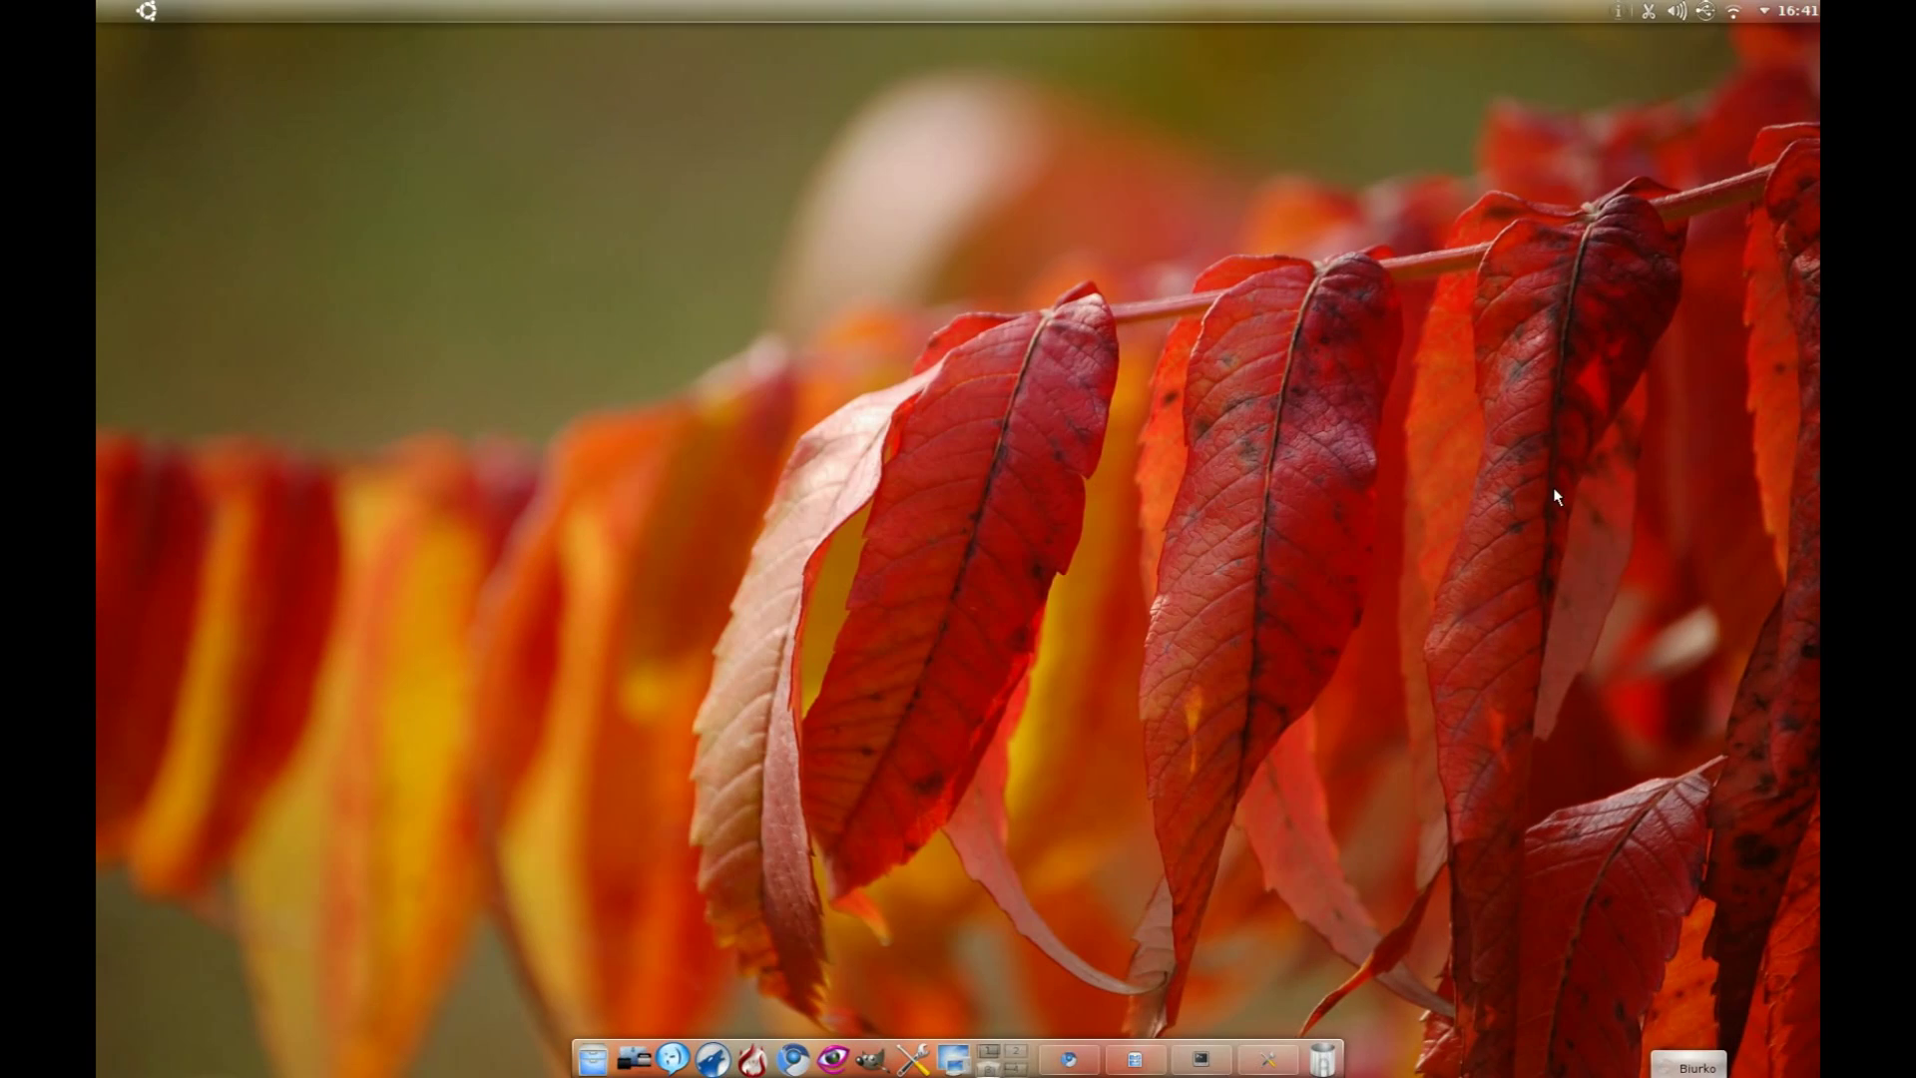
Step: On the first virtual desktop, minimize System Settings and replay the Crash Kings video in the restored browser window
left_click(988, 1058)
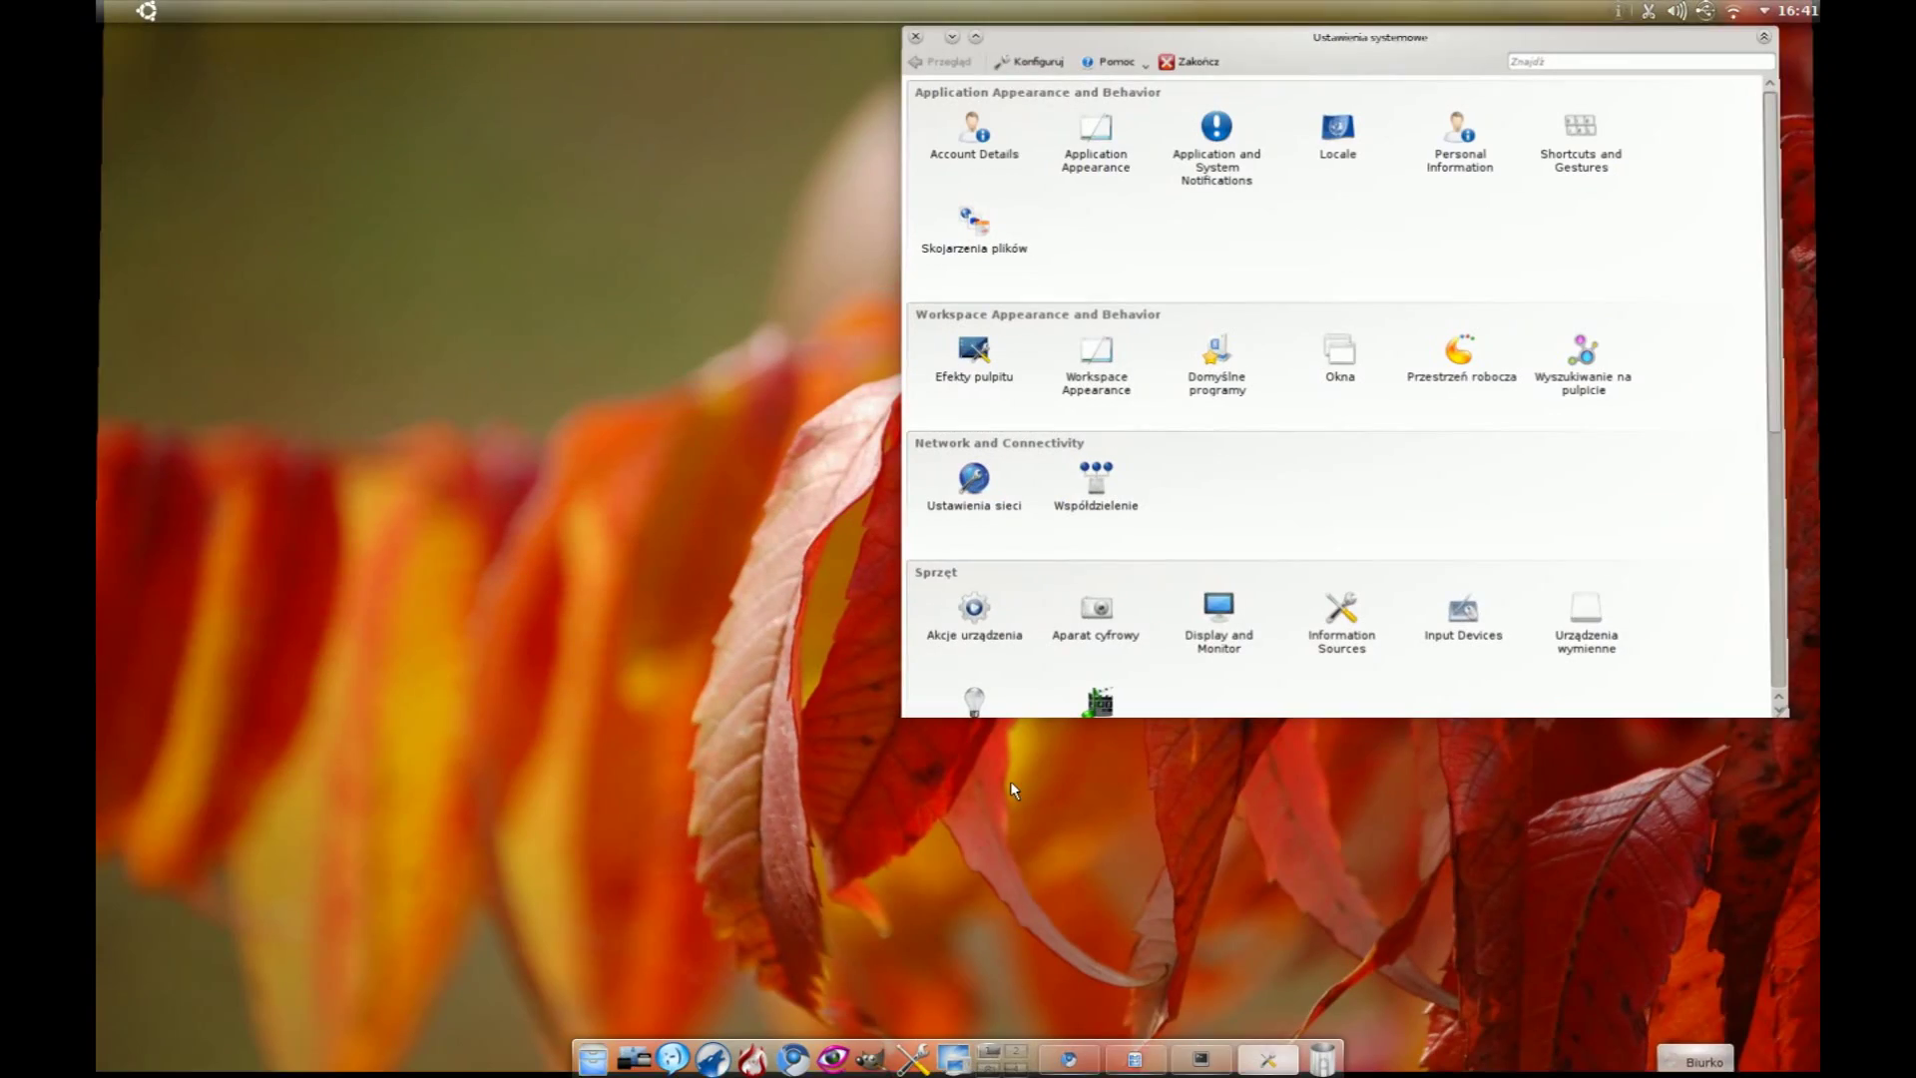
left_click(951, 45)
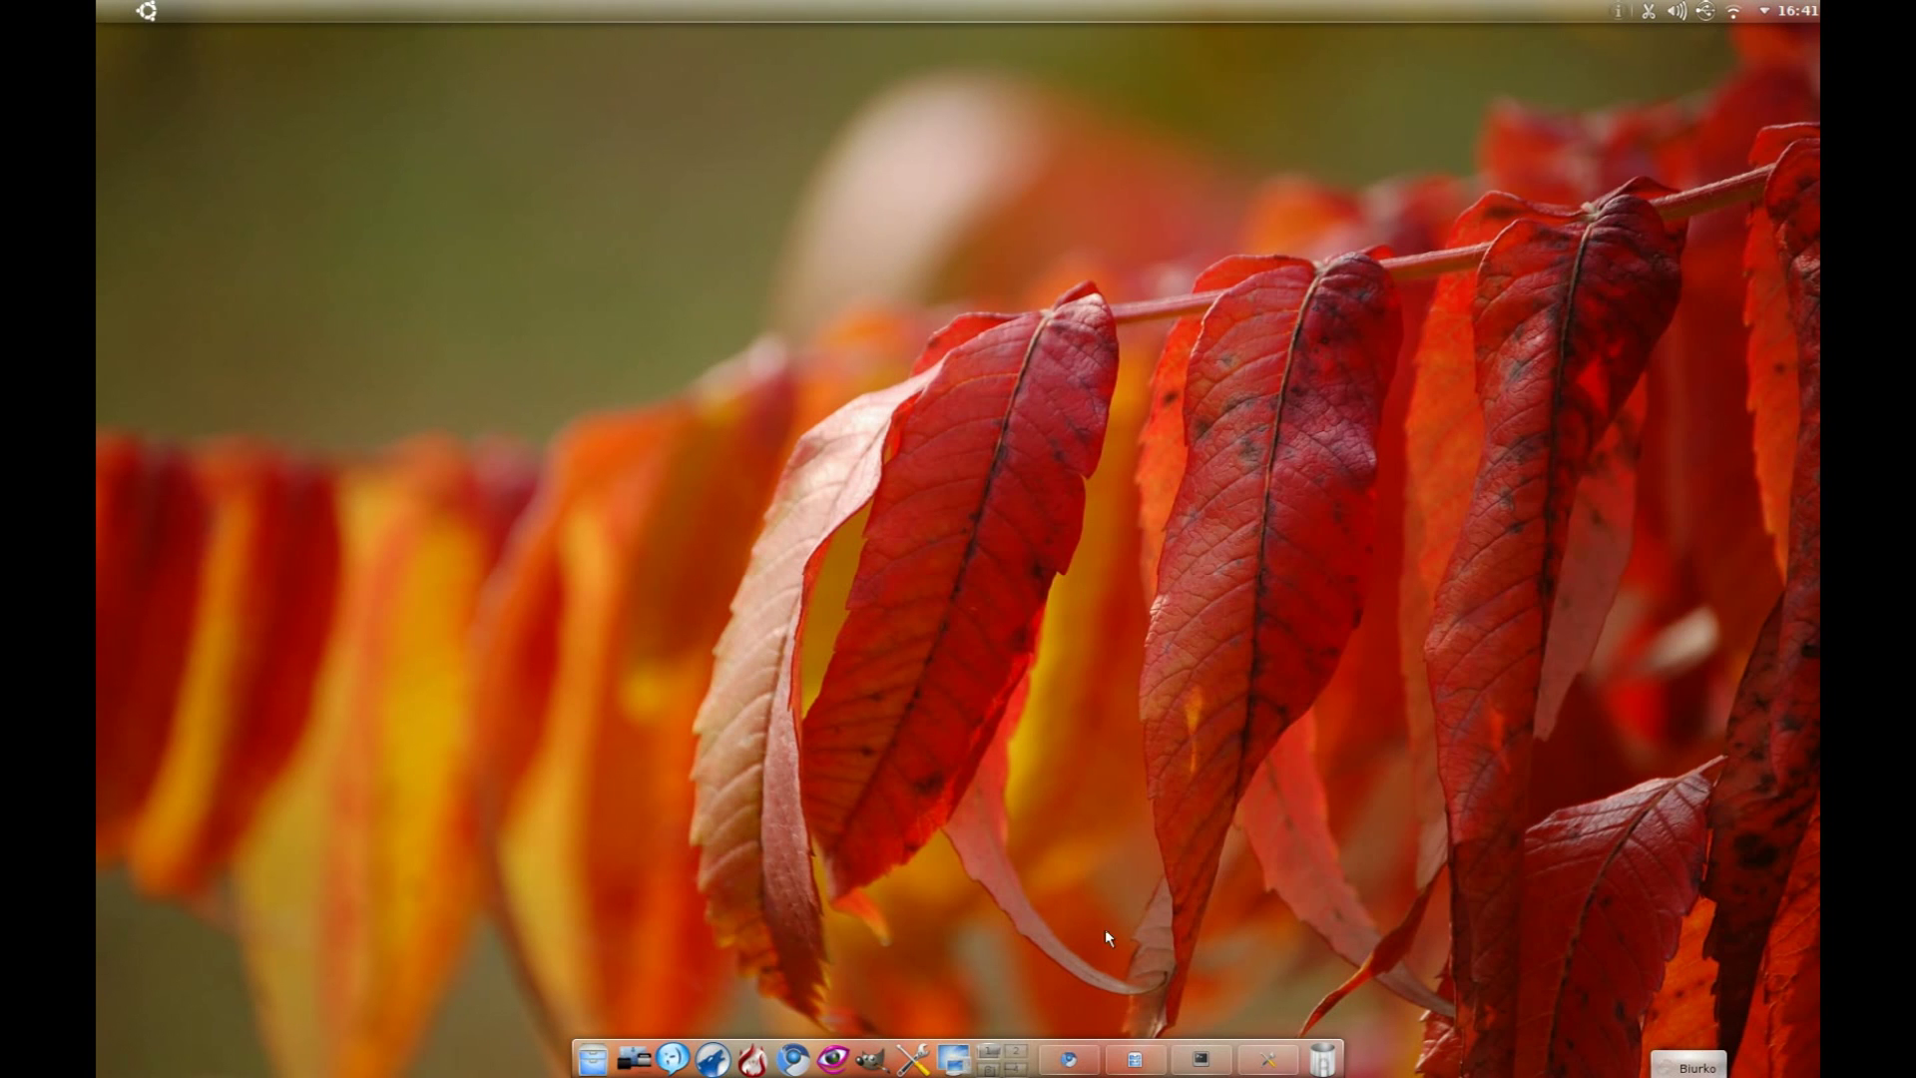
left_click(1086, 1056)
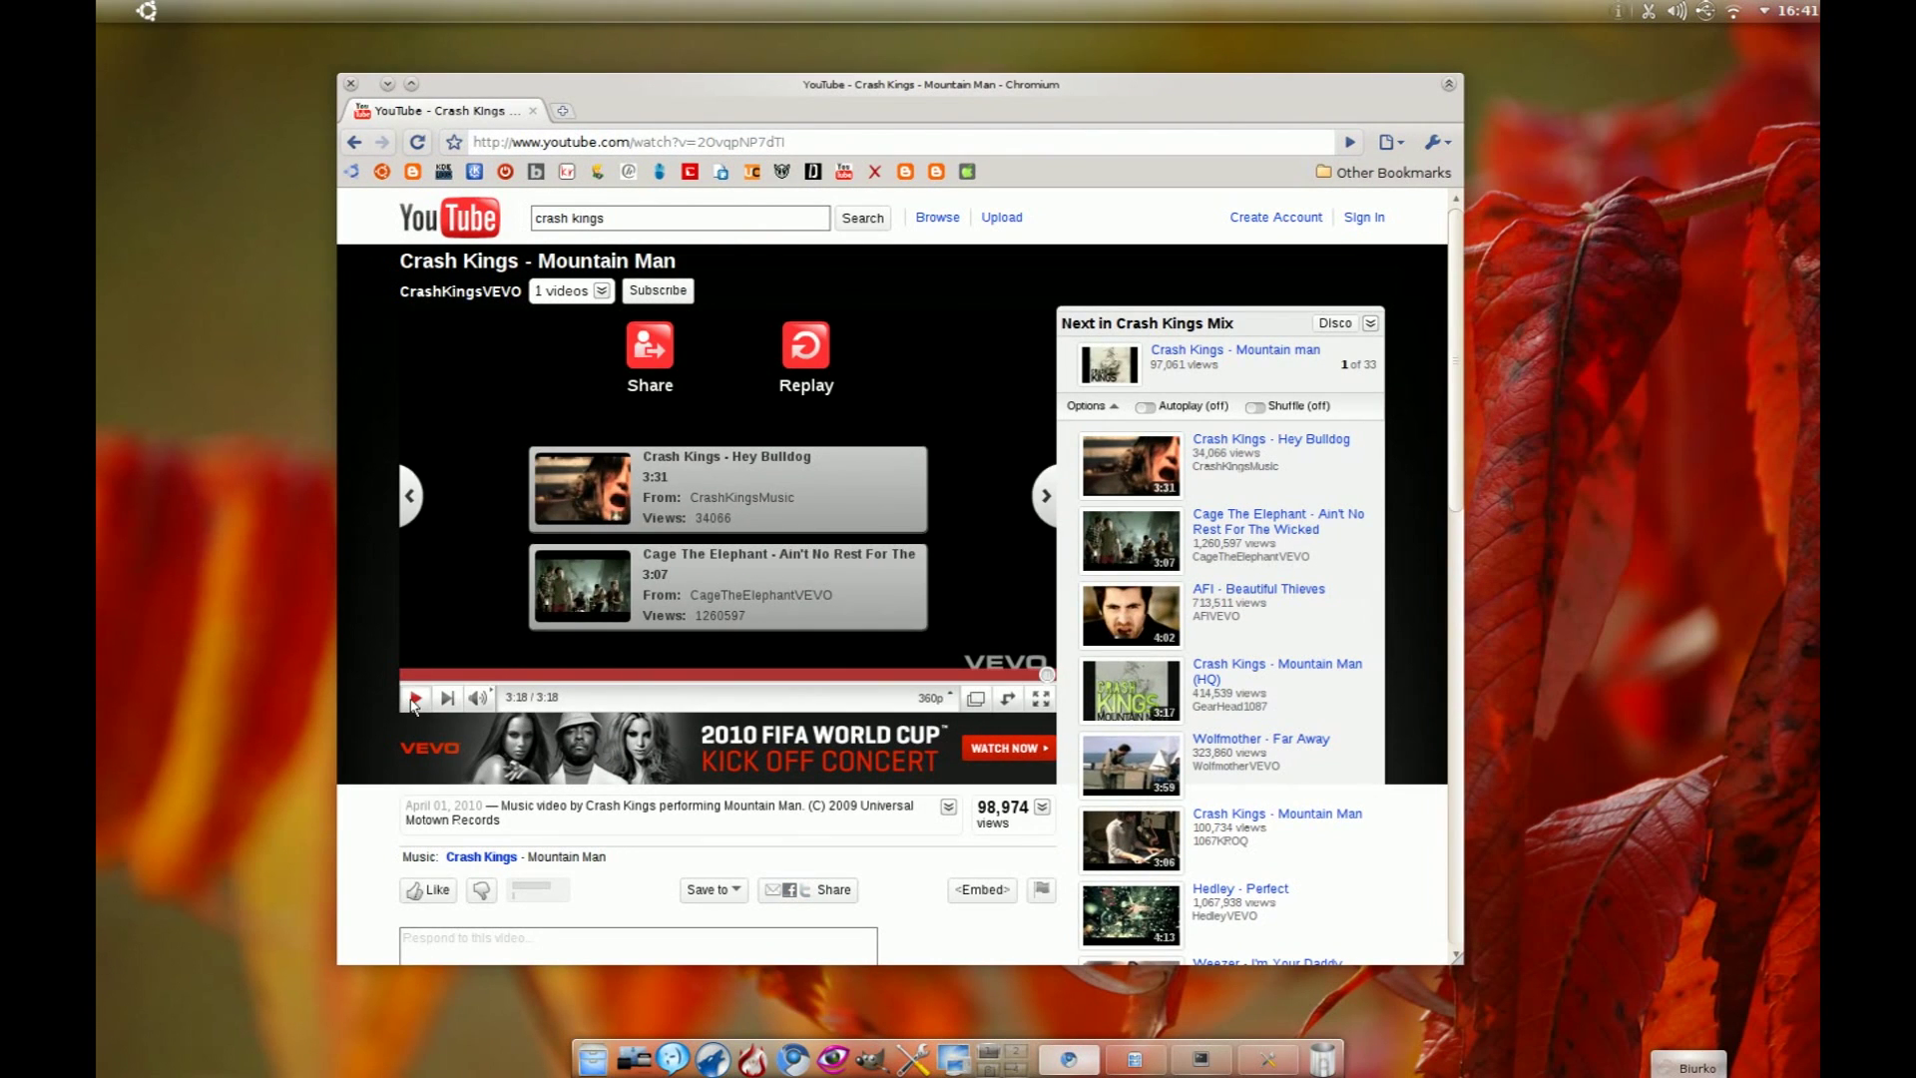
left_click(416, 699)
Step: Switch back and forth between the first virtual desktop and the one below it to demonstrate the cube animation
left_click(989, 1058)
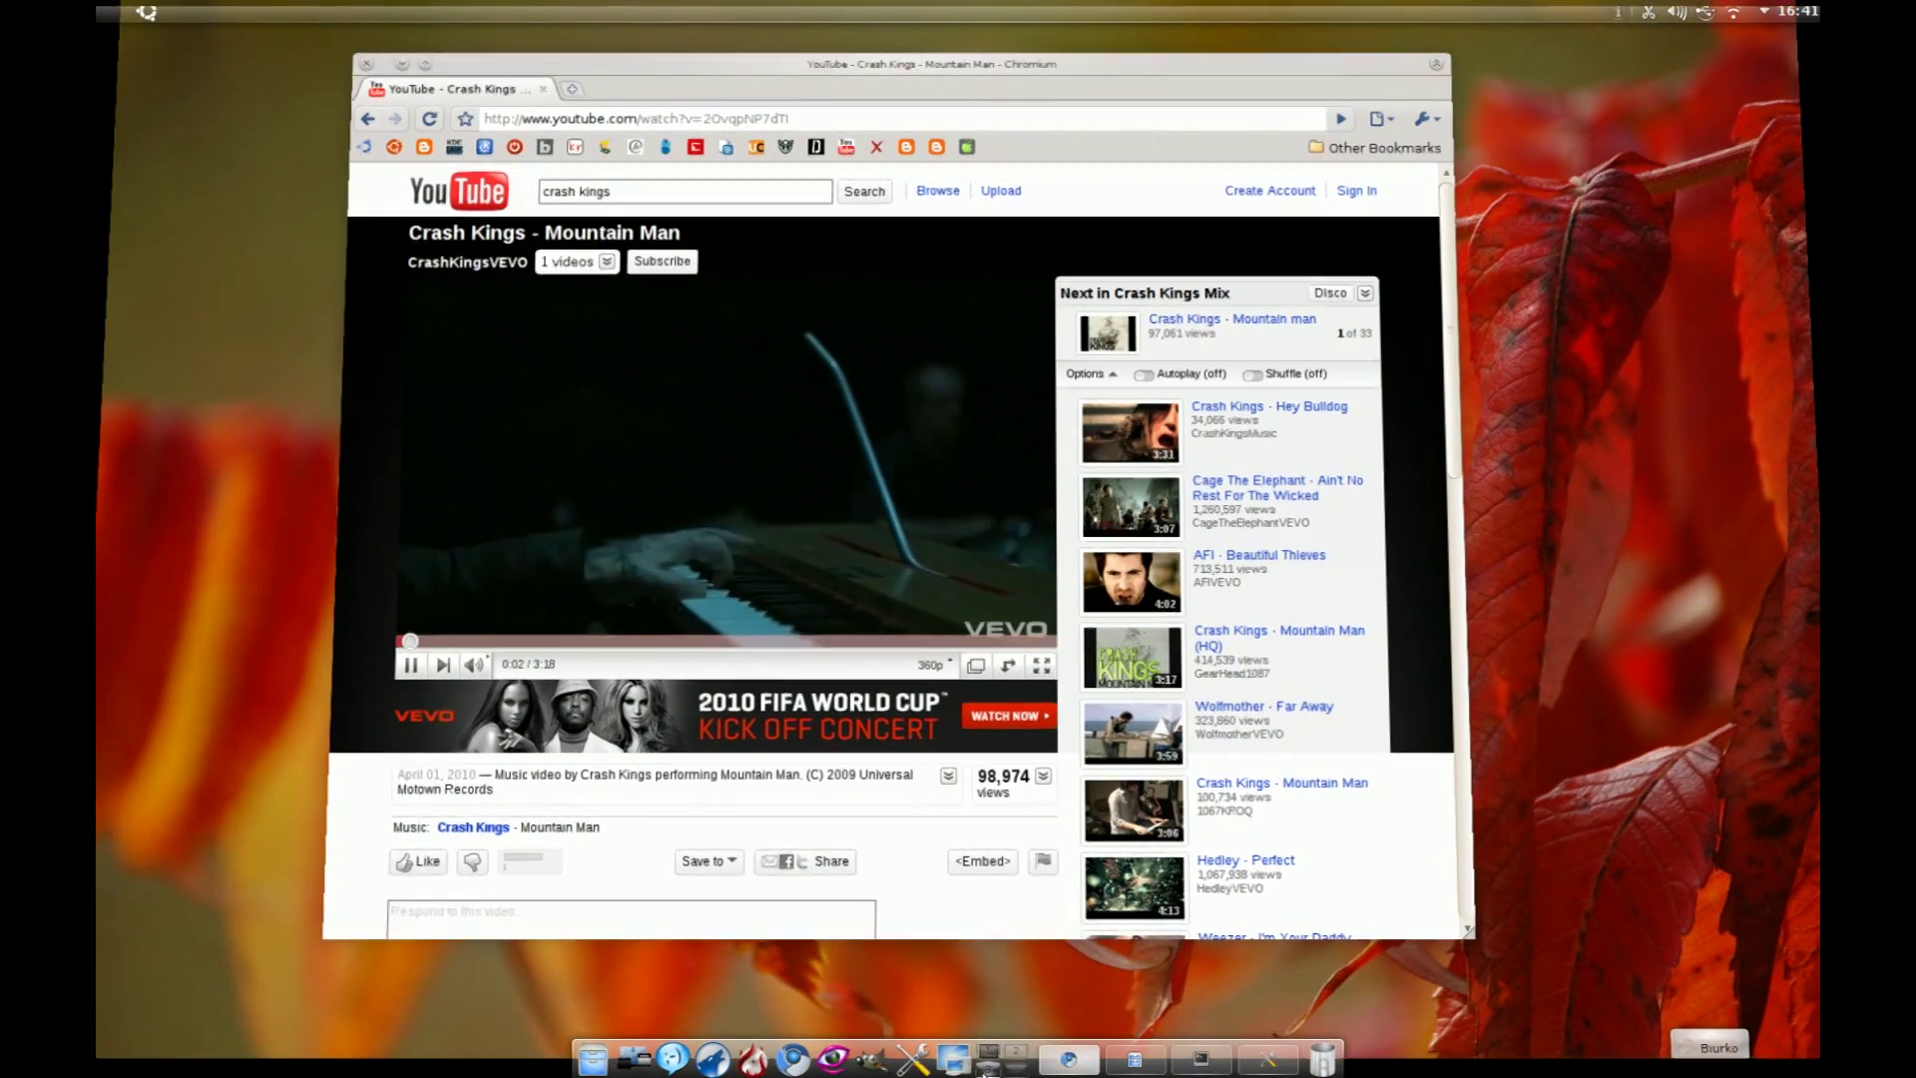
left_click(990, 1064)
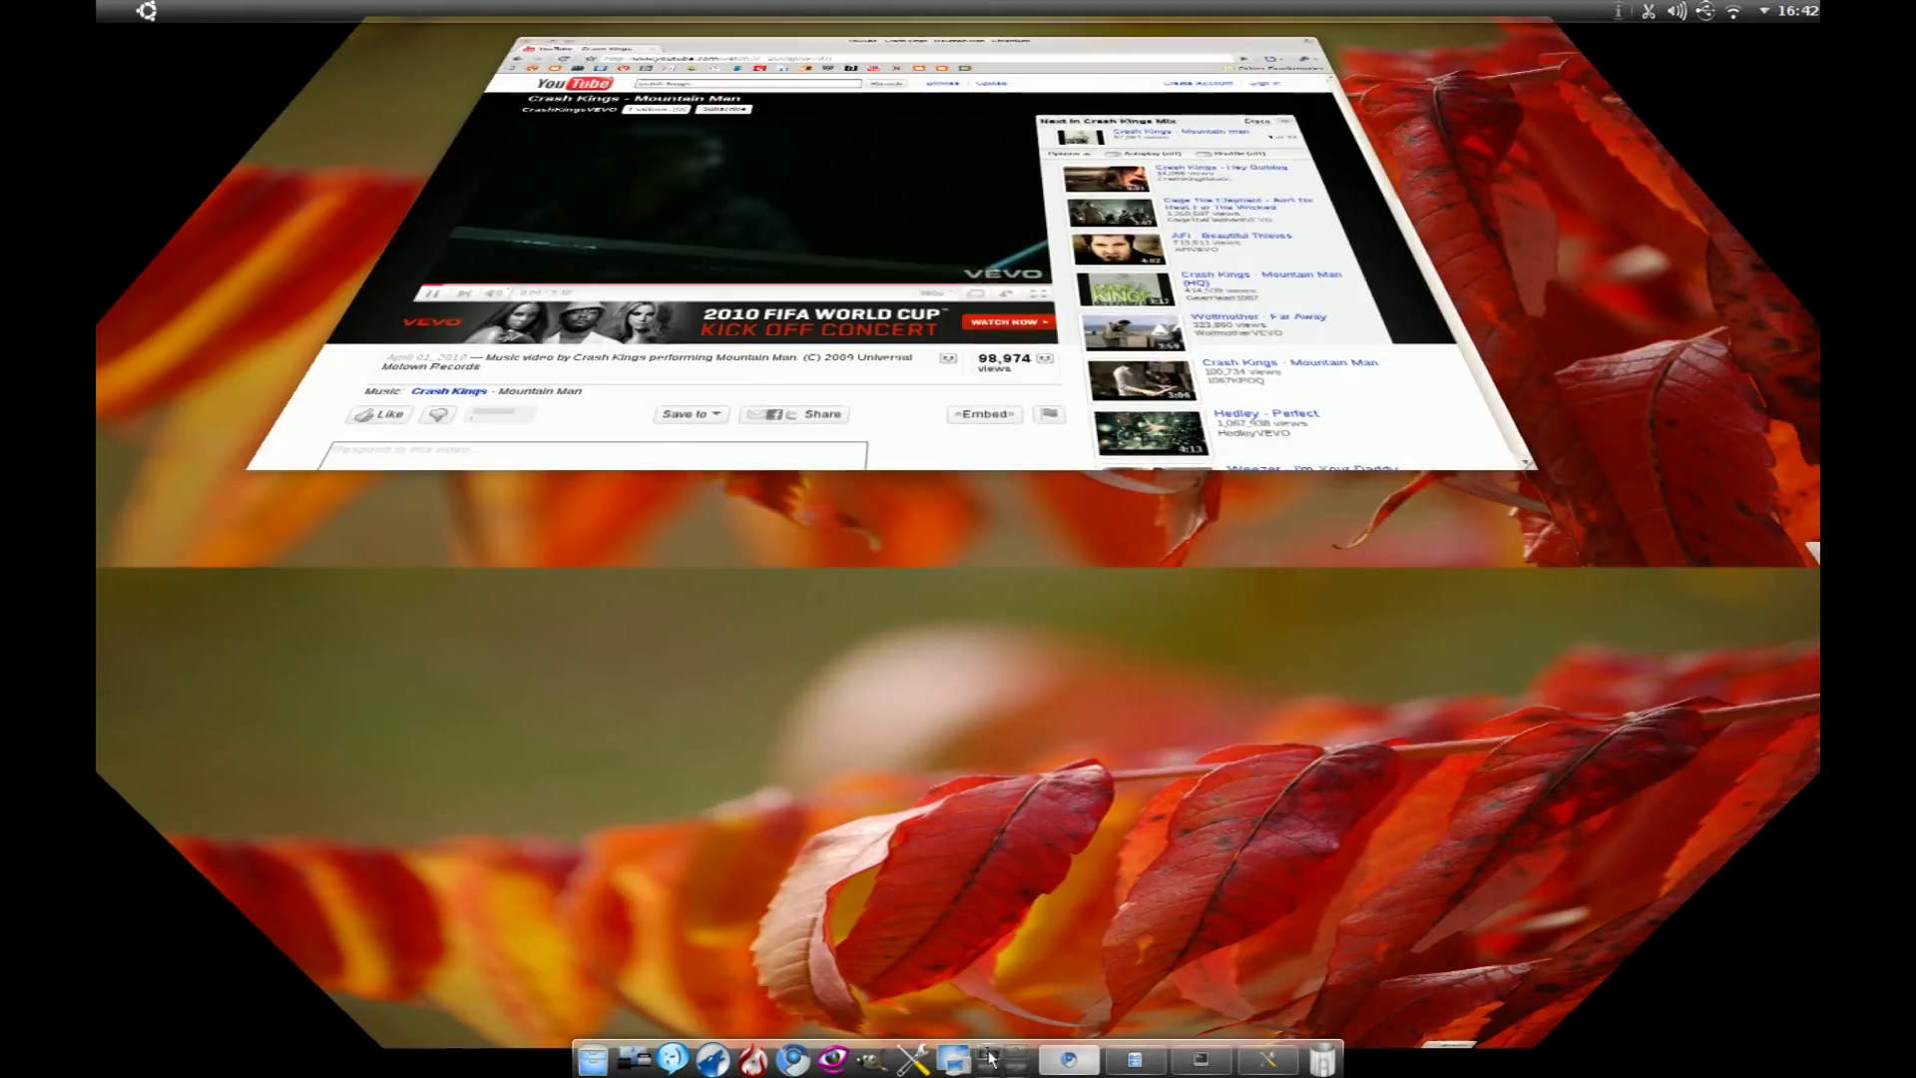
left_click(990, 1068)
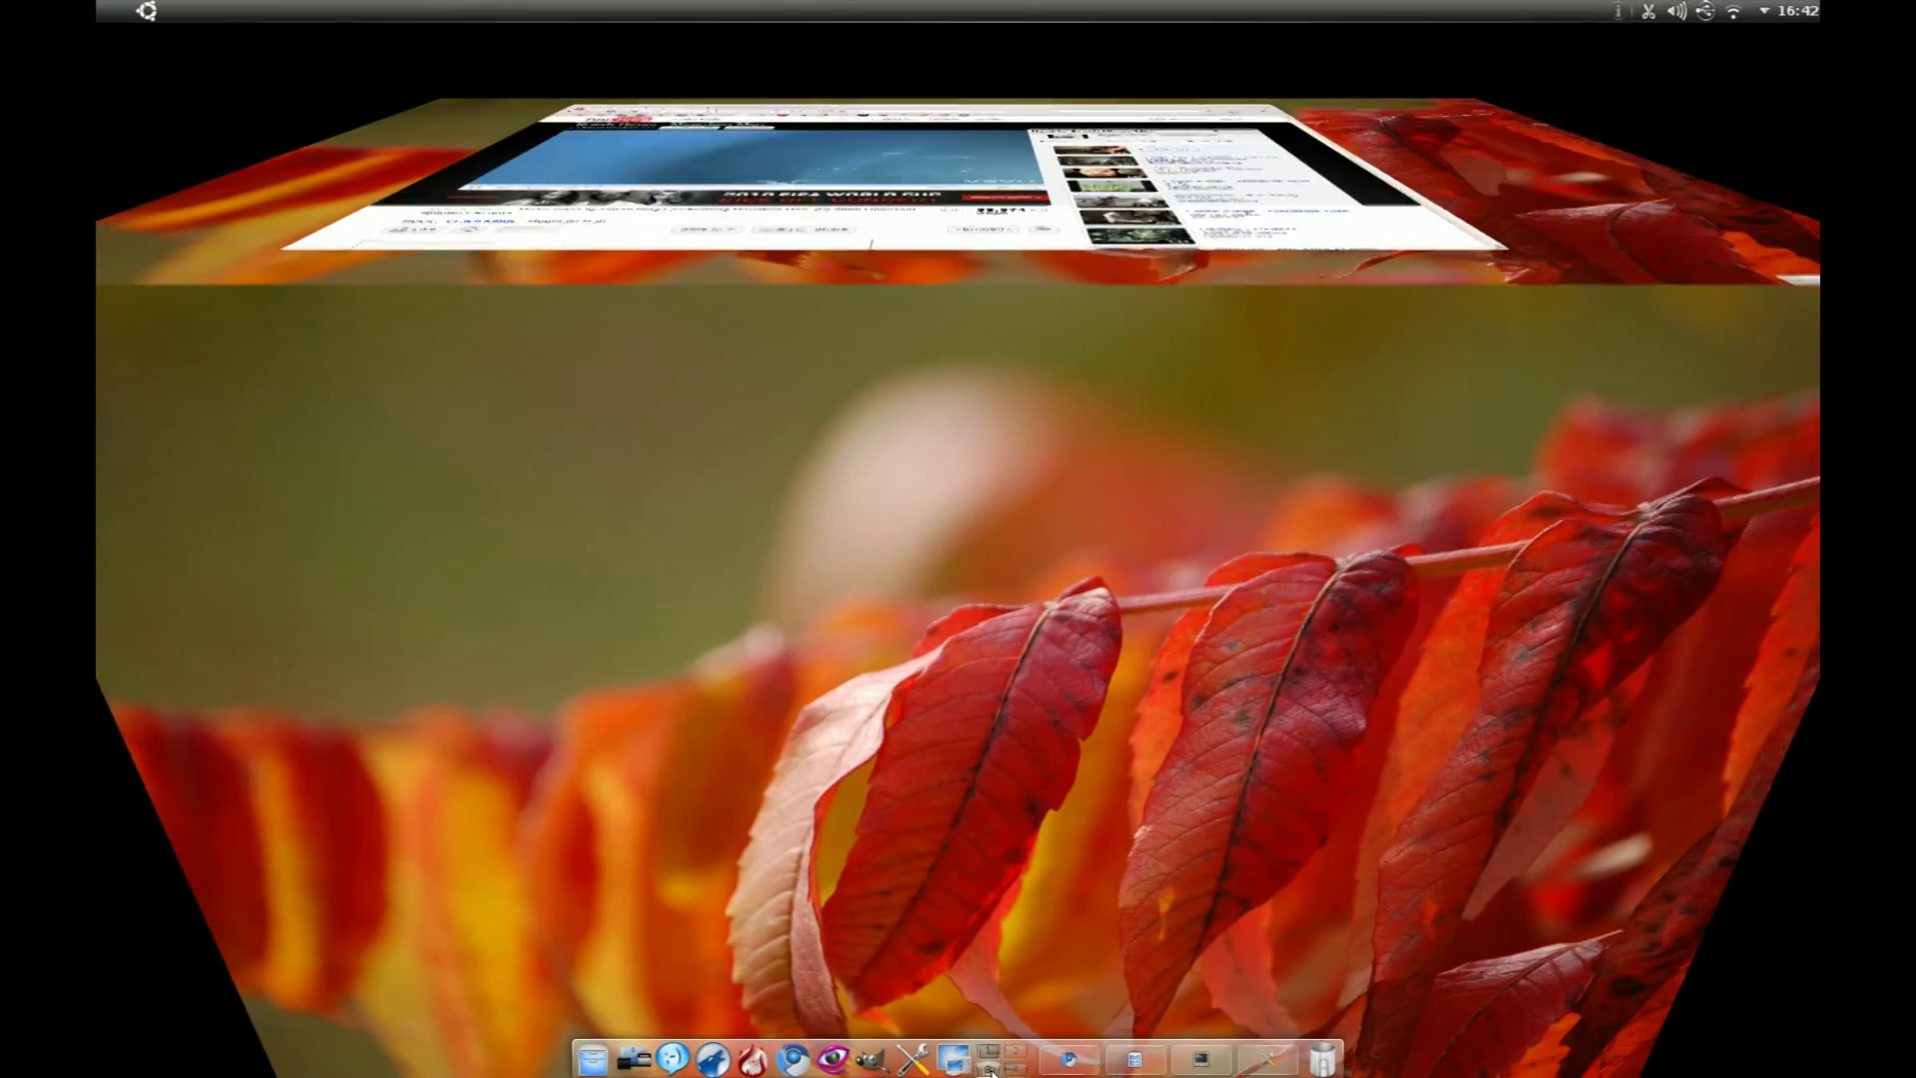
left_click(991, 1061)
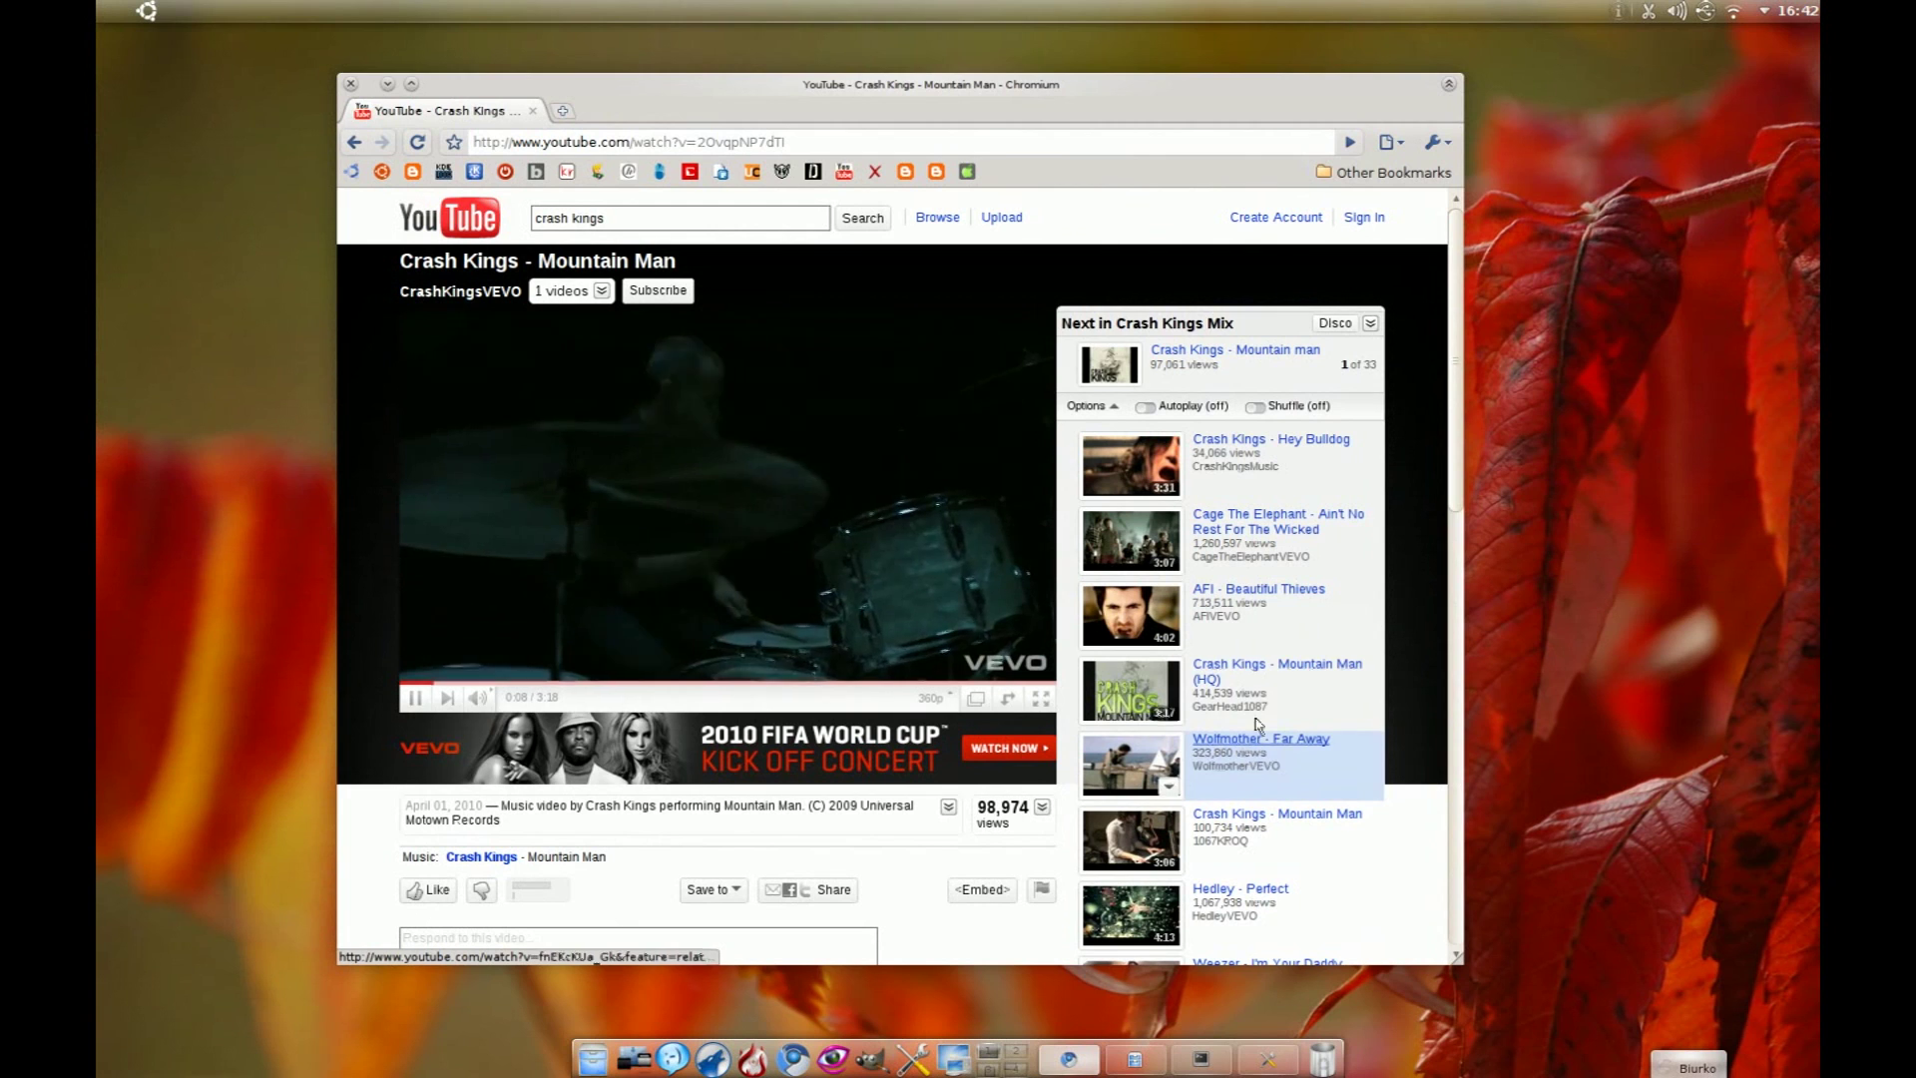
Step: Restore System Settings, move its window over the browser, and open the Efekty pulpitu module from its categories
left_click(1266, 1060)
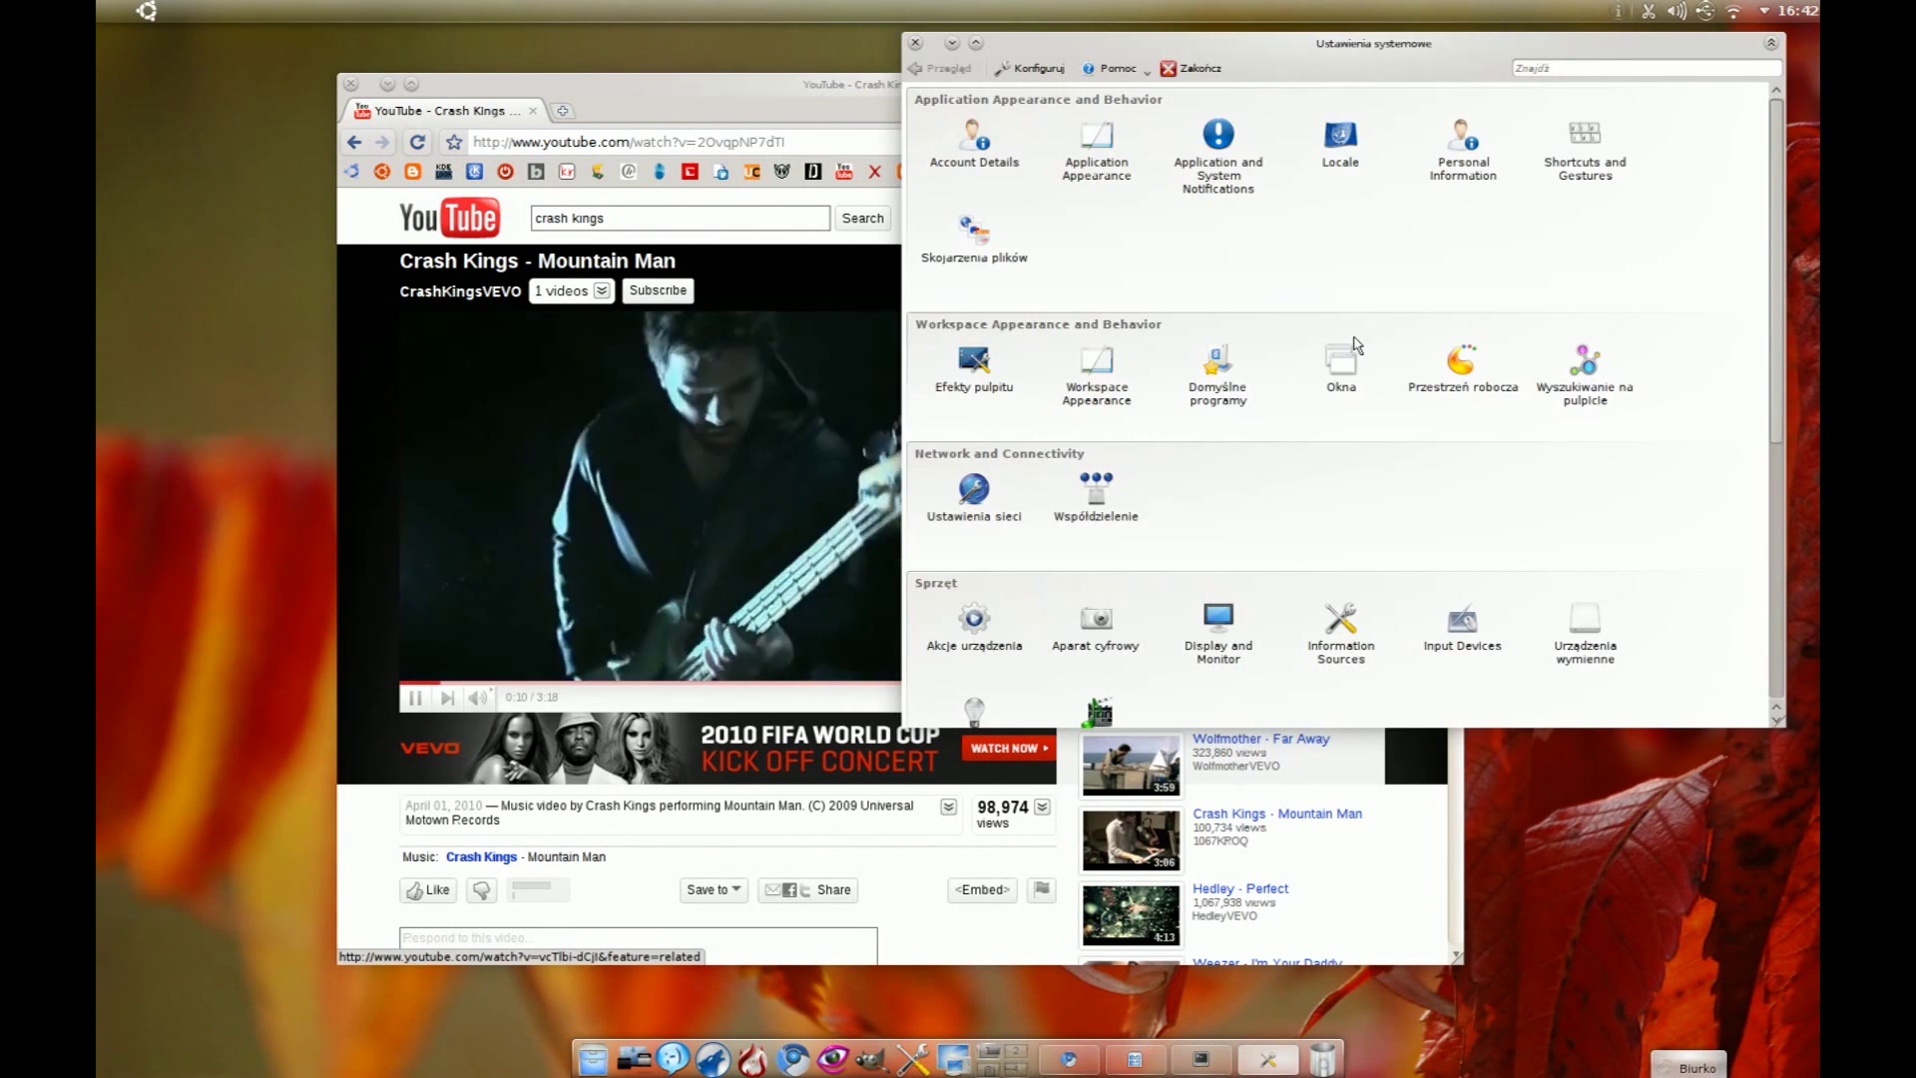
left_click_drag(1346, 47, 1076, 129)
left_click_drag(1507, 212, 1499, 527)
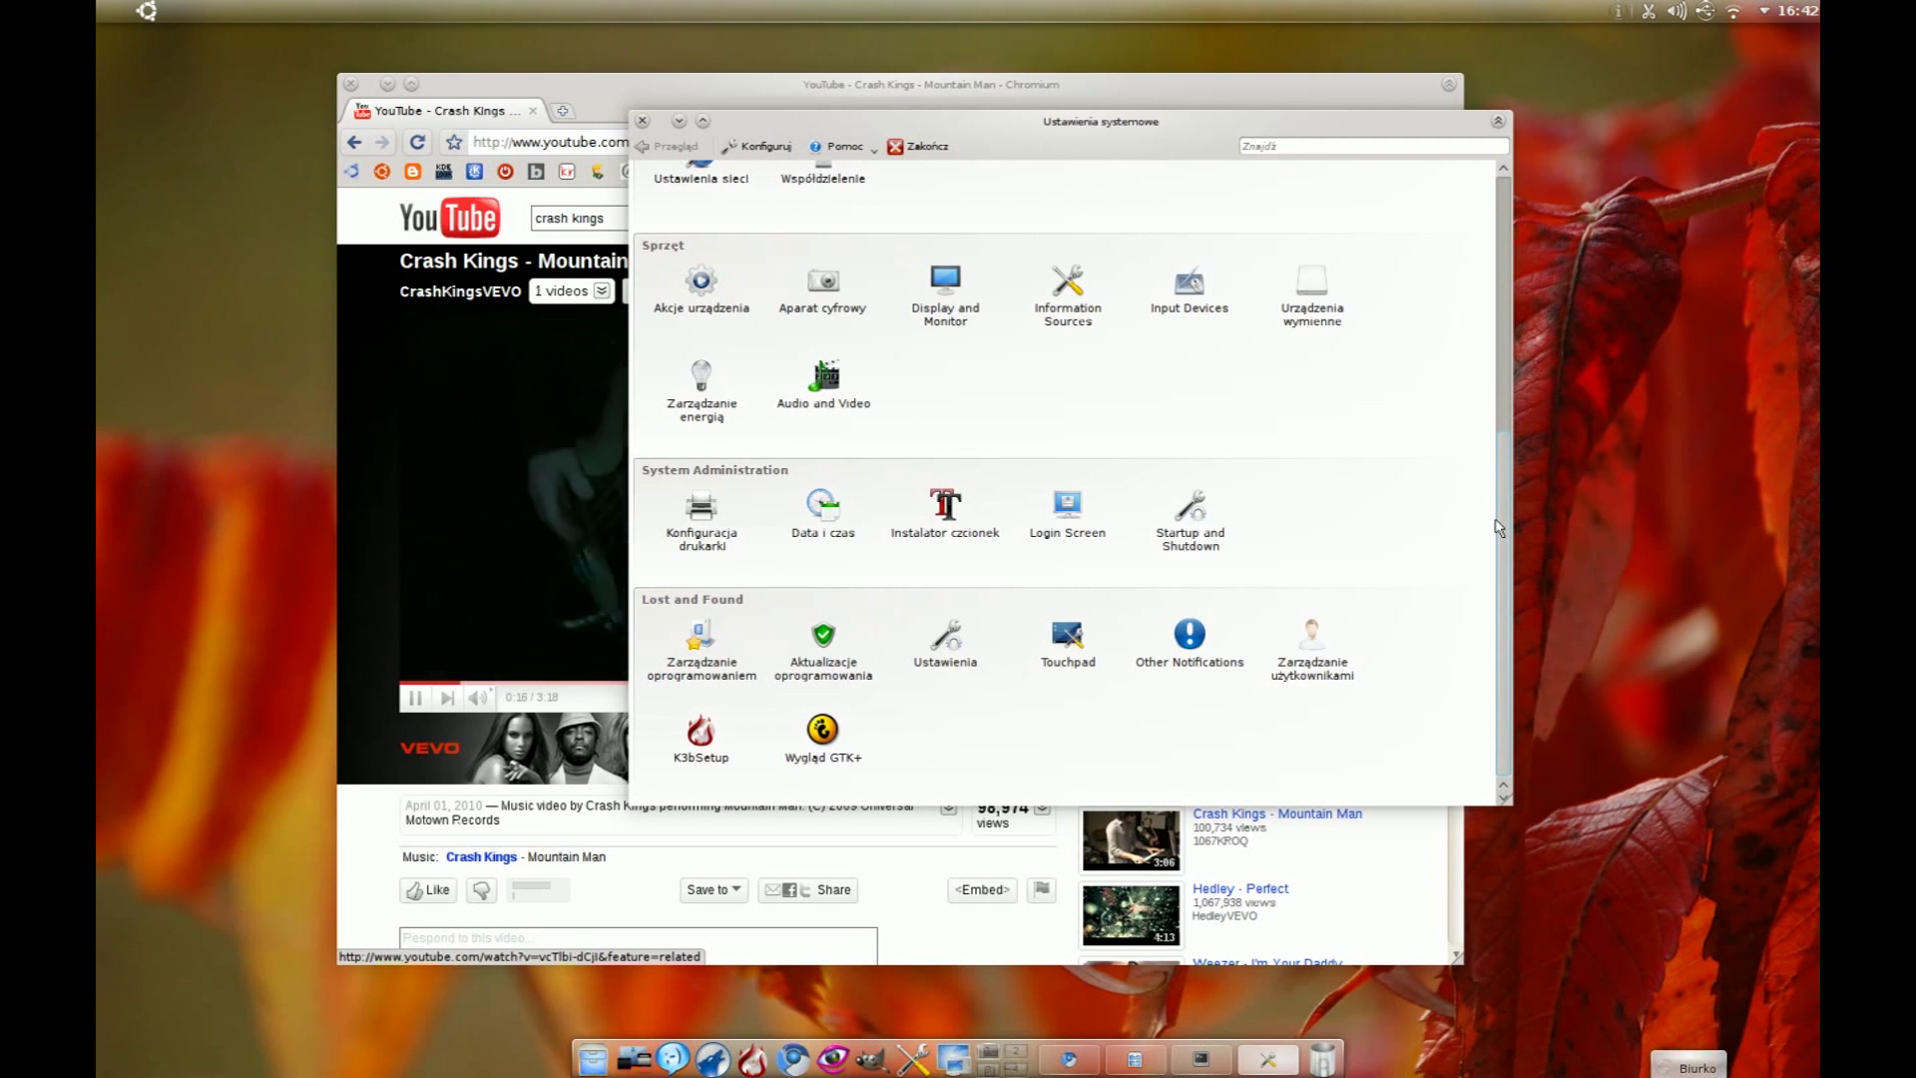
scroll(1497, 488, "up", 5)
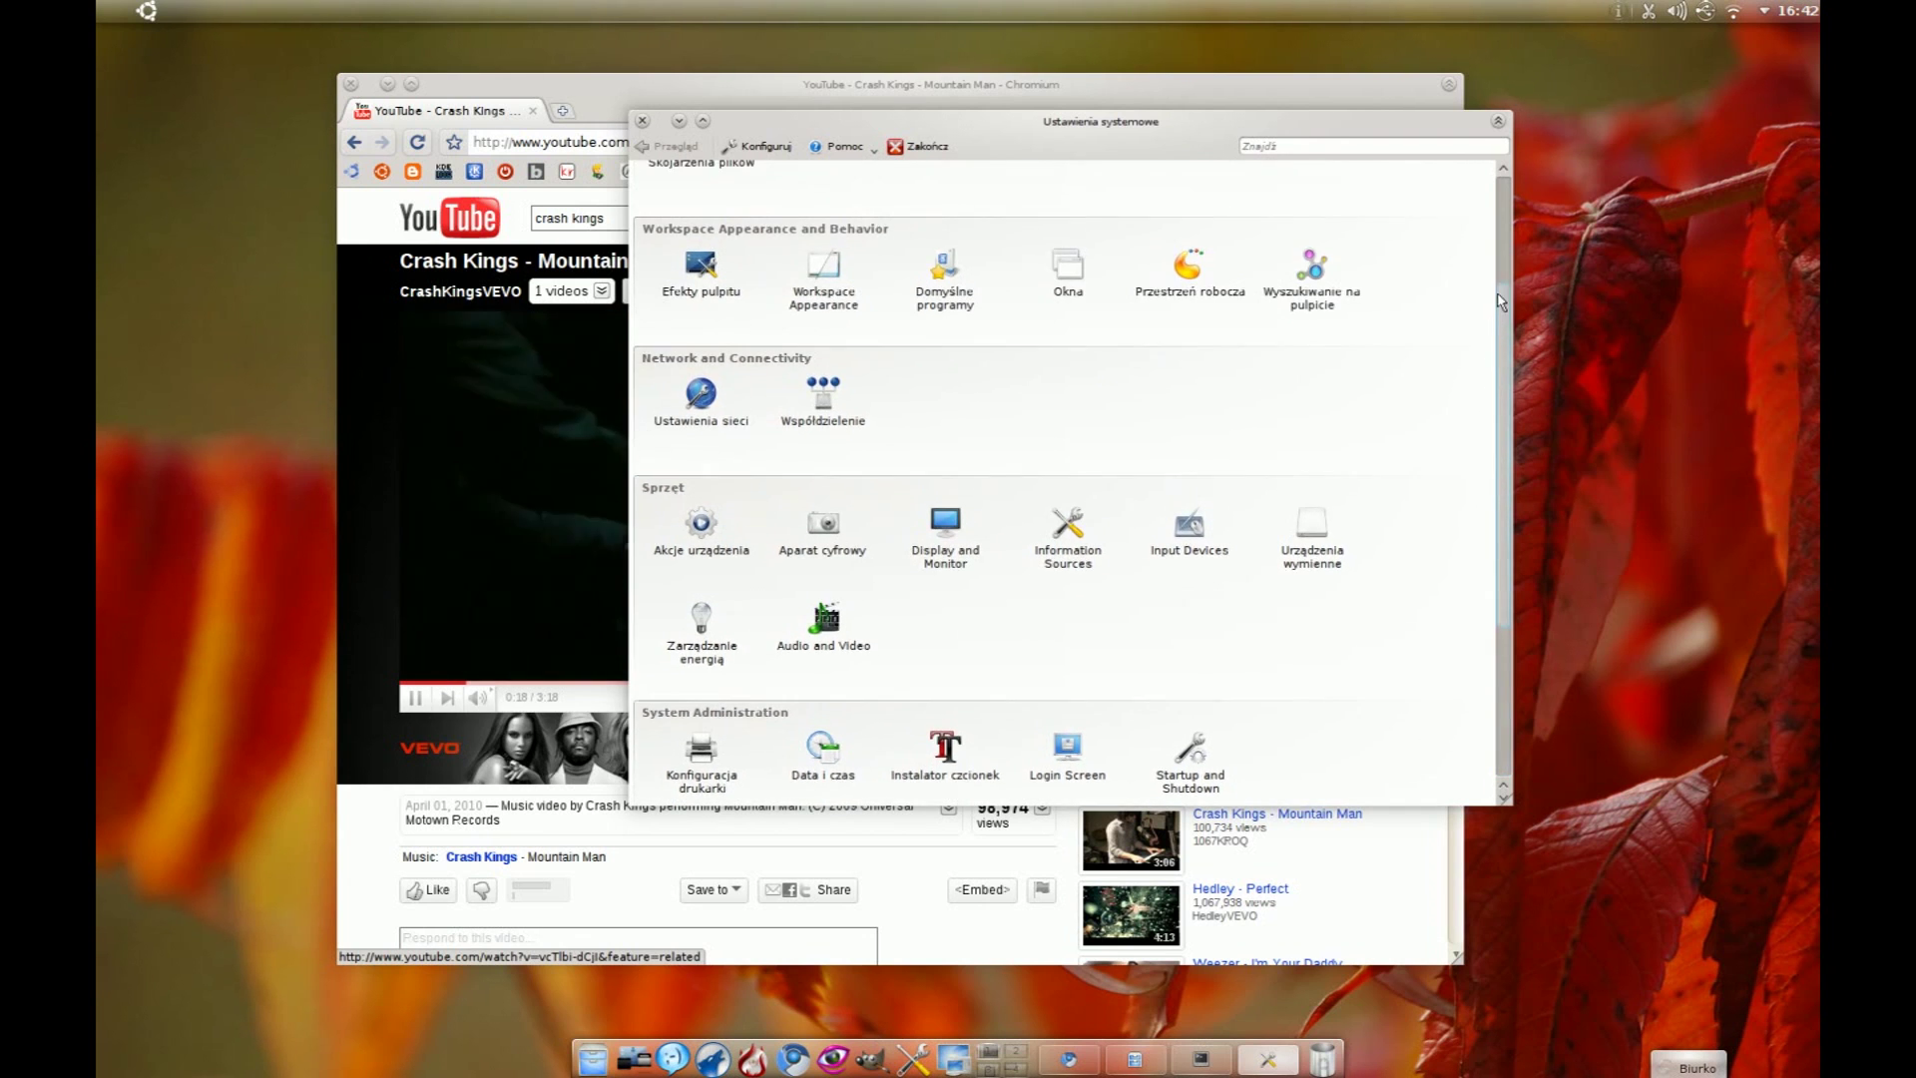
left_click(701, 312)
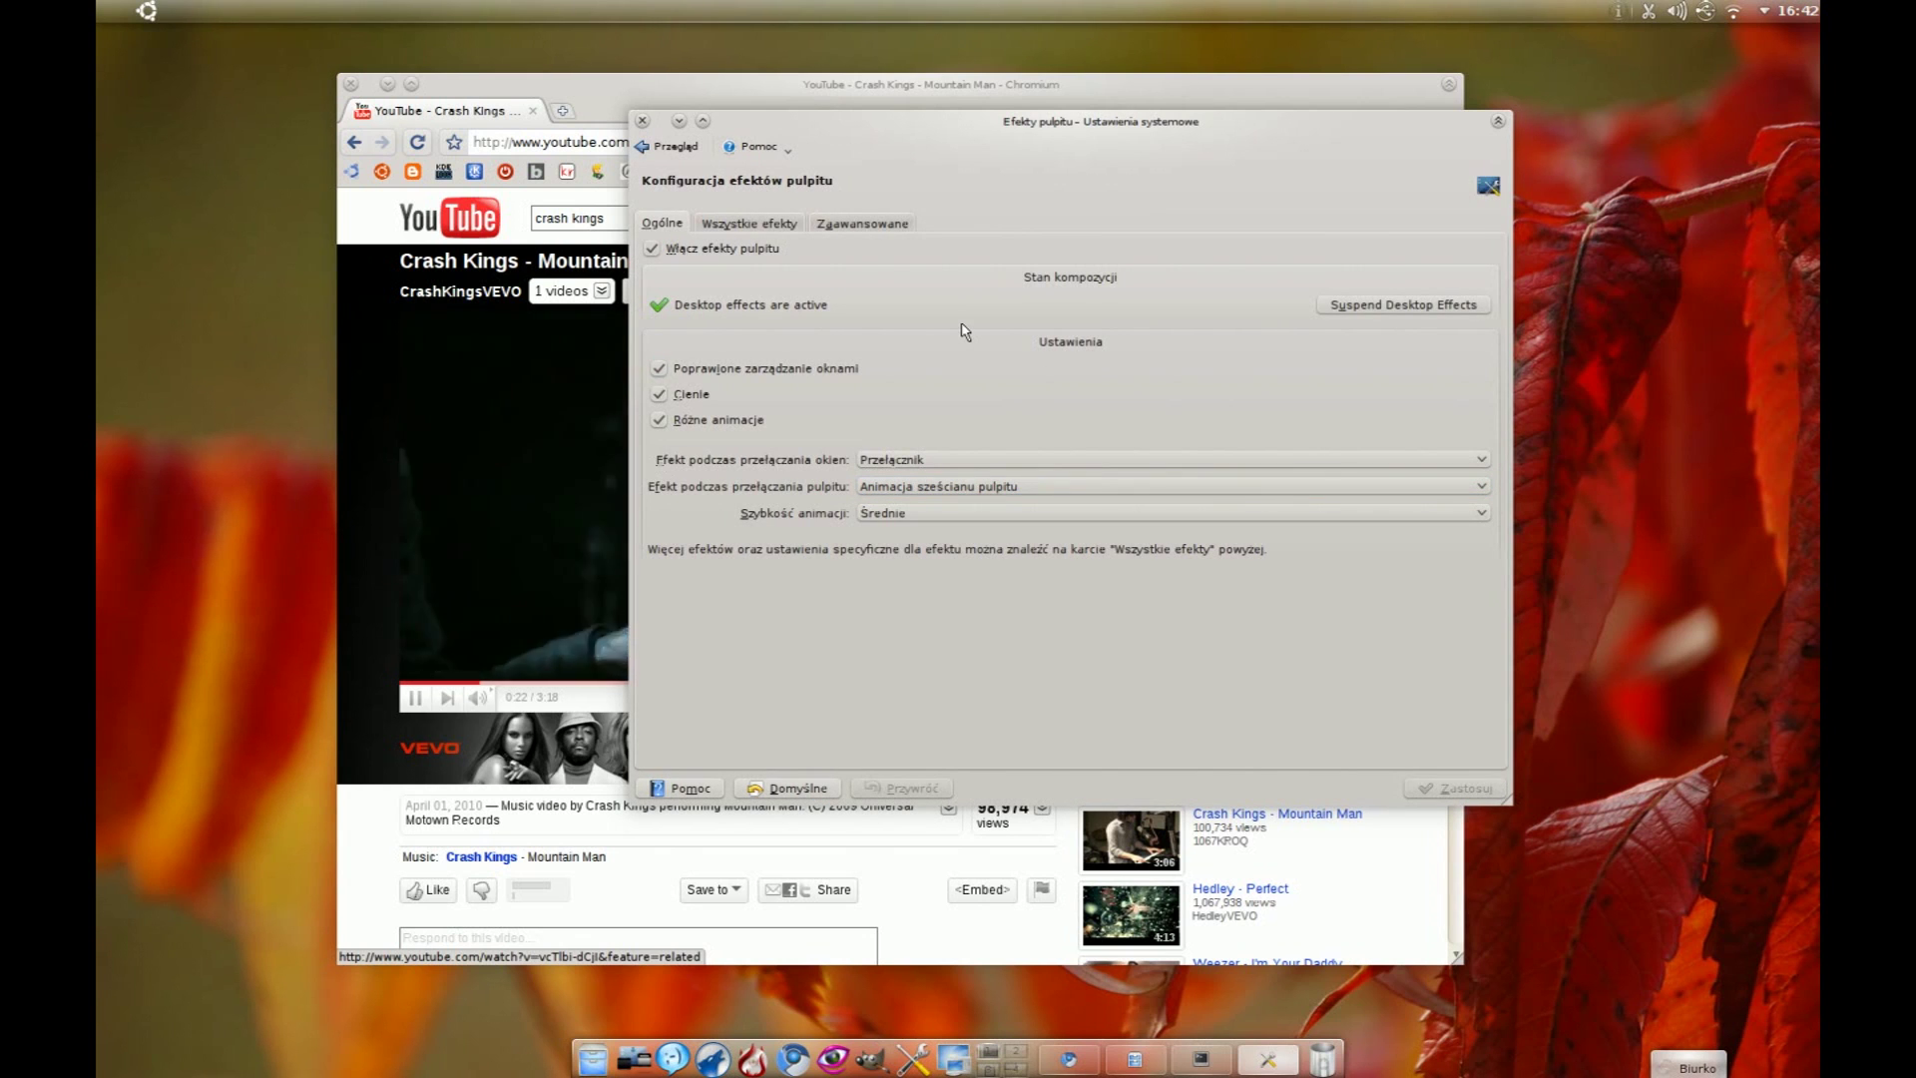
Step: Cycle through the open windows, and move the Dolphin window from the fourth desktop to the first in the desktop grid
key("alt+Tab")
key("alt+Tab")
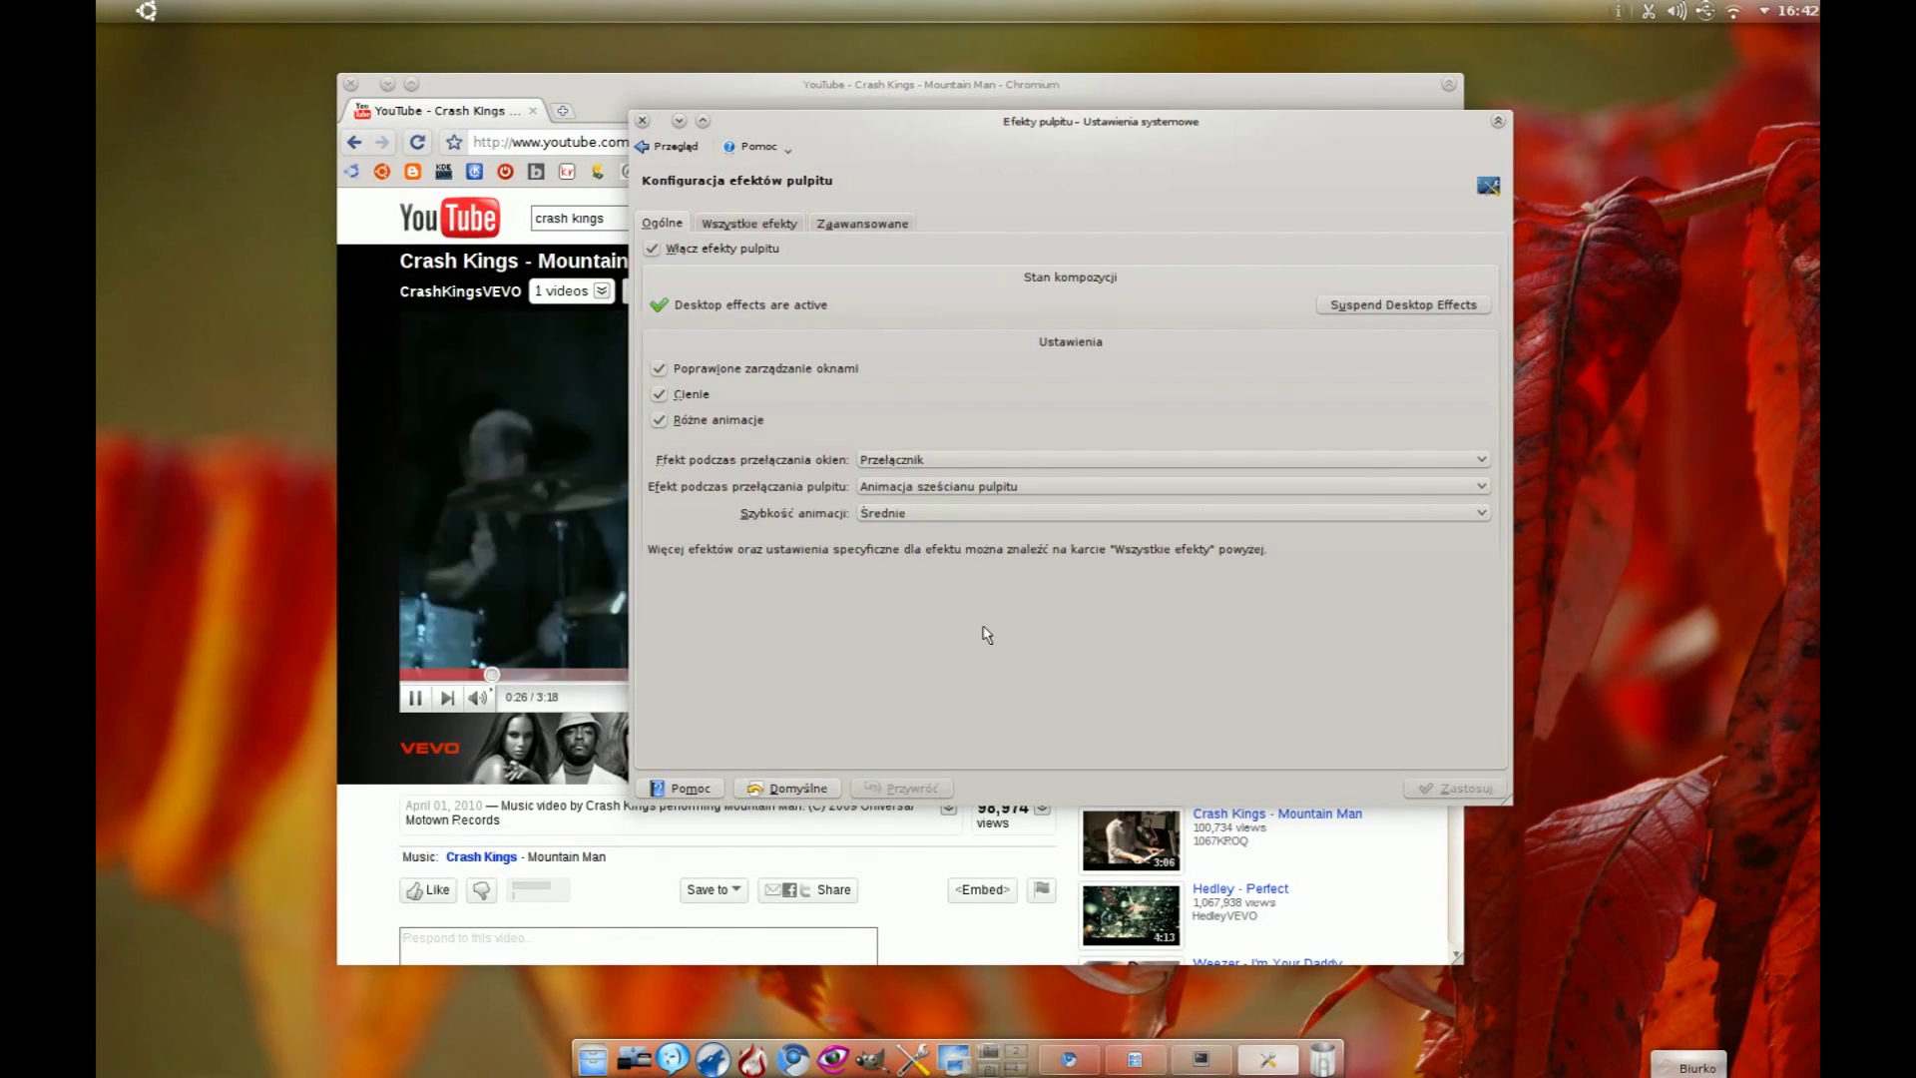
key("ctrl+F8")
left_click_drag(1294, 688, 439, 129)
left_click_drag(544, 858, 673, 397)
left_click(887, 446)
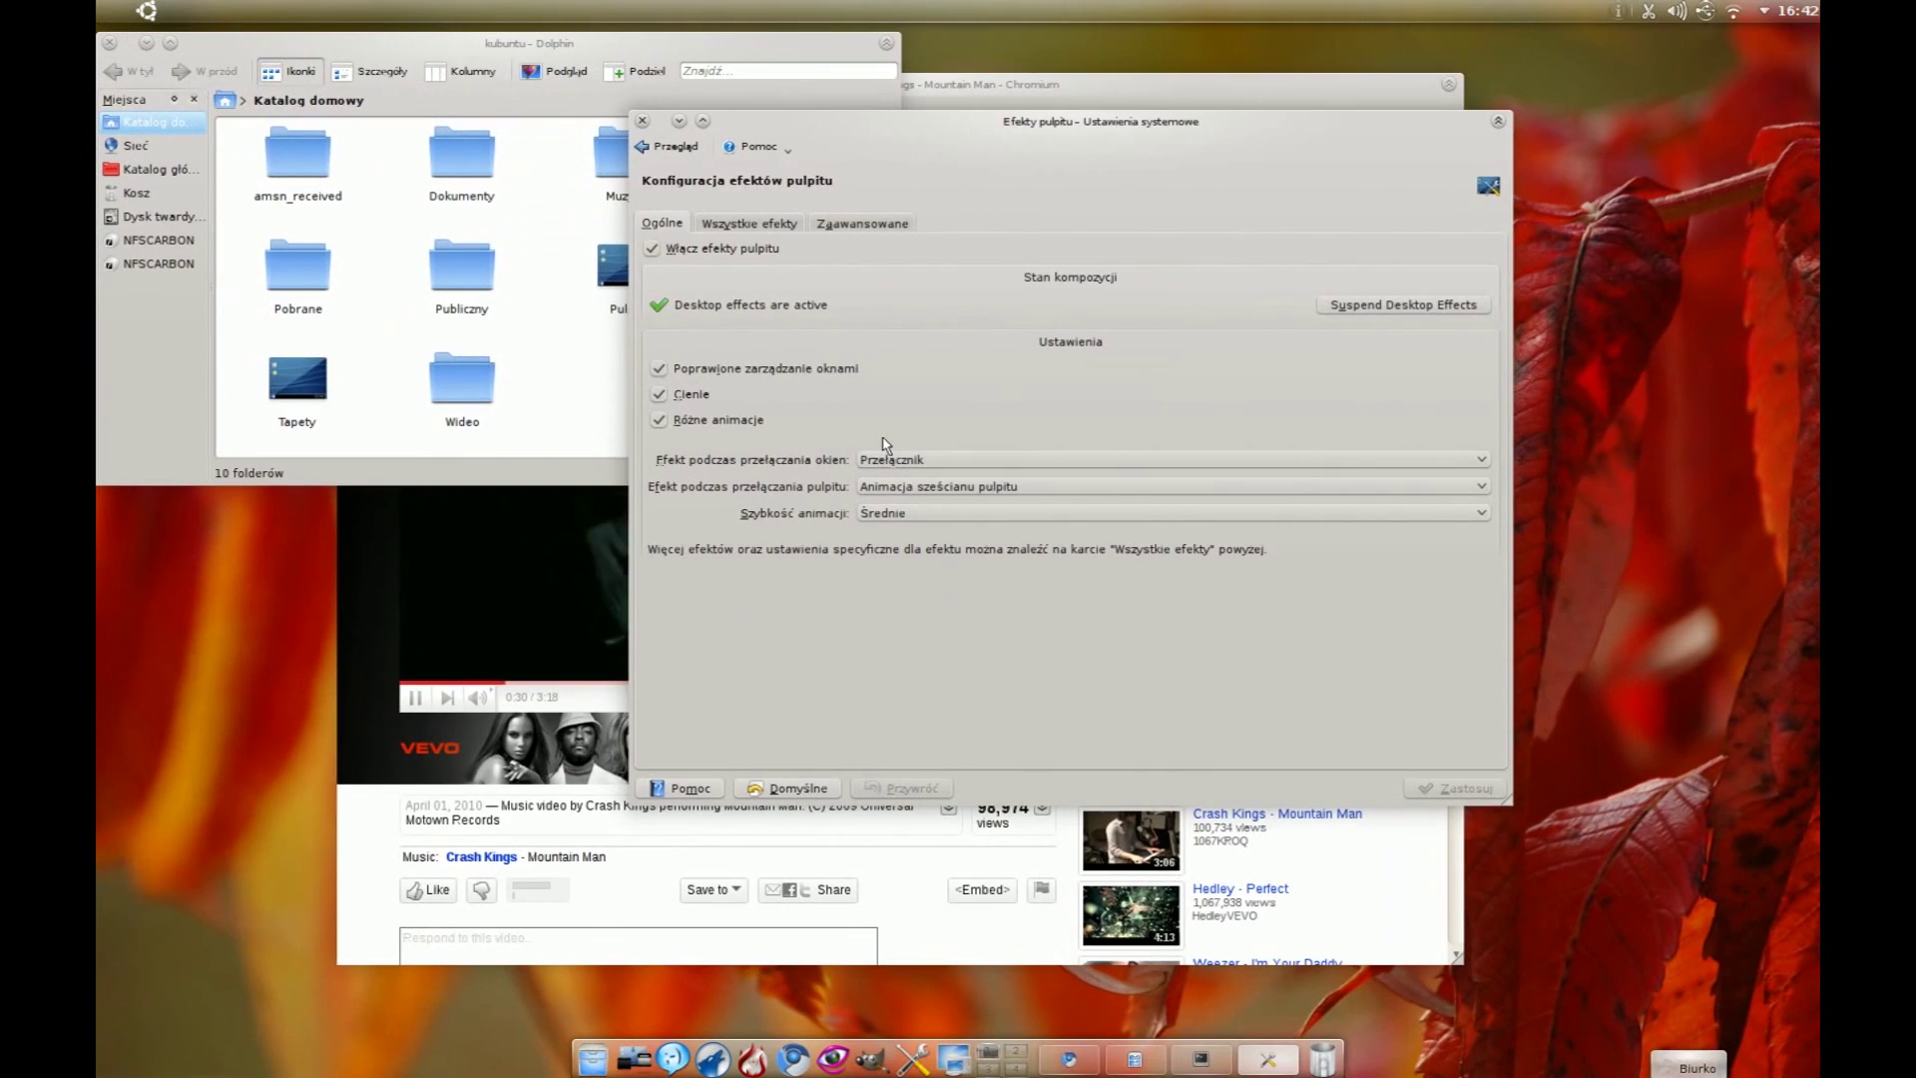
Step: Bring the YouTube browser window to the front, and shrink it to roughly two-thirds of its height
key("alt+Tab")
key("alt+Tab")
key("alt+Tab")
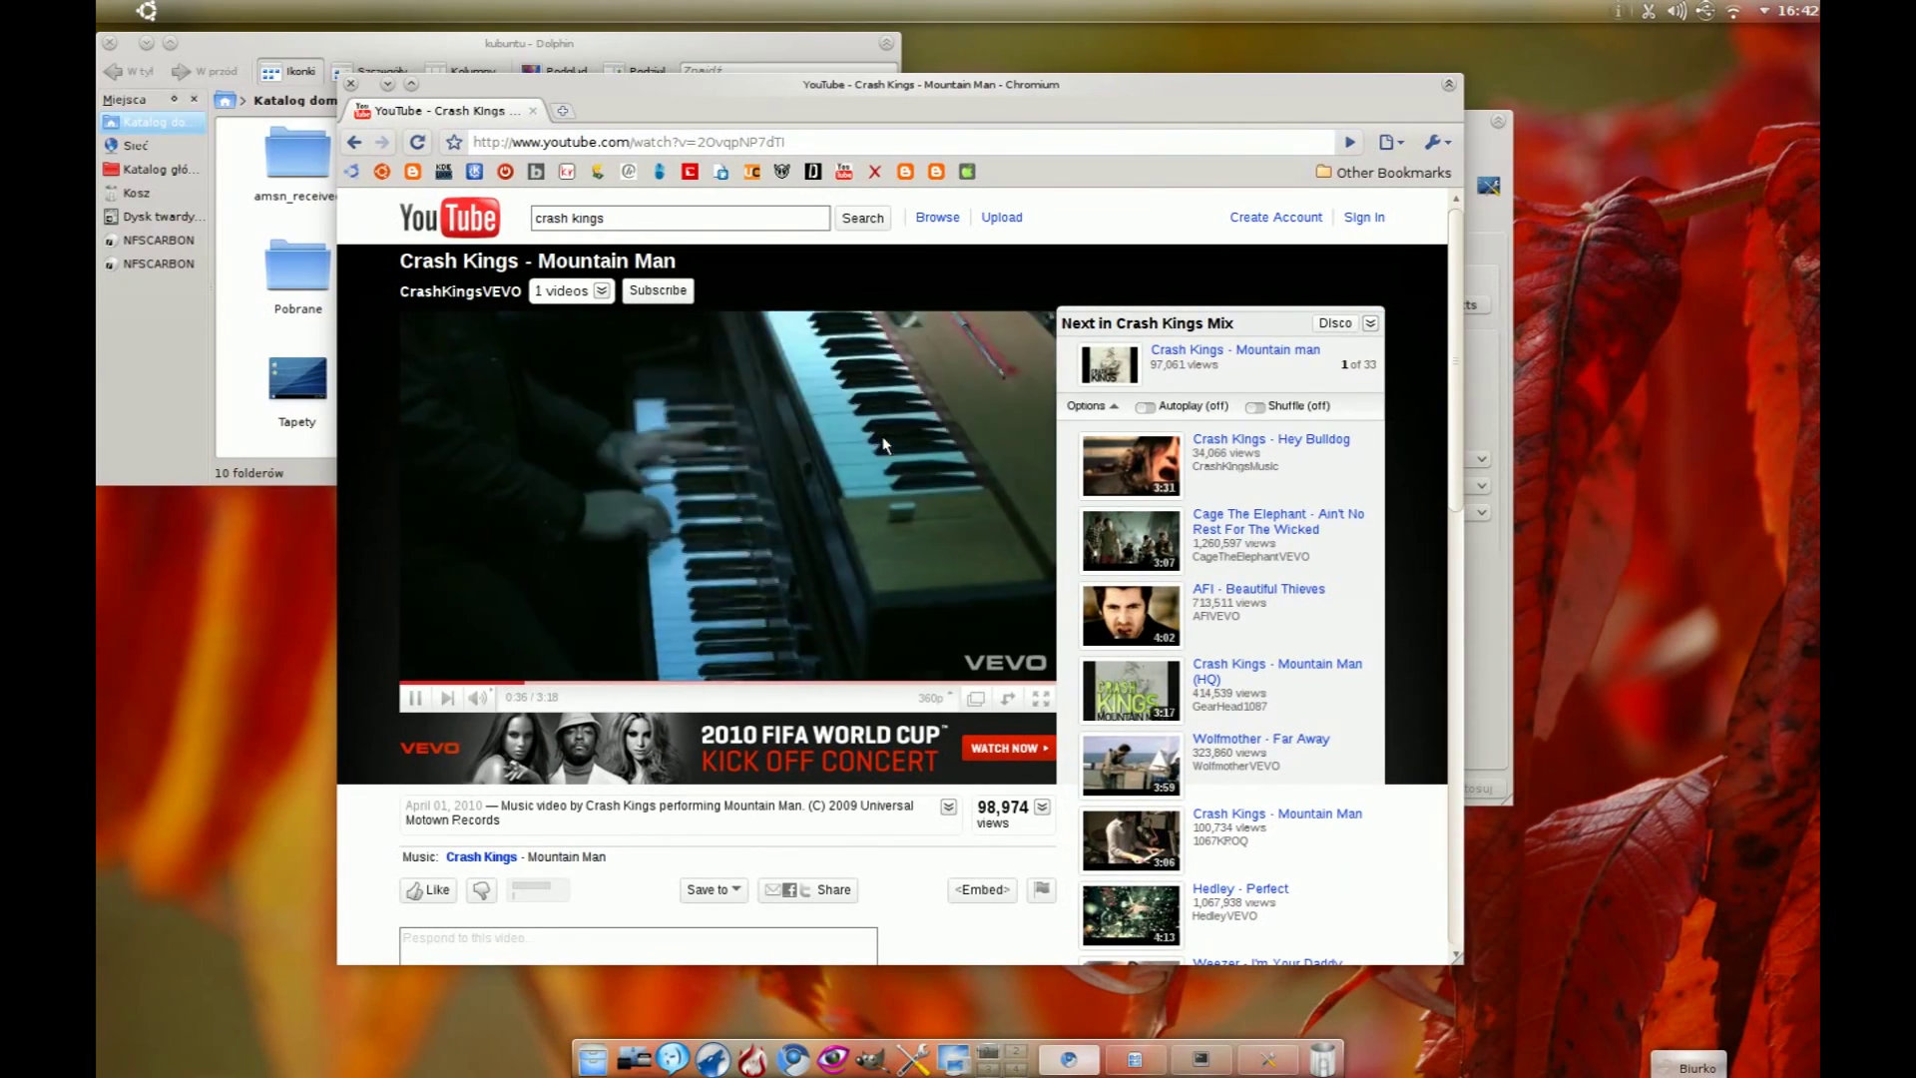
scroll(1459, 267, "down", 2)
scroll(1459, 267, "down", 5)
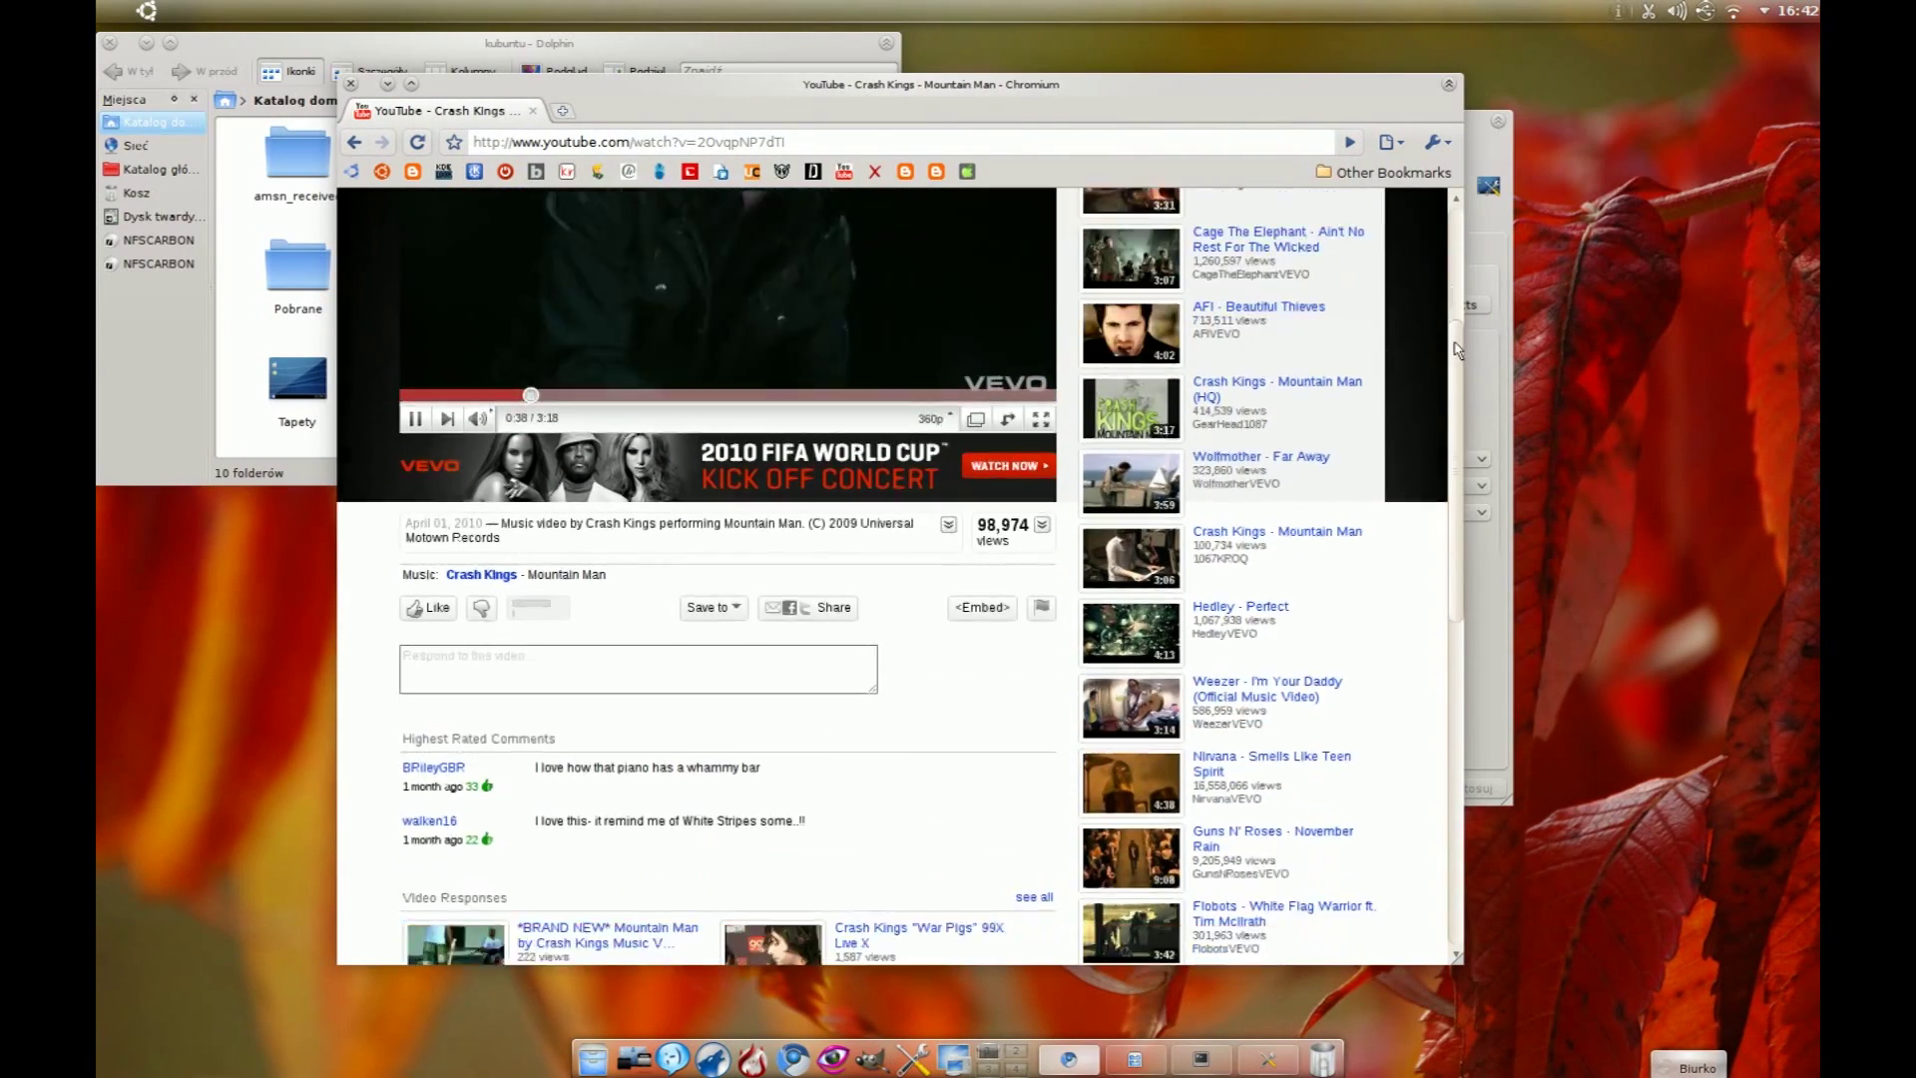
scroll(1457, 219, "up", 6)
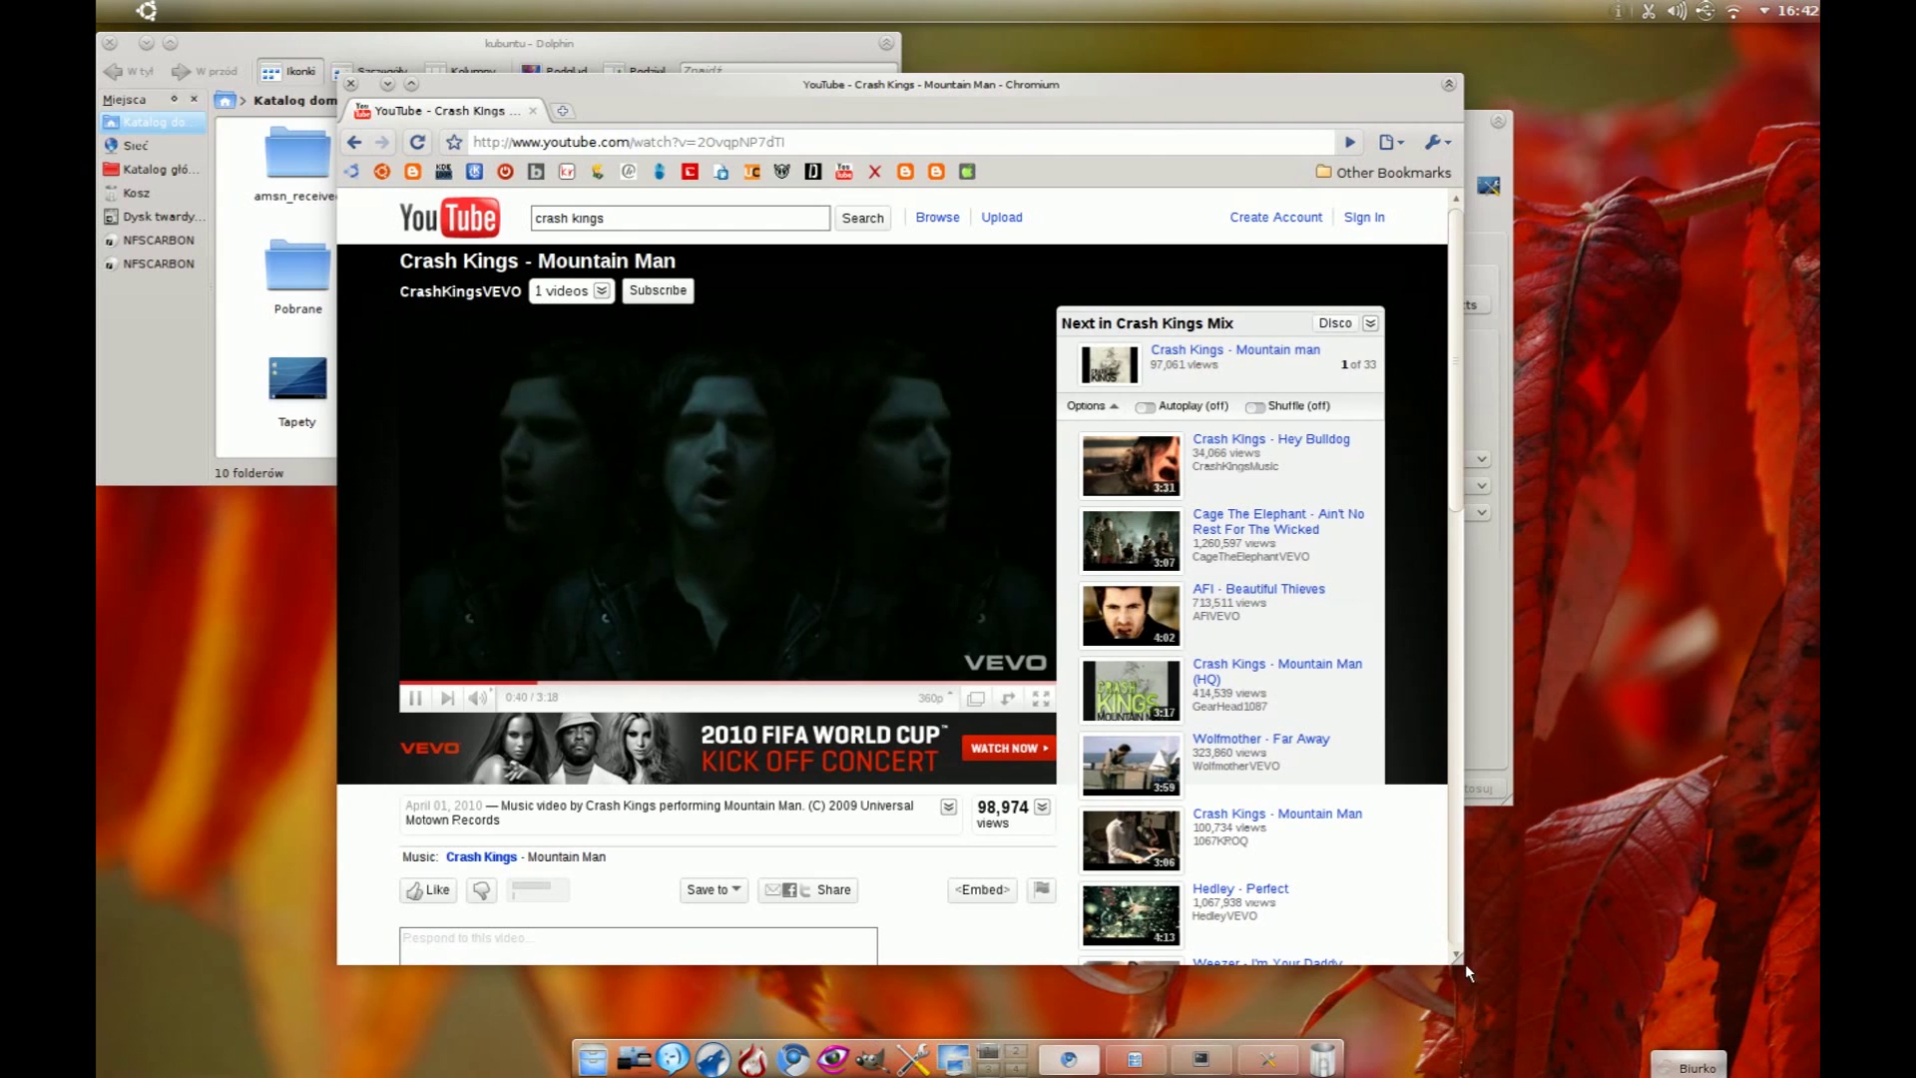
left_click_drag(1465, 962, 1447, 692)
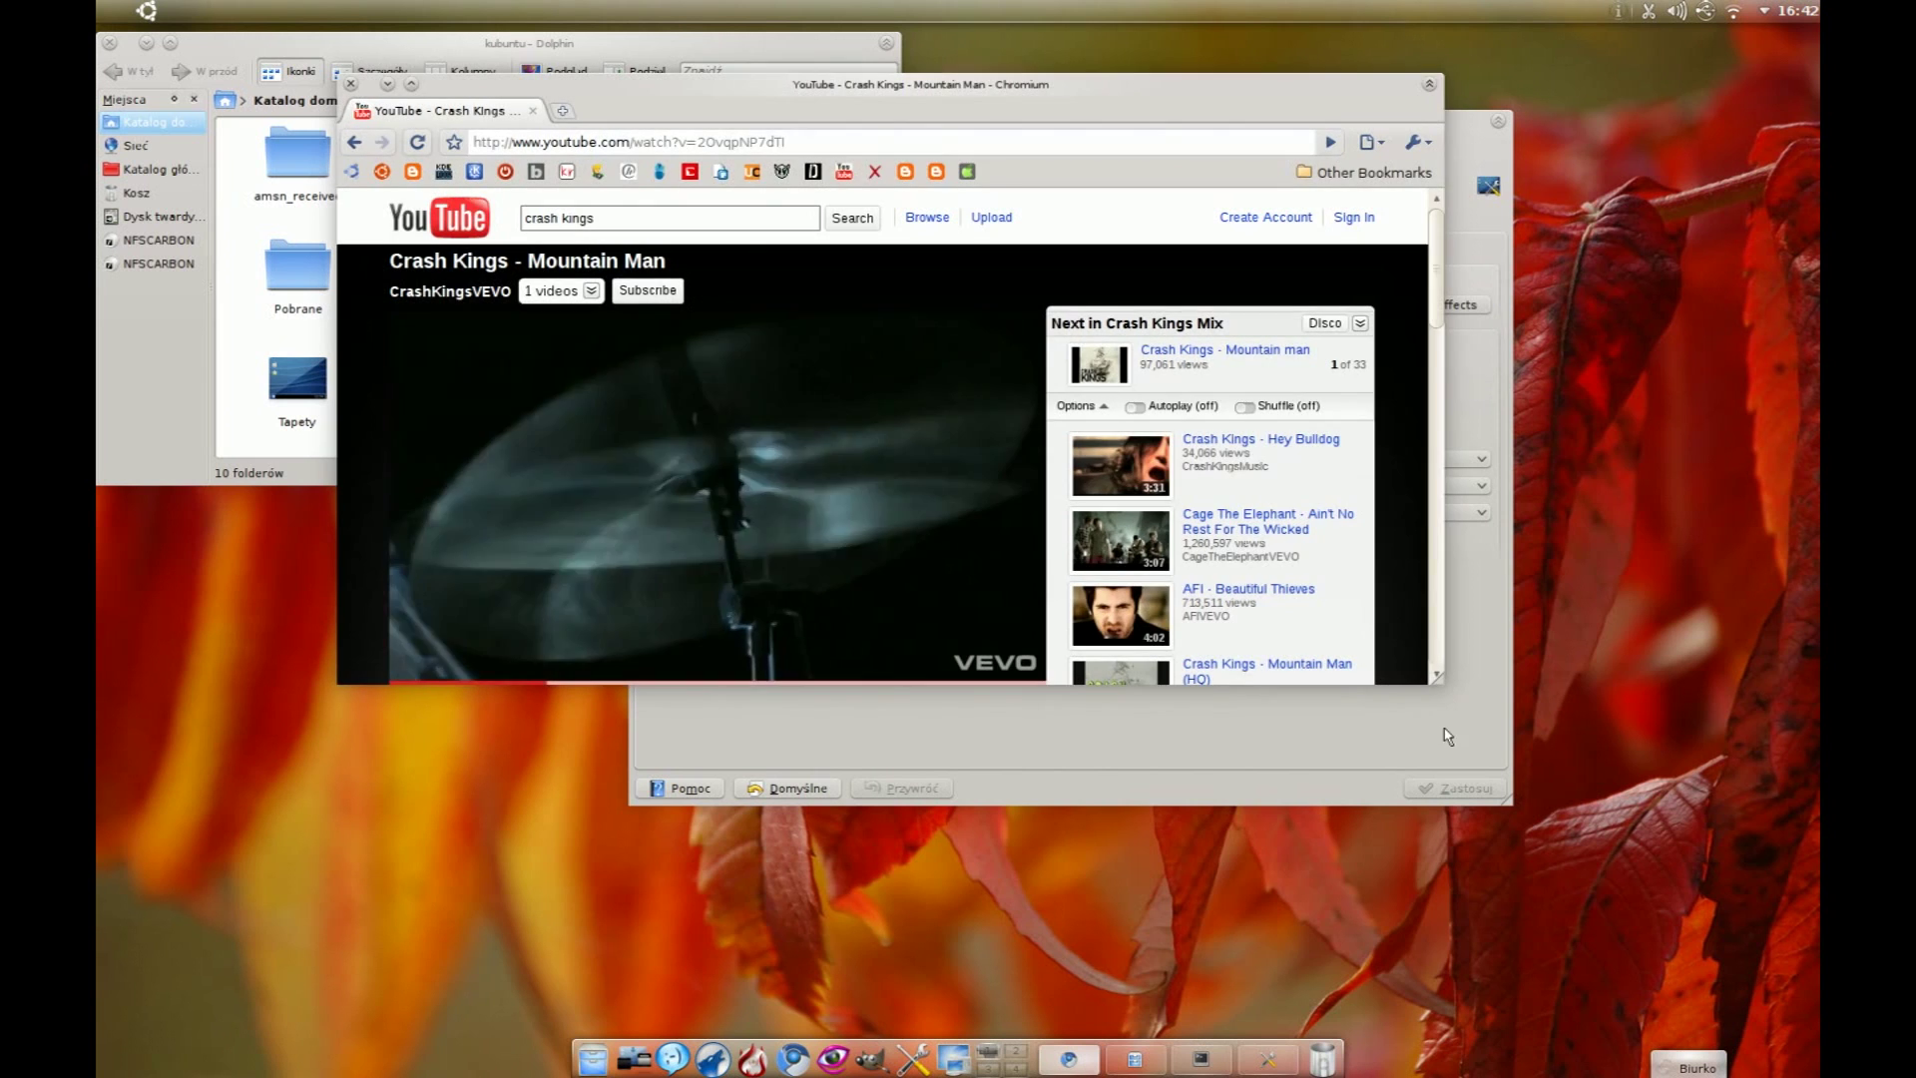
Step: Cycle through the open windows with the window switcher, ending on the Efekty pulpitu settings window
key("alt+Tab")
key("alt+Tab")
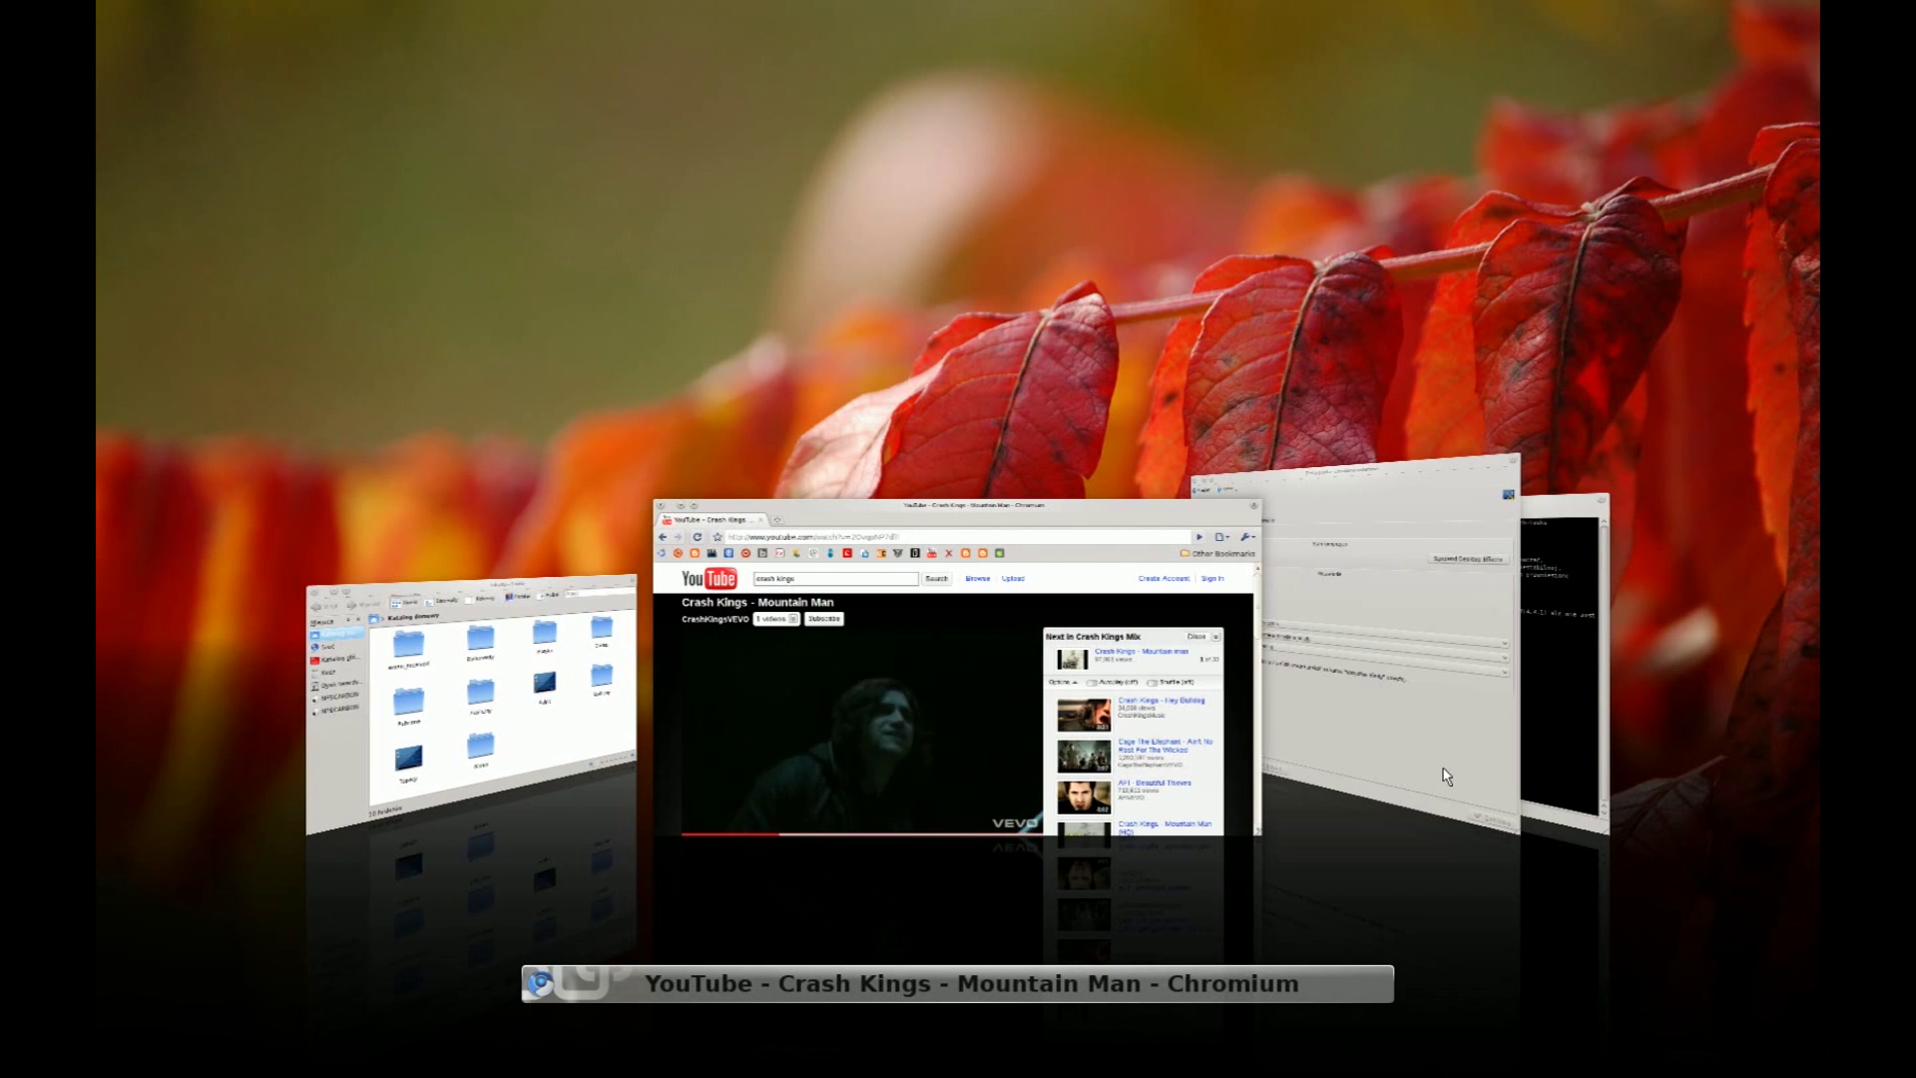
key("alt+Tab")
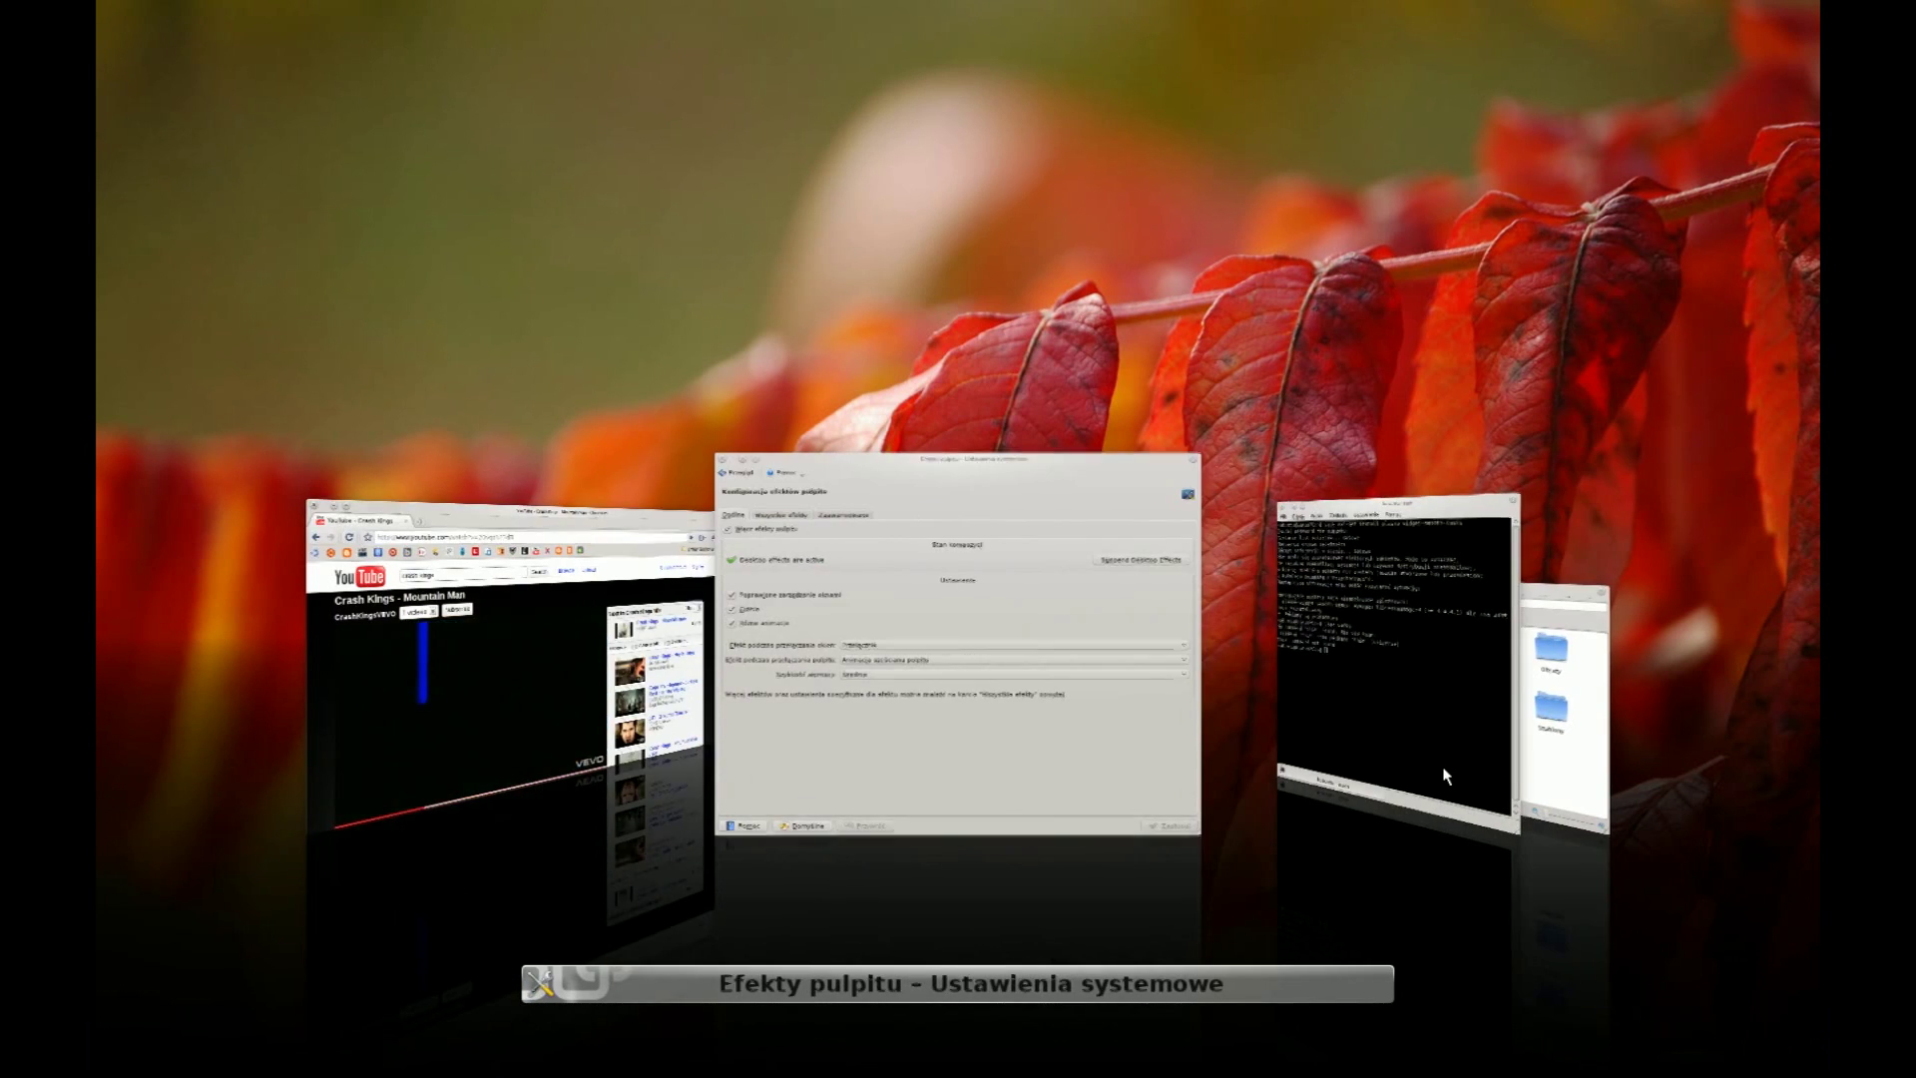
key("alt+Tab")
key("alt+Tab")
key("alt+Tab")
key("alt+Tab")
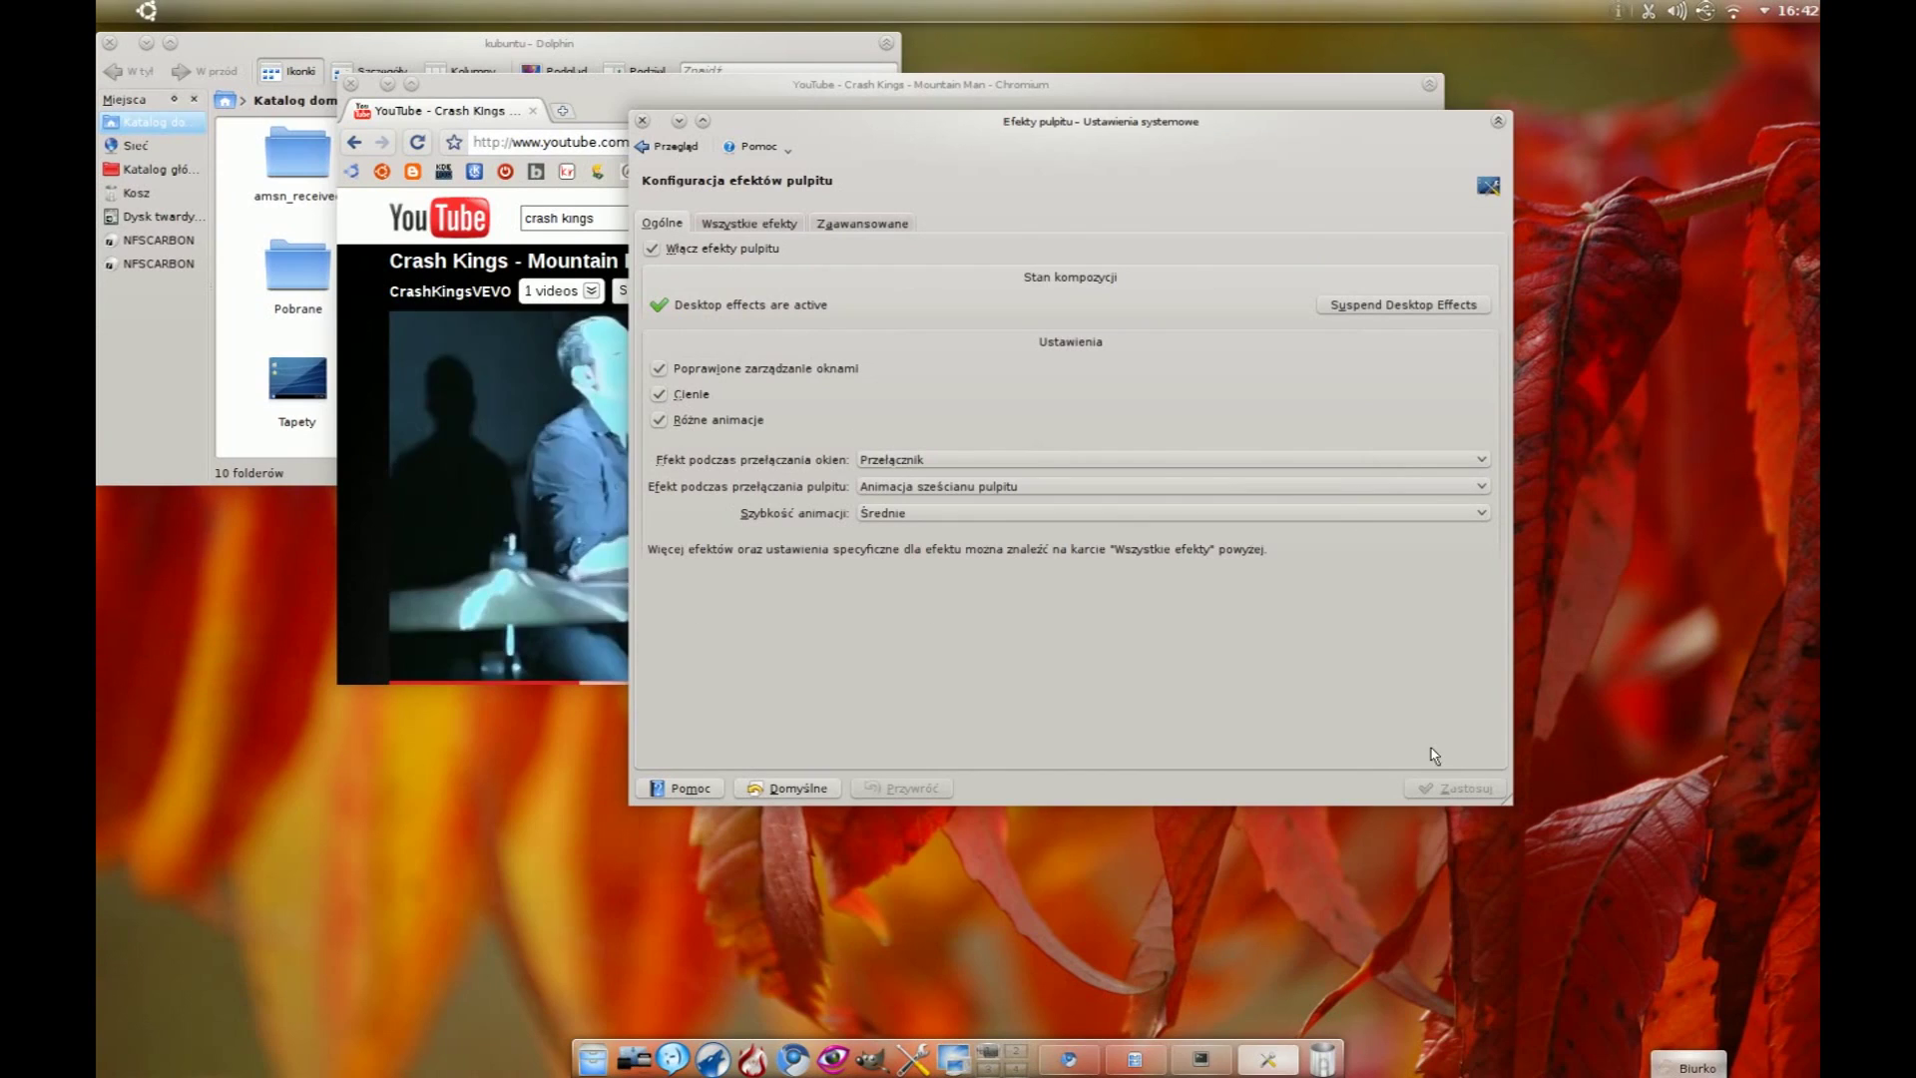
Step: Reopen the Efekty pulpitu module from the System Settings overview, and enable and apply the Glide effect among all effects
left_click(669, 146)
scroll(868, 274, "down", 3)
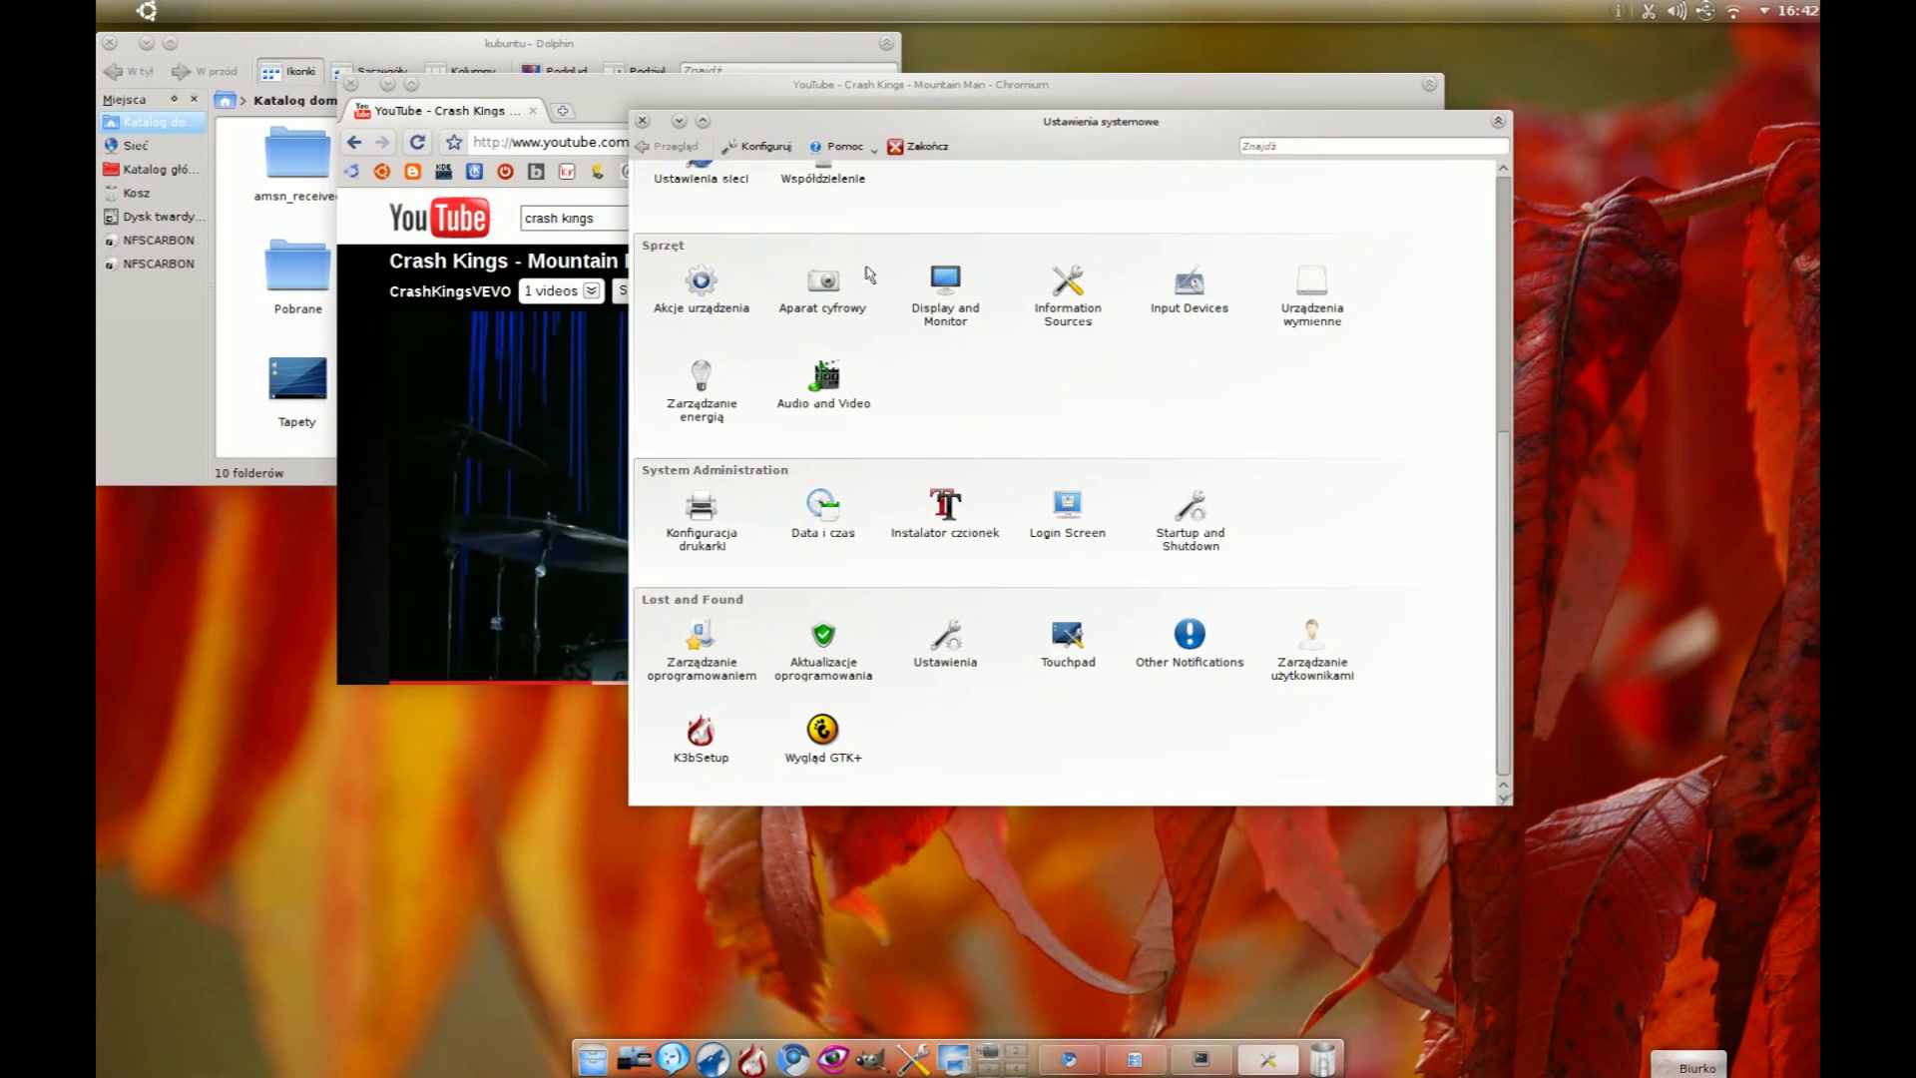
scroll(808, 294, "up", 3)
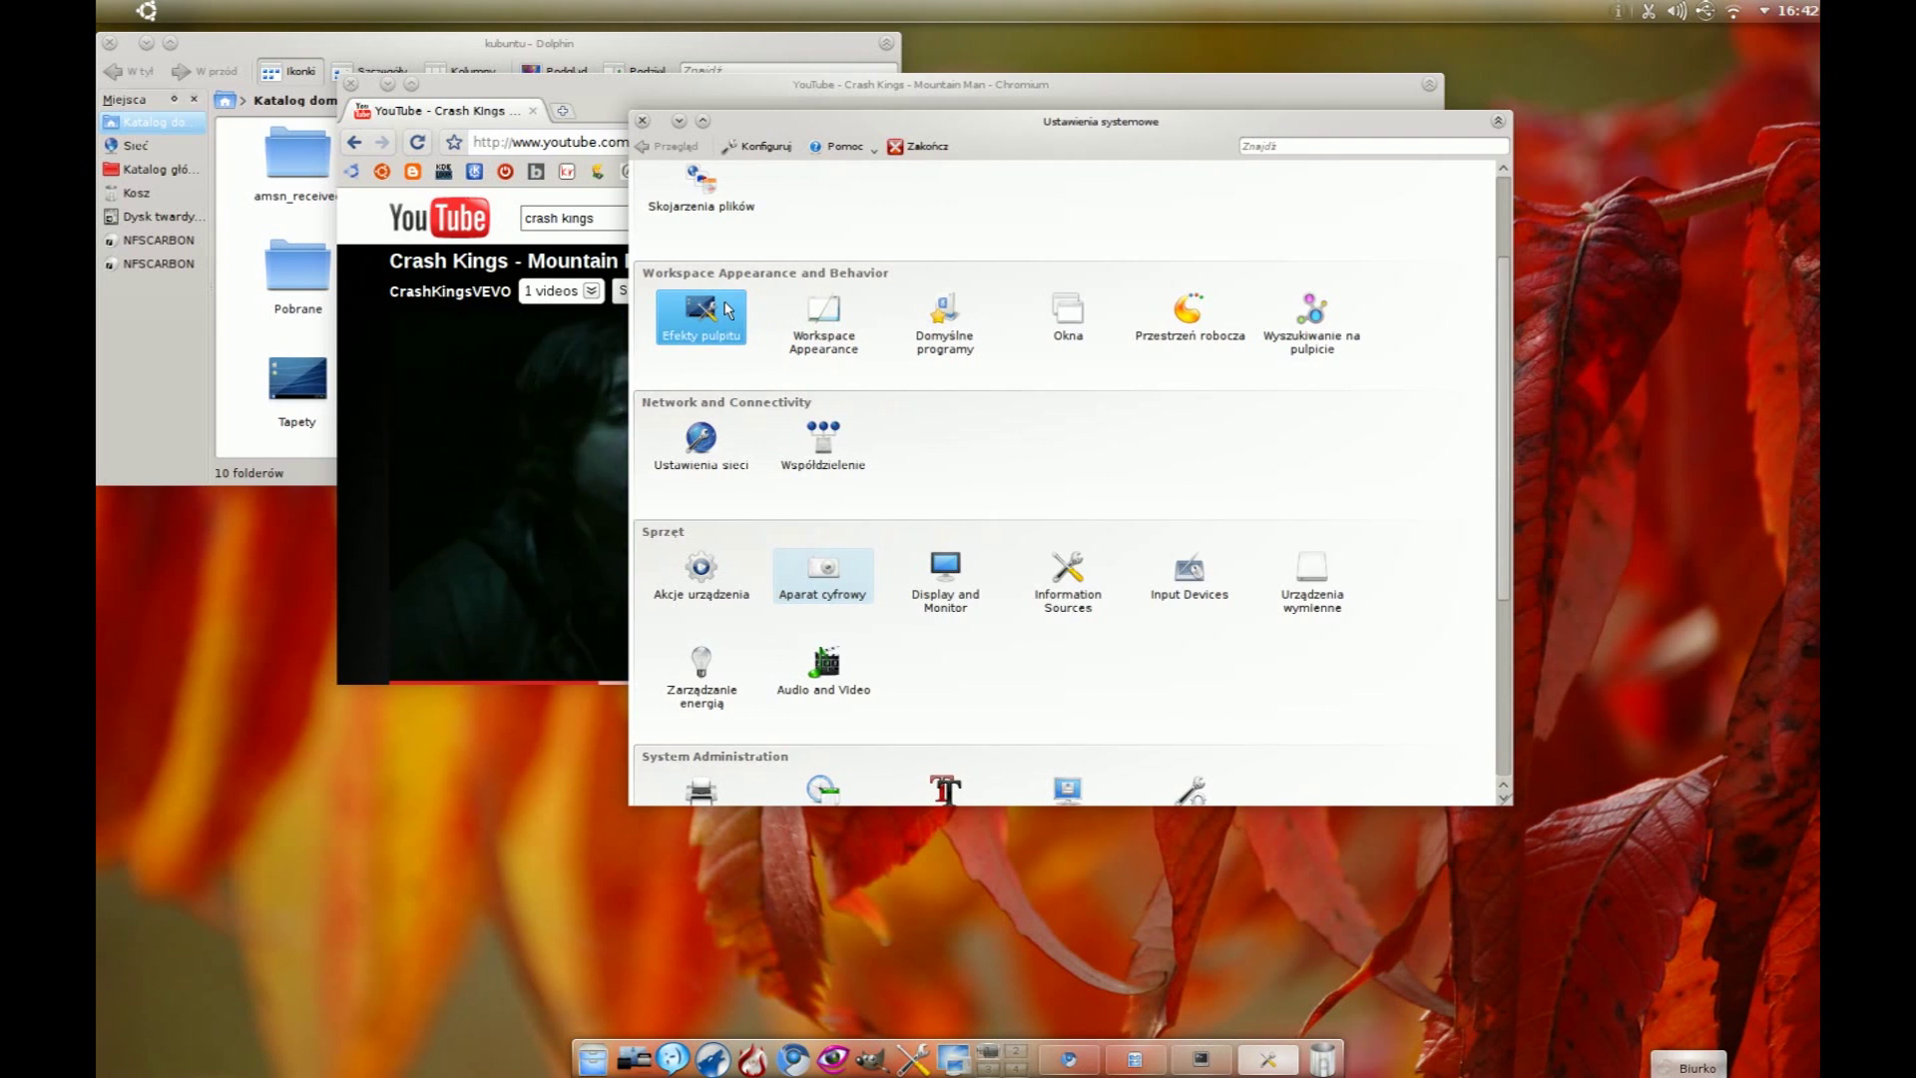
left_click(728, 309)
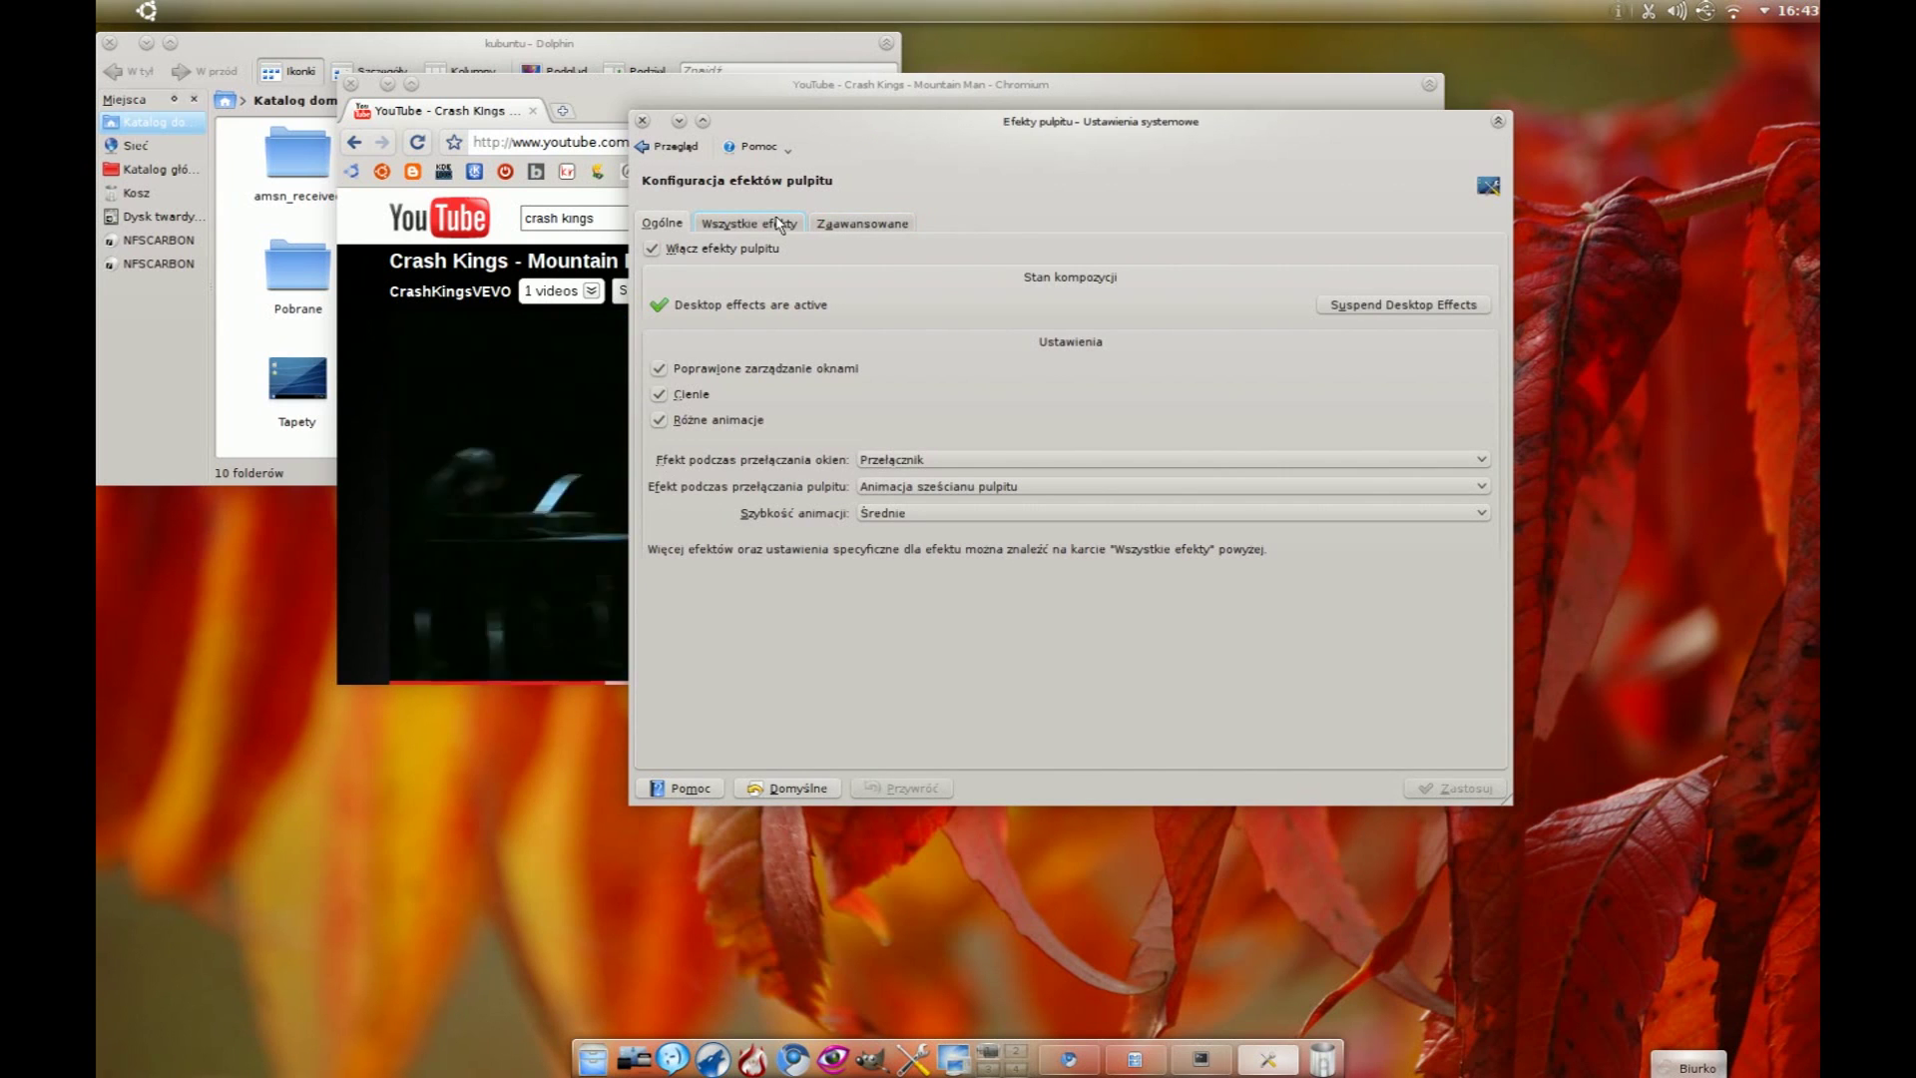
left_click(780, 224)
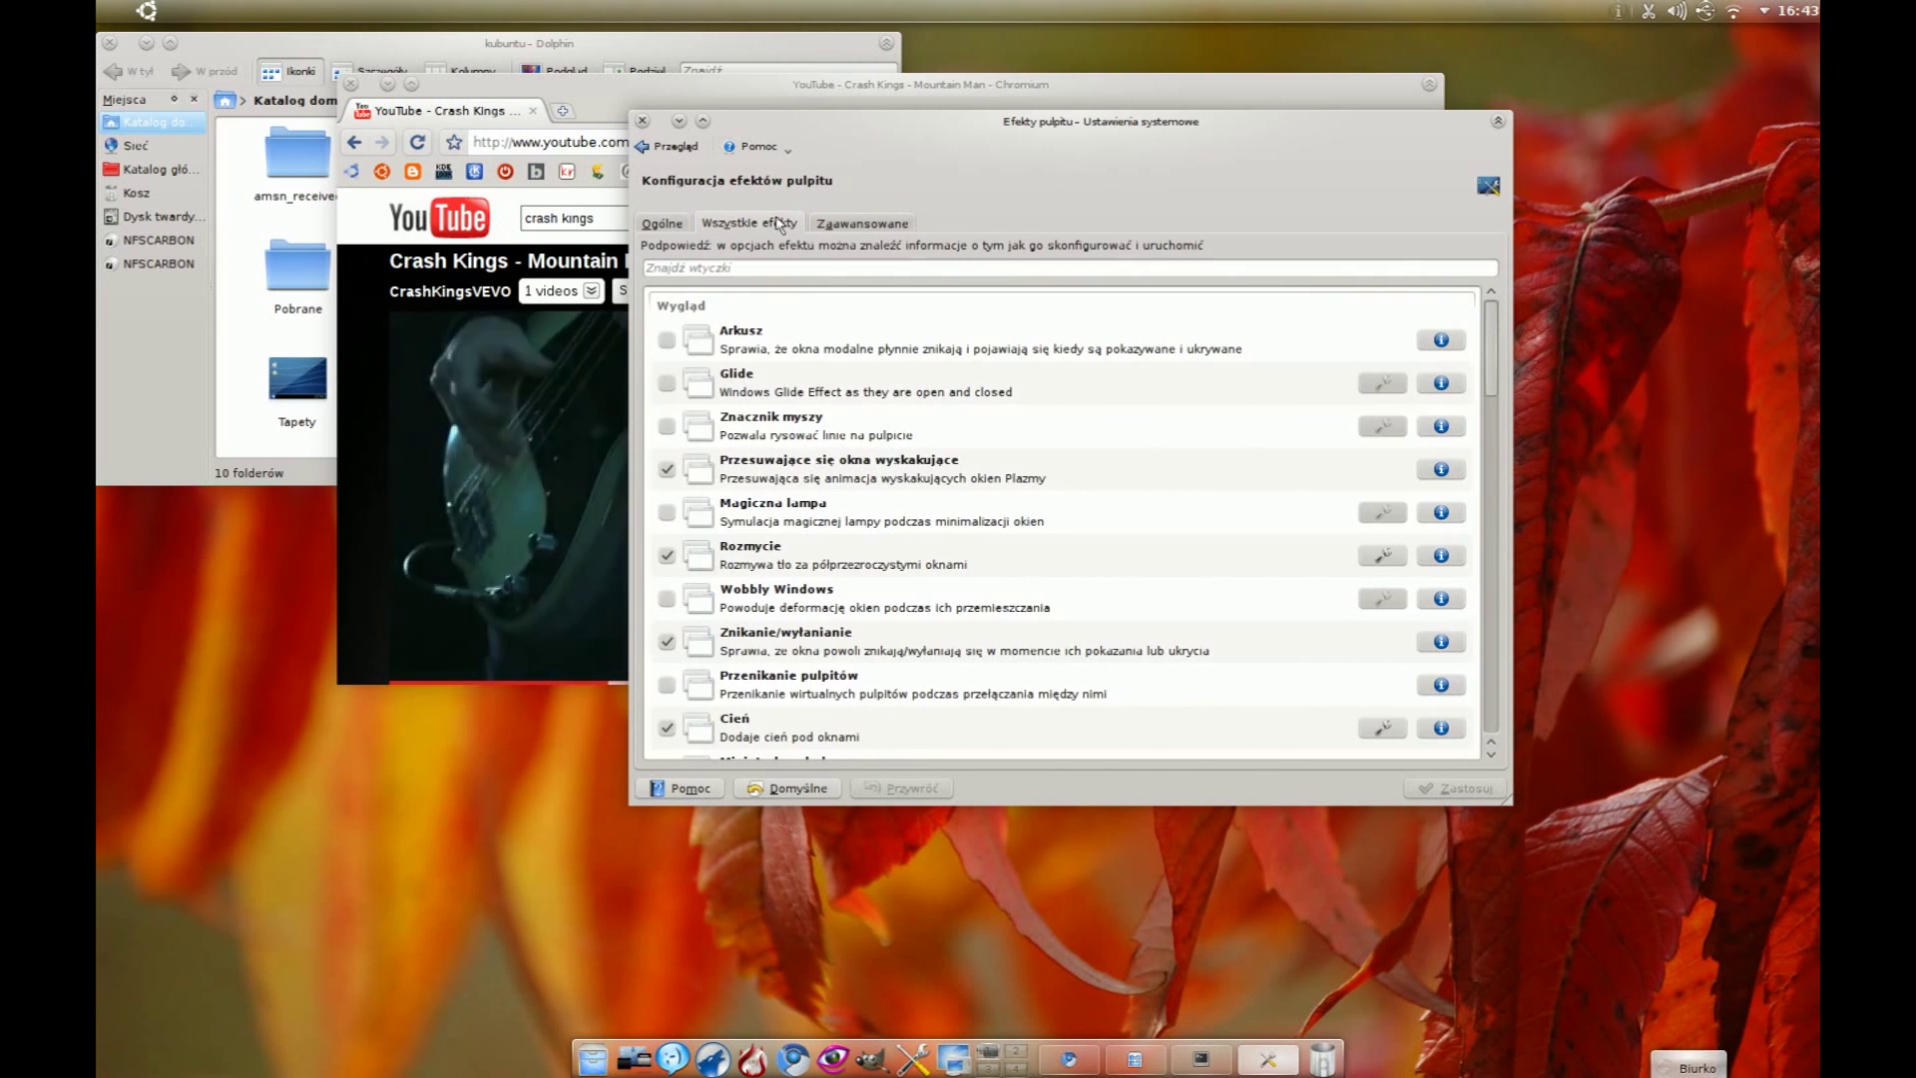
left_click(887, 392)
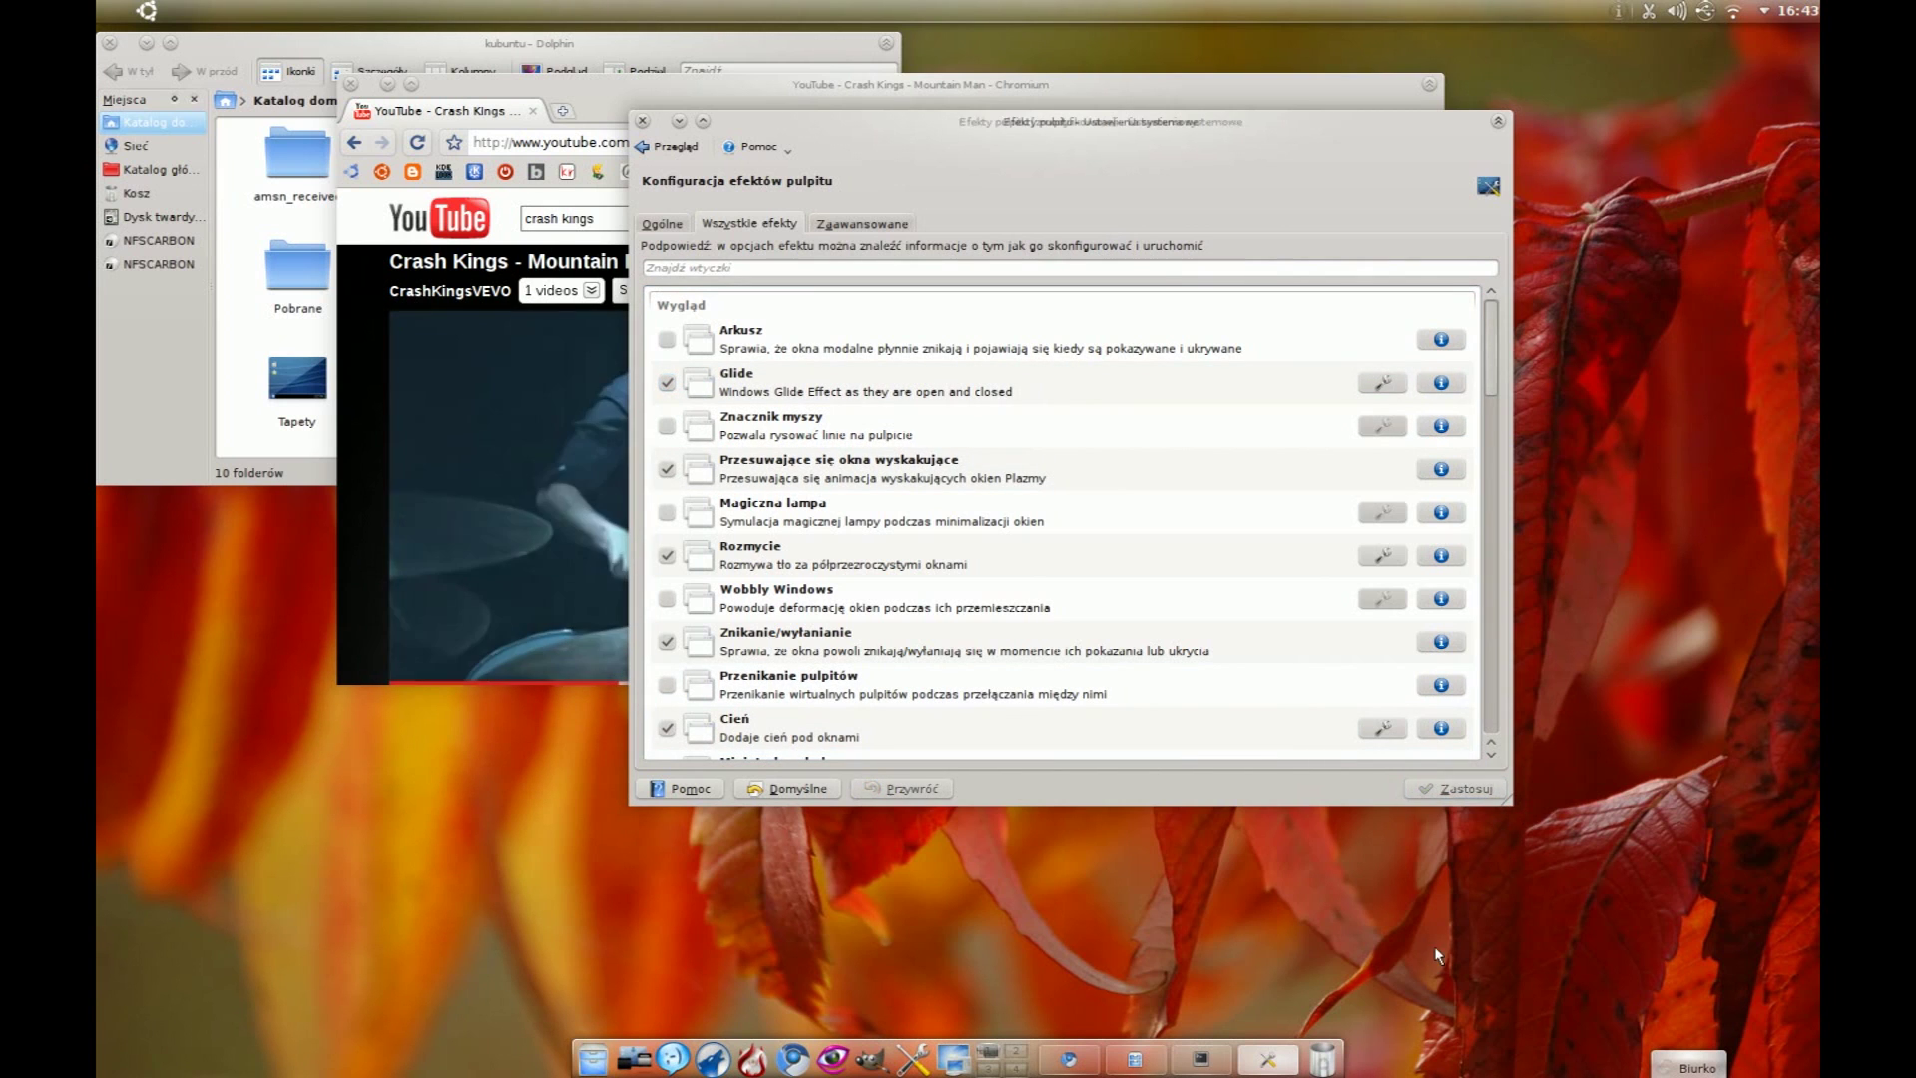
left_click(1462, 788)
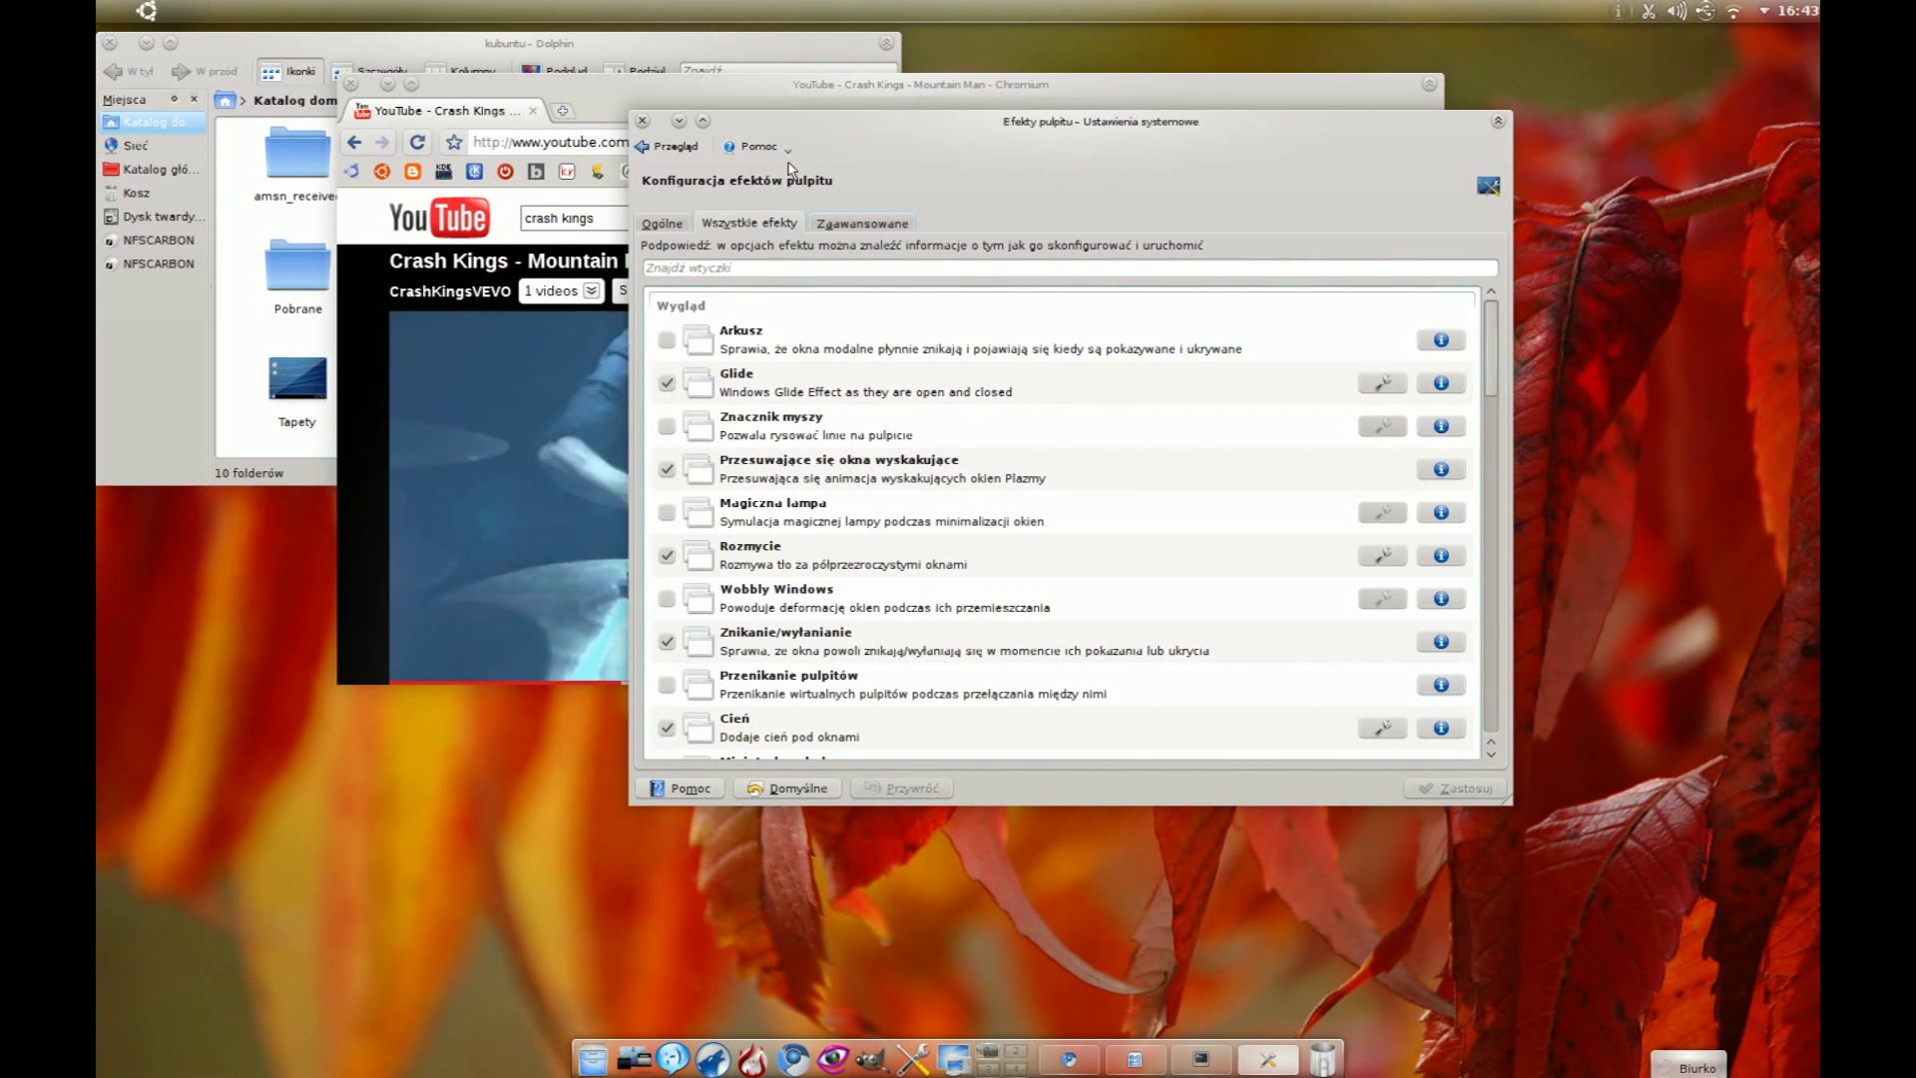
Step: Clear the desktop by closing System Settings and Dolphin and minimizing the browser window
left_click(642, 121)
left_click(387, 83)
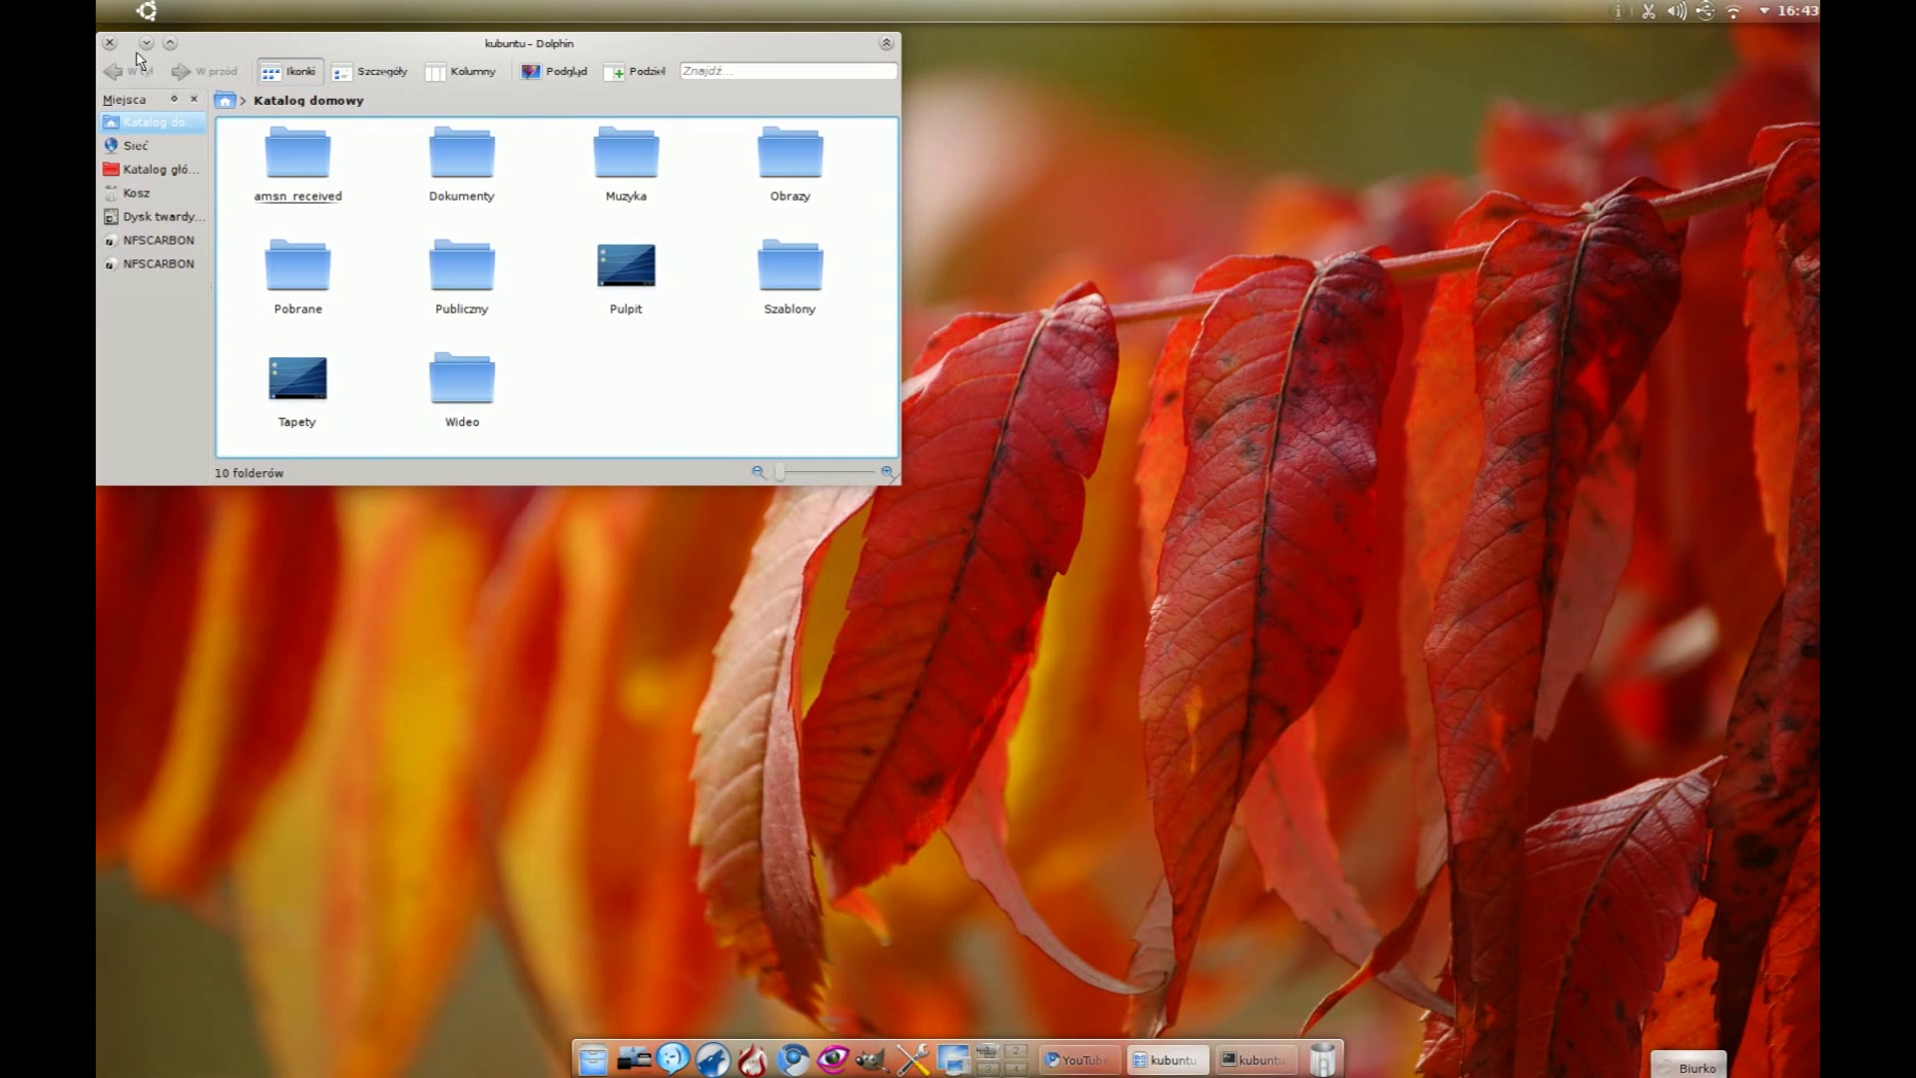
left_click(110, 44)
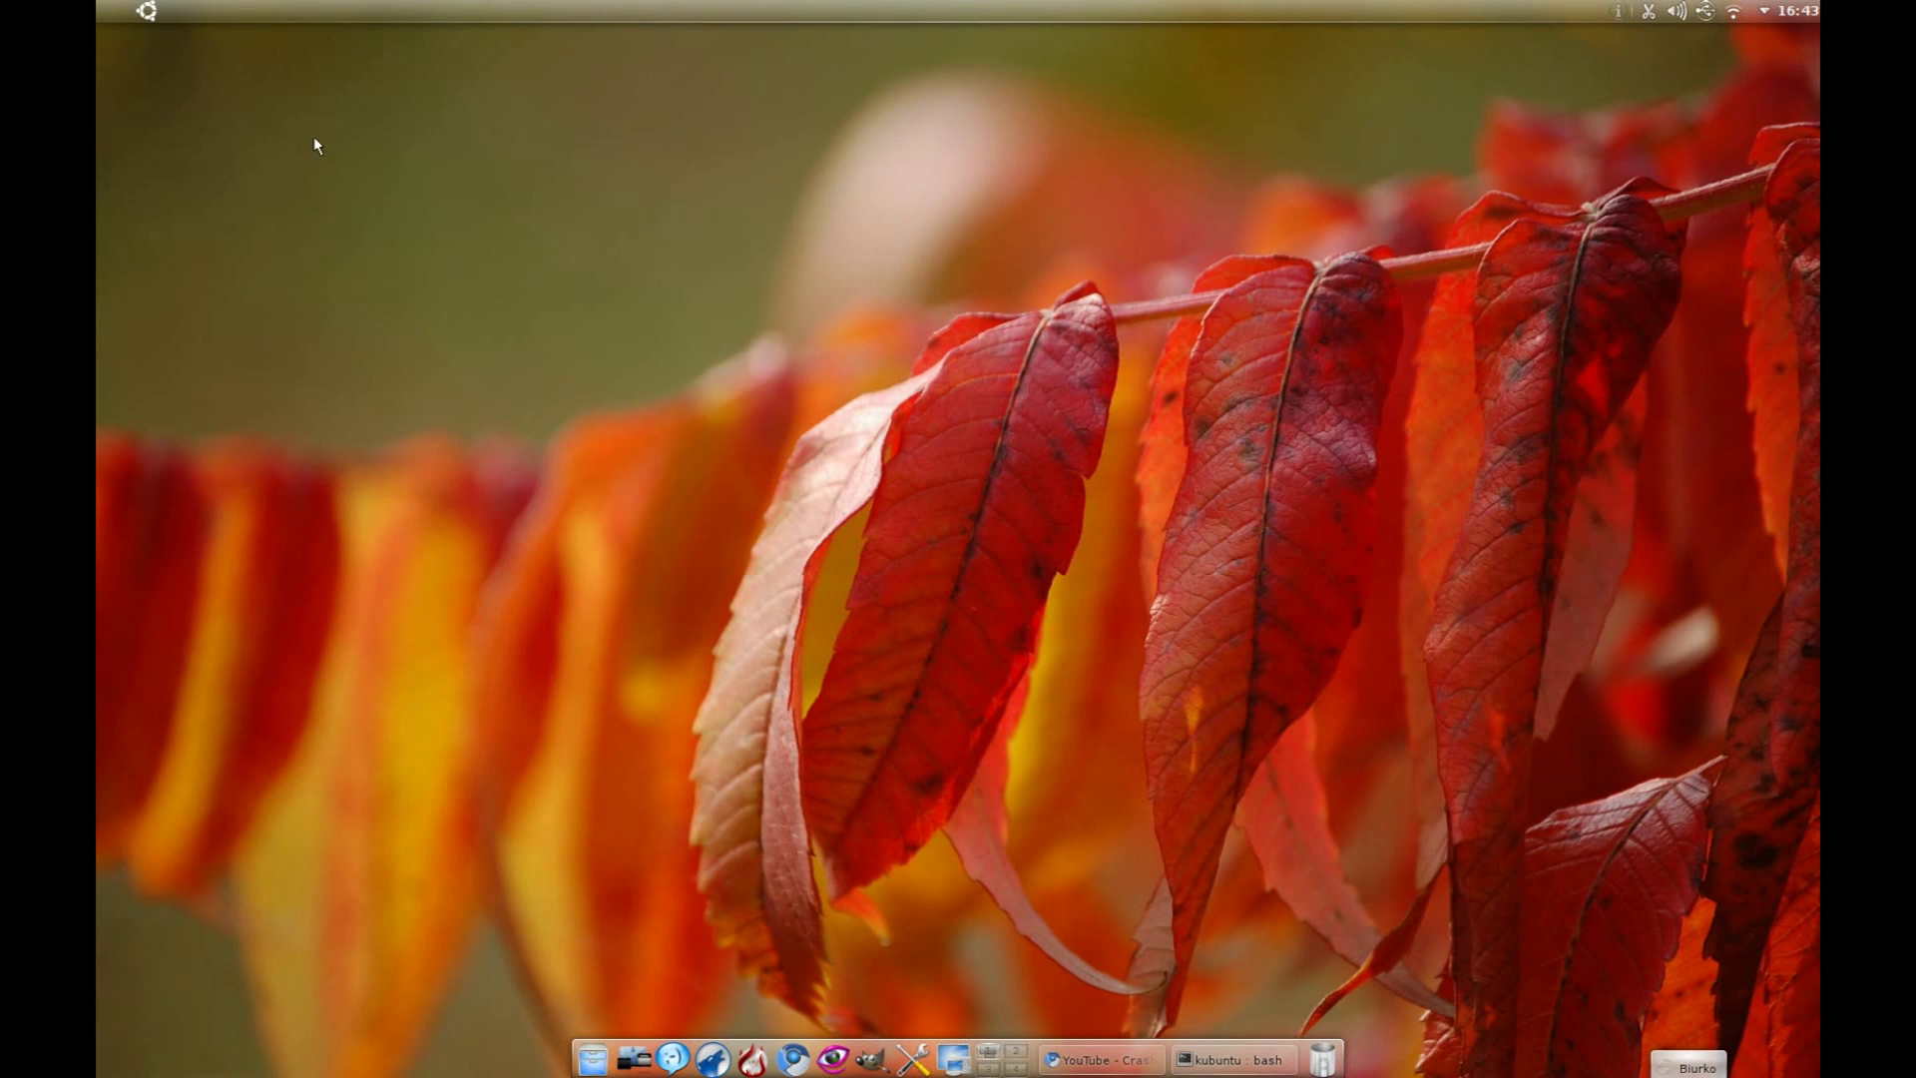
Step: Open Dolphin, move its window toward the middle of the desktop, and close it to demonstrate the Glide effect
left_click(597, 1060)
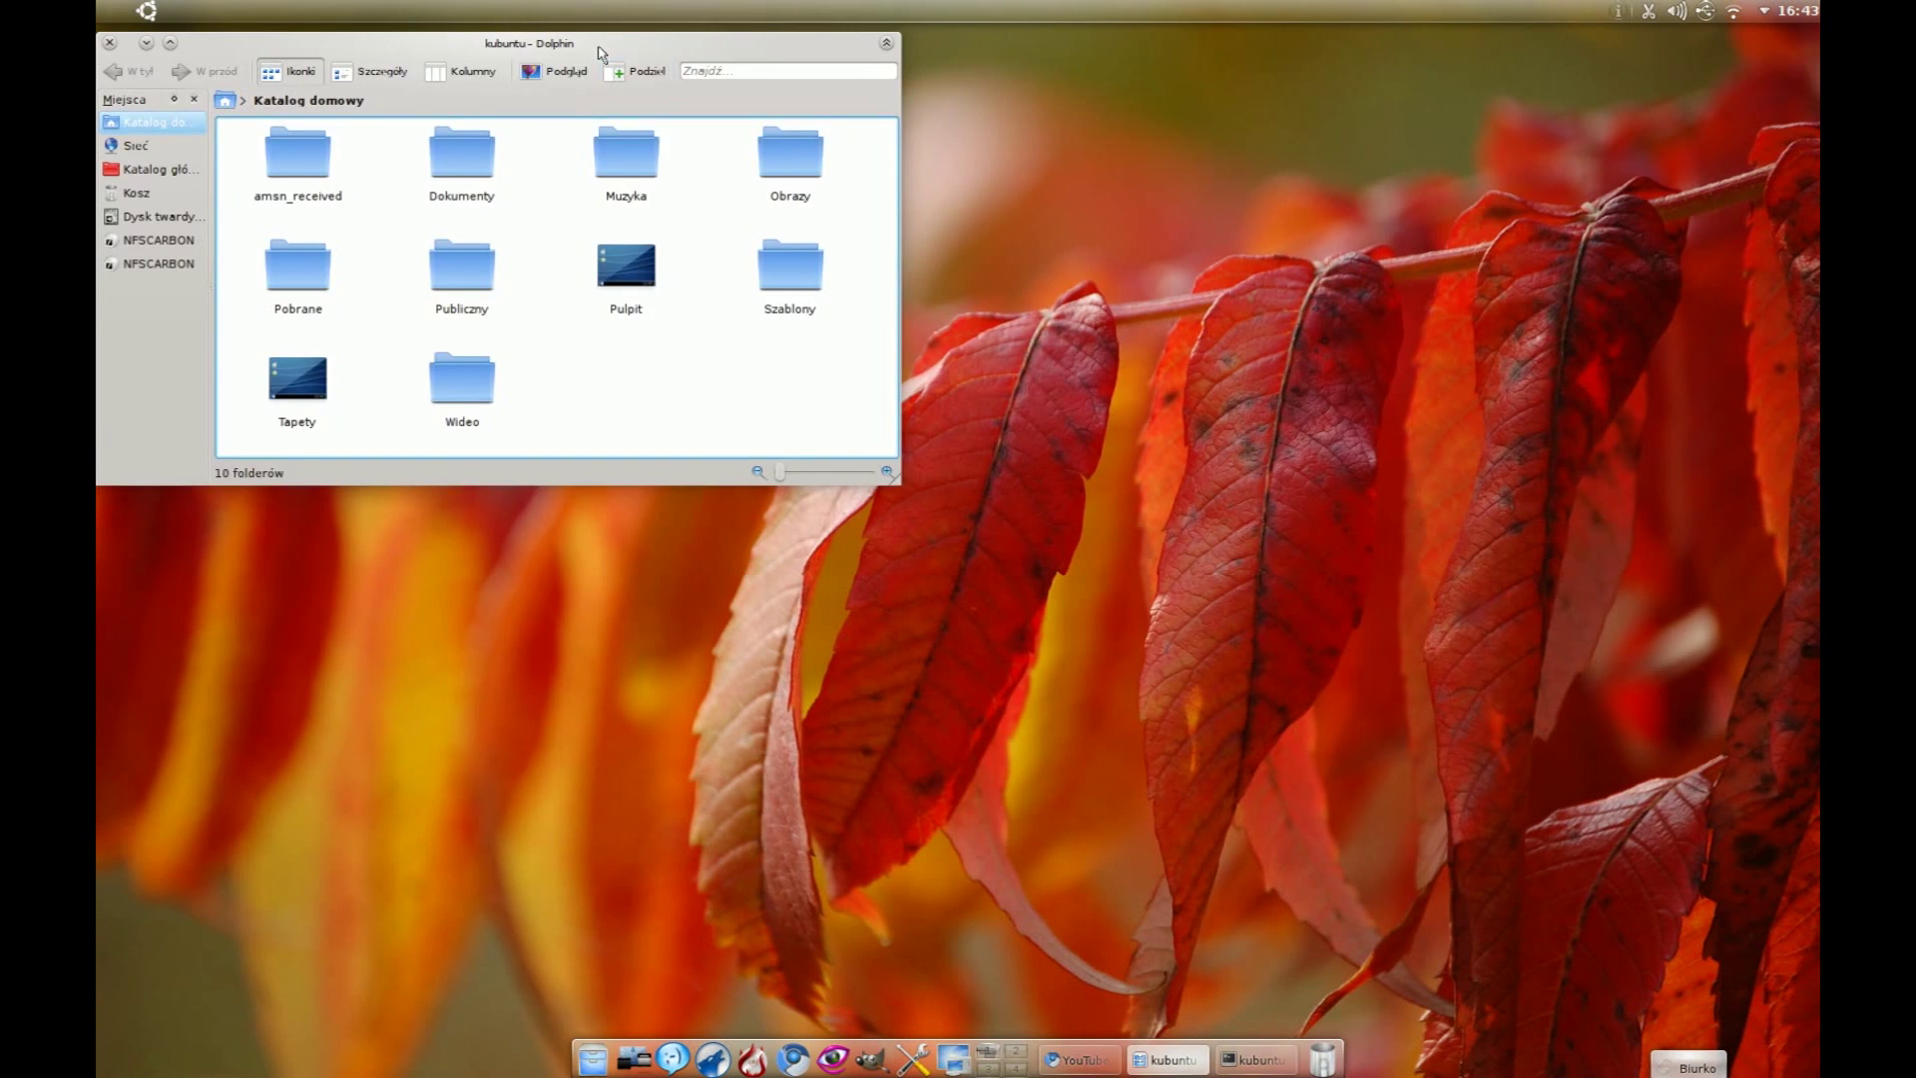
left_click_drag(599, 50, 1201, 195)
left_click(711, 190)
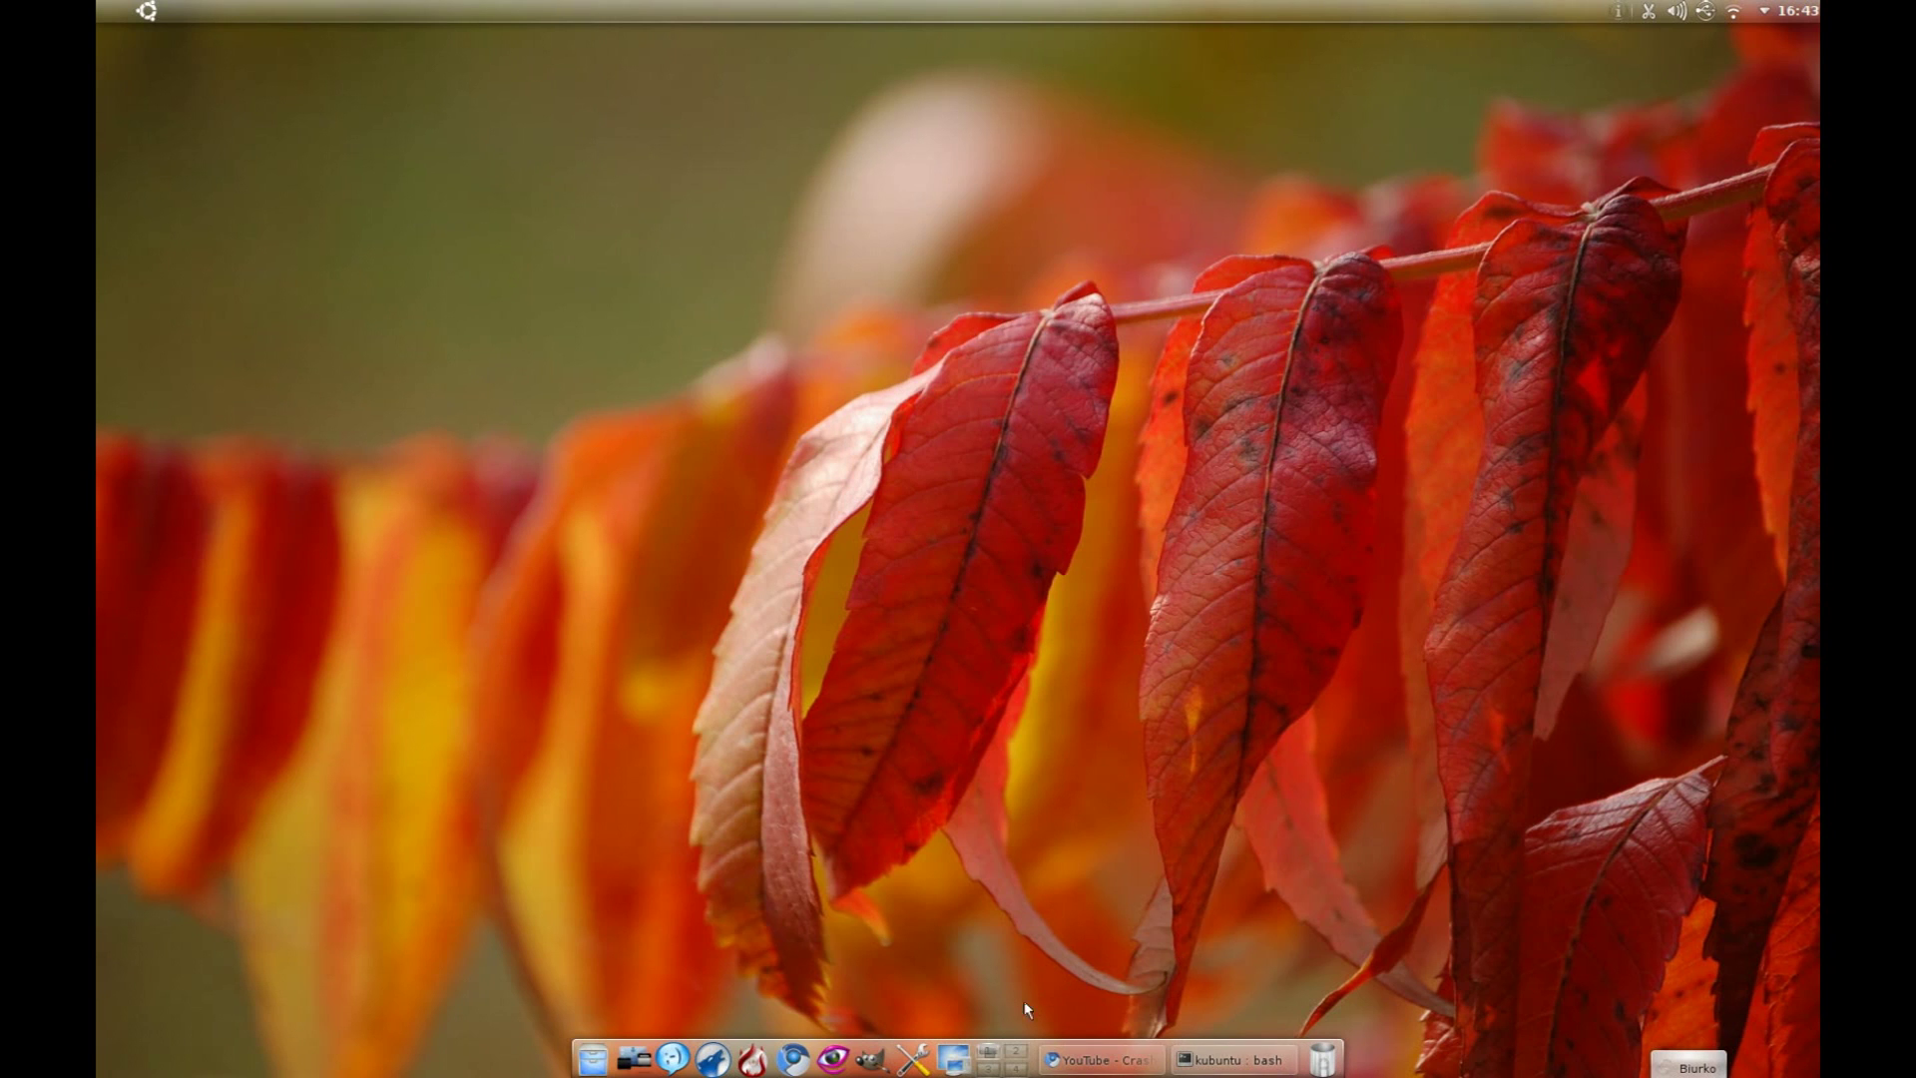
Step: Open System Settings, move its window toward the middle of the desktop, and open the window behaviour page of the Okna module
left_click(908, 1062)
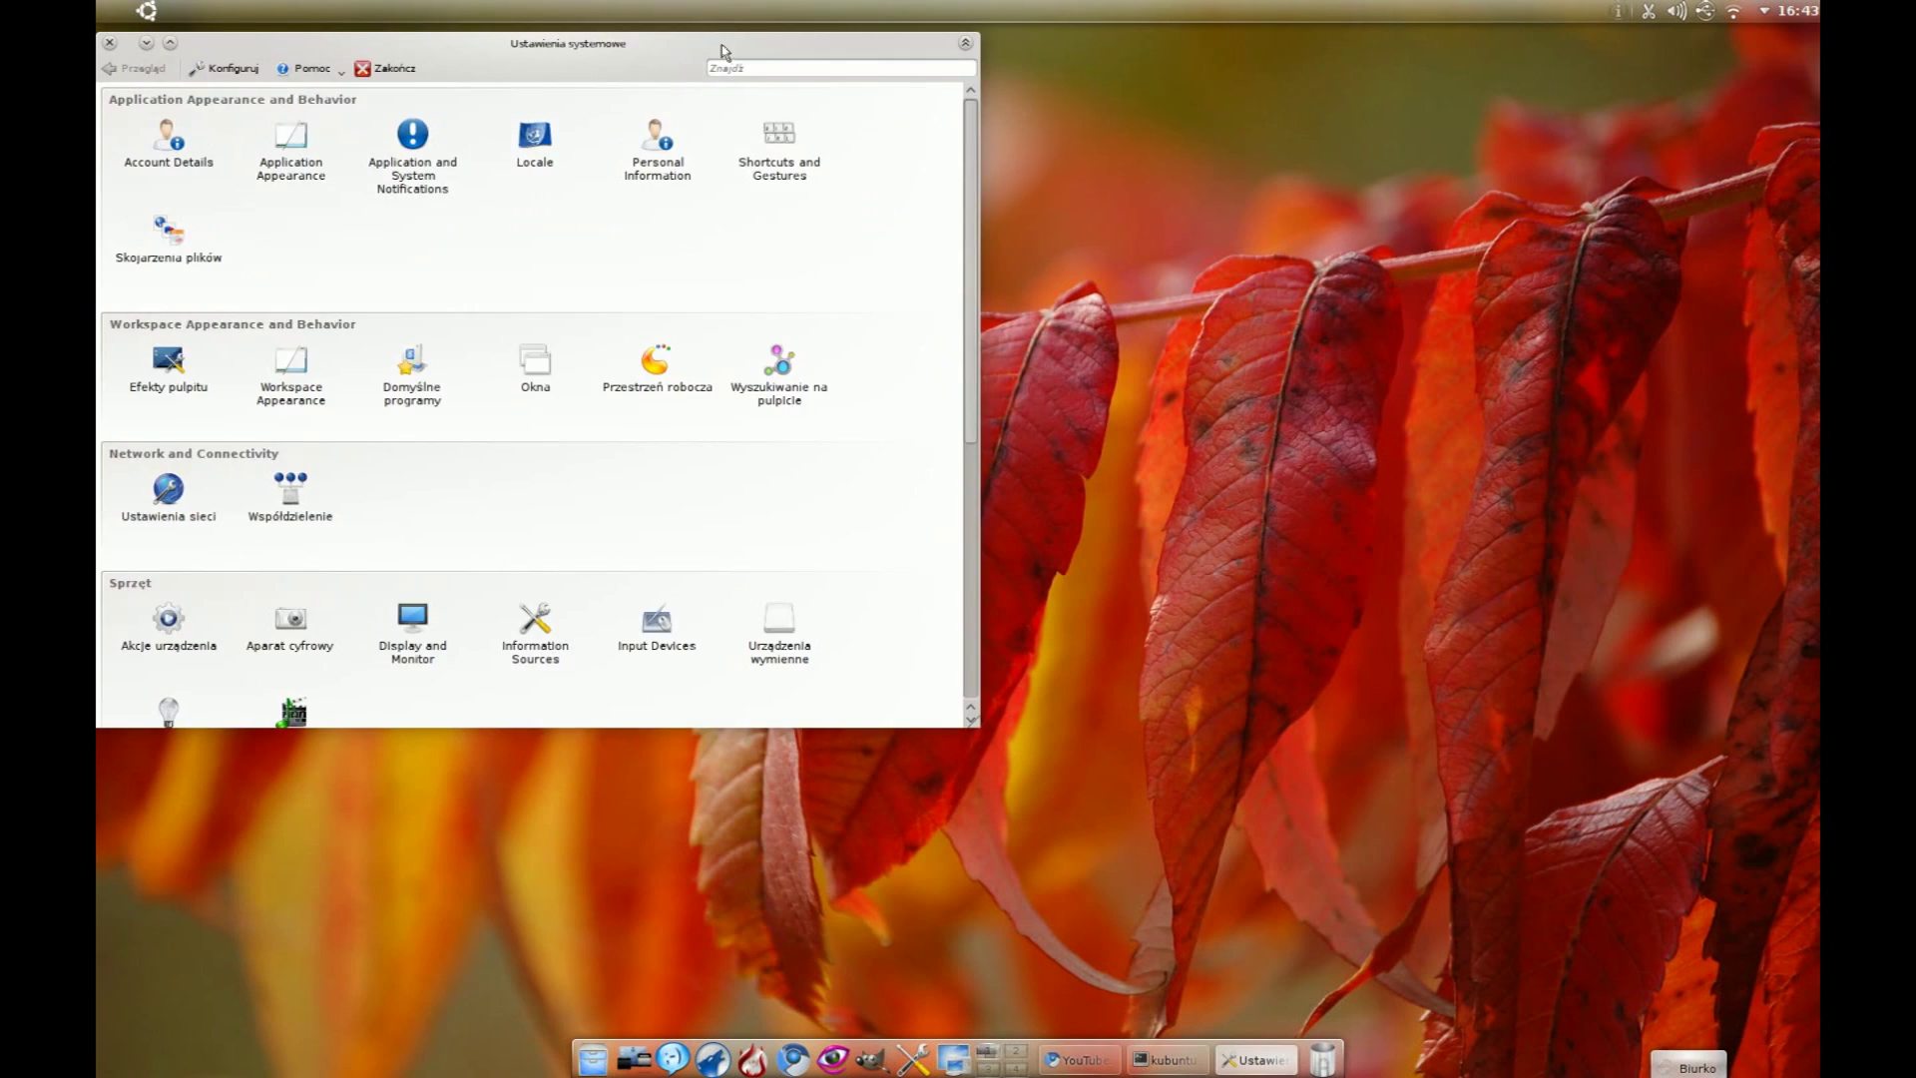
left_click_drag(723, 51, 1078, 103)
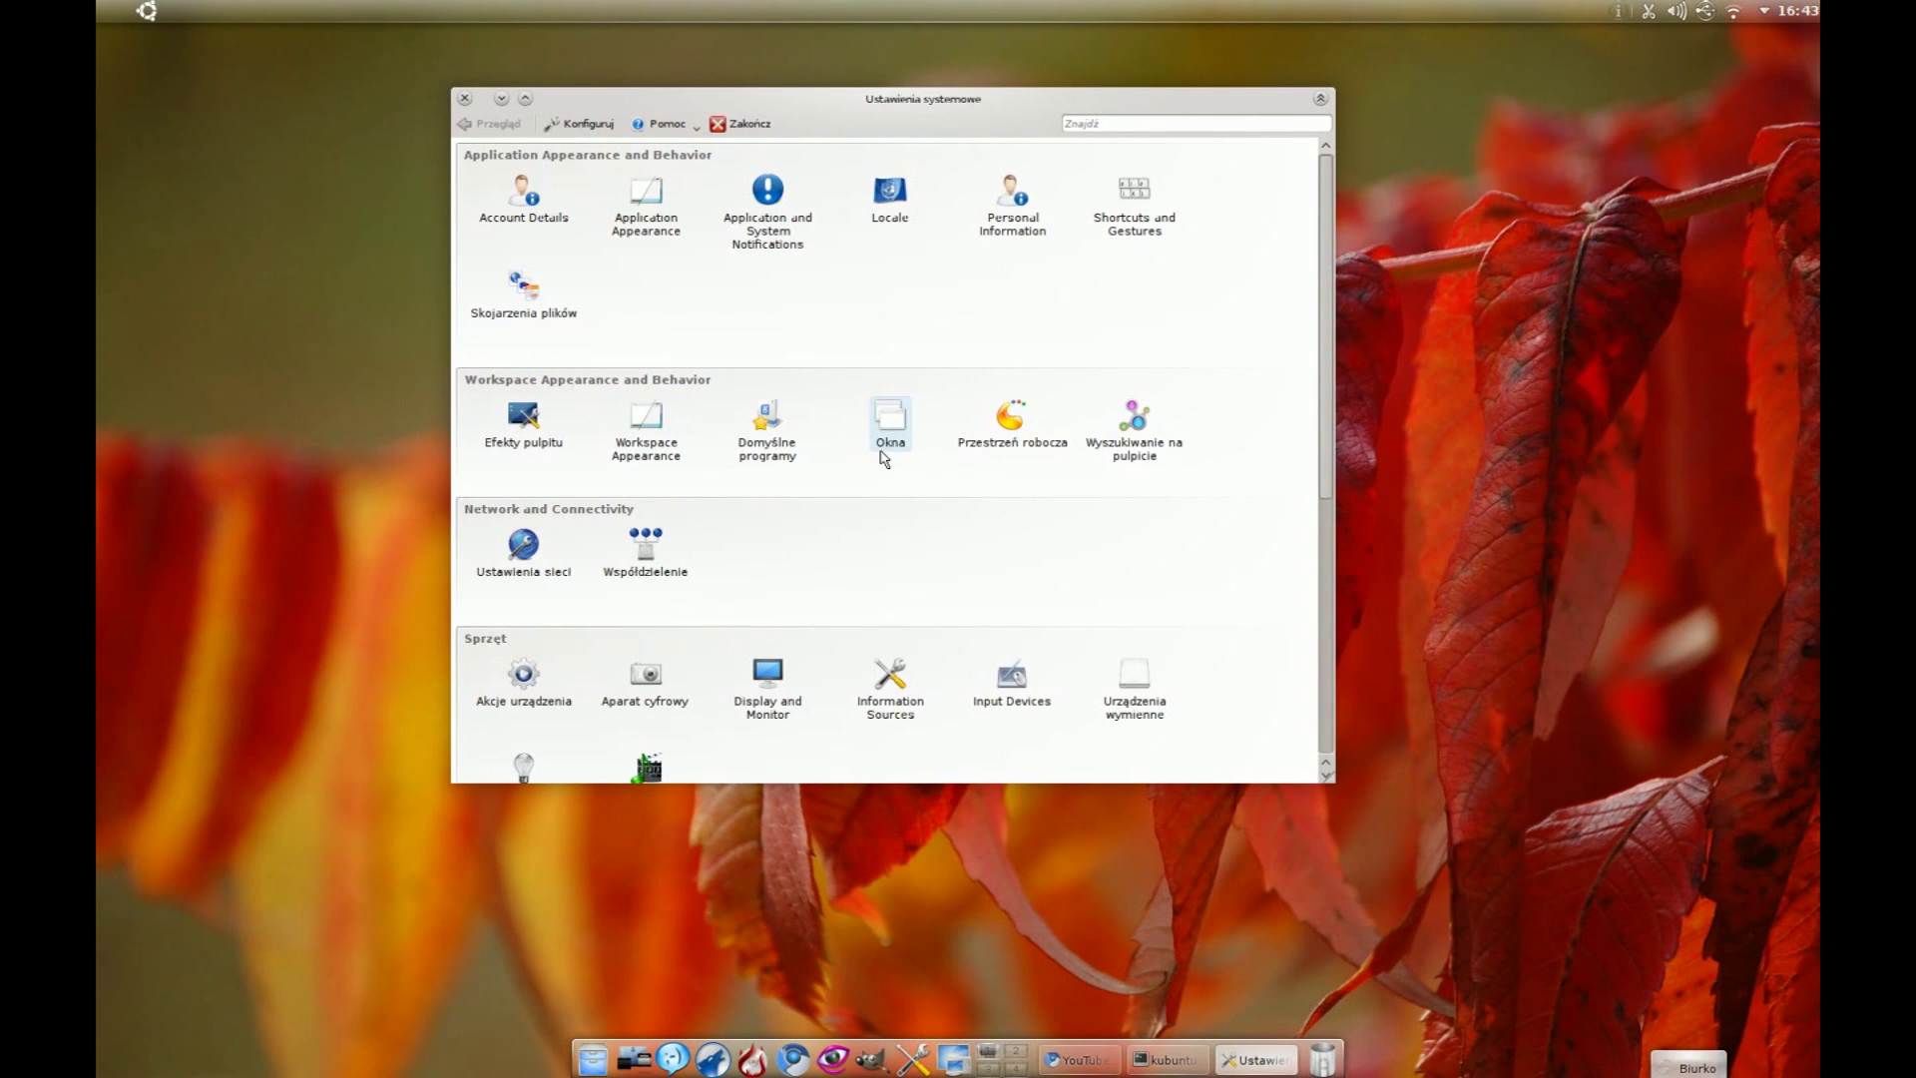
left_click(882, 458)
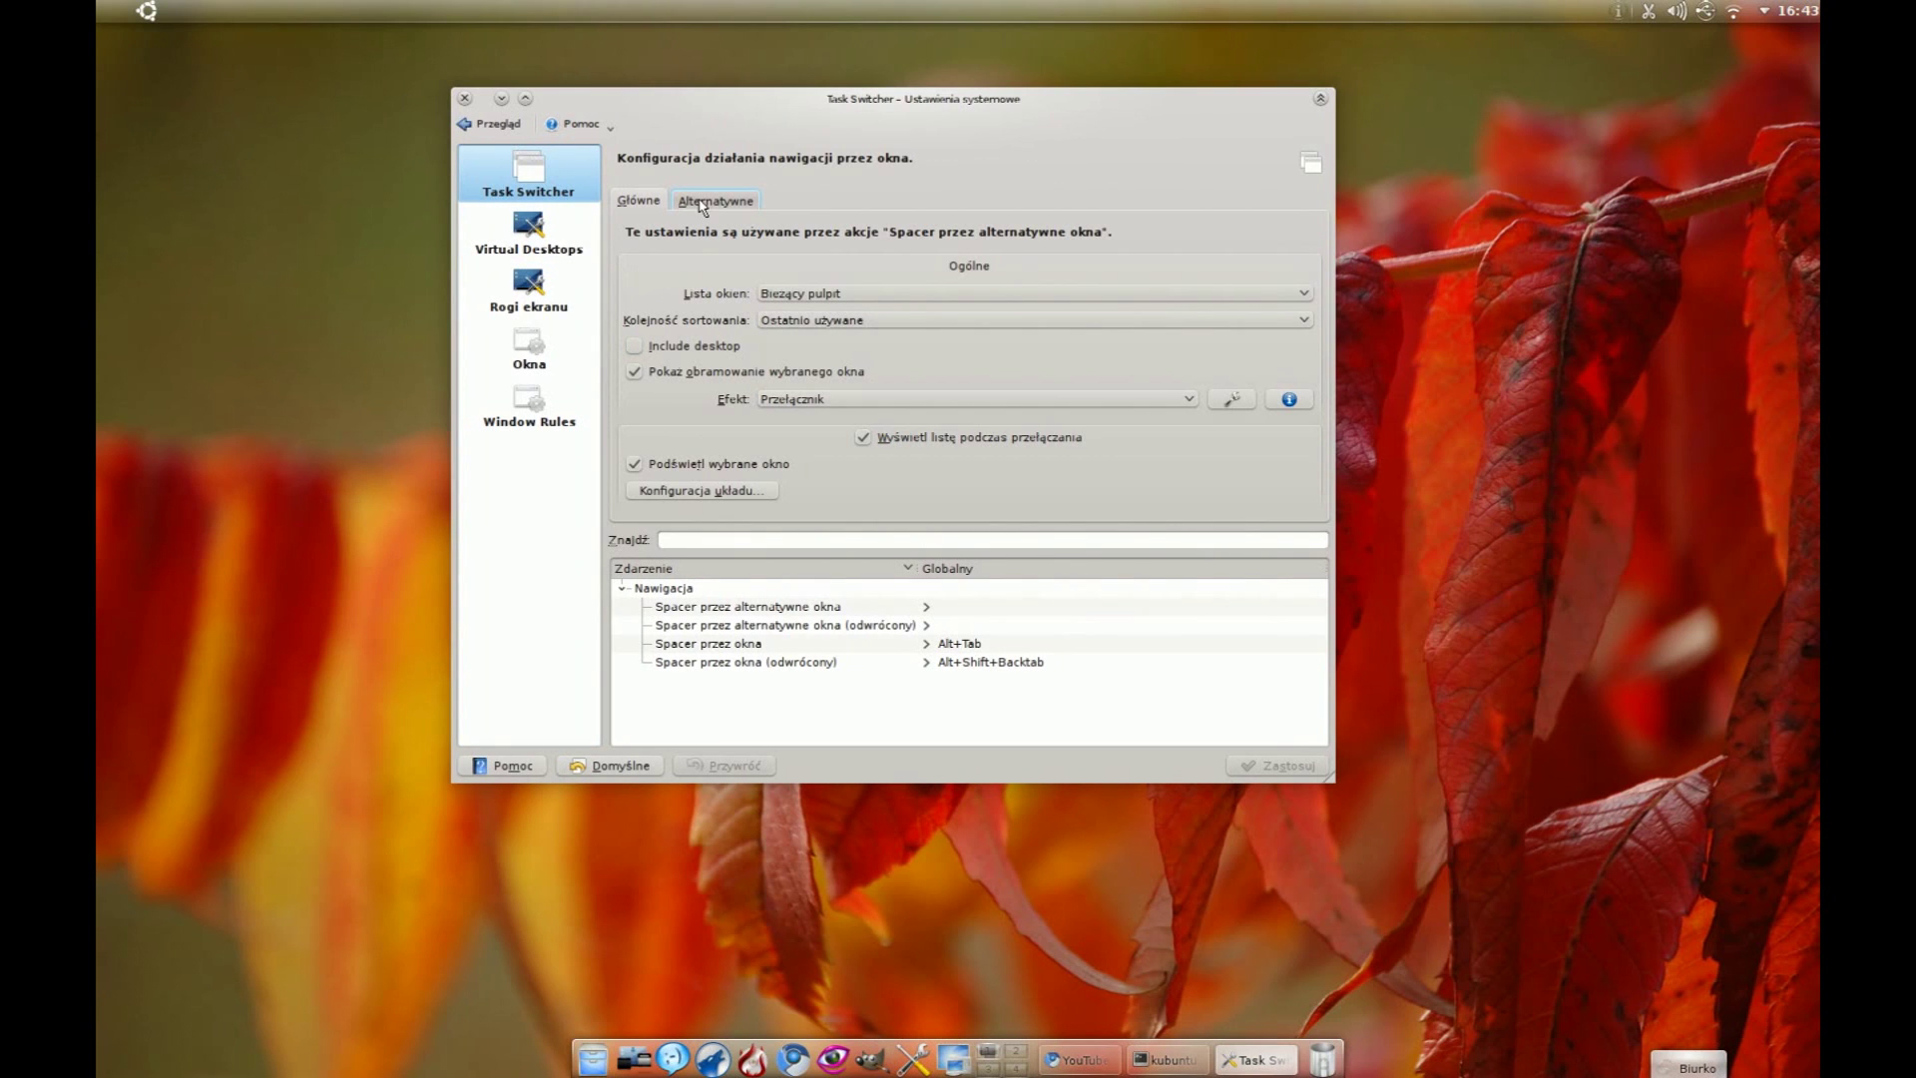
left_click(529, 349)
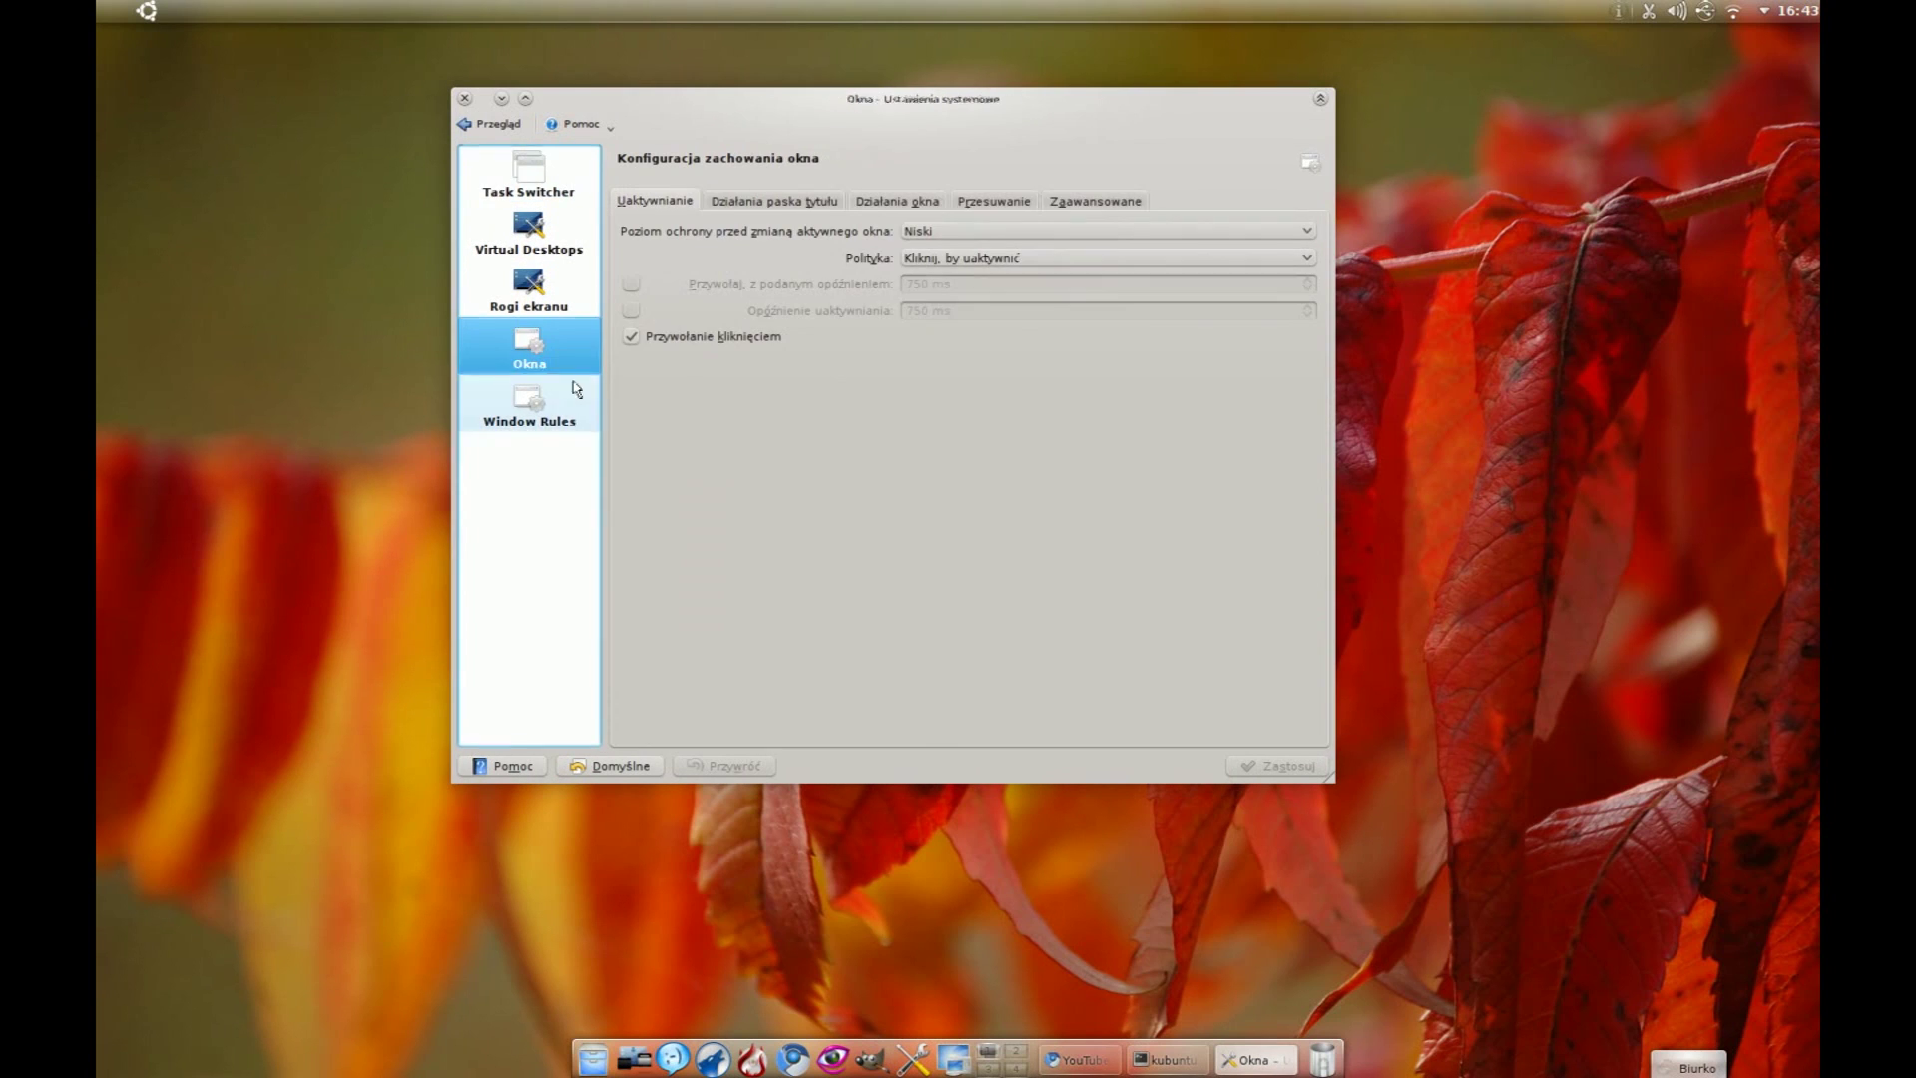
Step: In the advanced window behaviour options, set the window placement to Wyśrodkowane, apply it, and close System Settings
left_click(1125, 203)
left_click(803, 405)
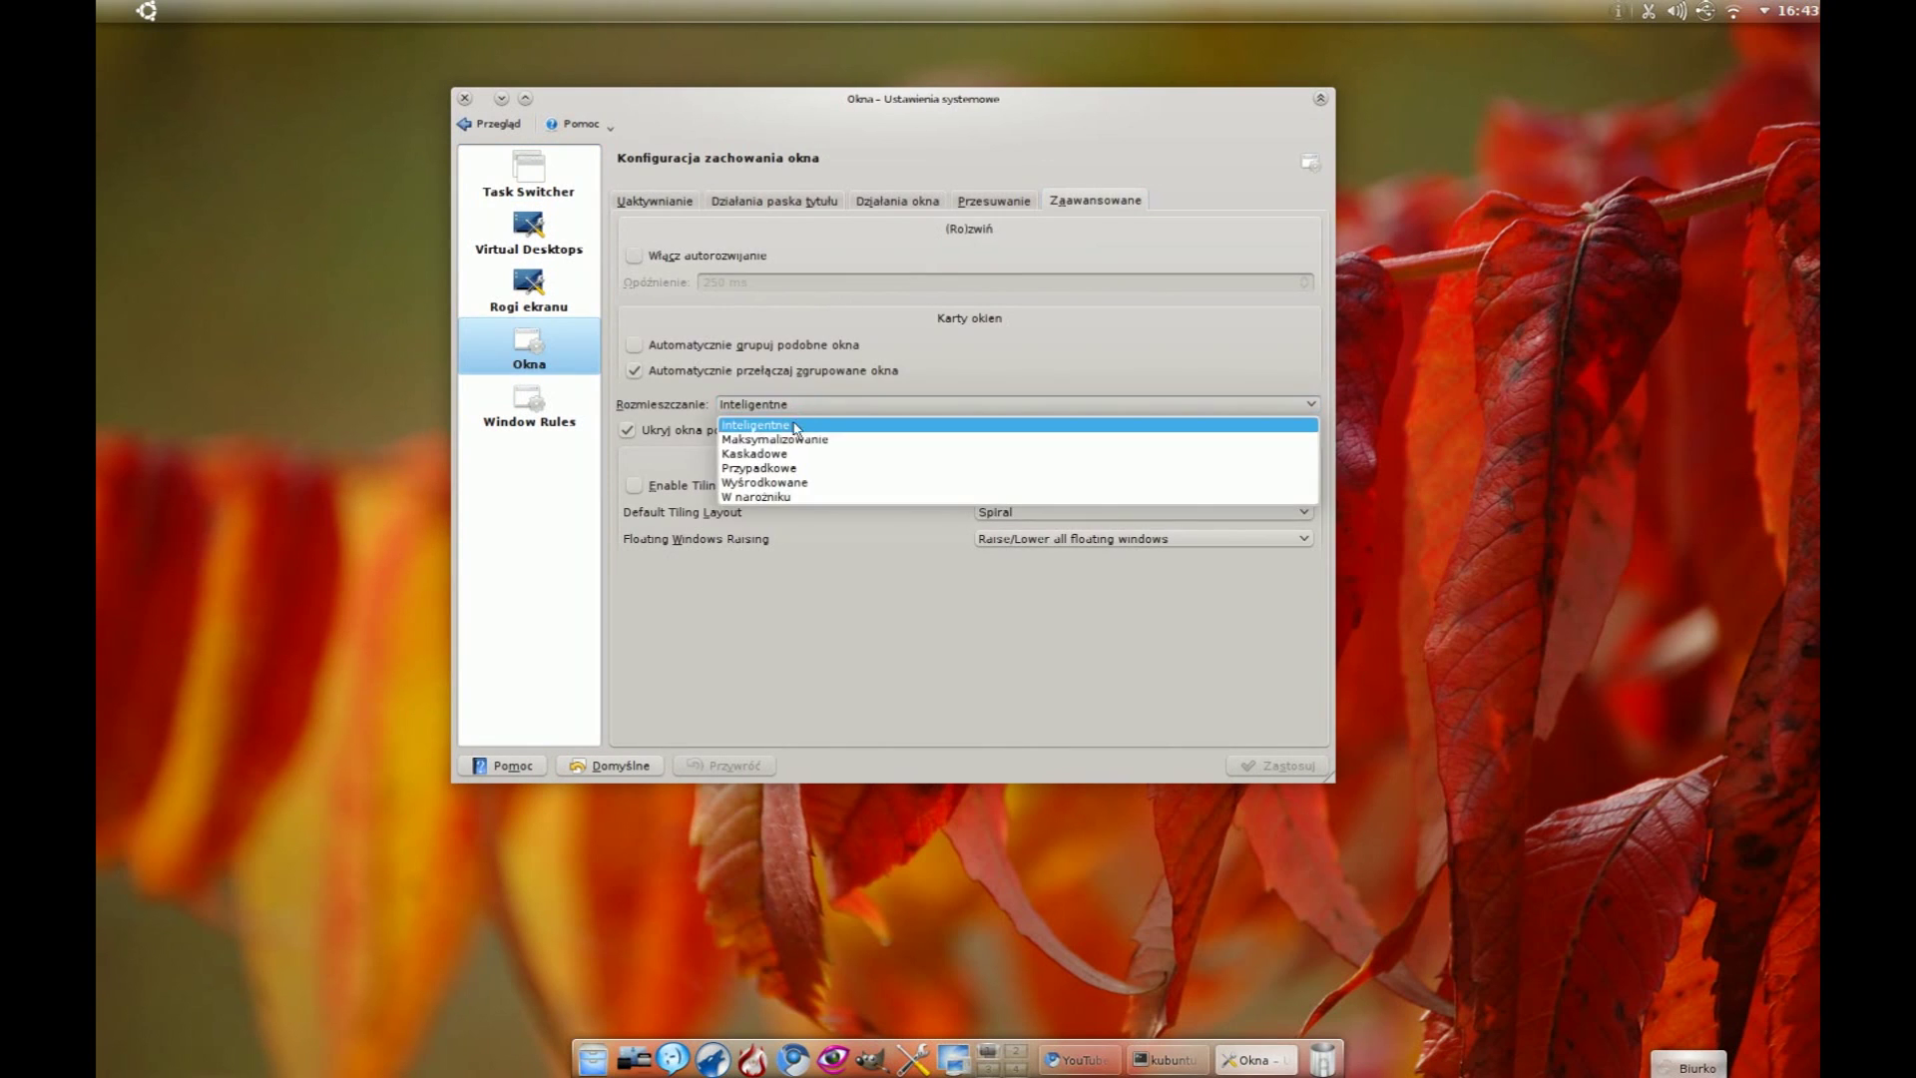
left_click(802, 487)
left_click(1266, 765)
left_click(466, 99)
Step: Open System Settings, Dolphin and Gwenview to check the centred window placement, and close Gwenview and Dolphin
left_click(914, 1061)
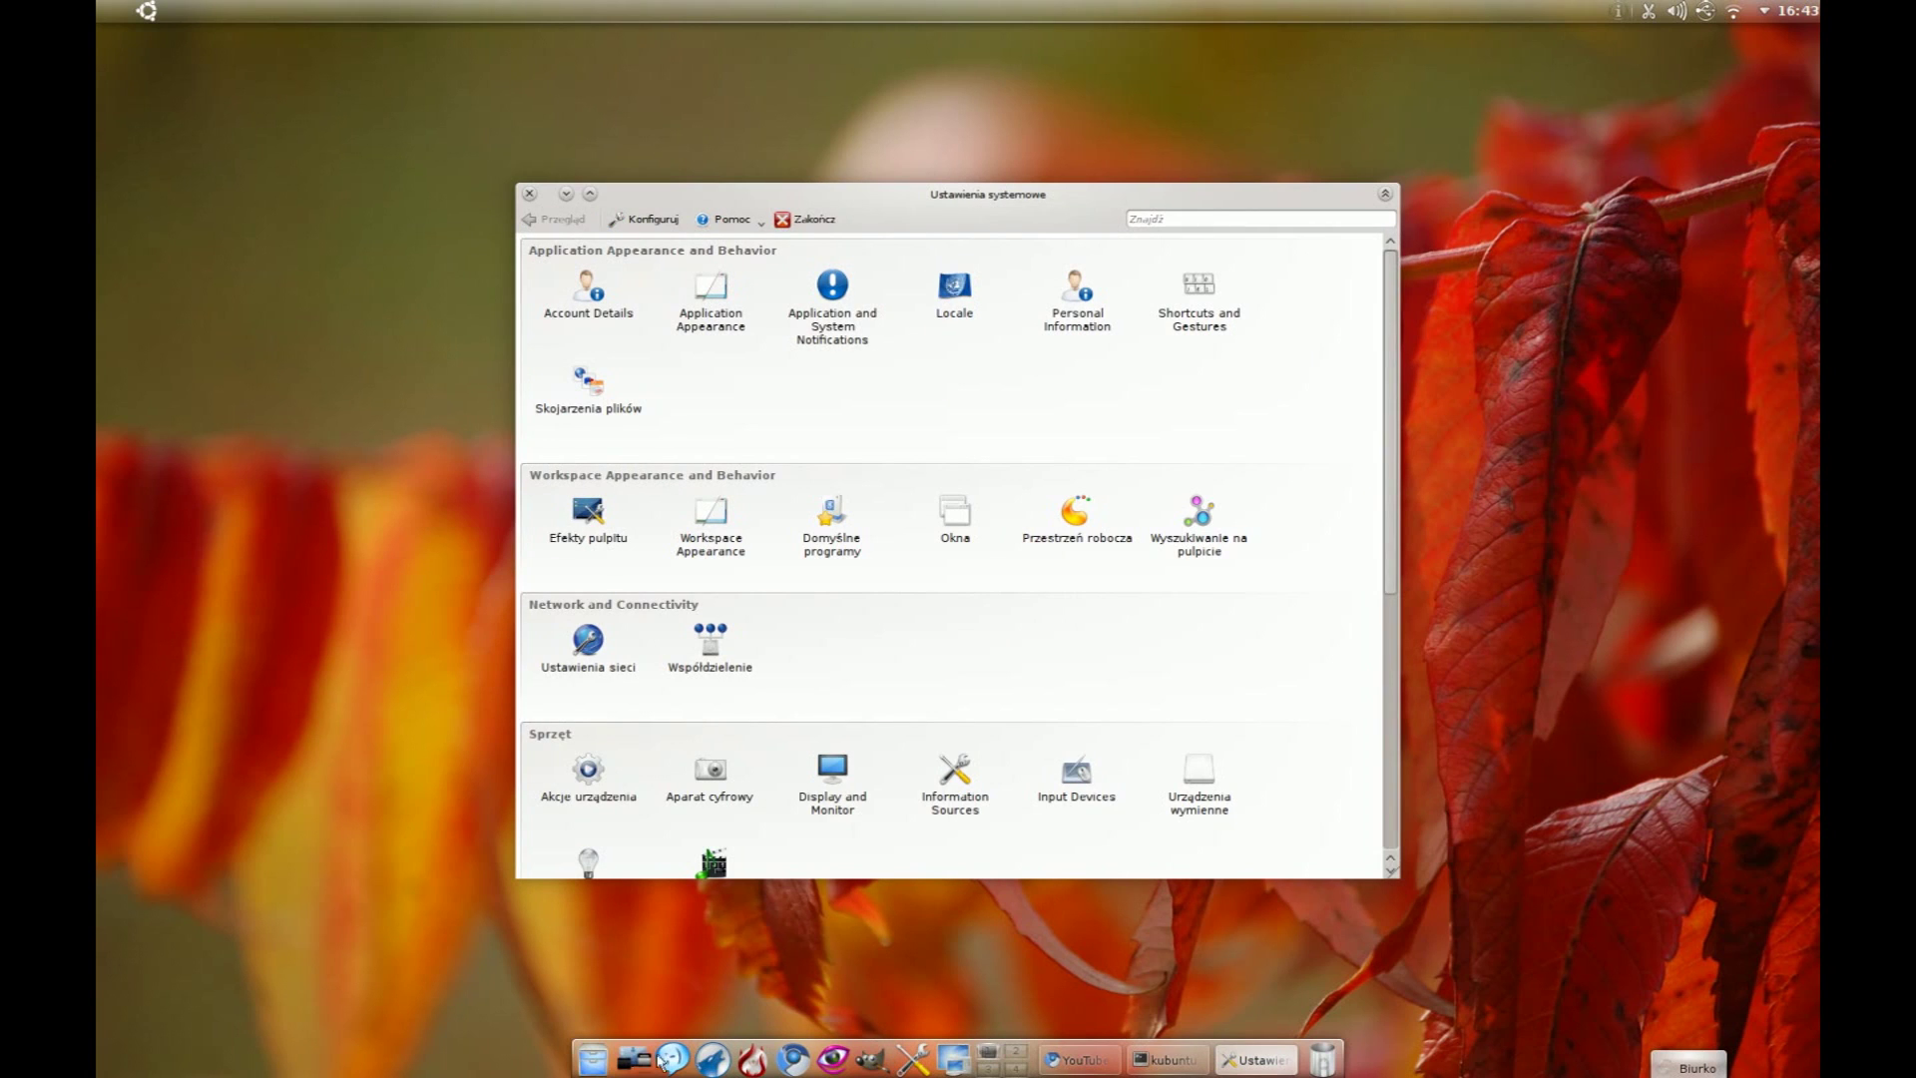
left_click(593, 1060)
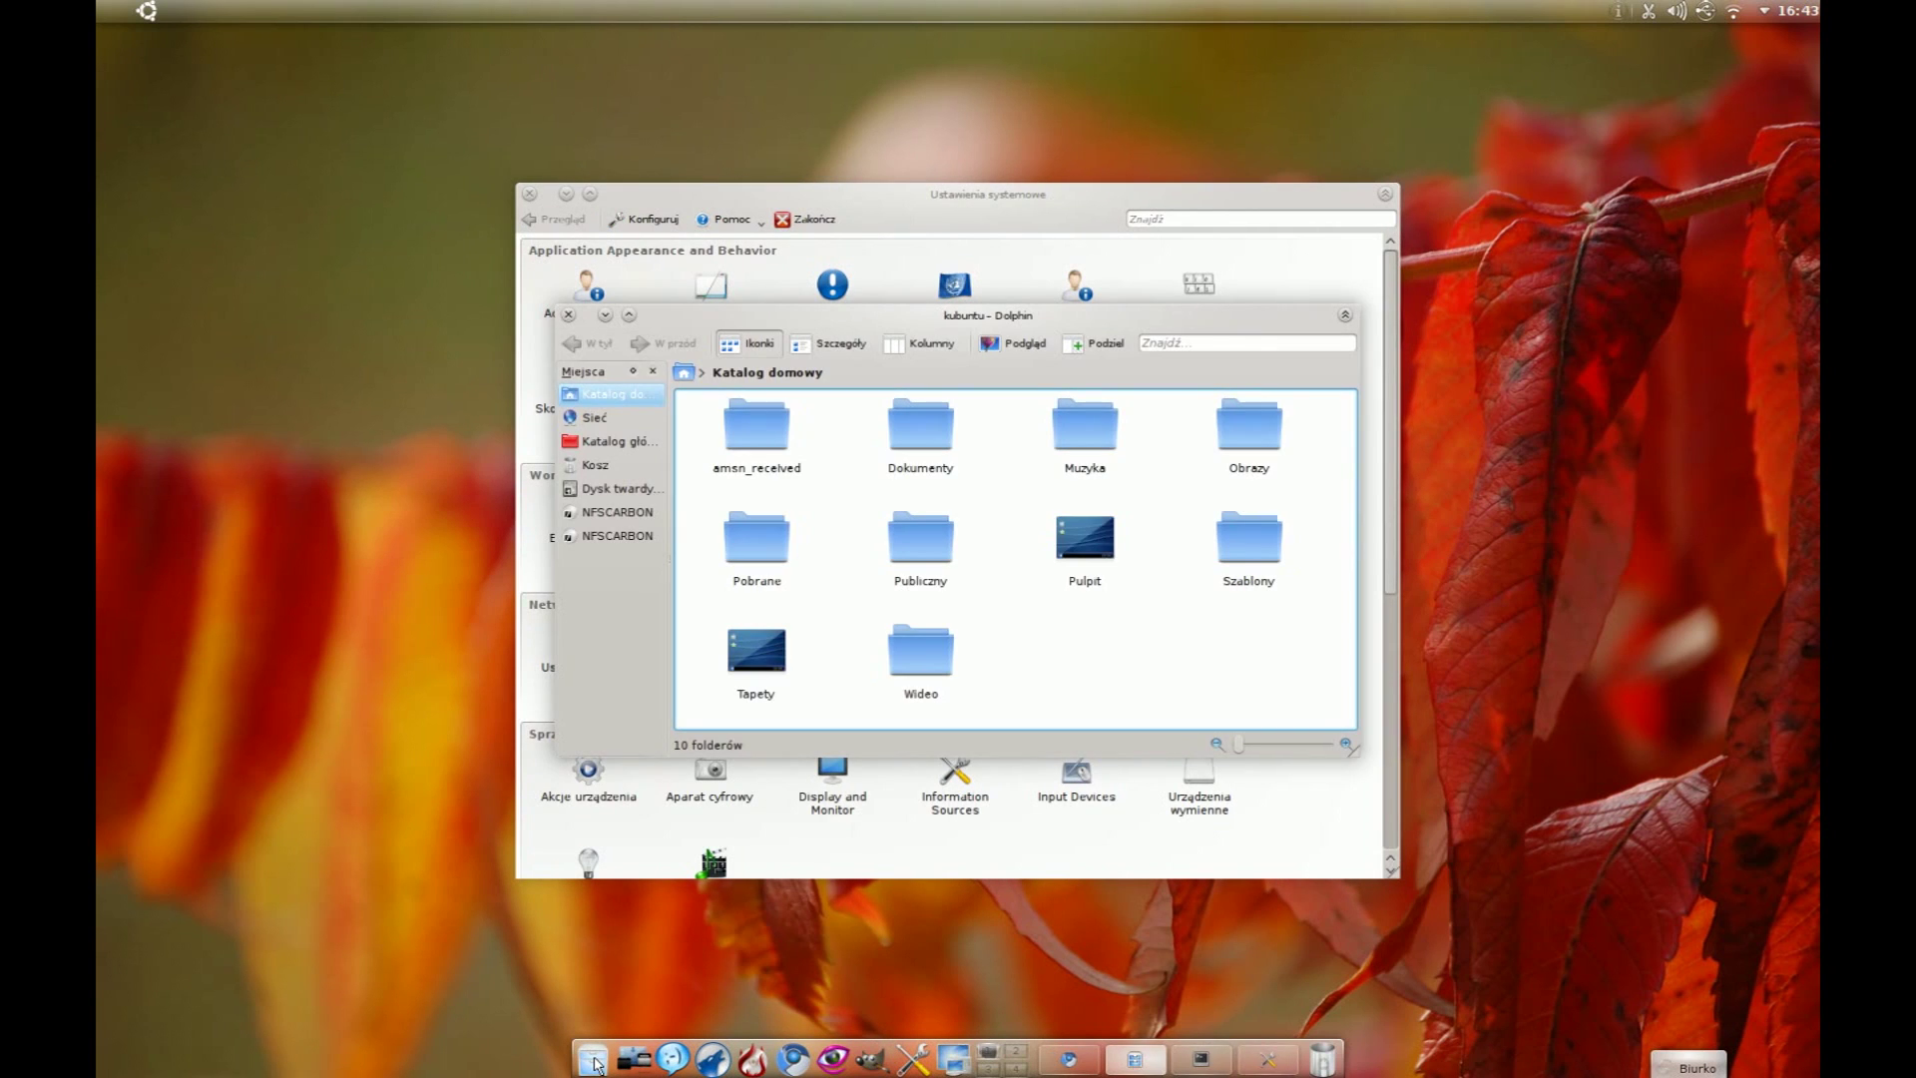
left_click(834, 1060)
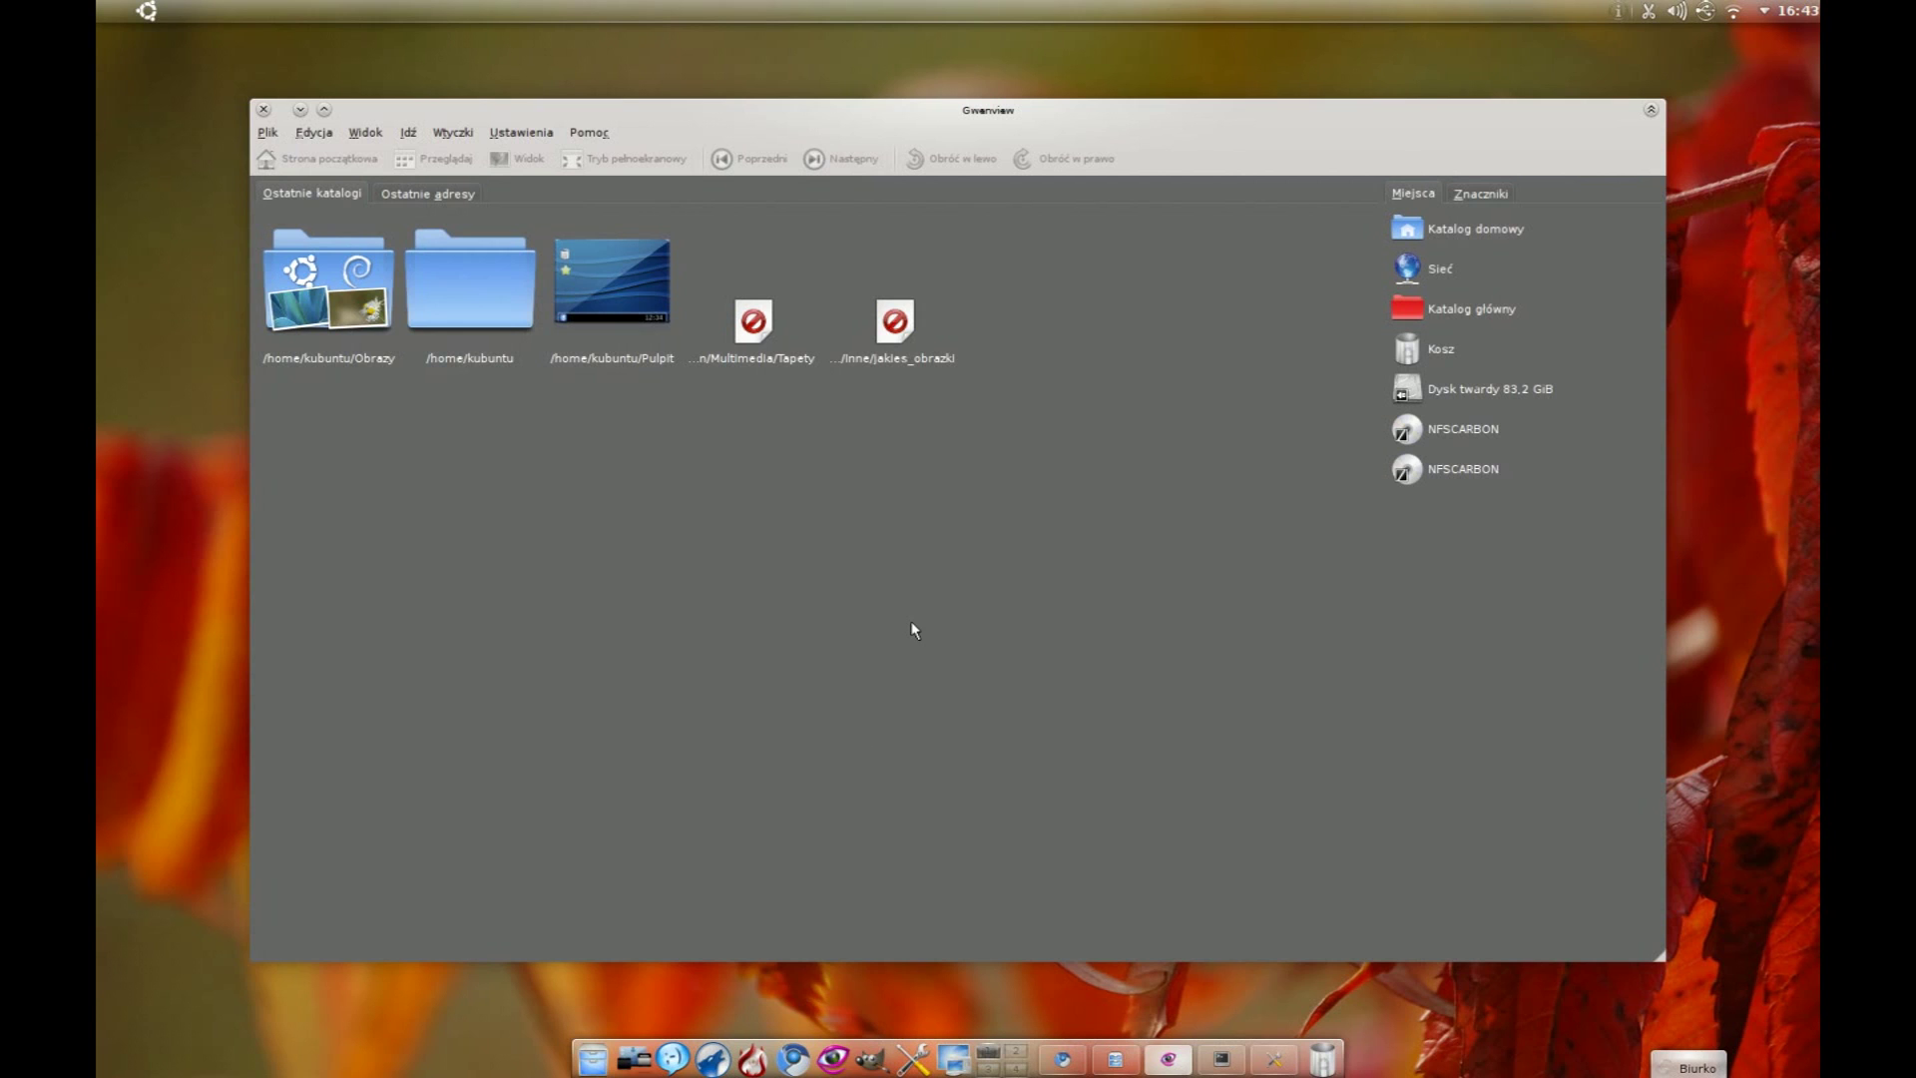
left_click(263, 110)
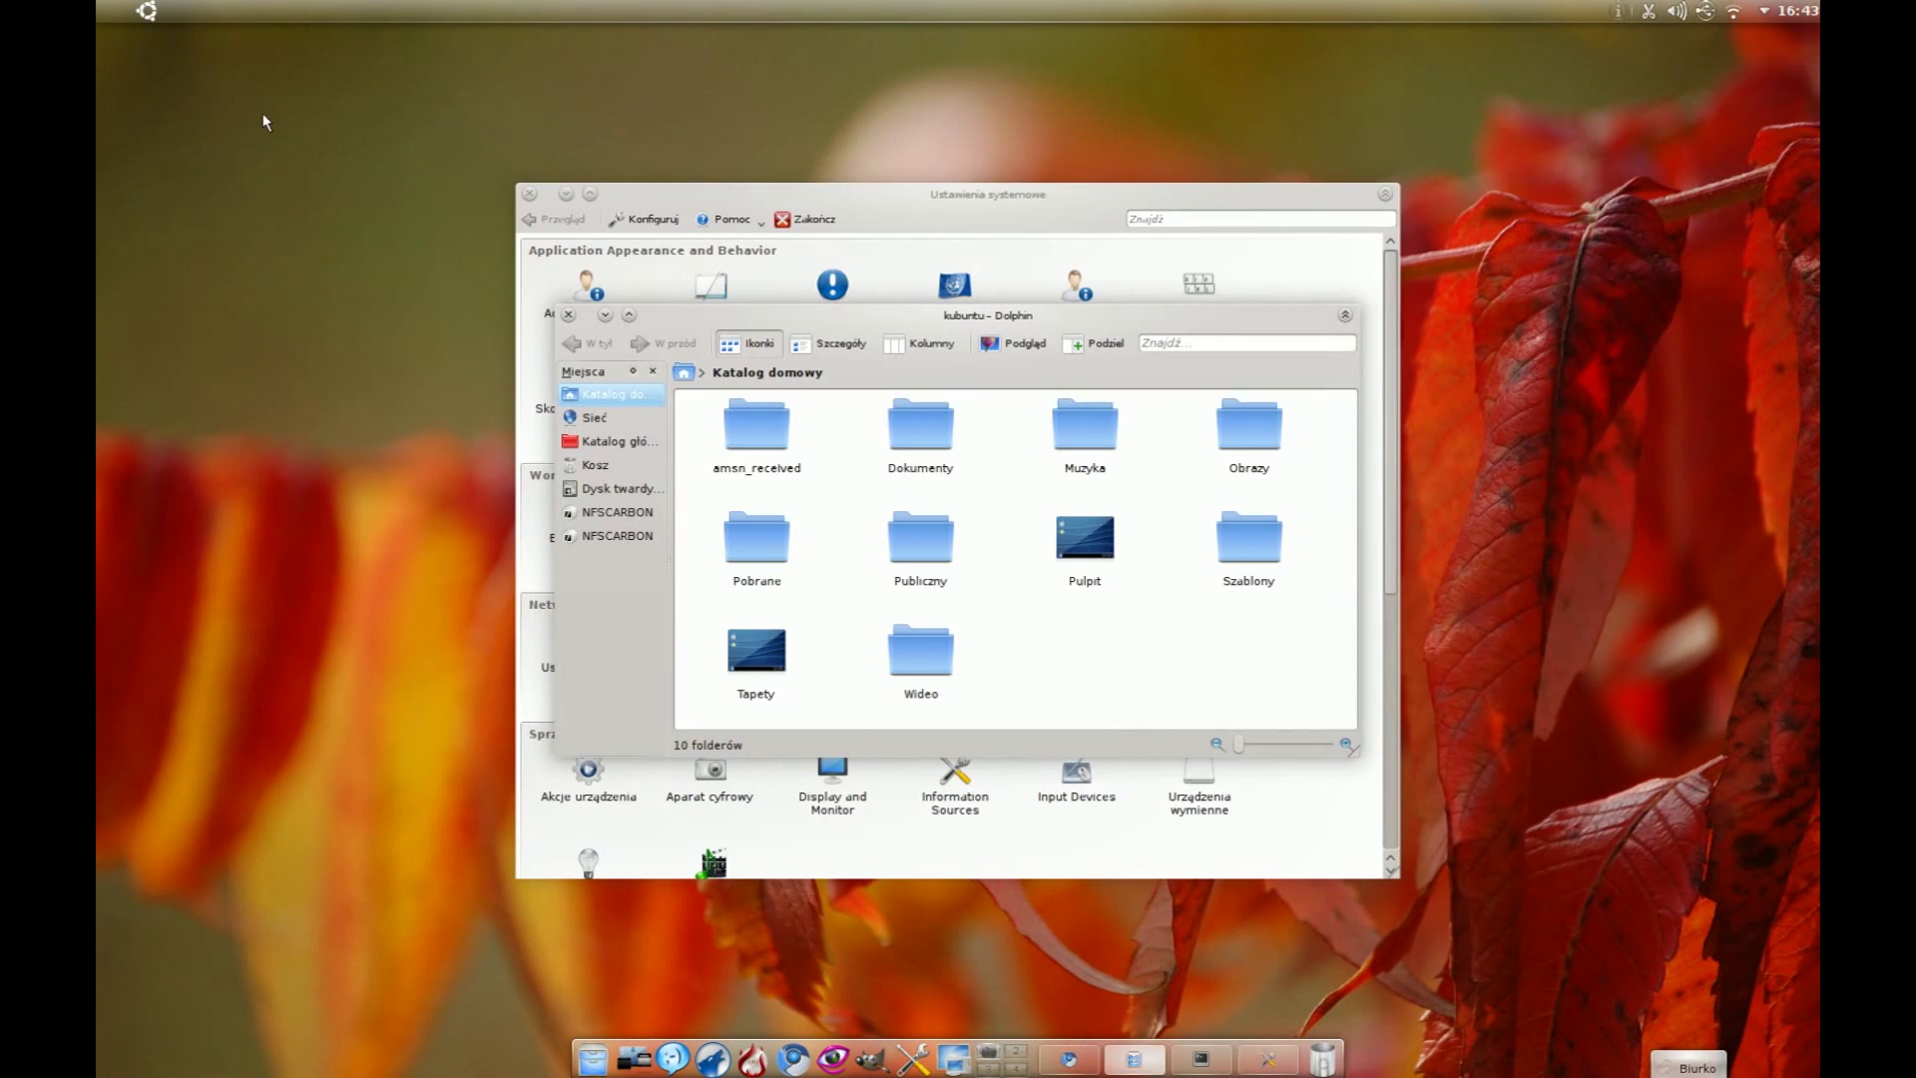
left_click(569, 315)
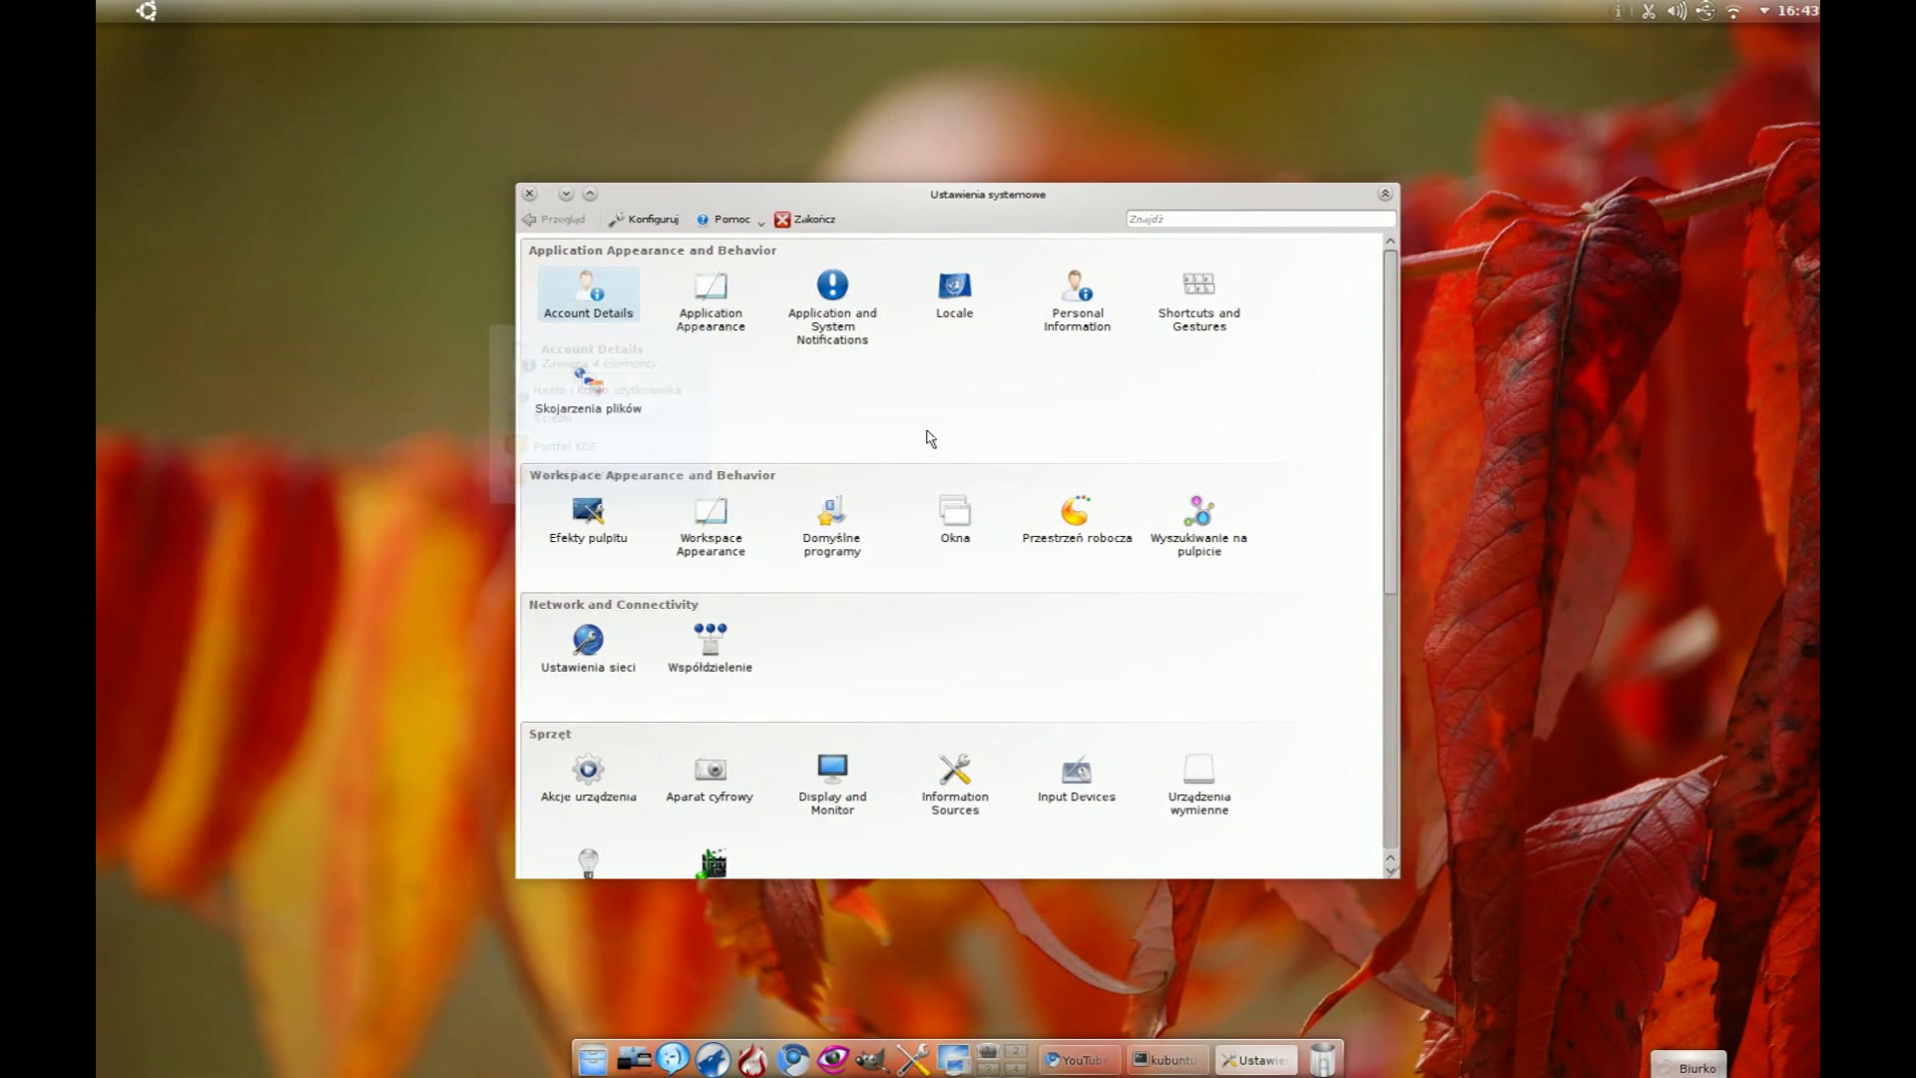
Step: View the autostart page of the Startup and Shutdown module, return to the overview, and close System Settings
scroll(928, 439, "down", 5)
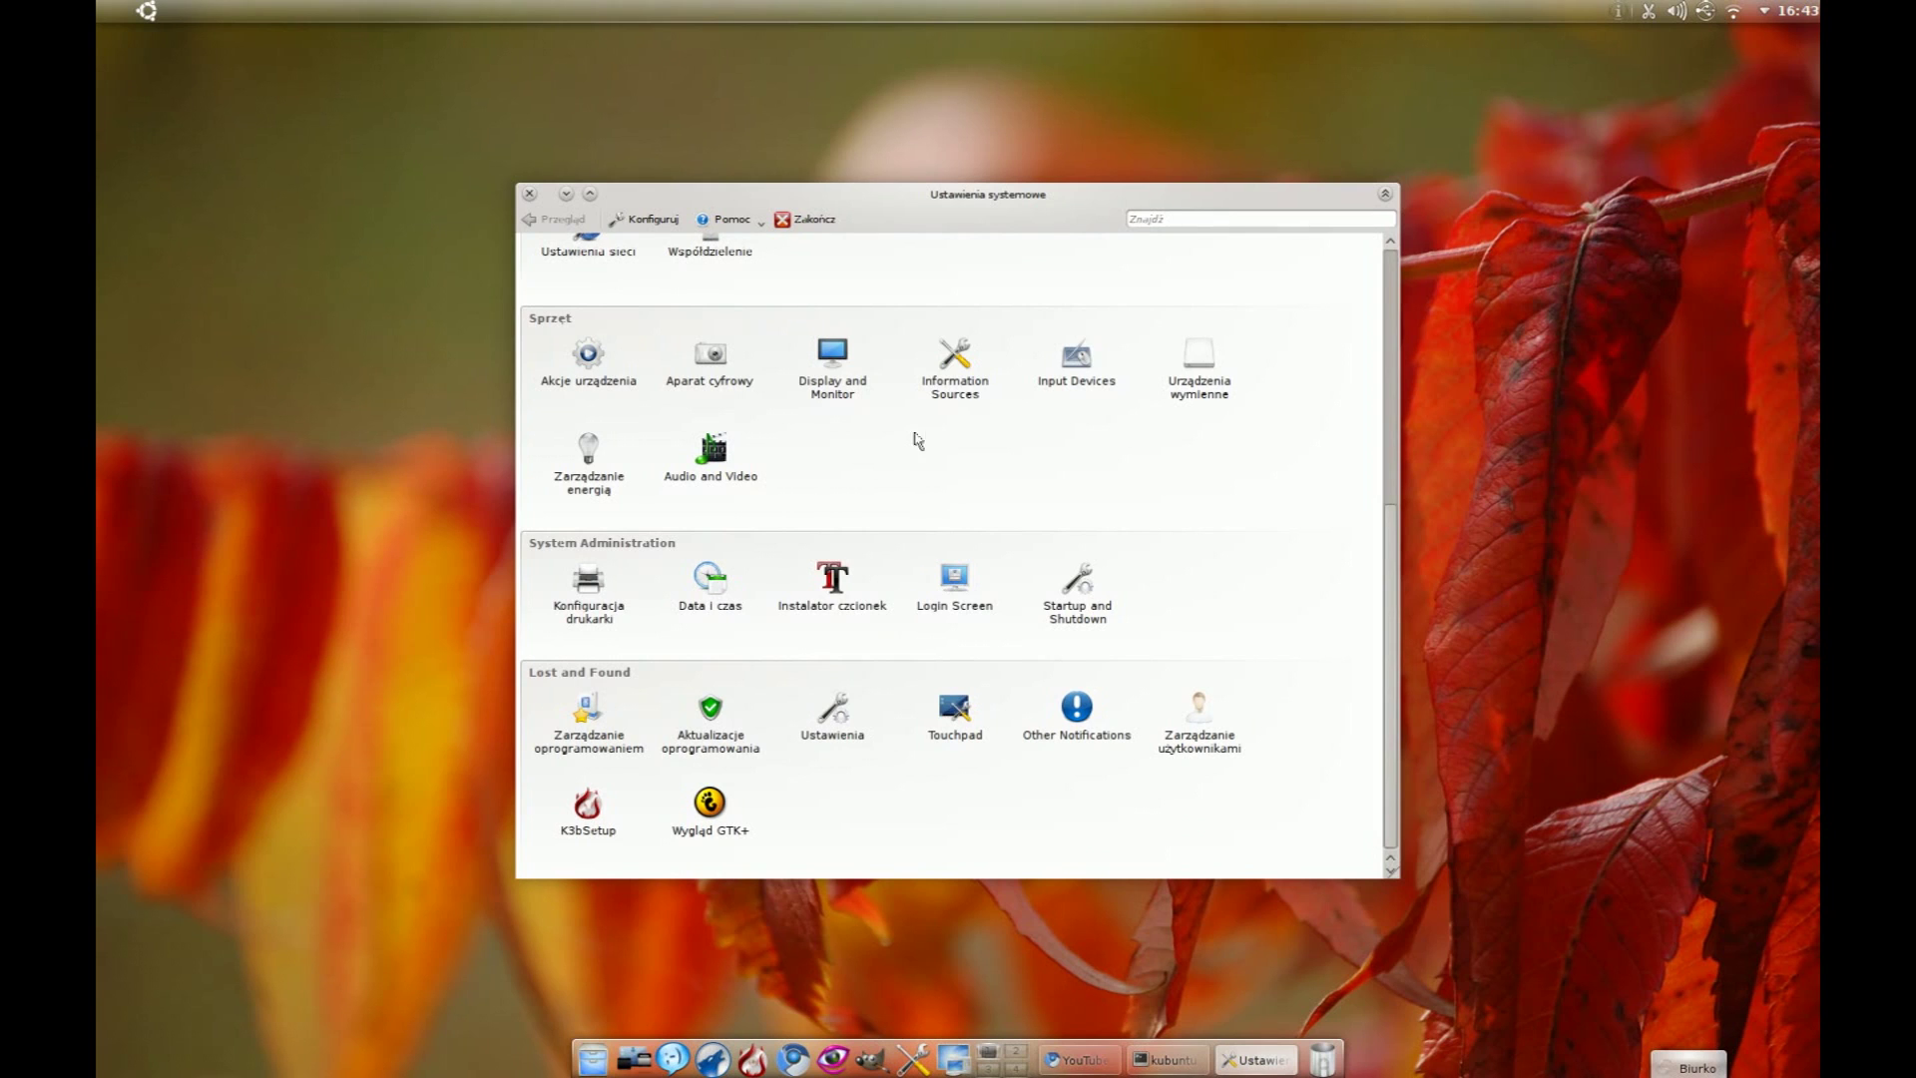
left_click(1083, 584)
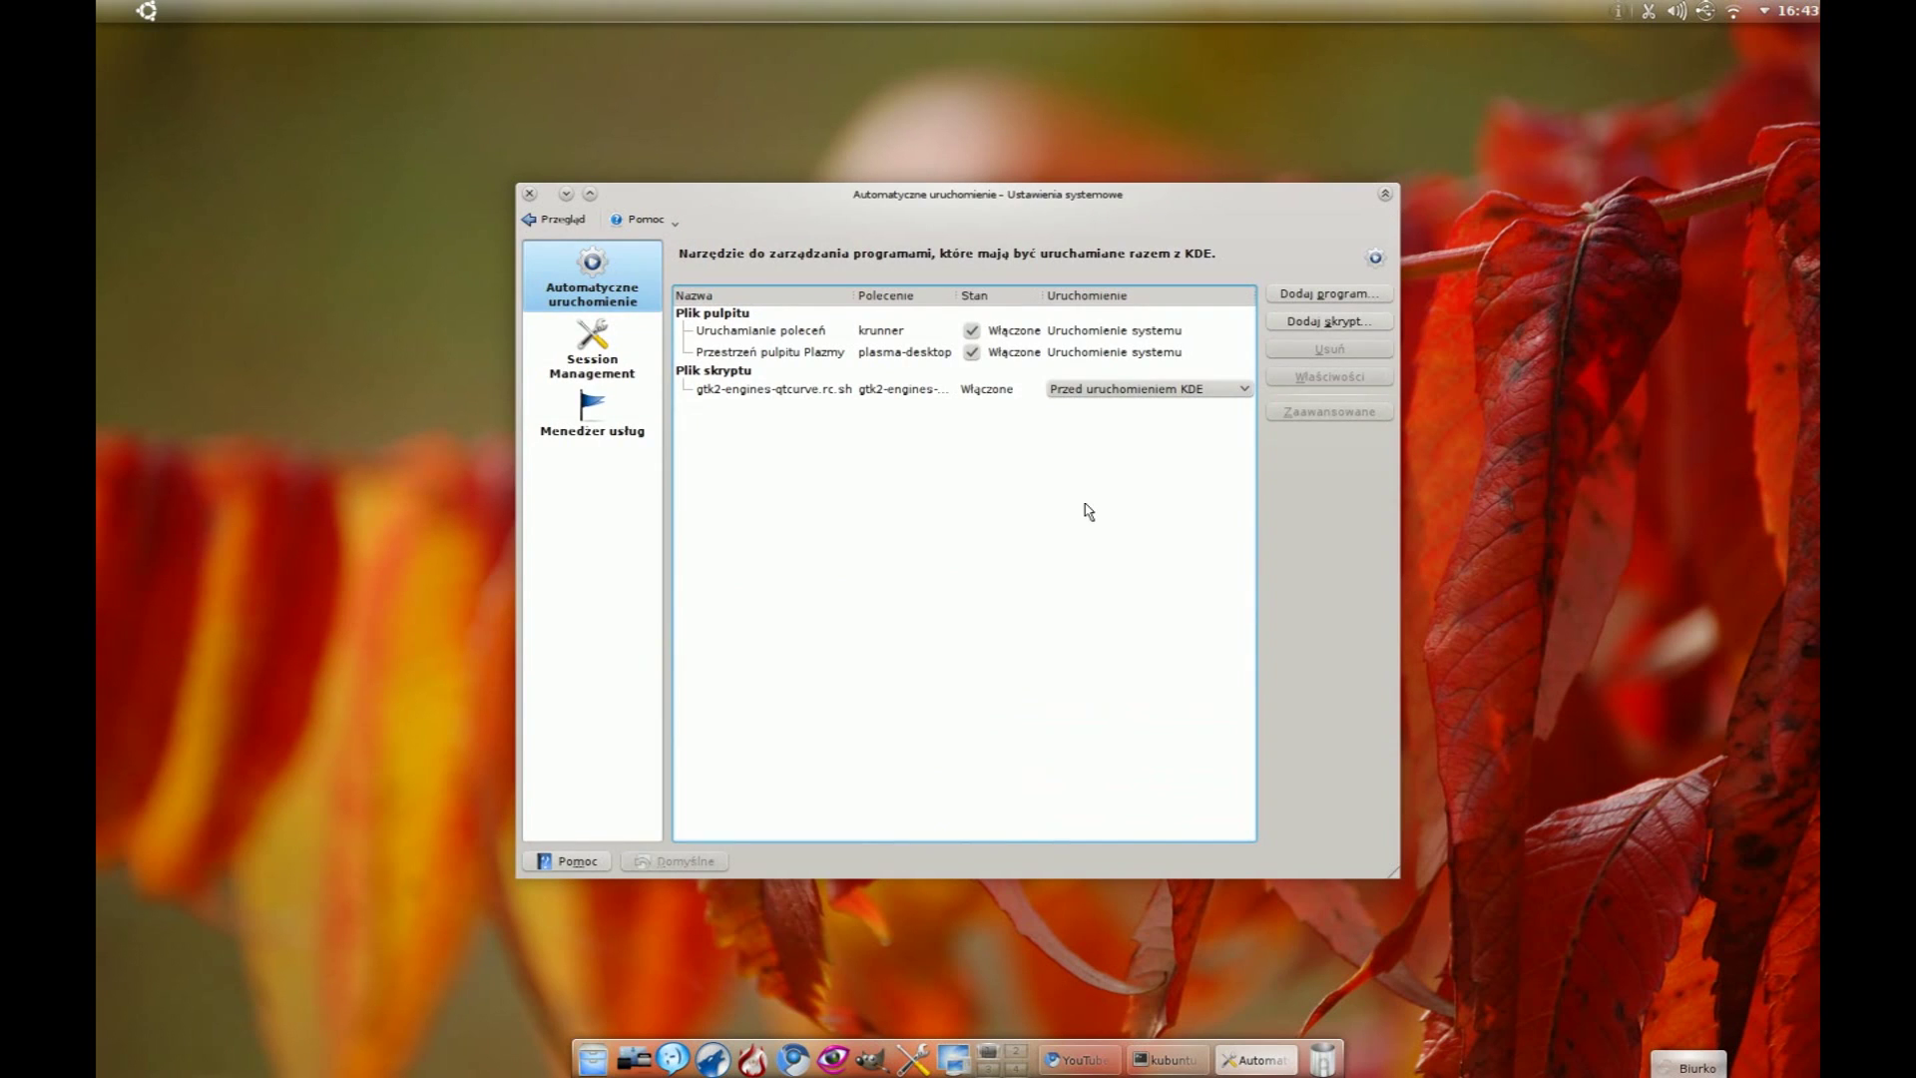
left_click(552, 220)
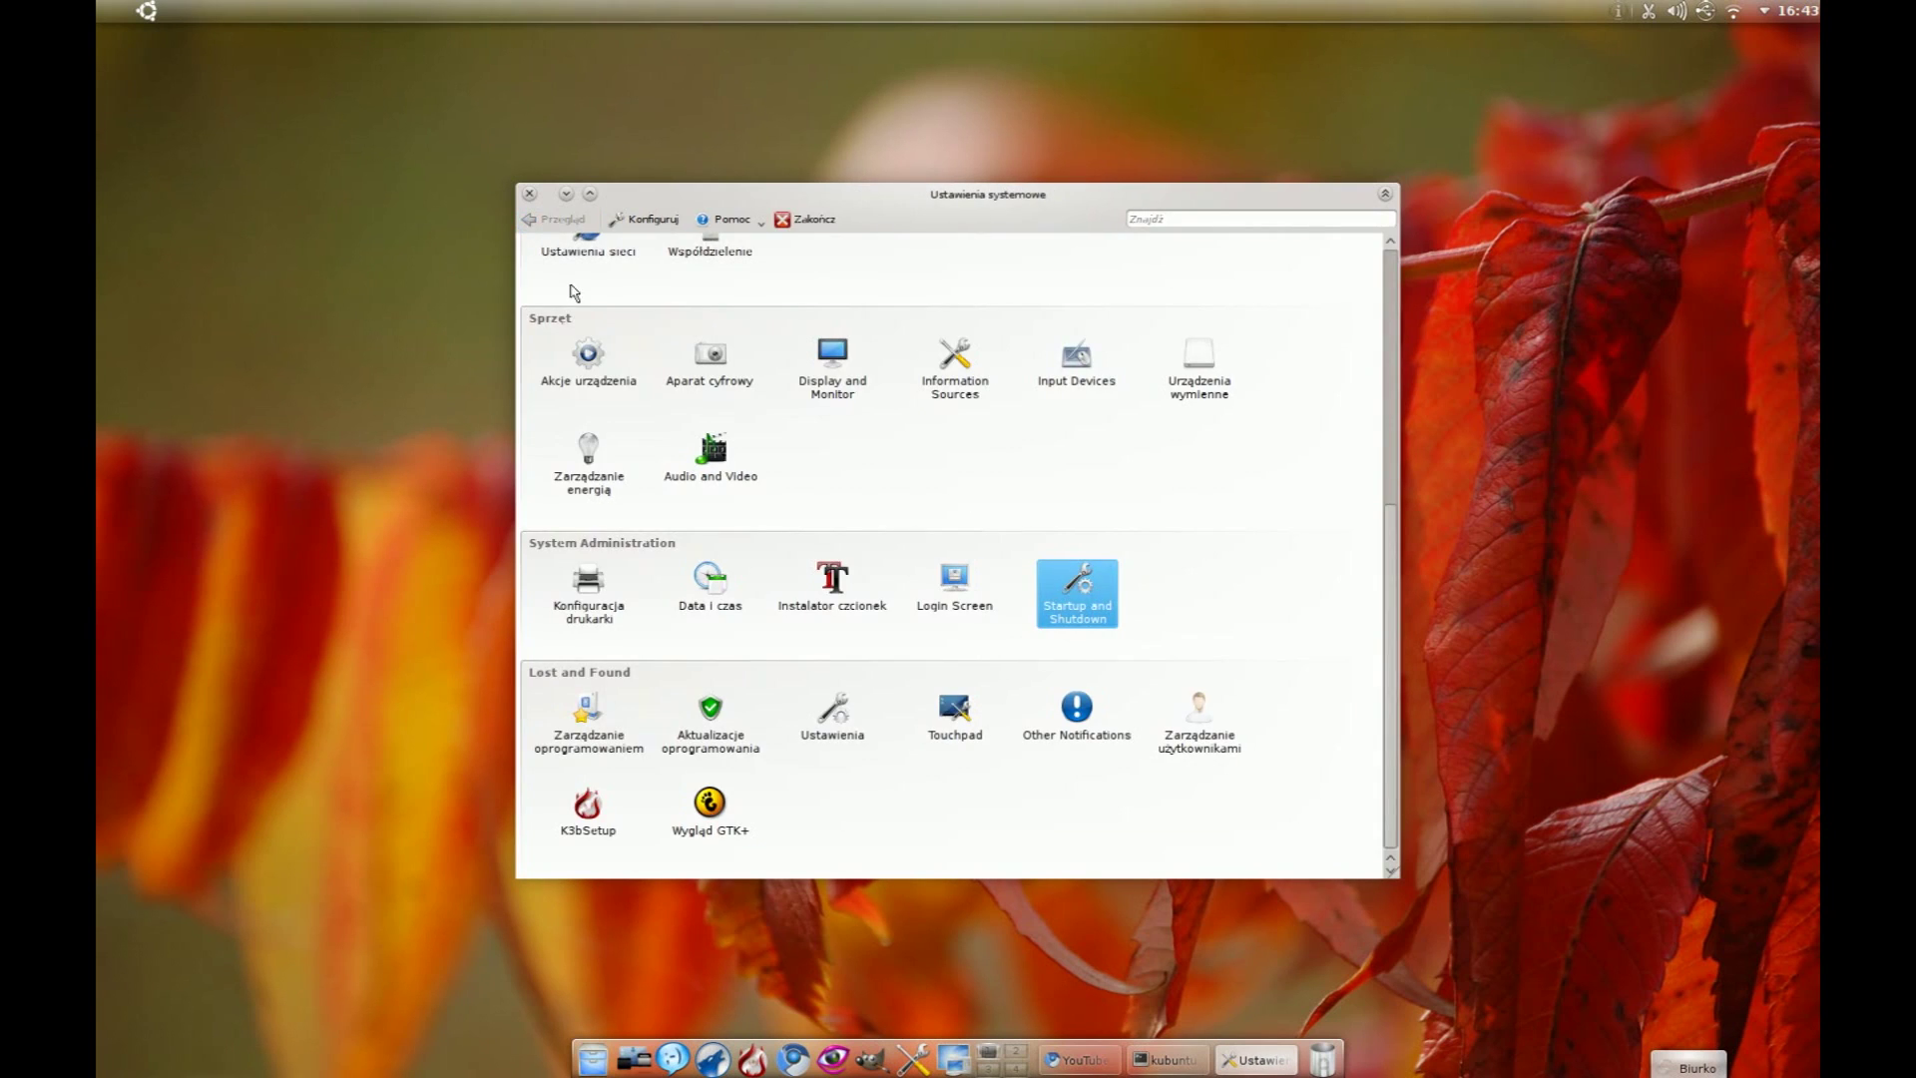
scroll(808, 529, "up", 5)
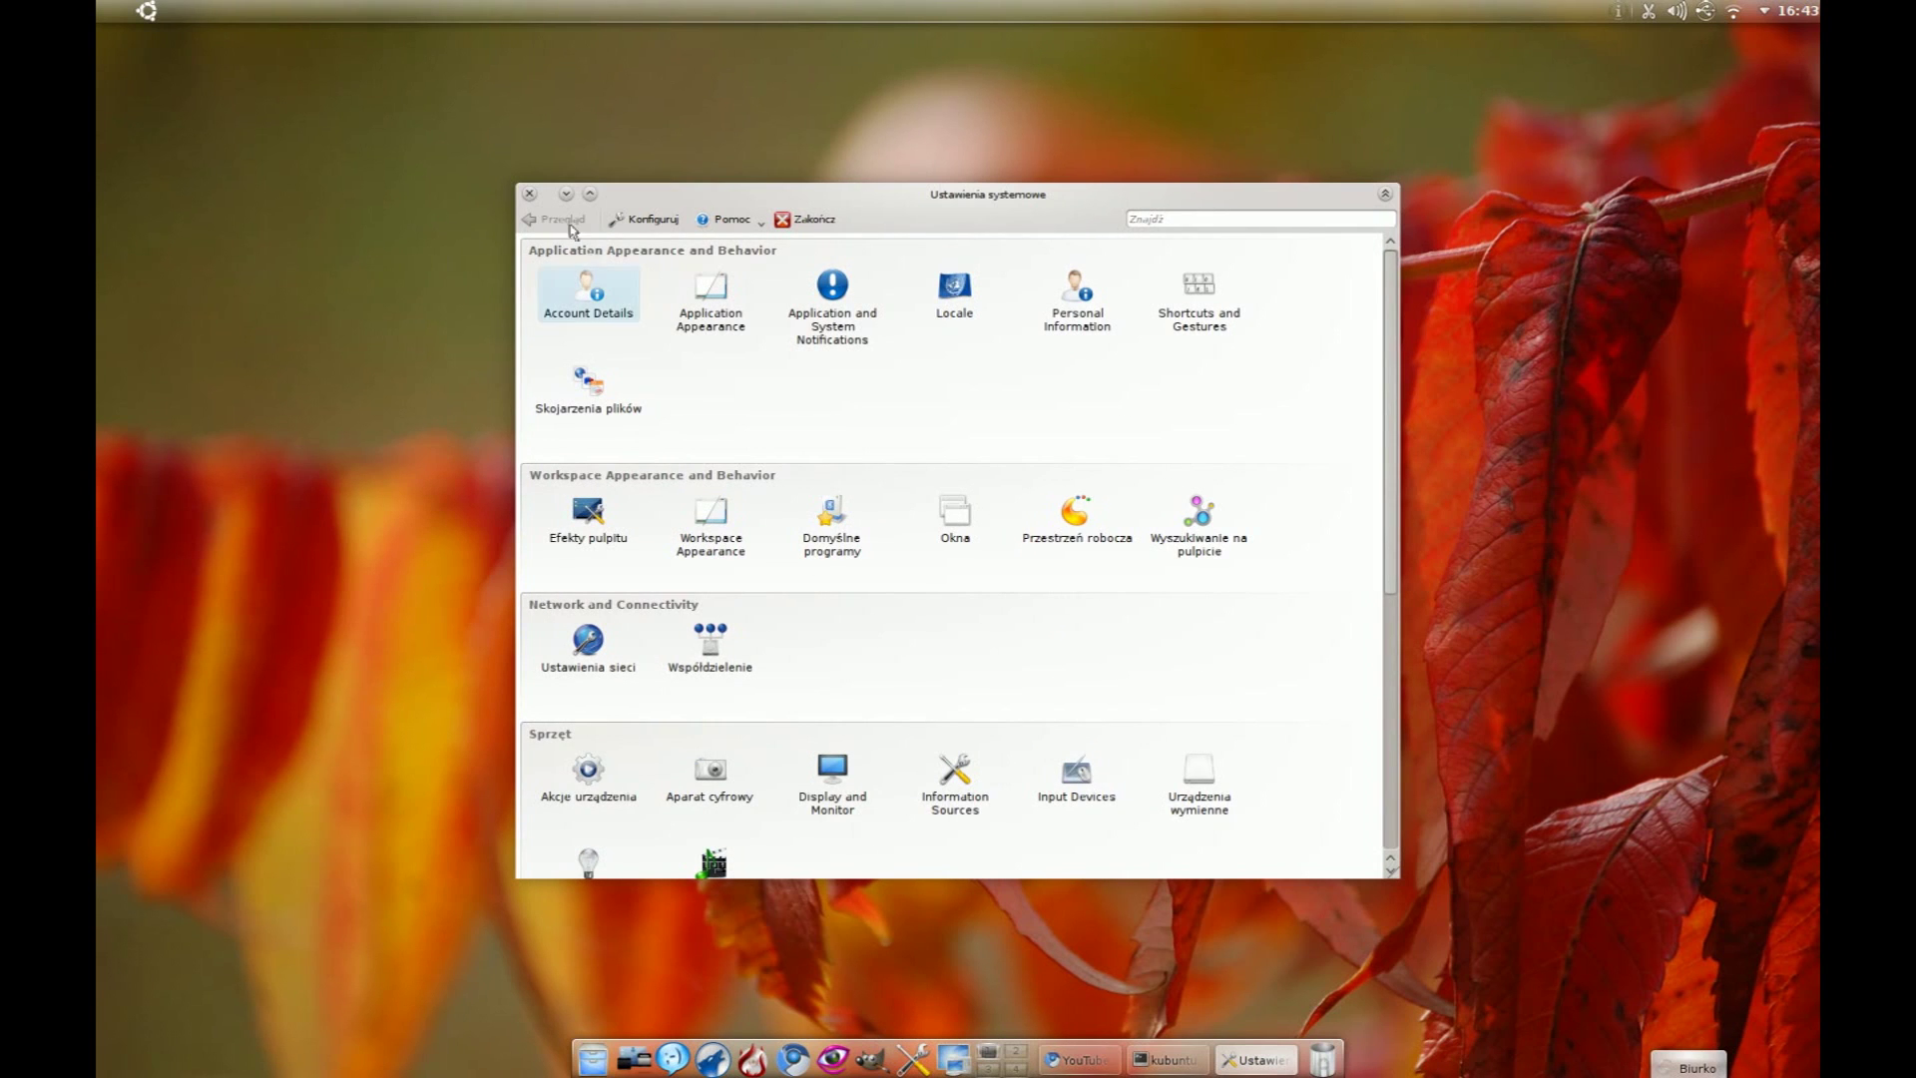
left_click(530, 194)
left_click(1706, 12)
left_click(1712, 13)
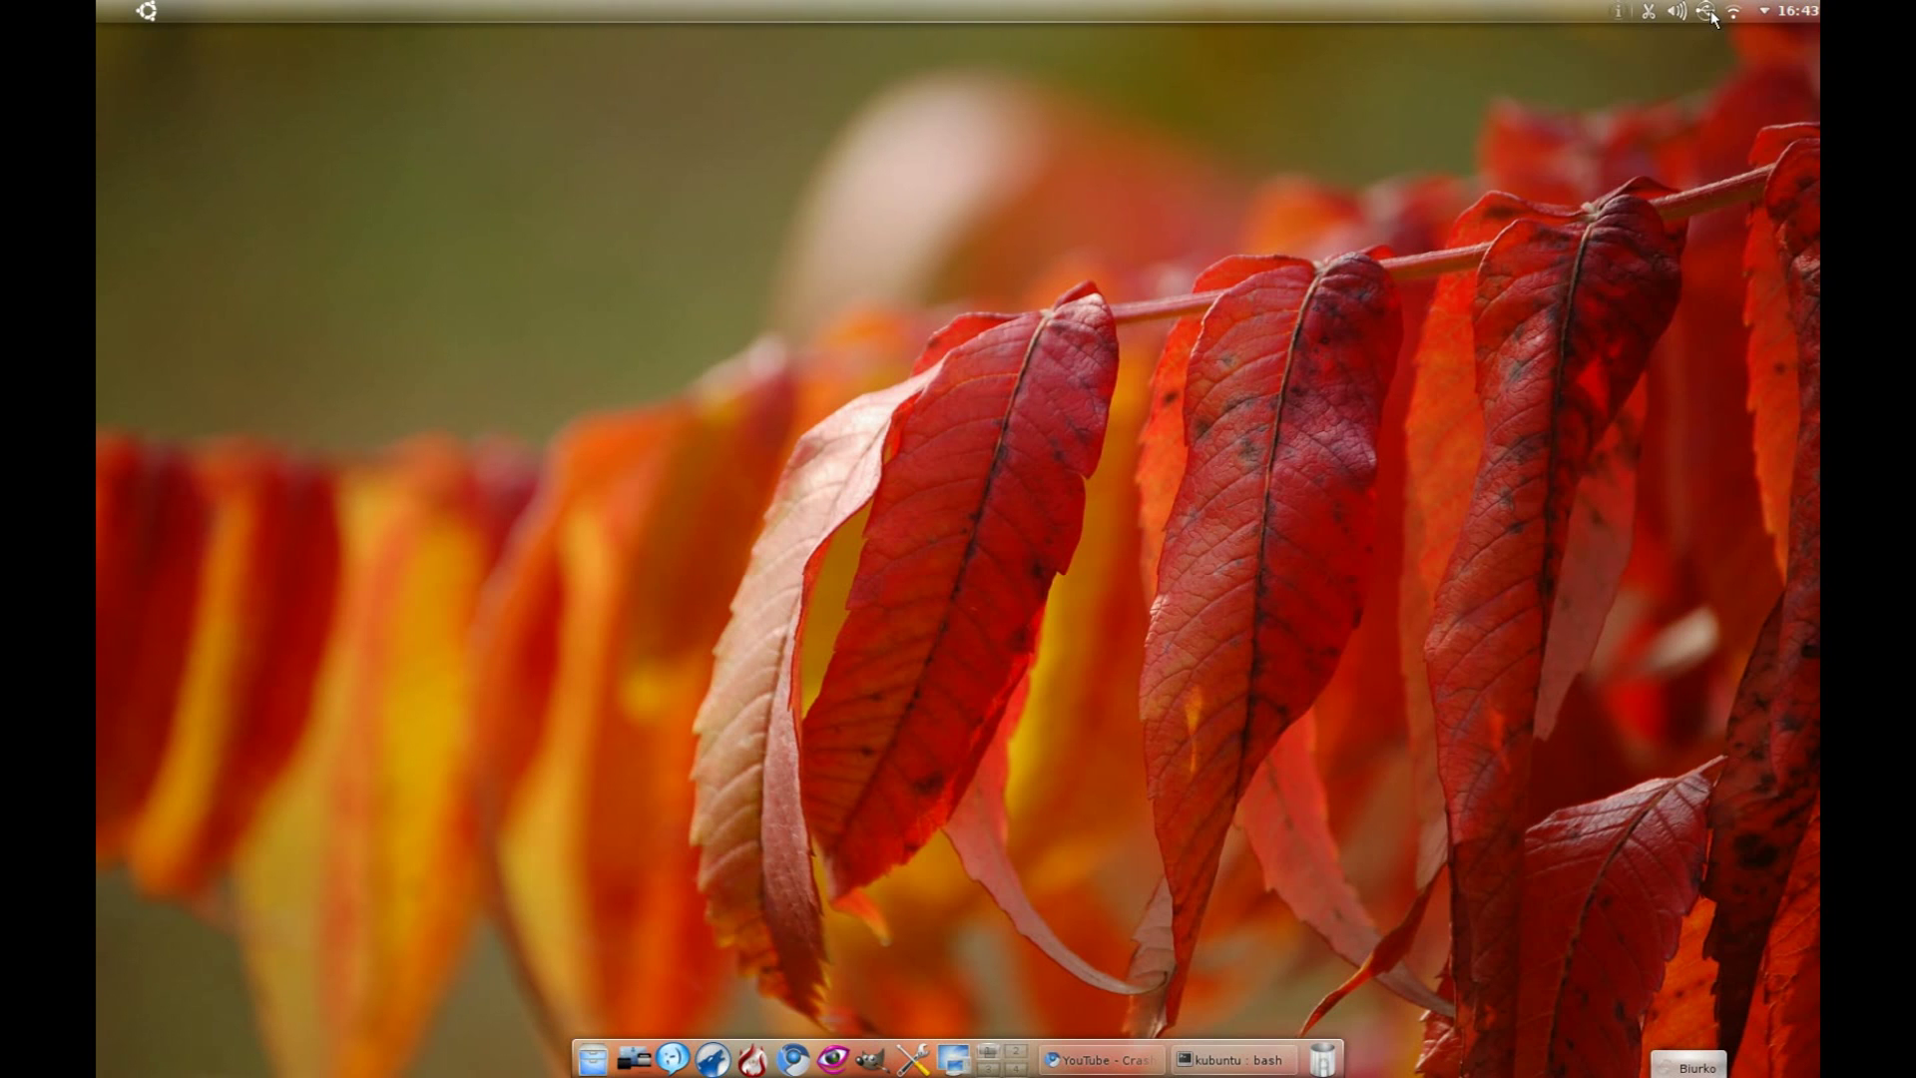
left_click(1712, 14)
left_click(1712, 15)
left_click(1713, 15)
left_click(1713, 15)
Step: View the network connections popup from the system tray, close it, and check the tooltips of the hidden-icons arrow and the clock
left_click(1732, 14)
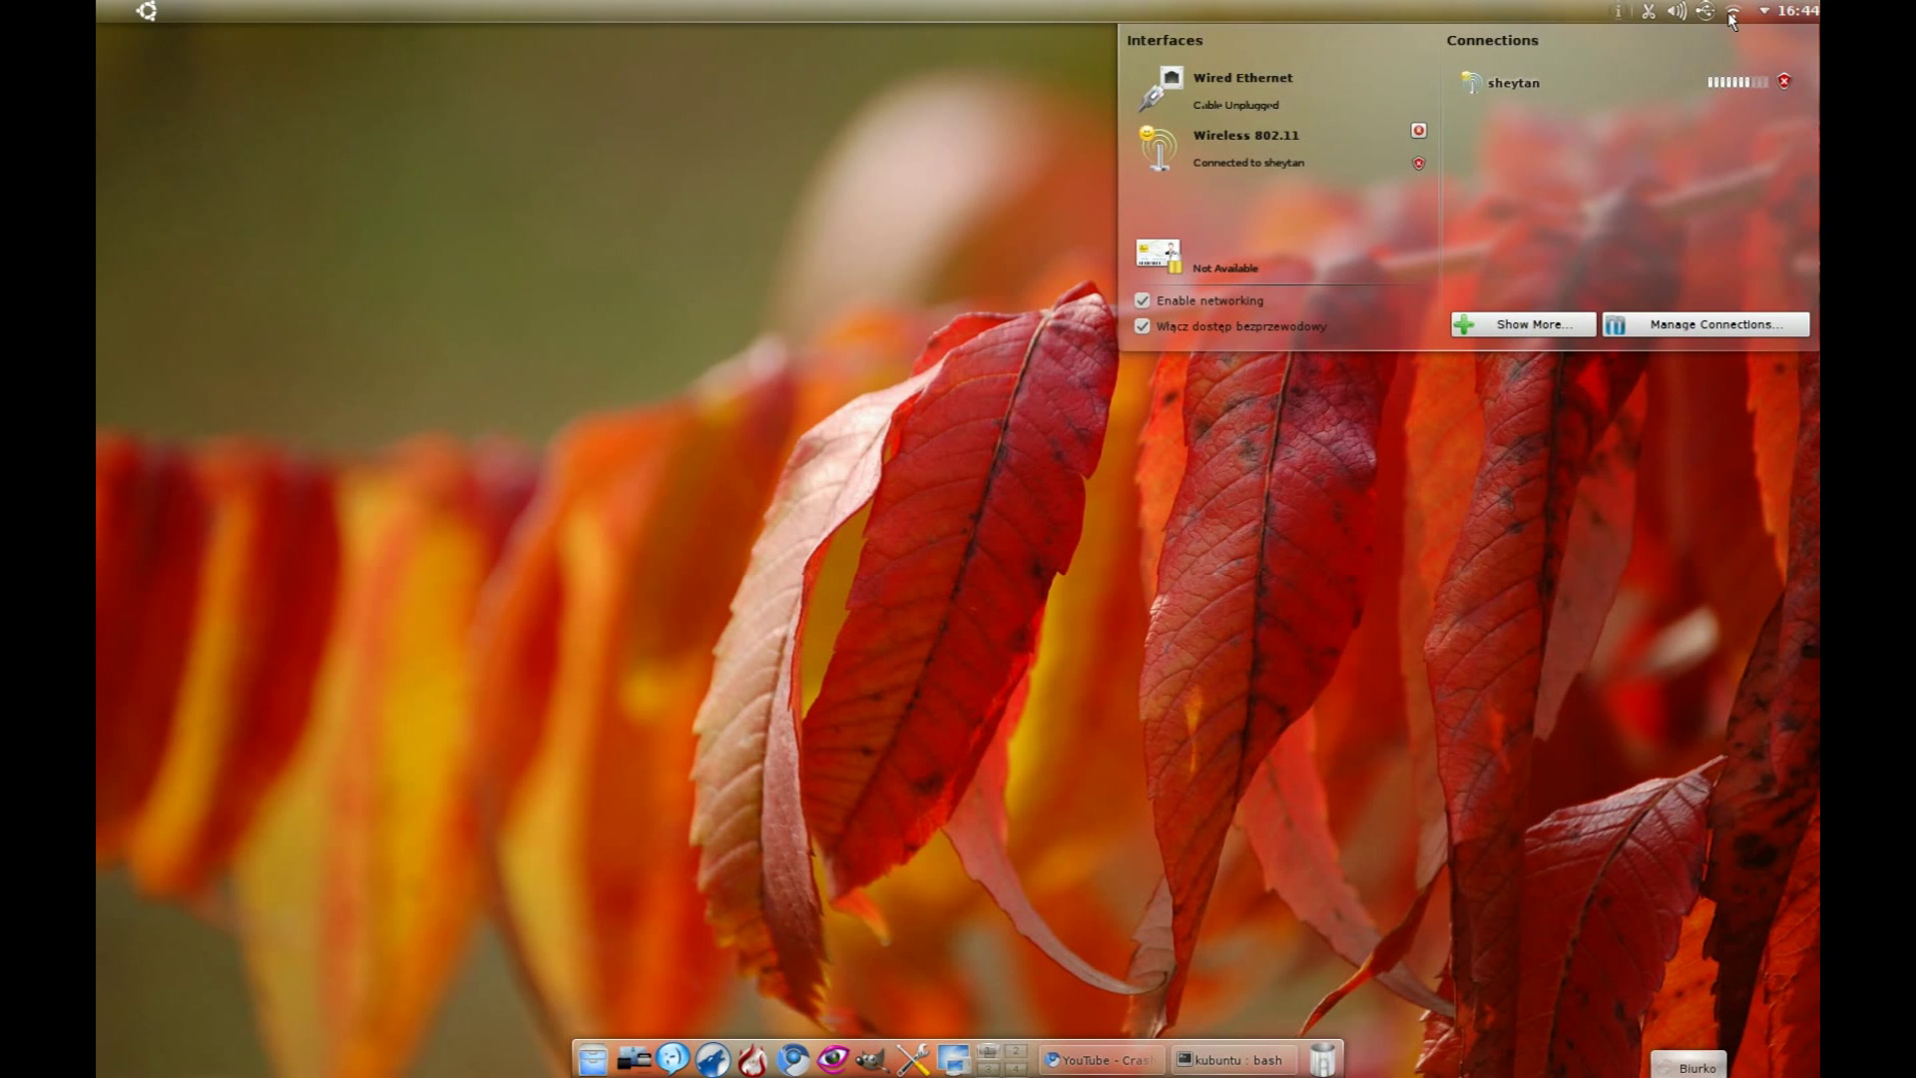
left_click(1731, 16)
mouse_move(1734, 13)
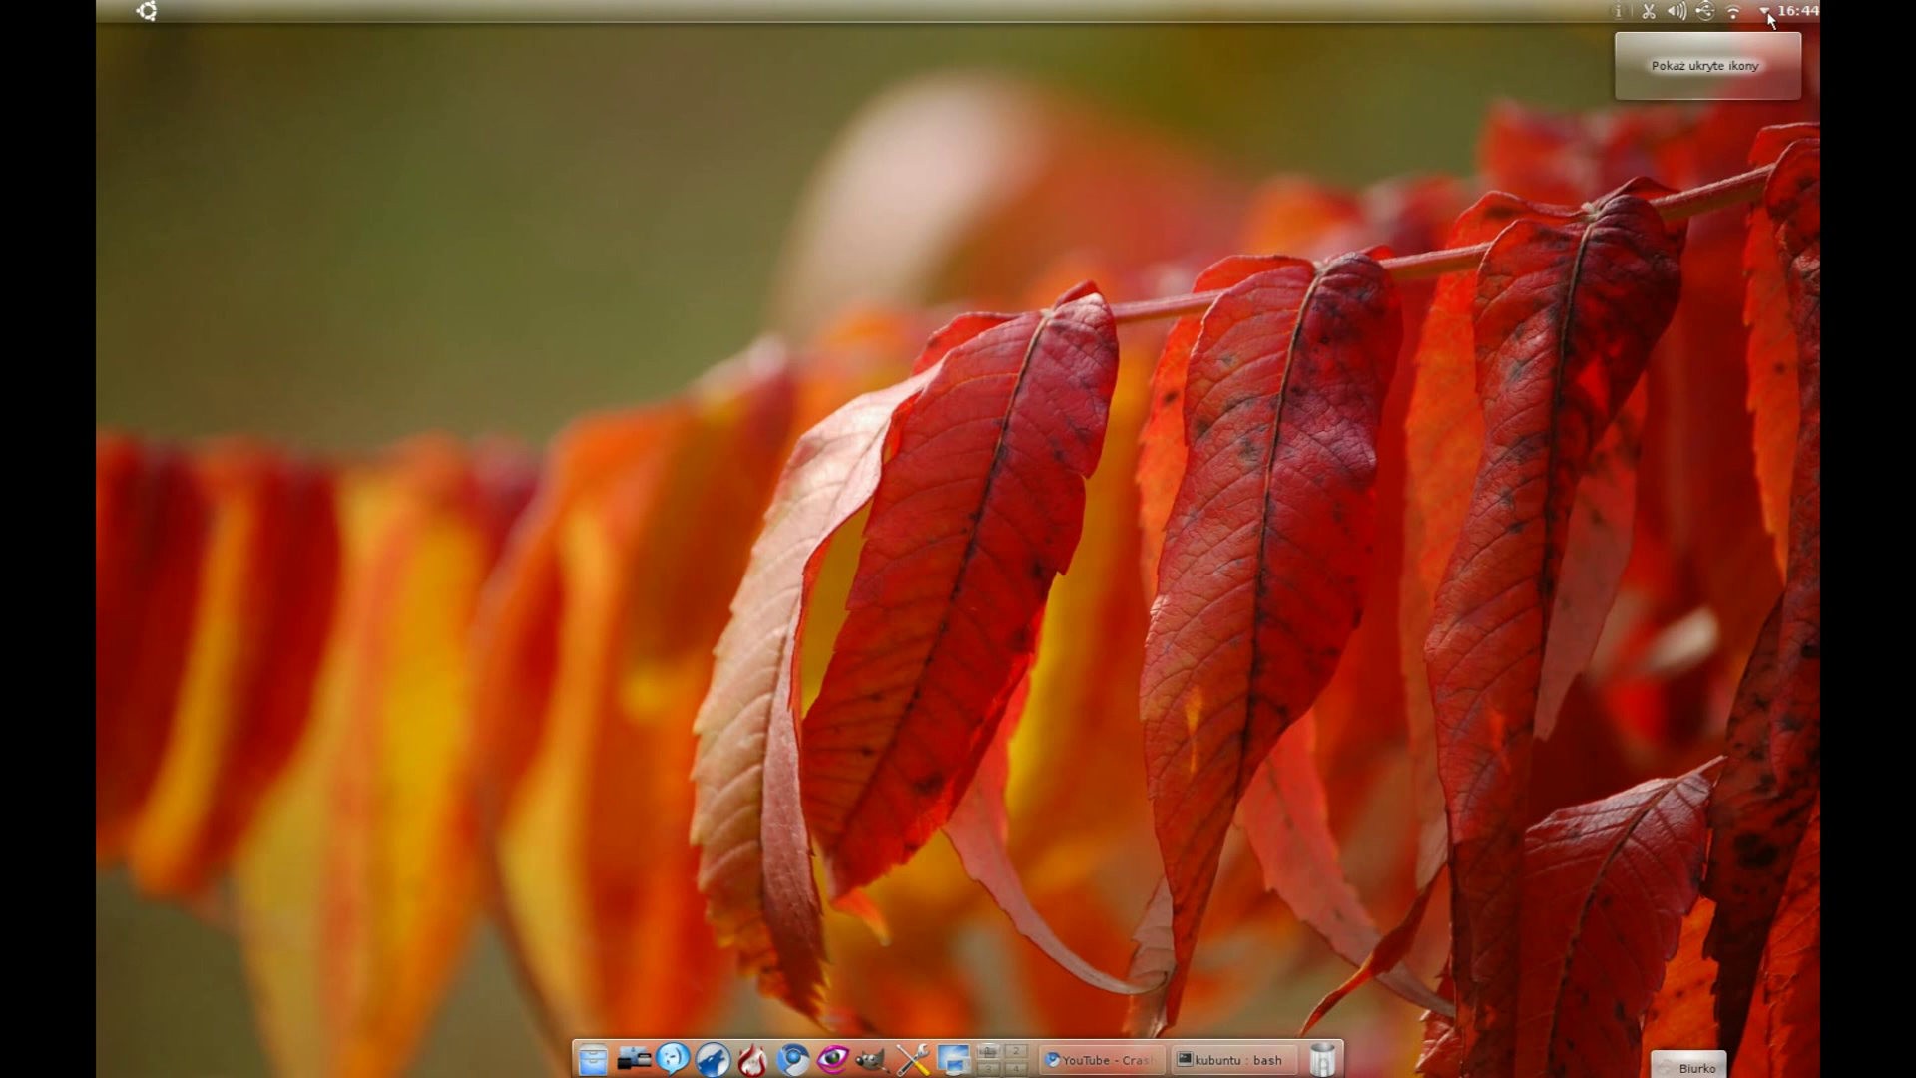
mouse_move(1808, 14)
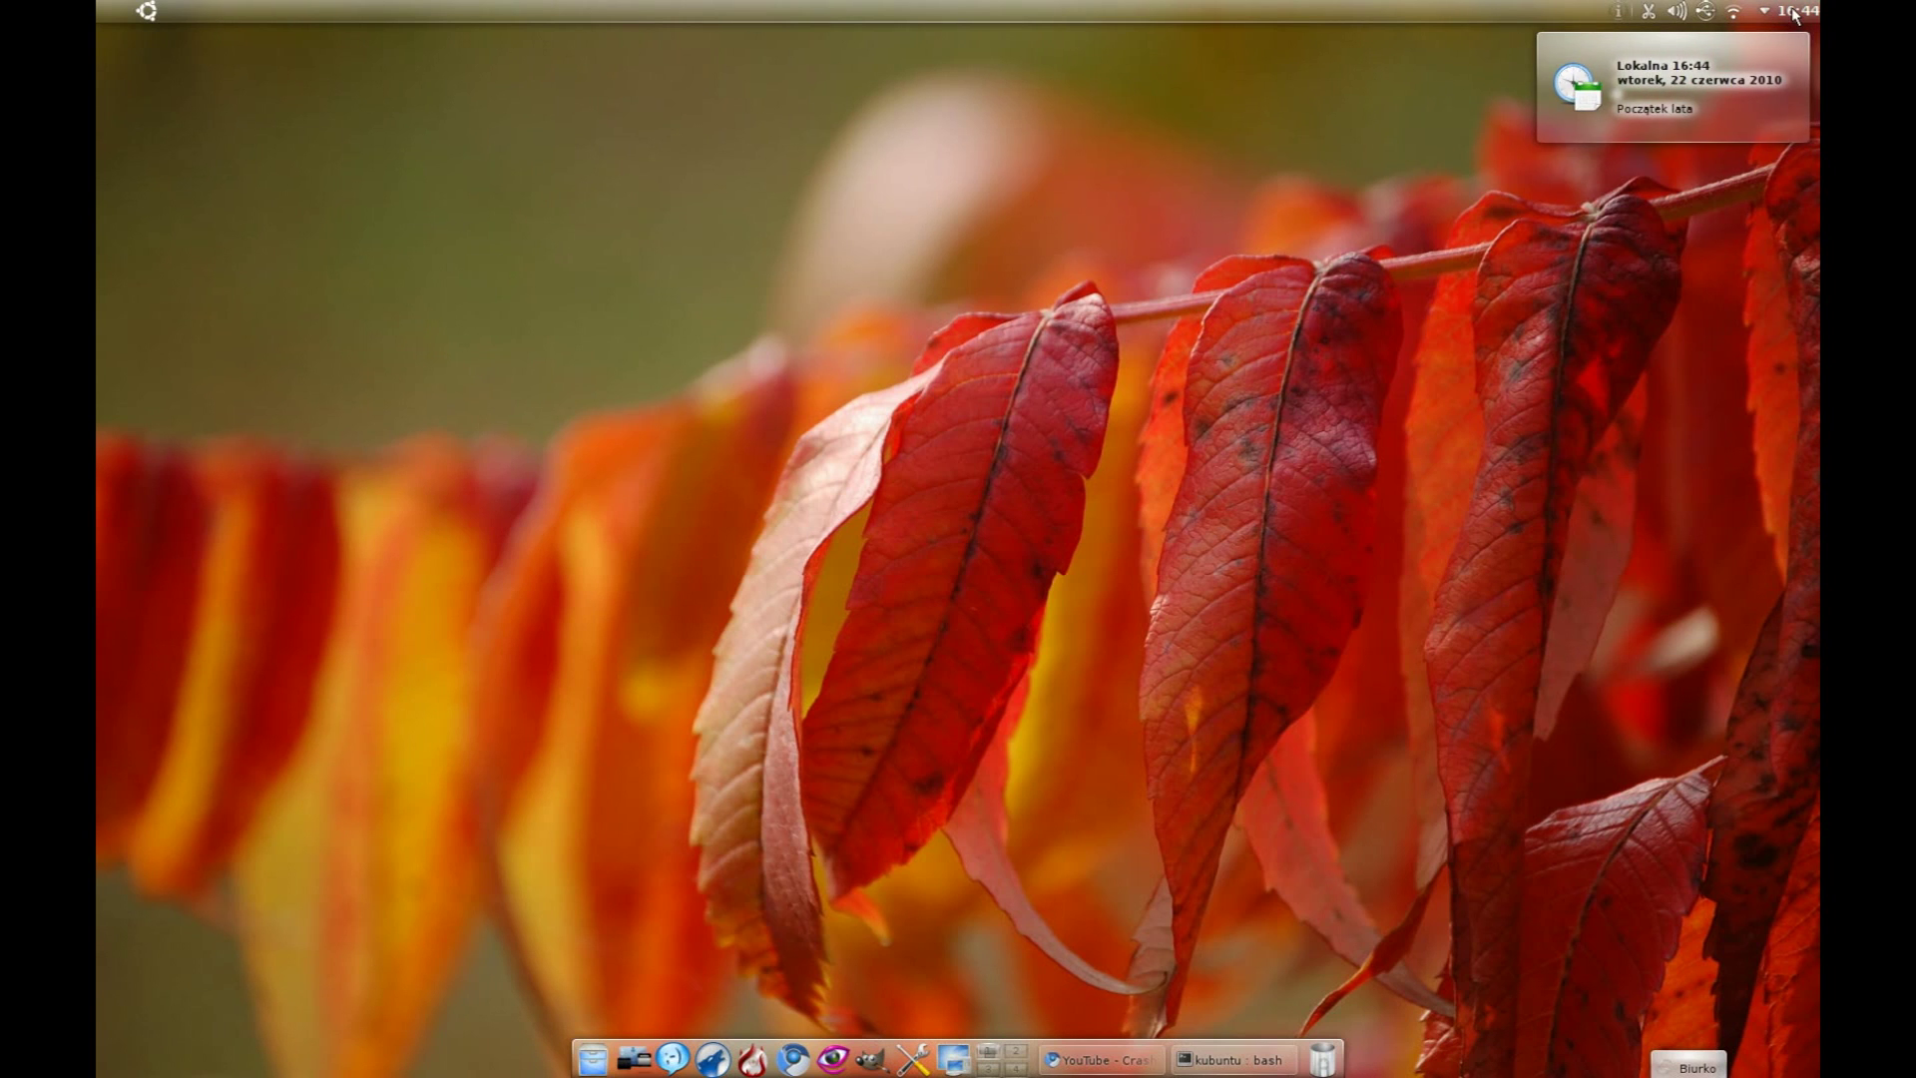
Step: View the clock's calendar, check the marked holidays in June 2010, and advance month by month to October 2010
left_click(1794, 14)
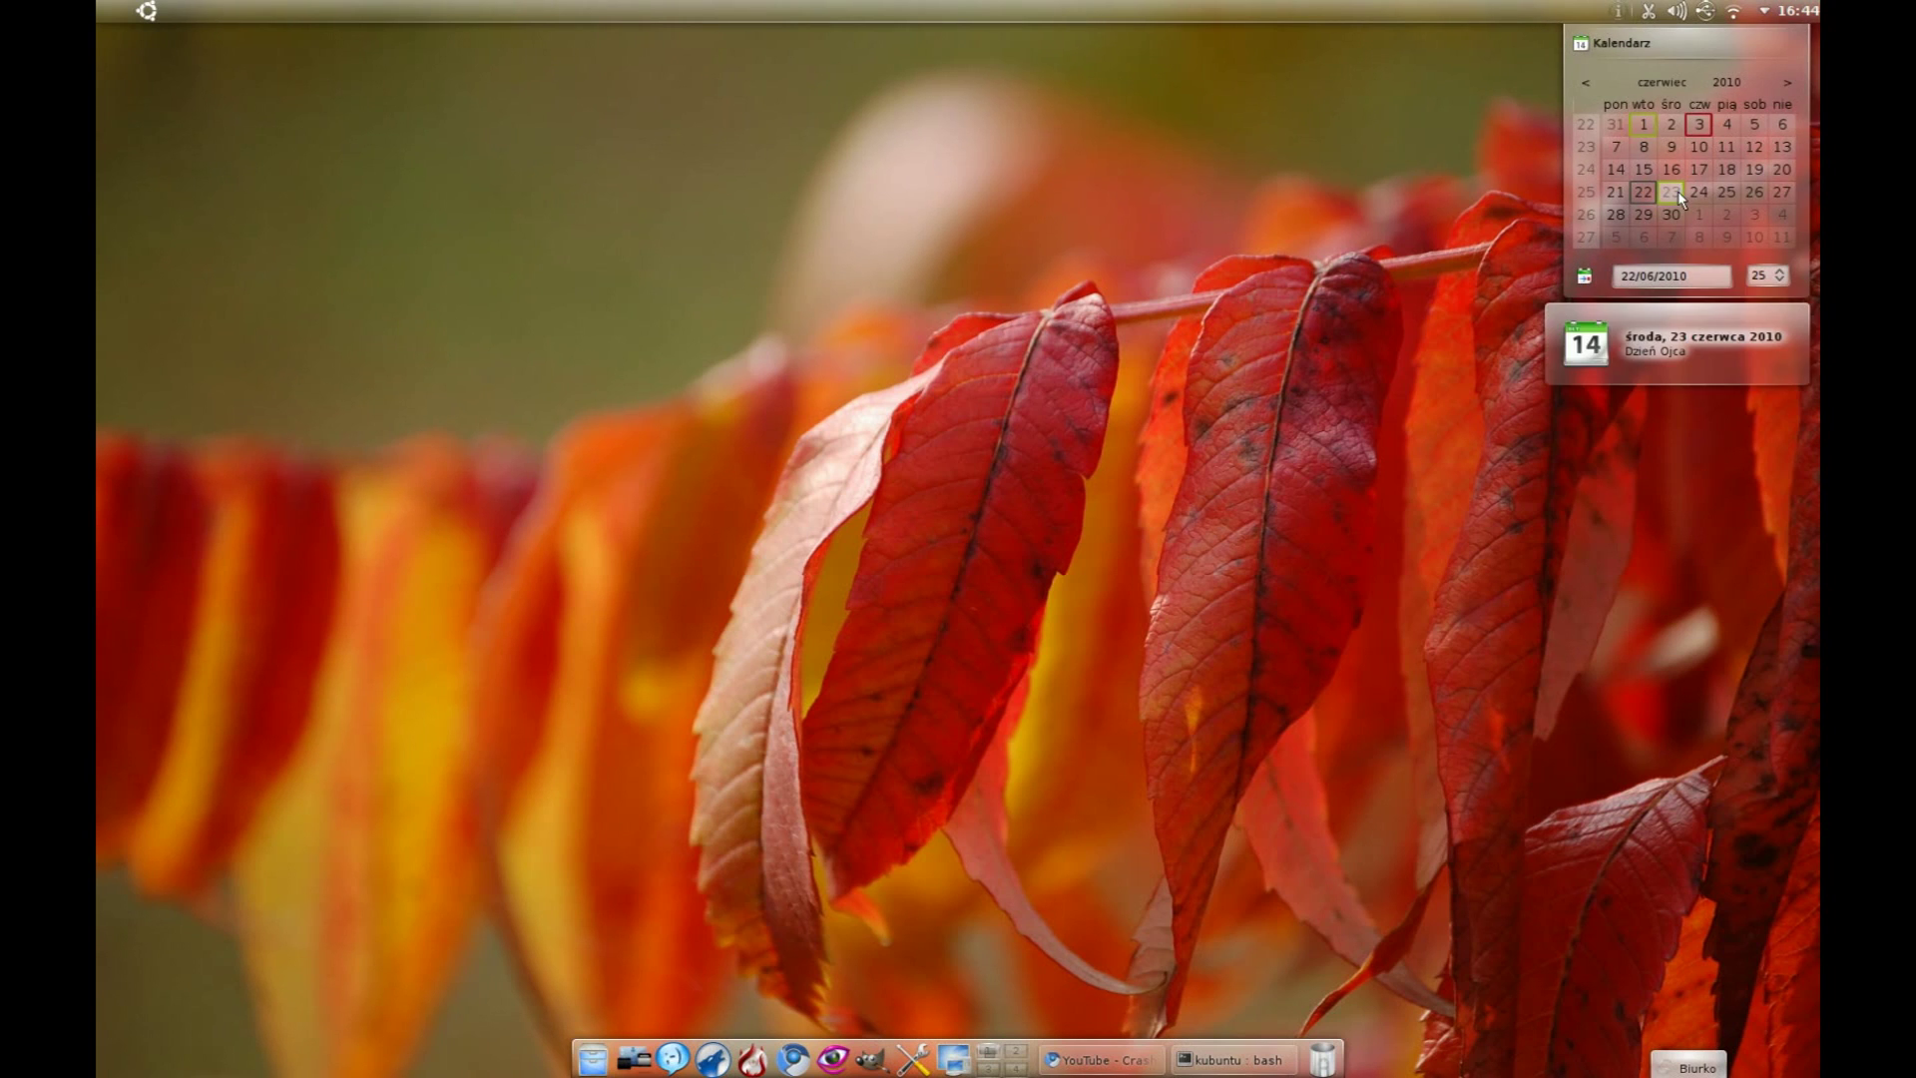
mouse_move(1645, 130)
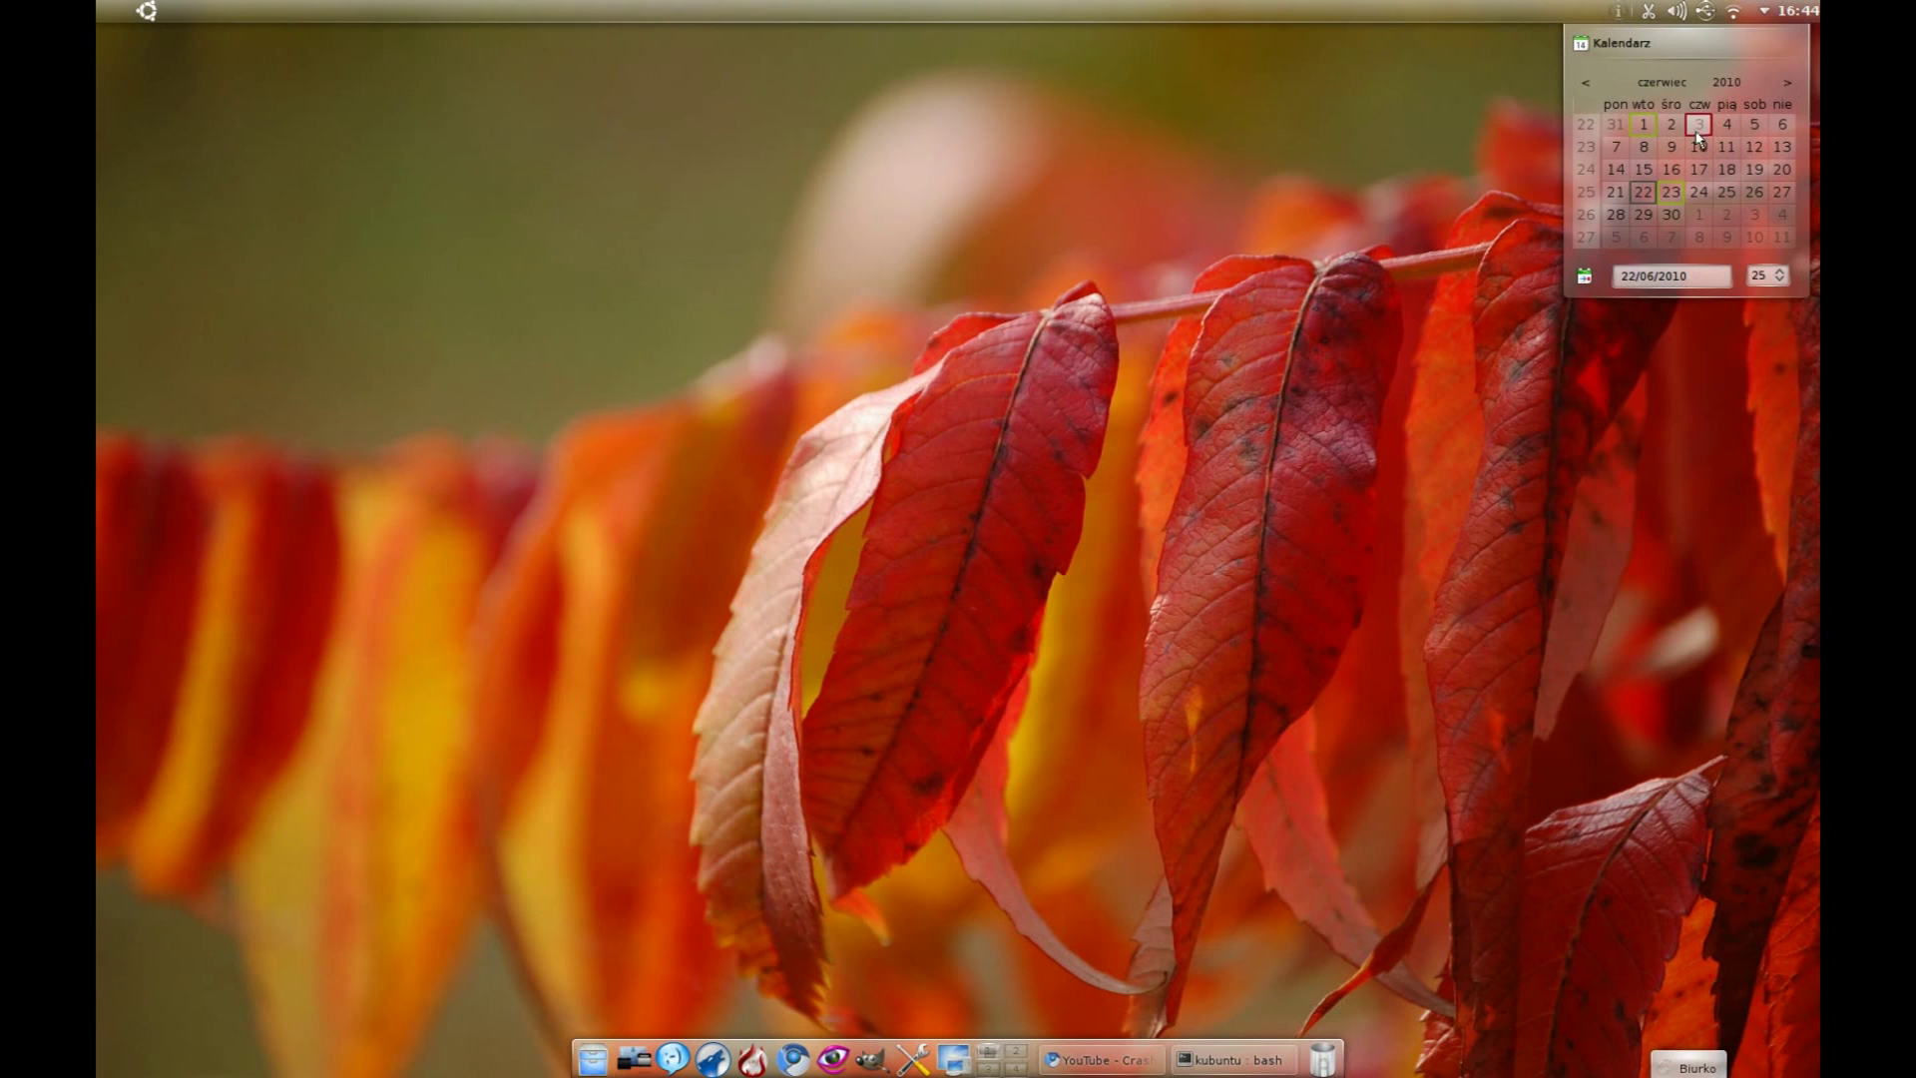
mouse_move(1704, 128)
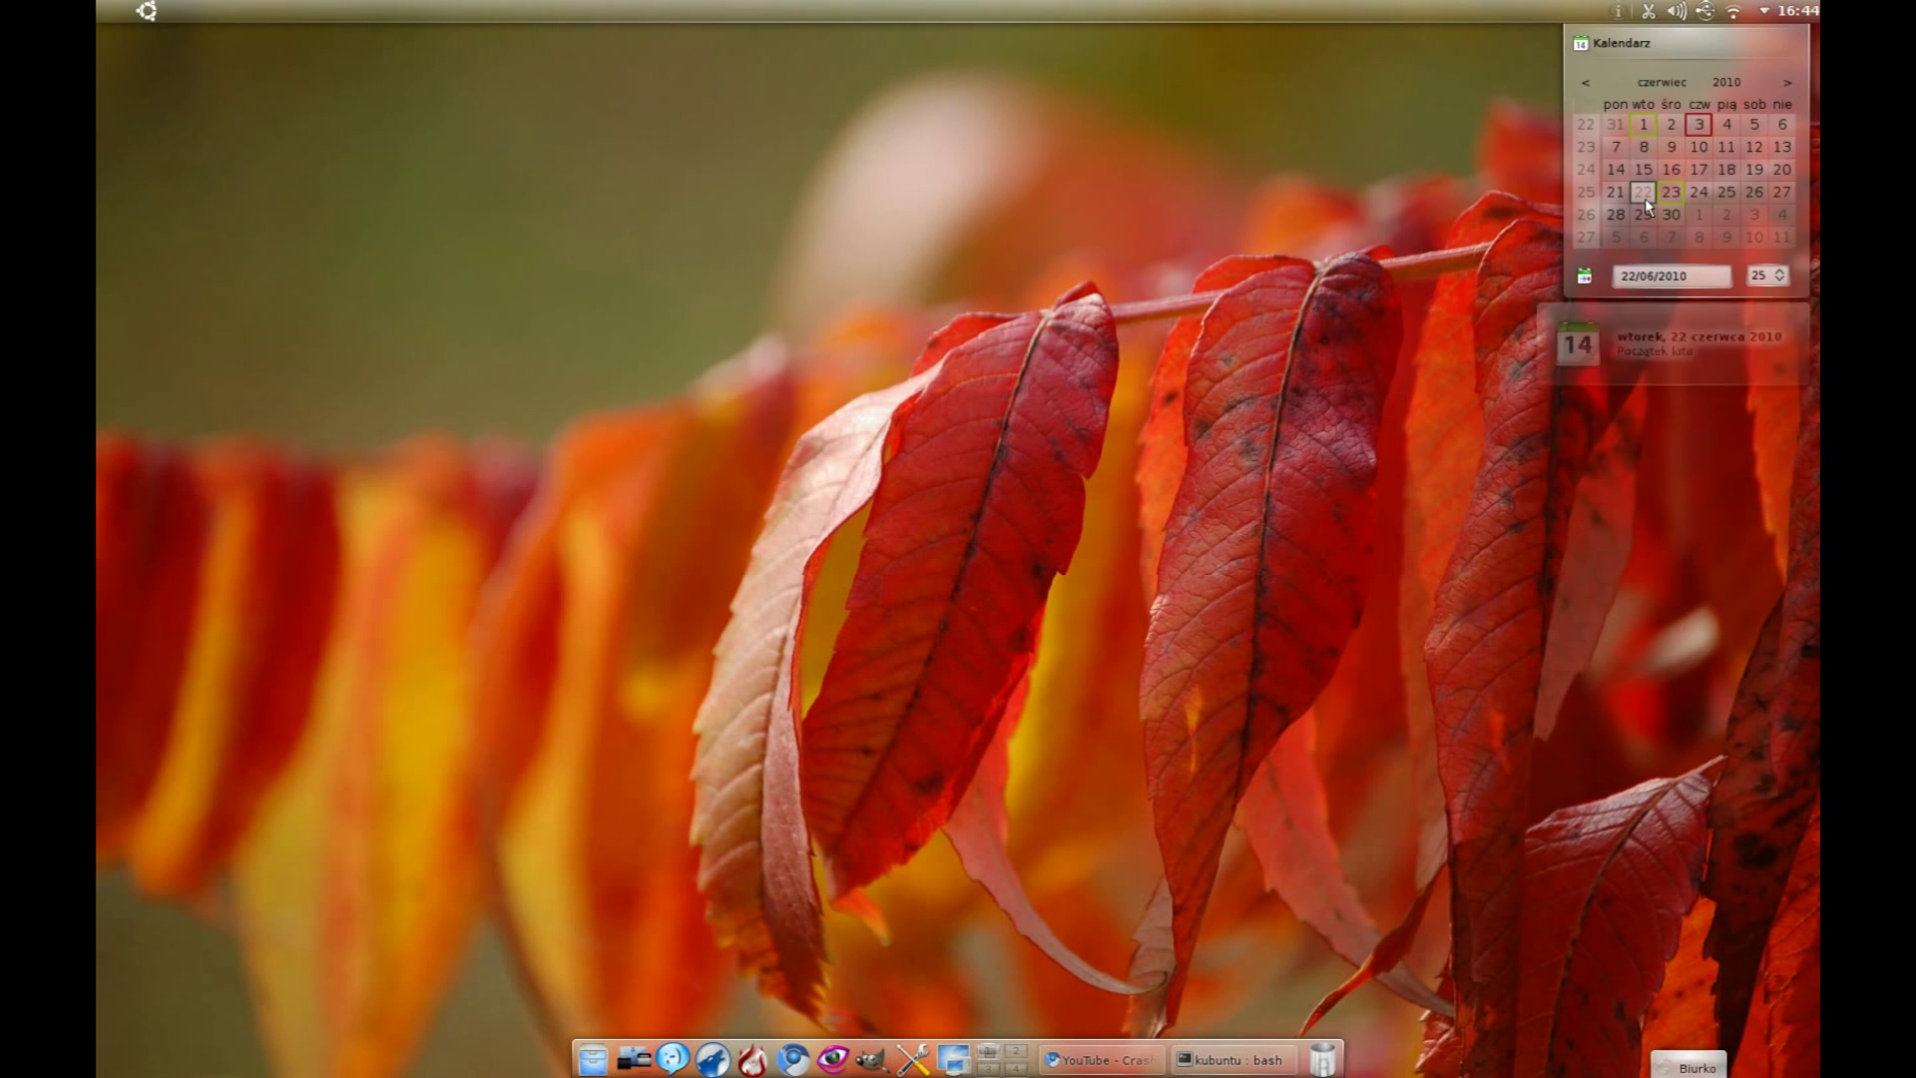
scroll(1709, 174, "down", 1)
left_click(1788, 83)
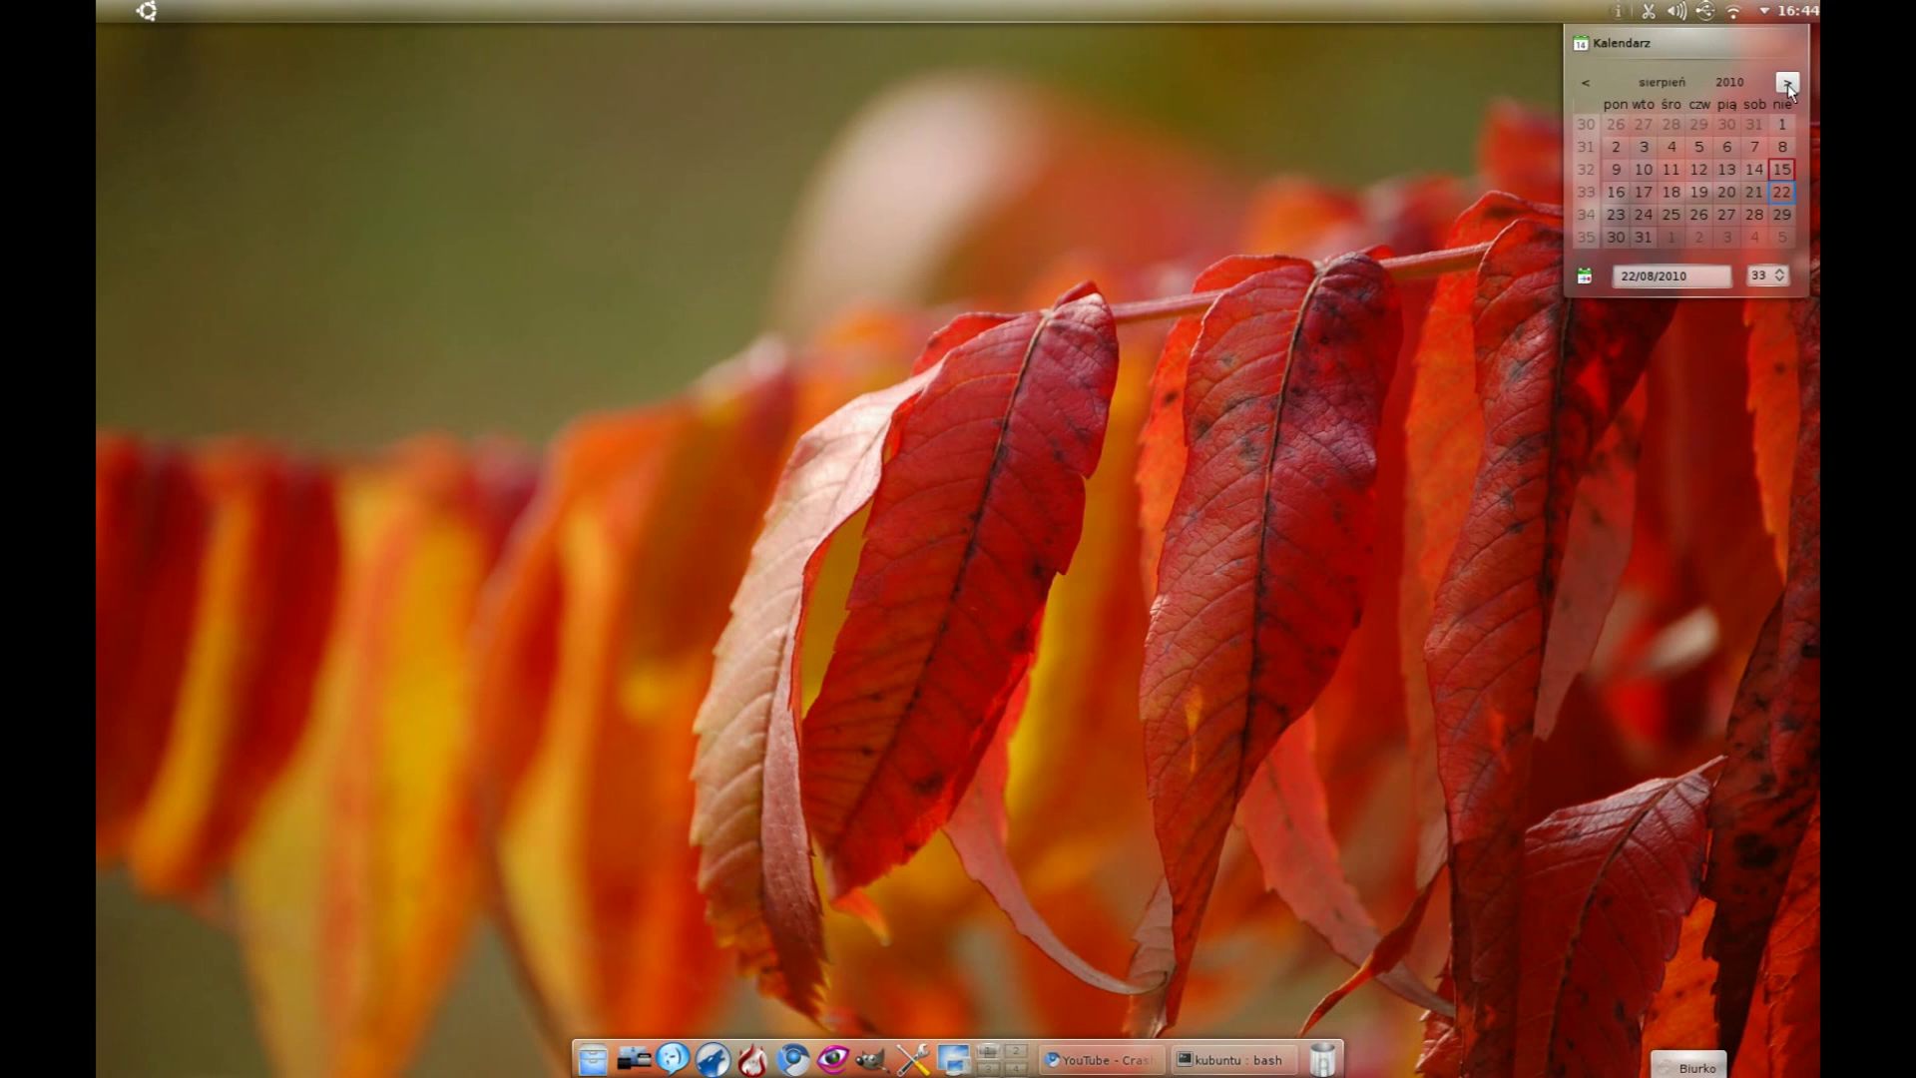
left_click(1787, 84)
mouse_move(1693, 202)
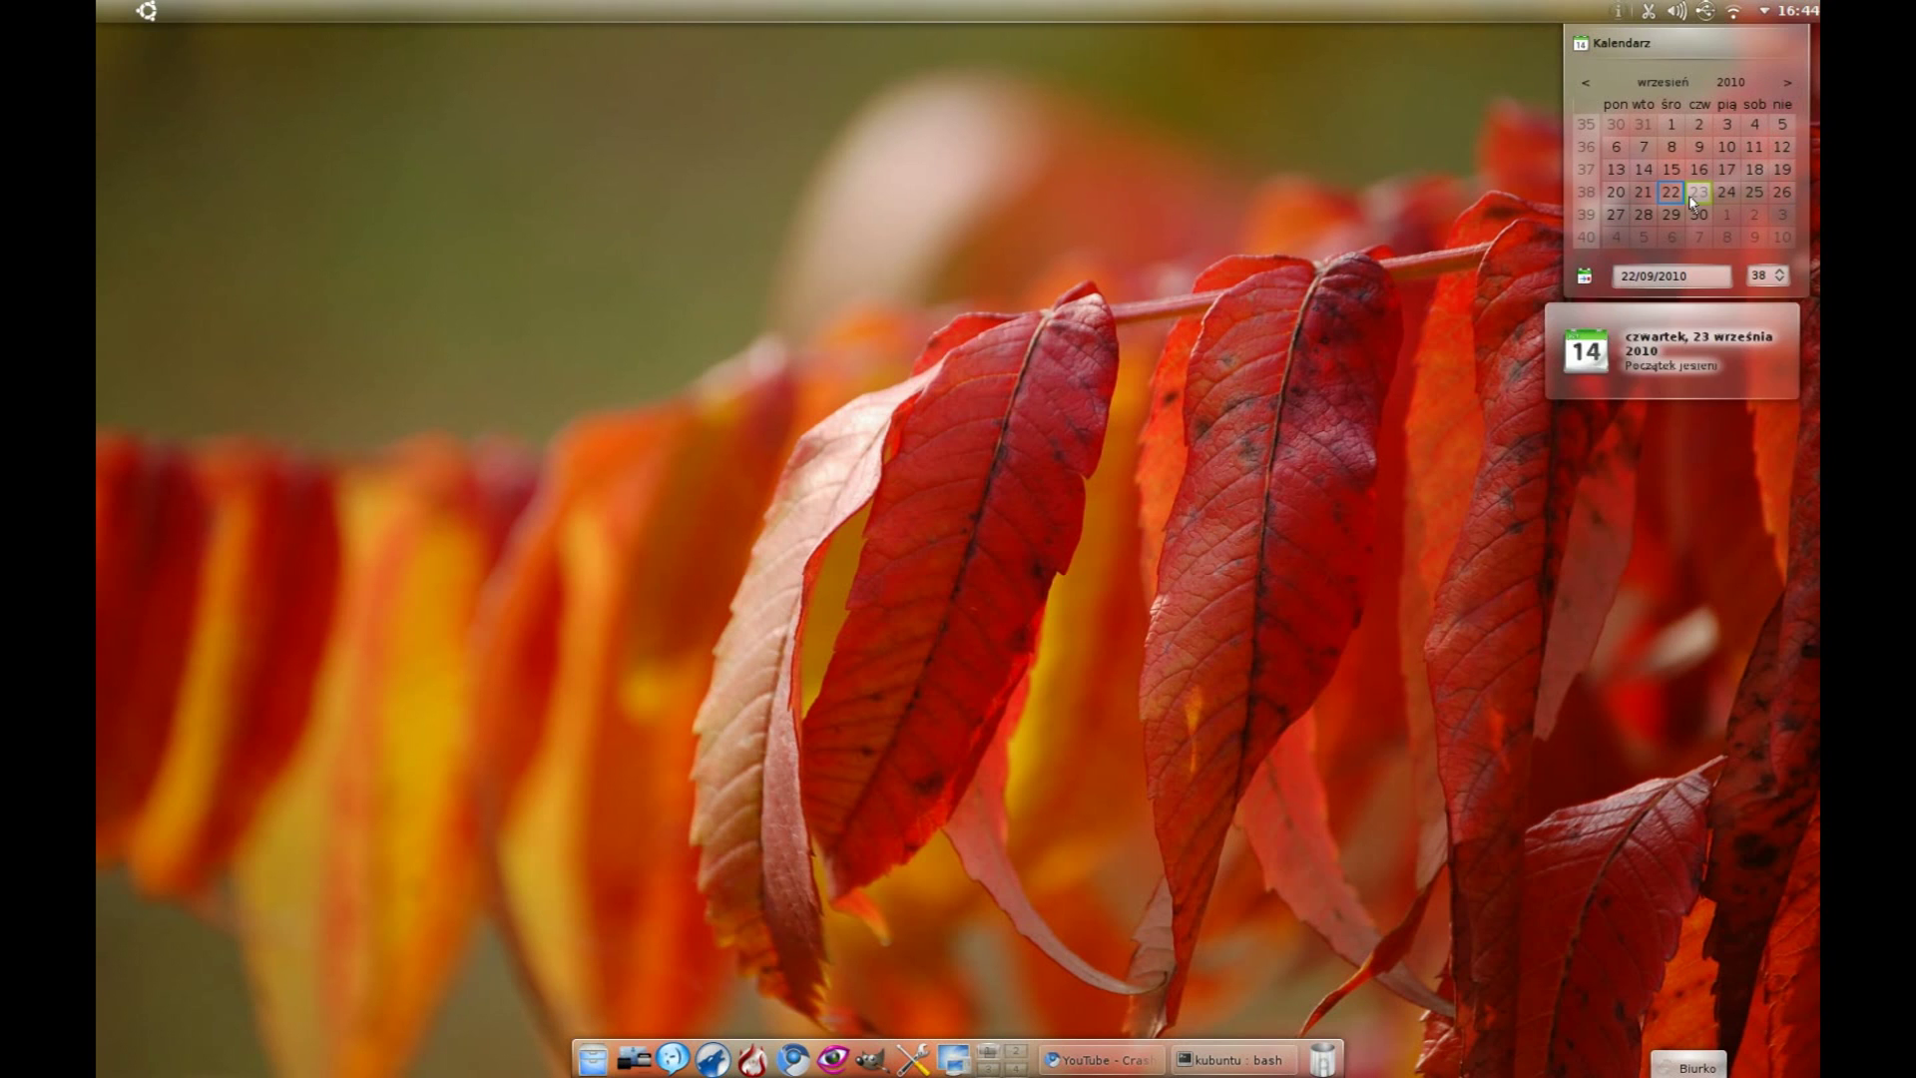
left_click(1790, 83)
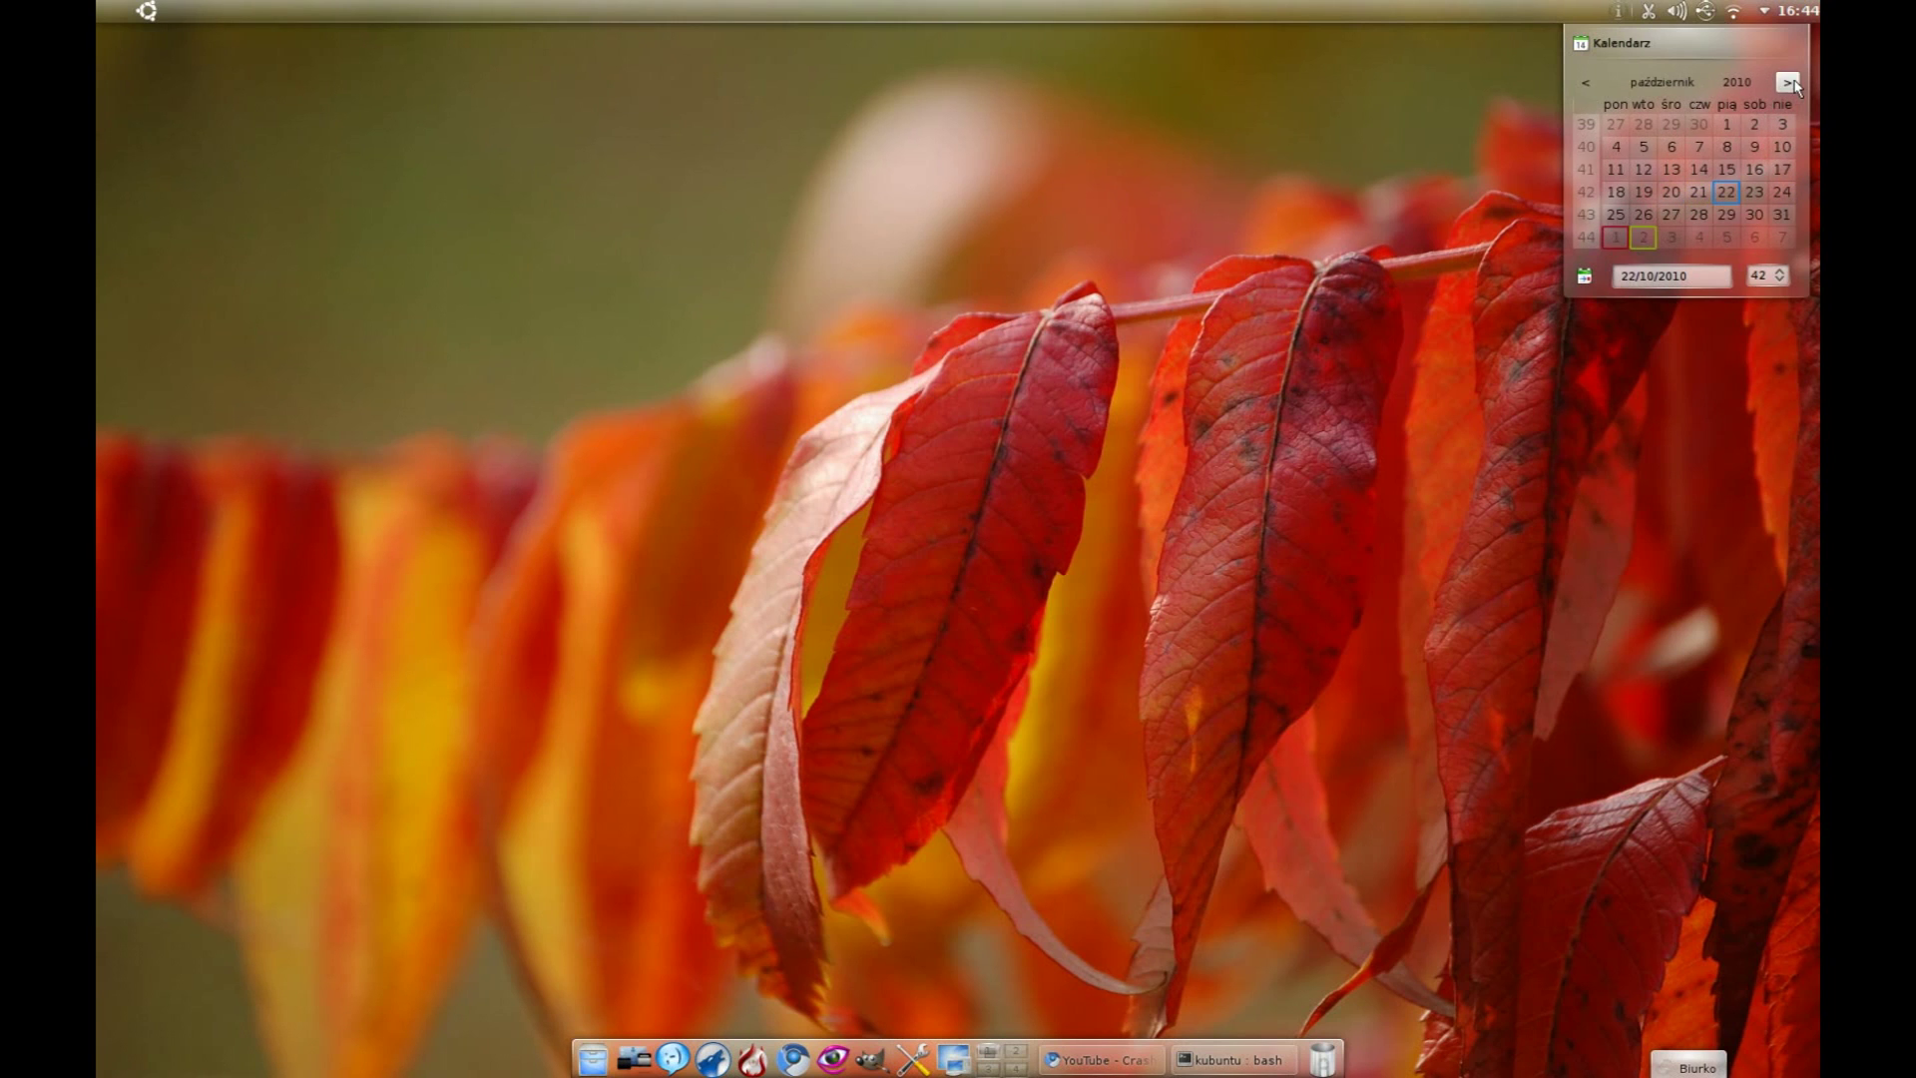
Step: Collapse the Kalendarz popup to its title, expand it again, and close it
left_click(1586, 47)
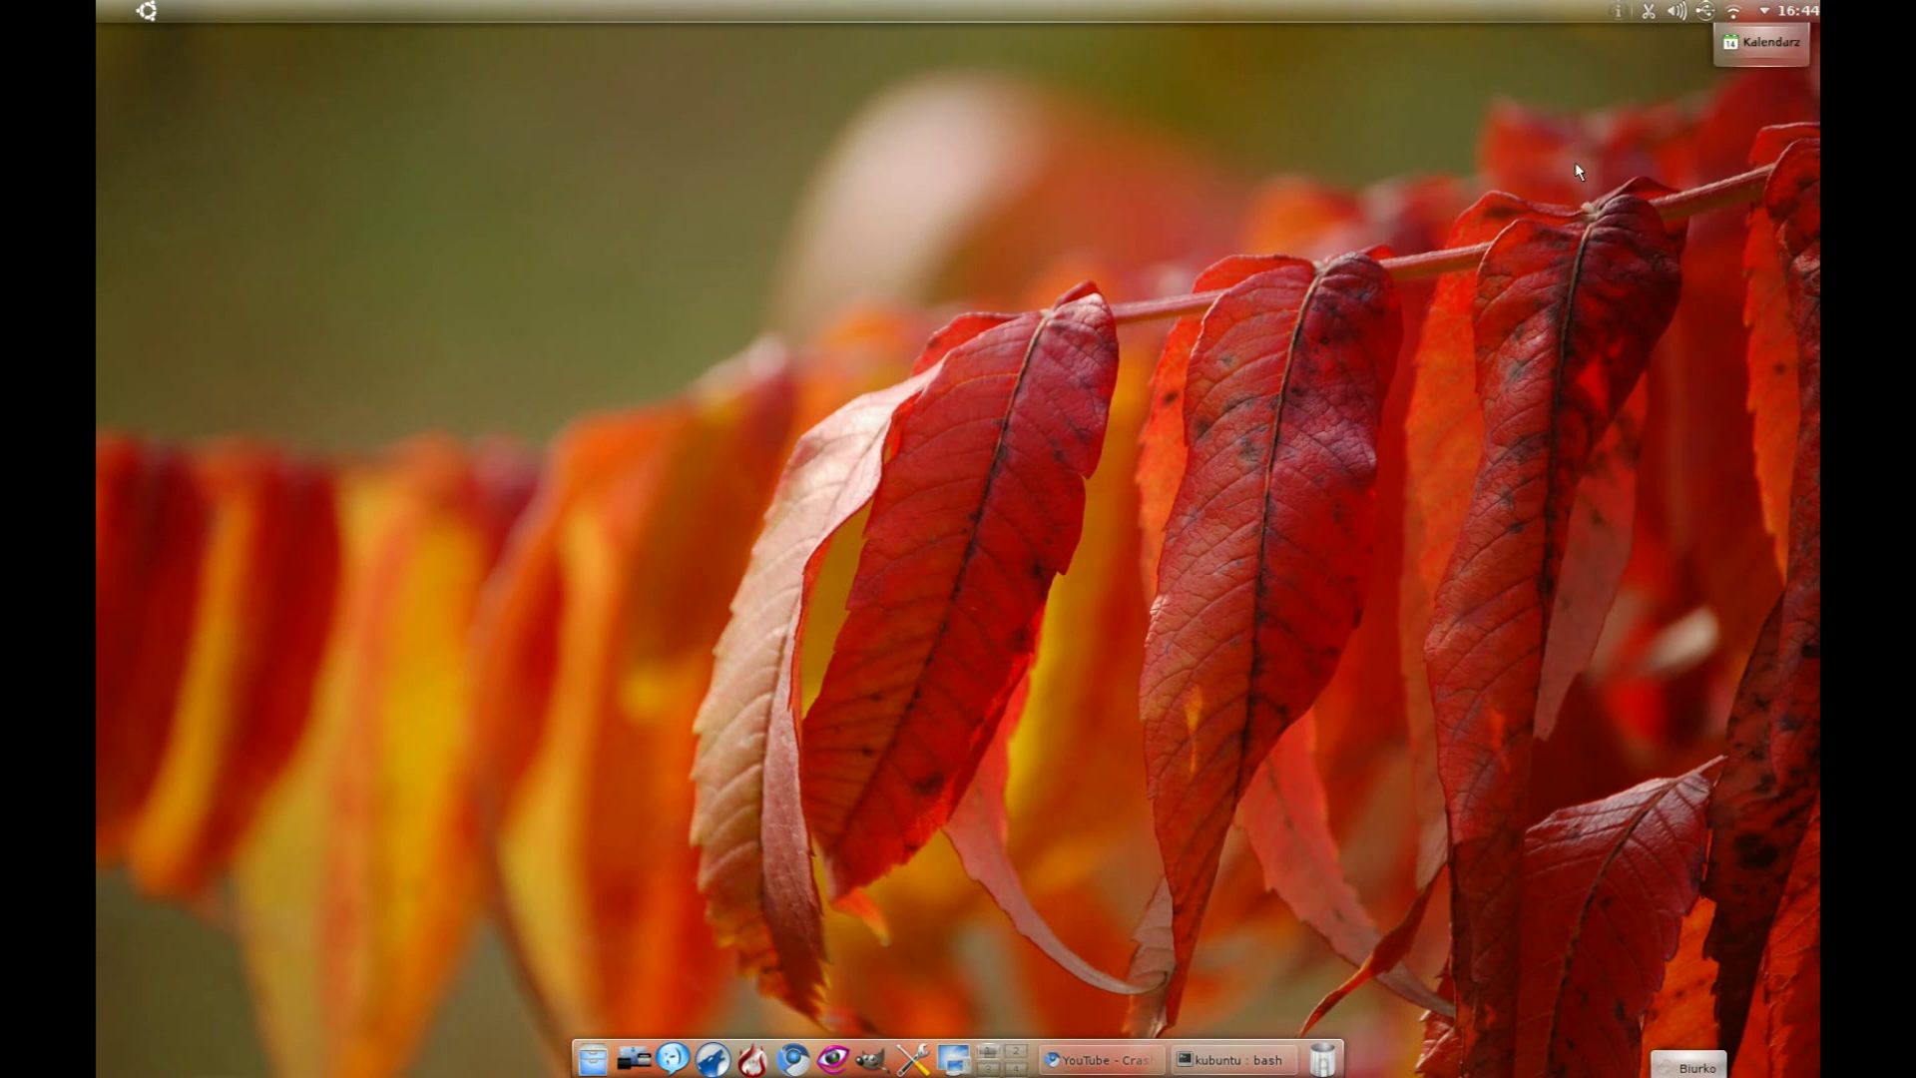
left_click(1729, 47)
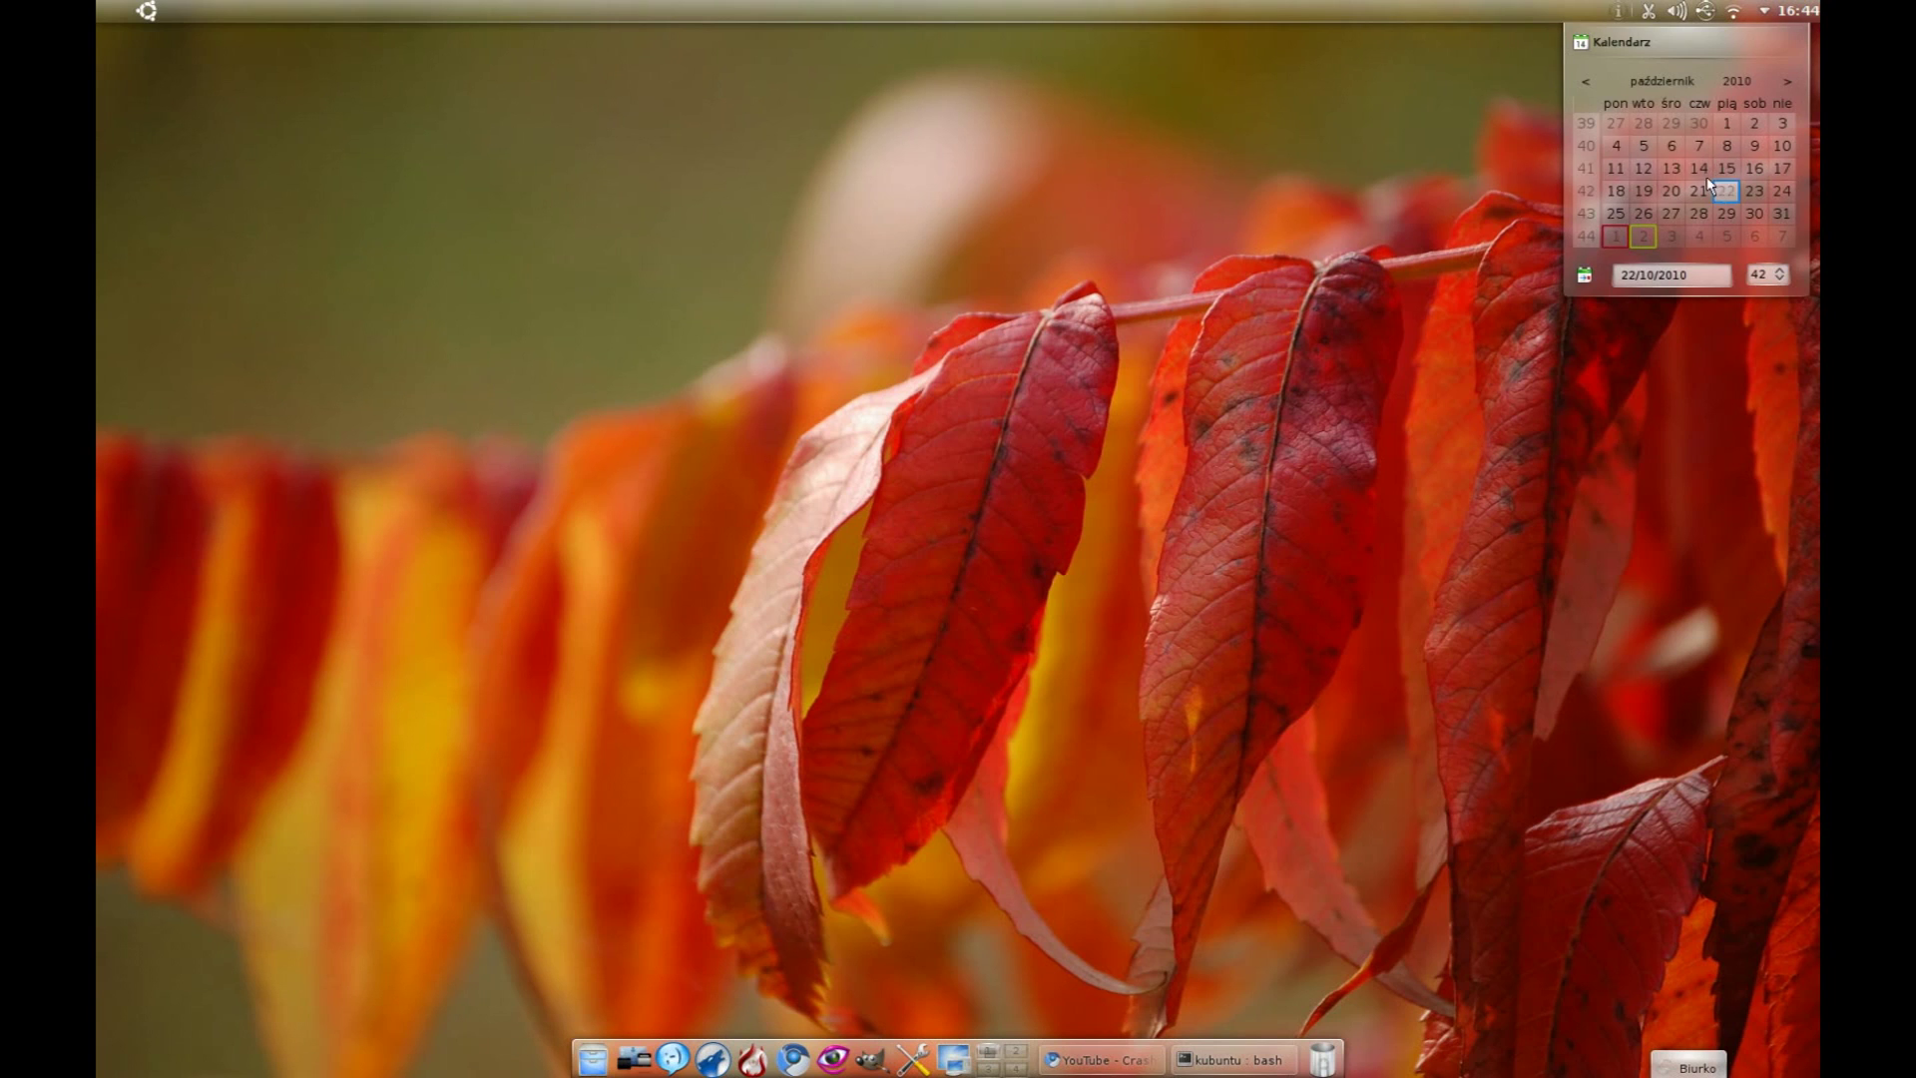
left_click(1786, 45)
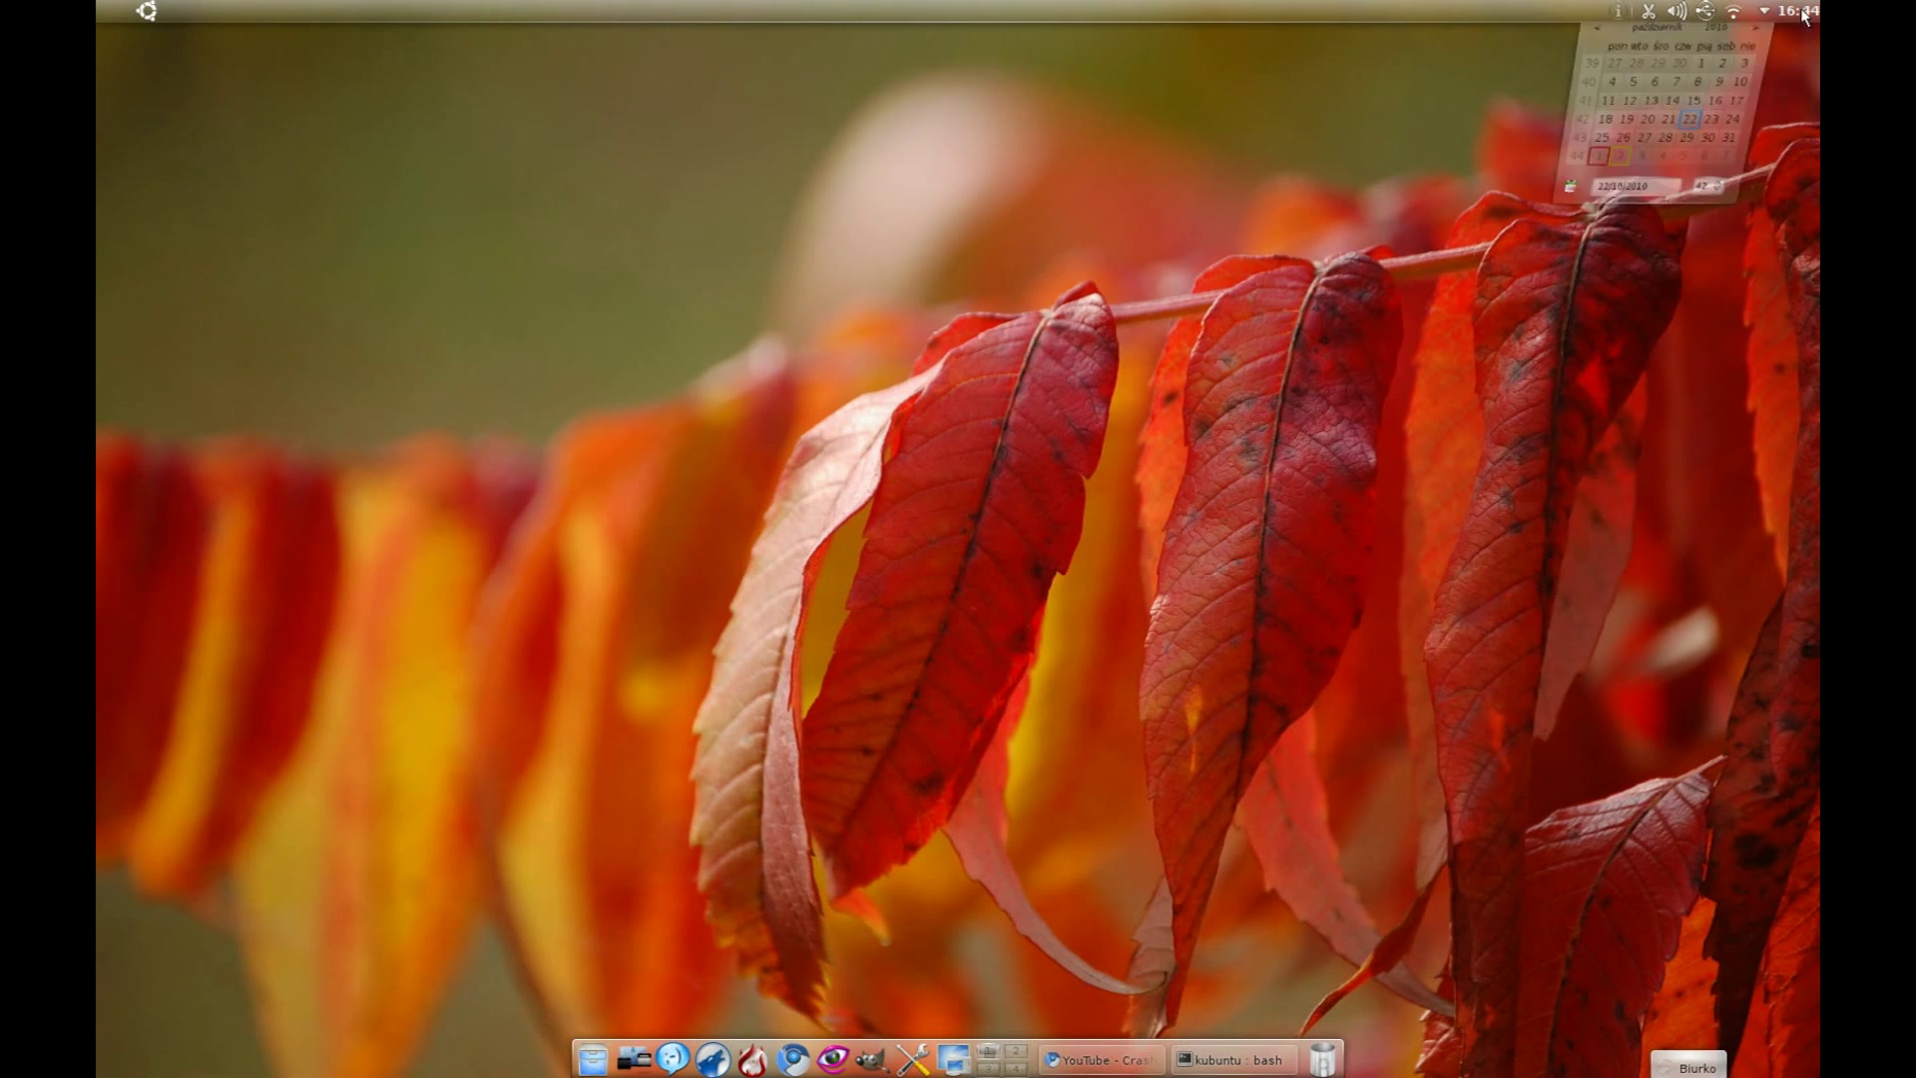
Step: View the Master volume popup from the system tray and the on-screen volume indicator, and close the popup
left_click(1679, 12)
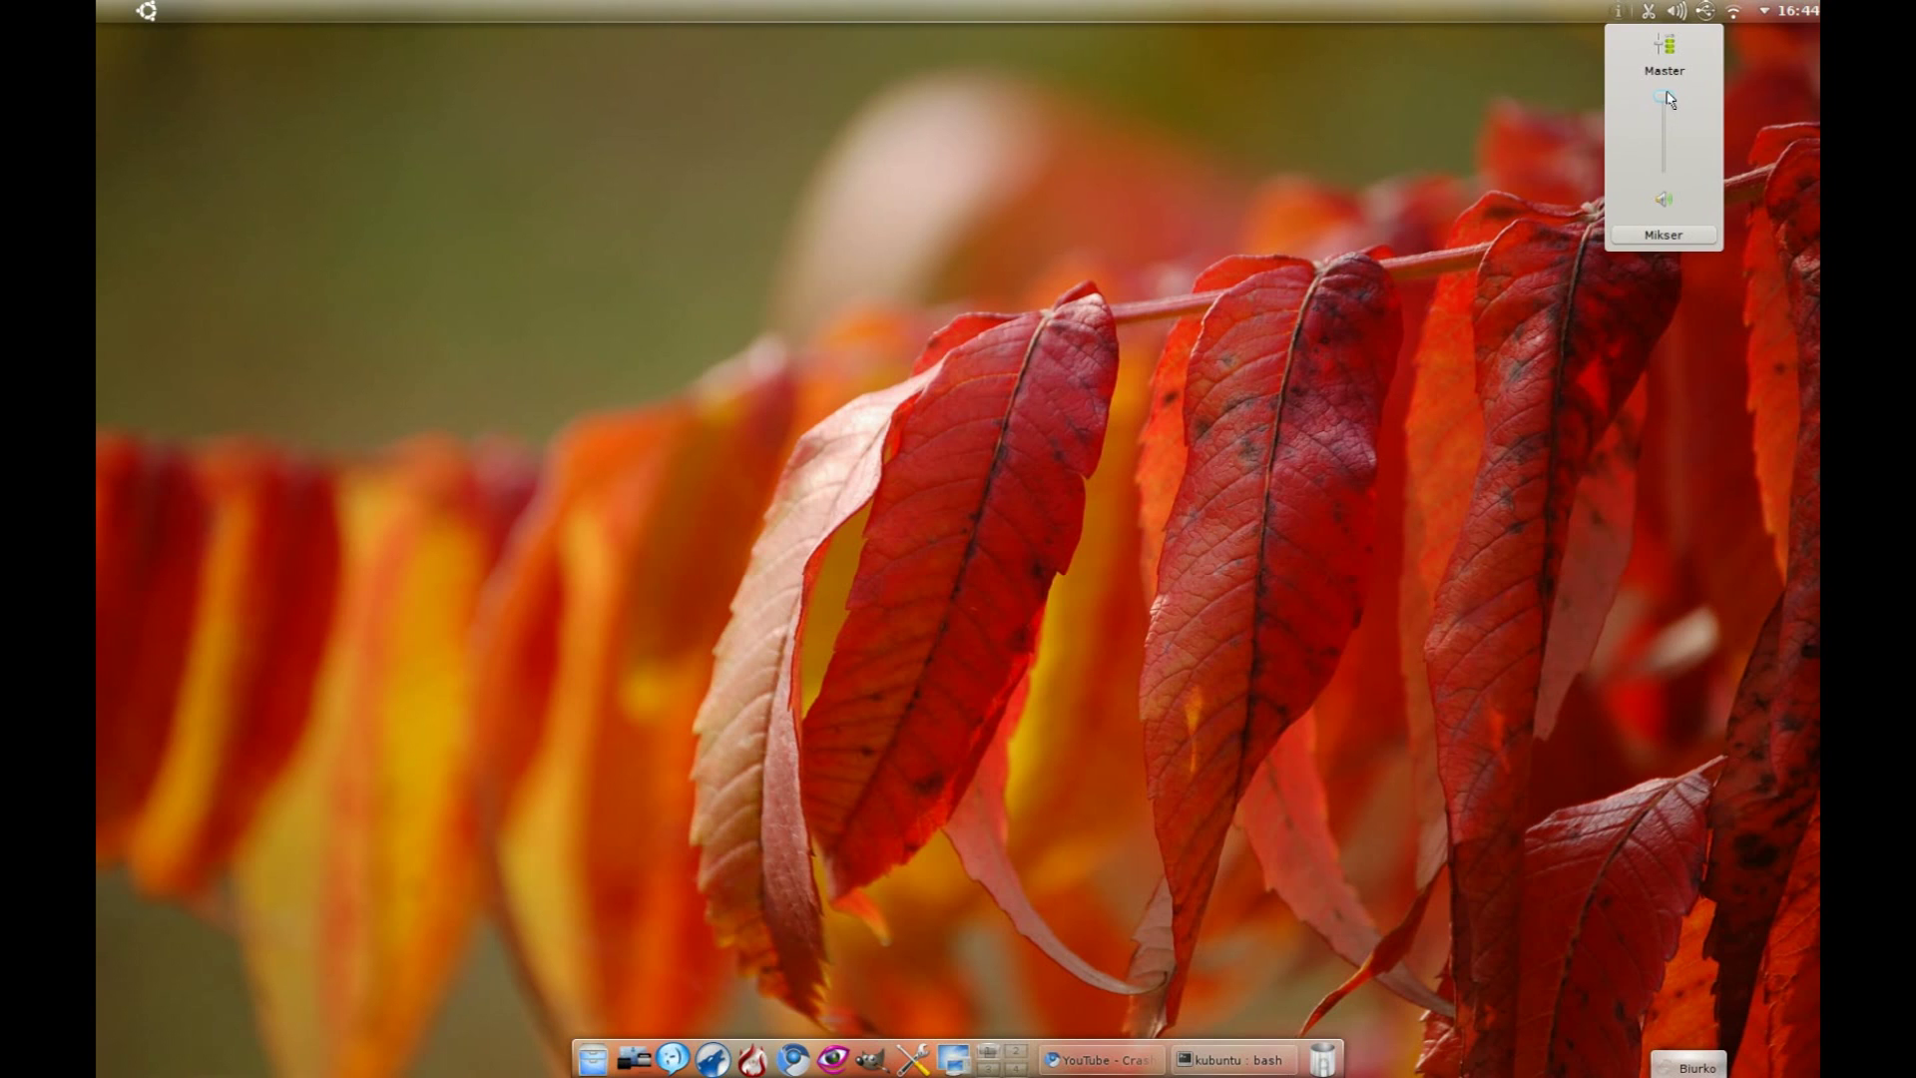
left_click(1782, 80)
key("XF86AudioLowerVolume")
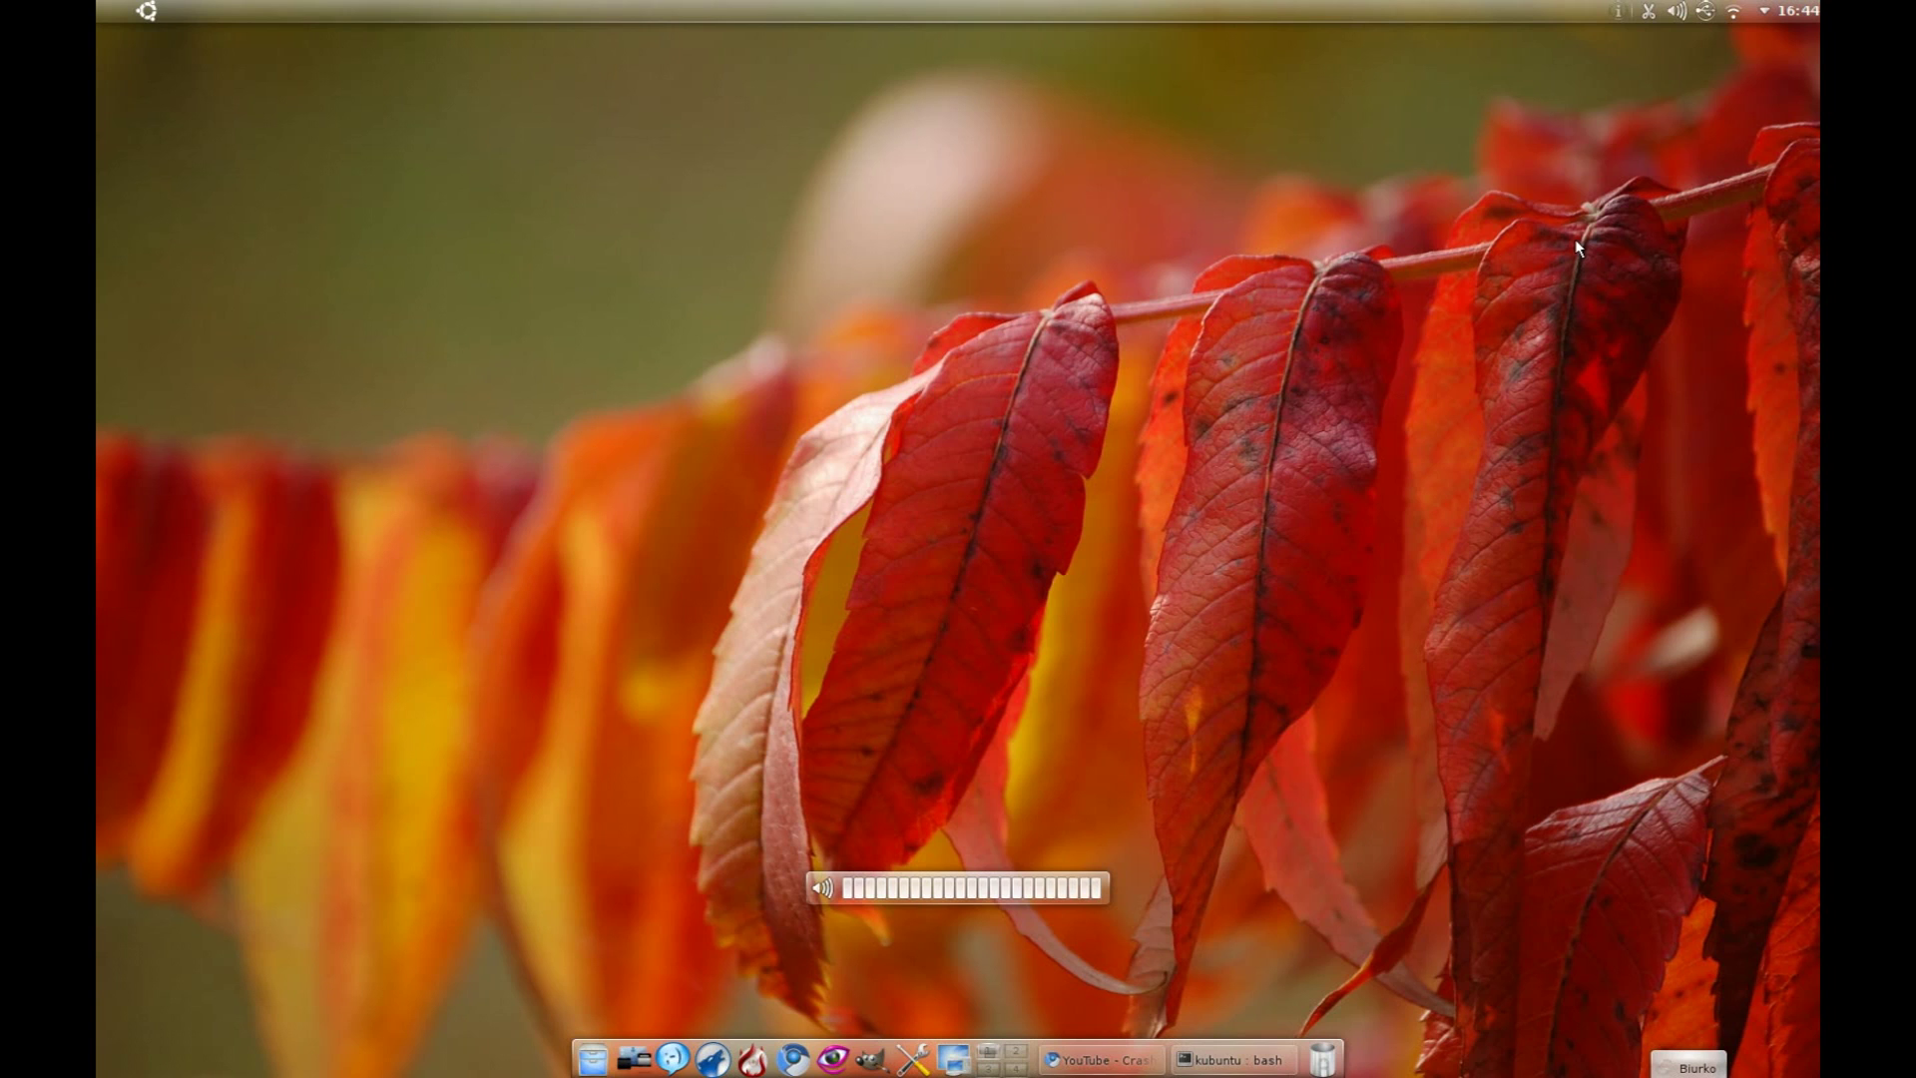
left_click(1677, 12)
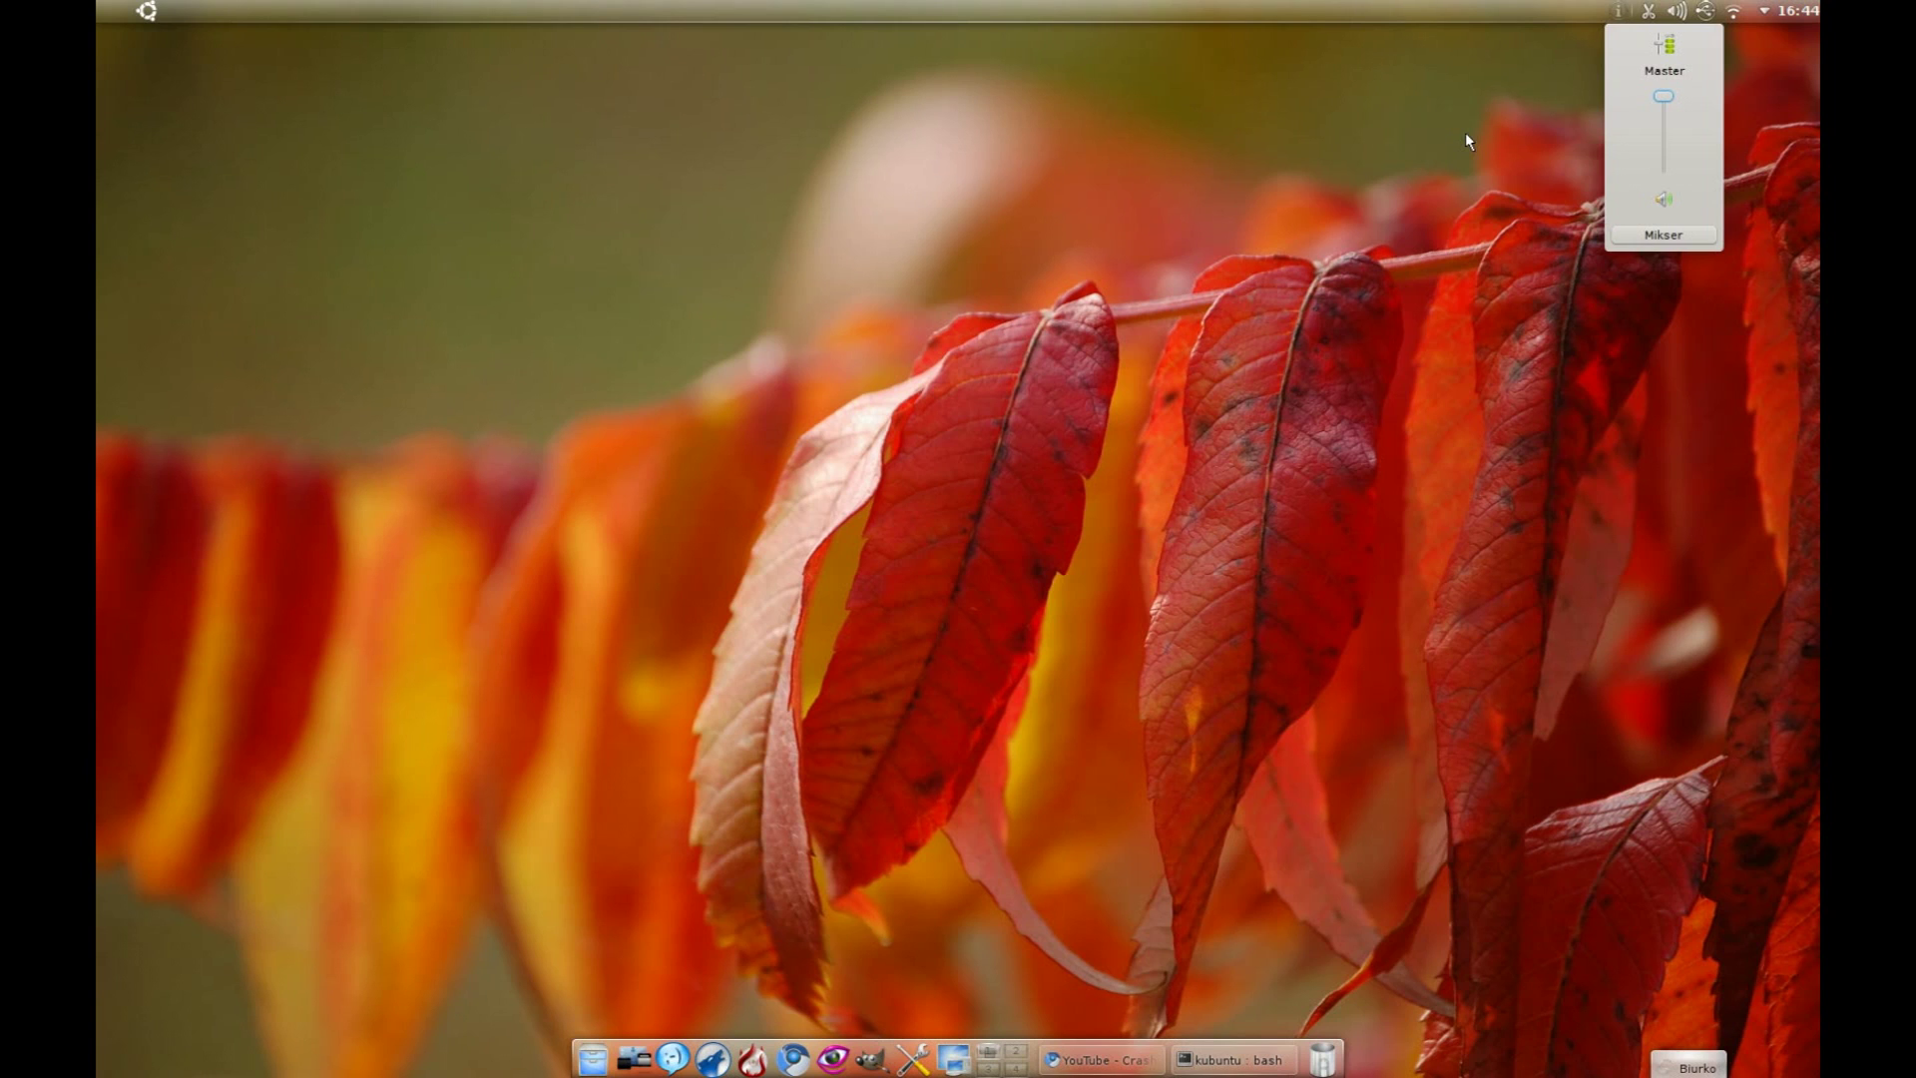
left_click(1673, 18)
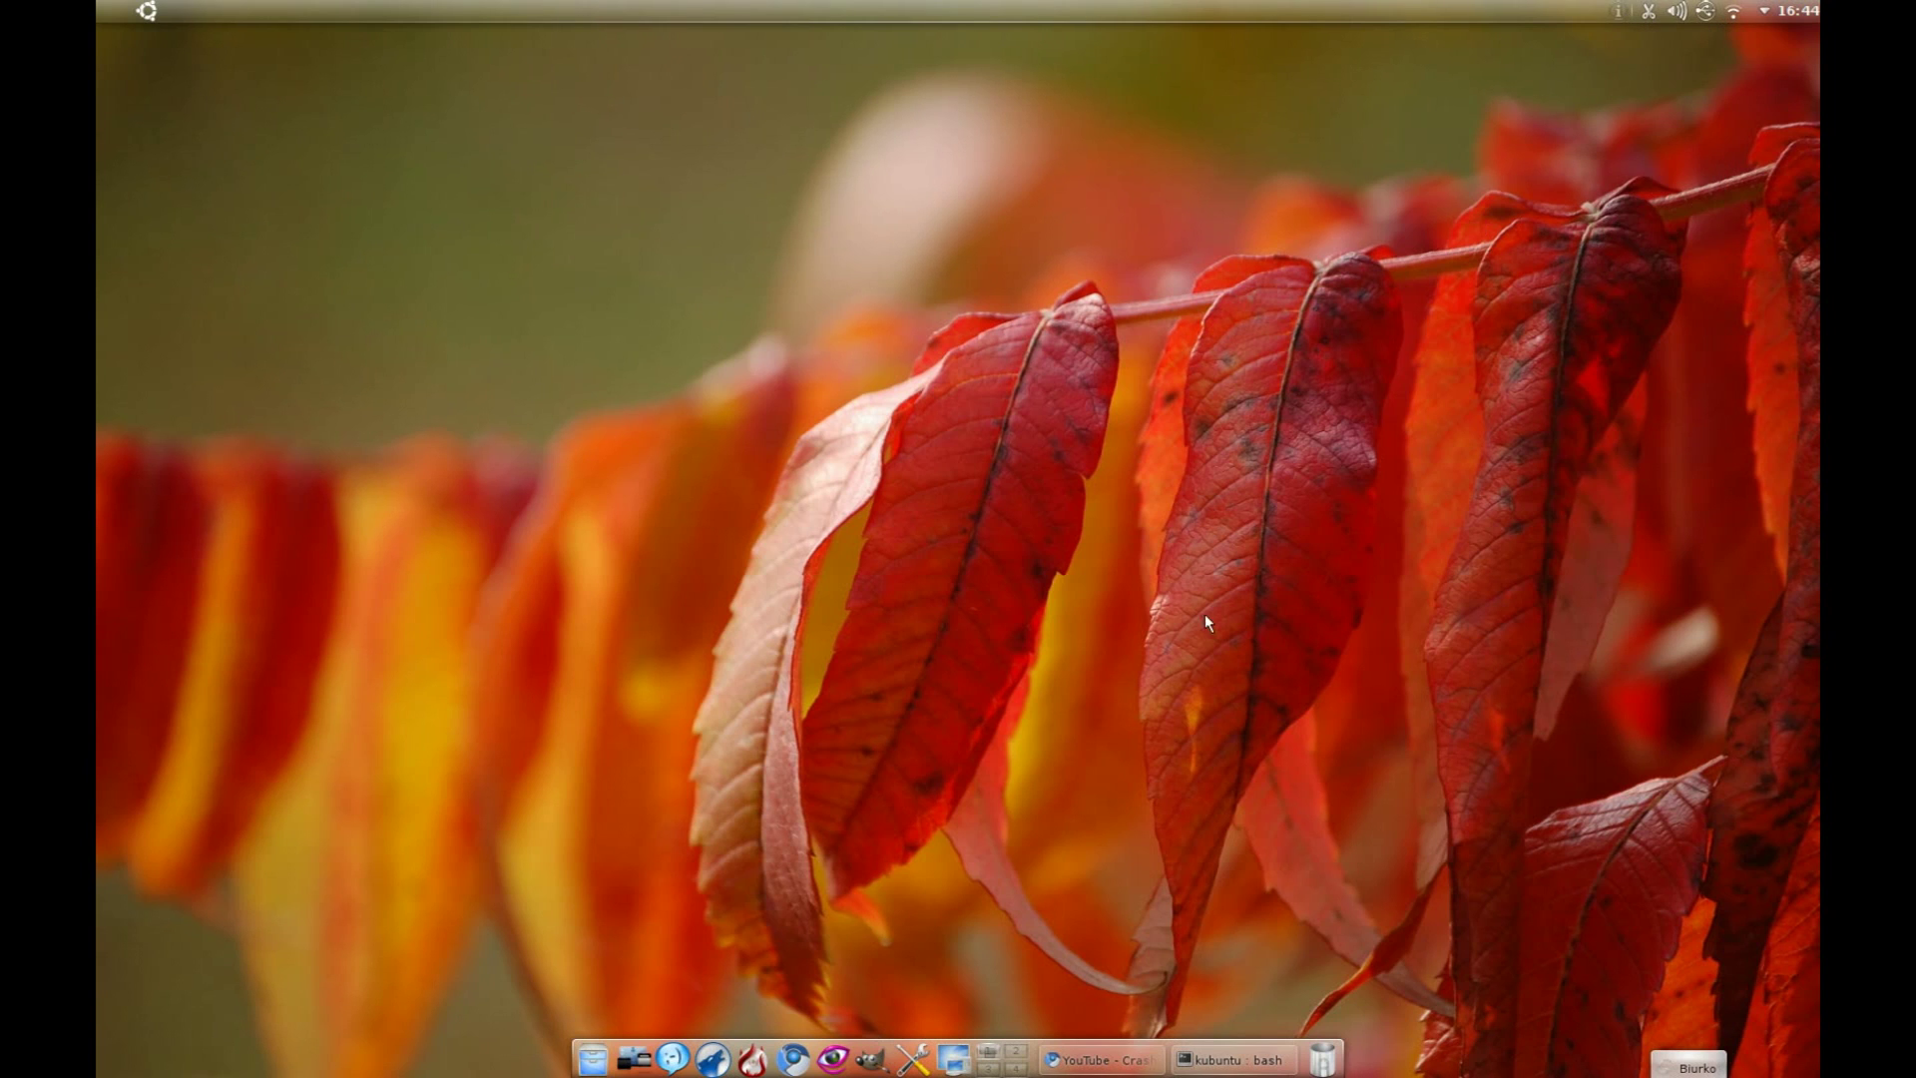
Step: Open Dolphin at the home folder and open the first NFSCARBON disc in a second tab
left_click(591, 1060)
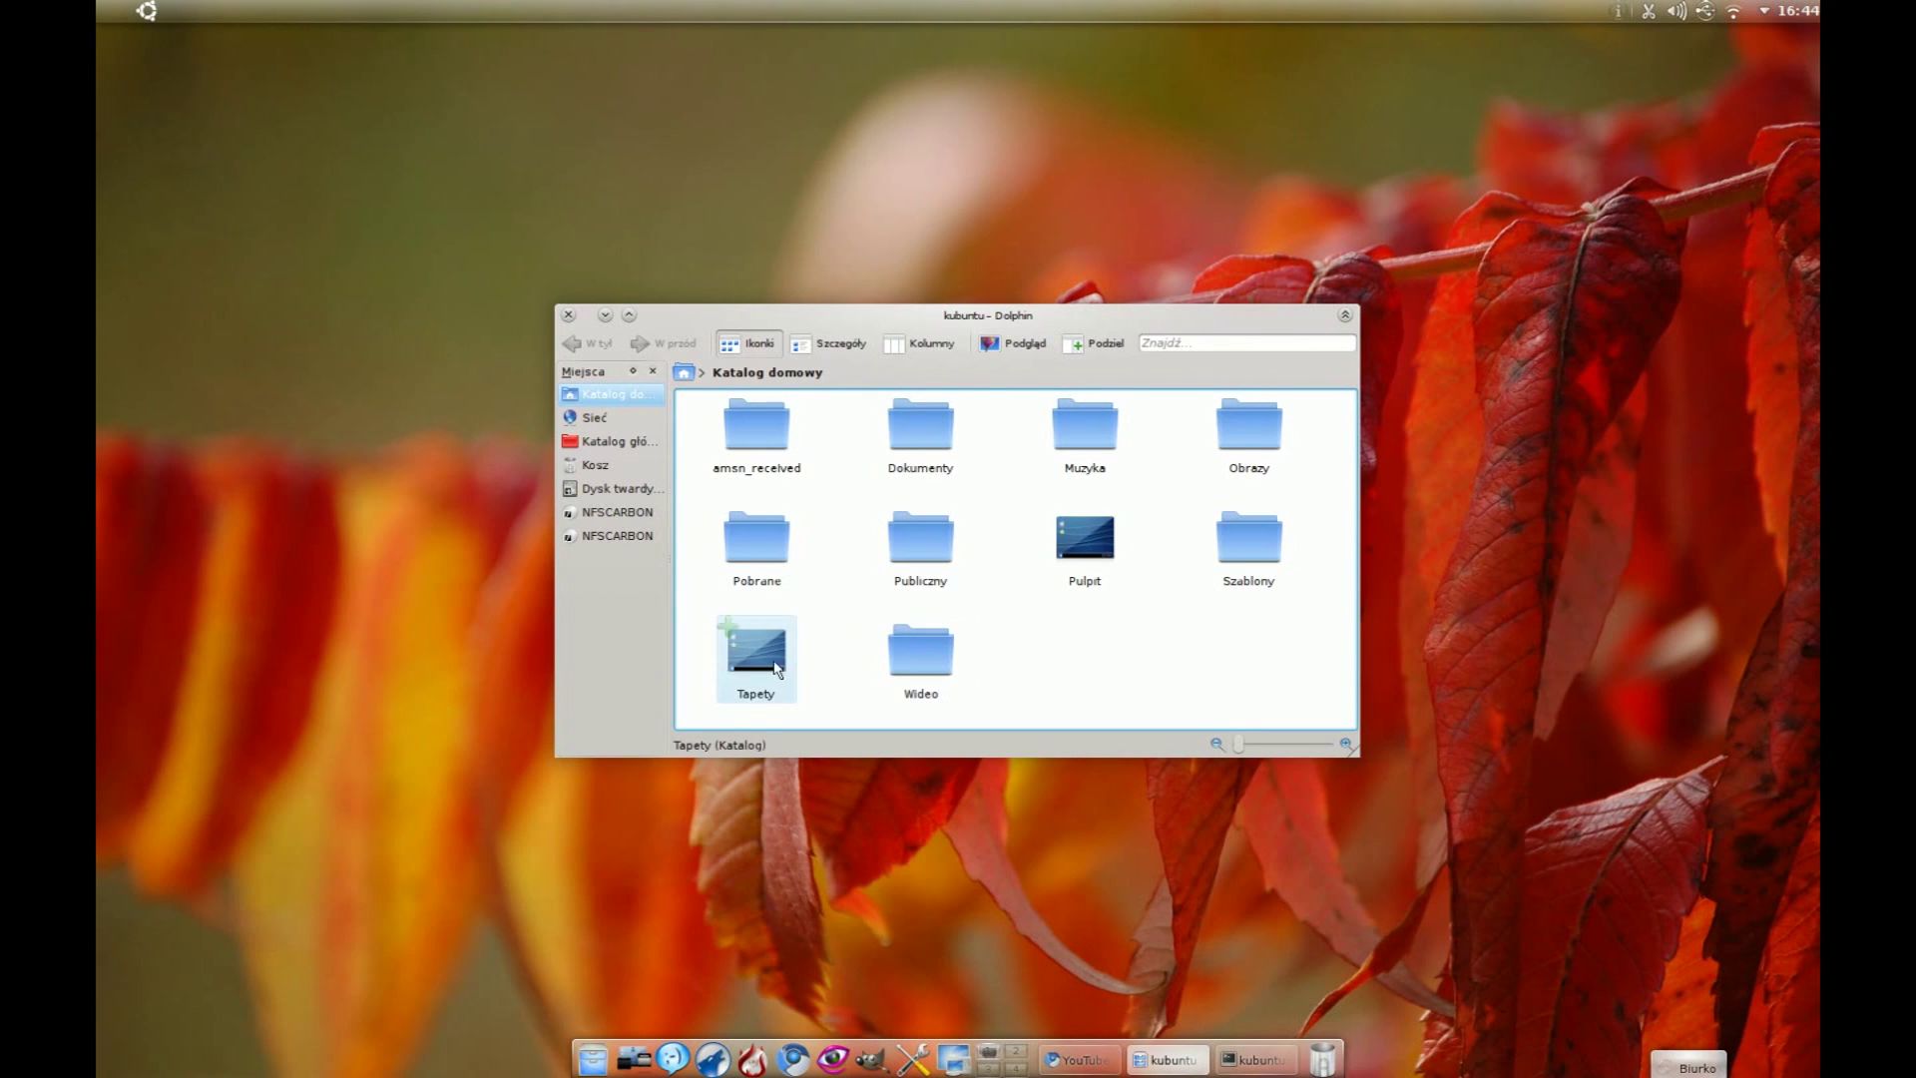
right_click(764, 667)
key("Escape")
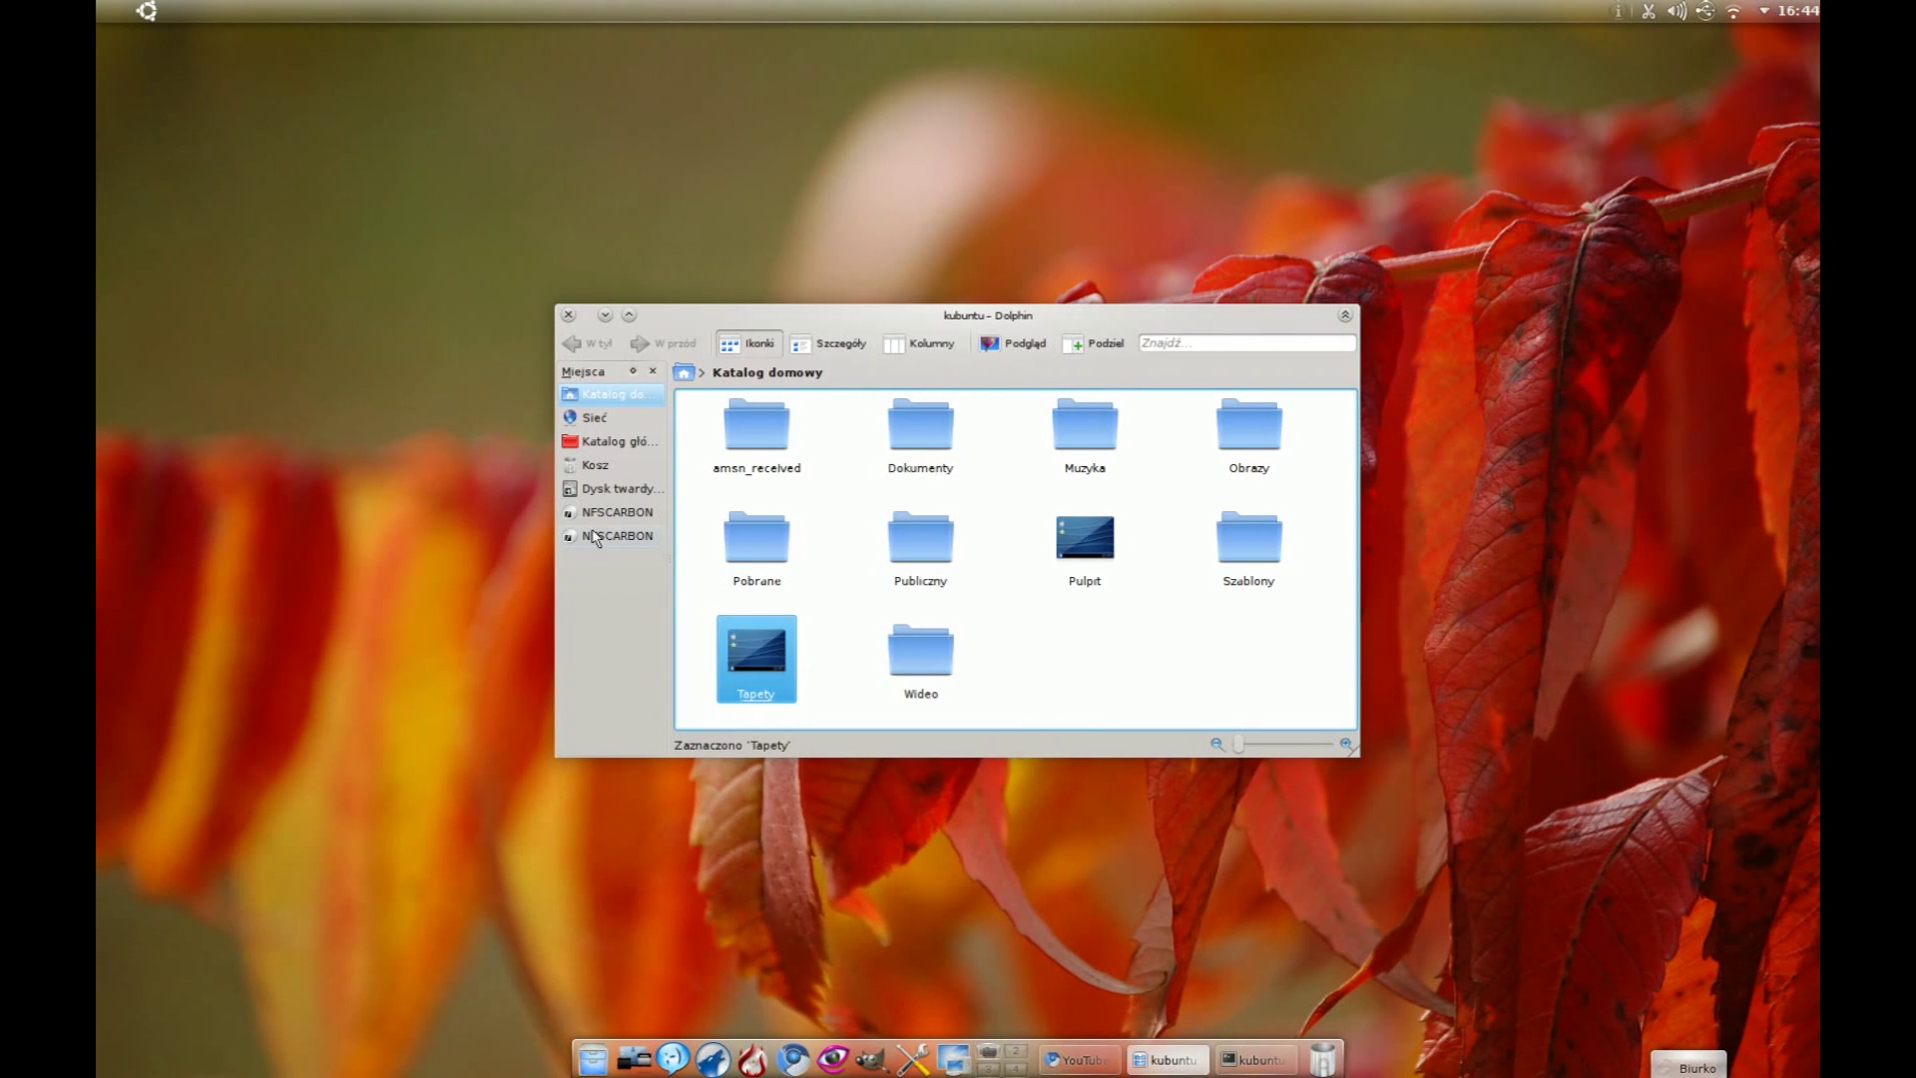
left_click(606, 516)
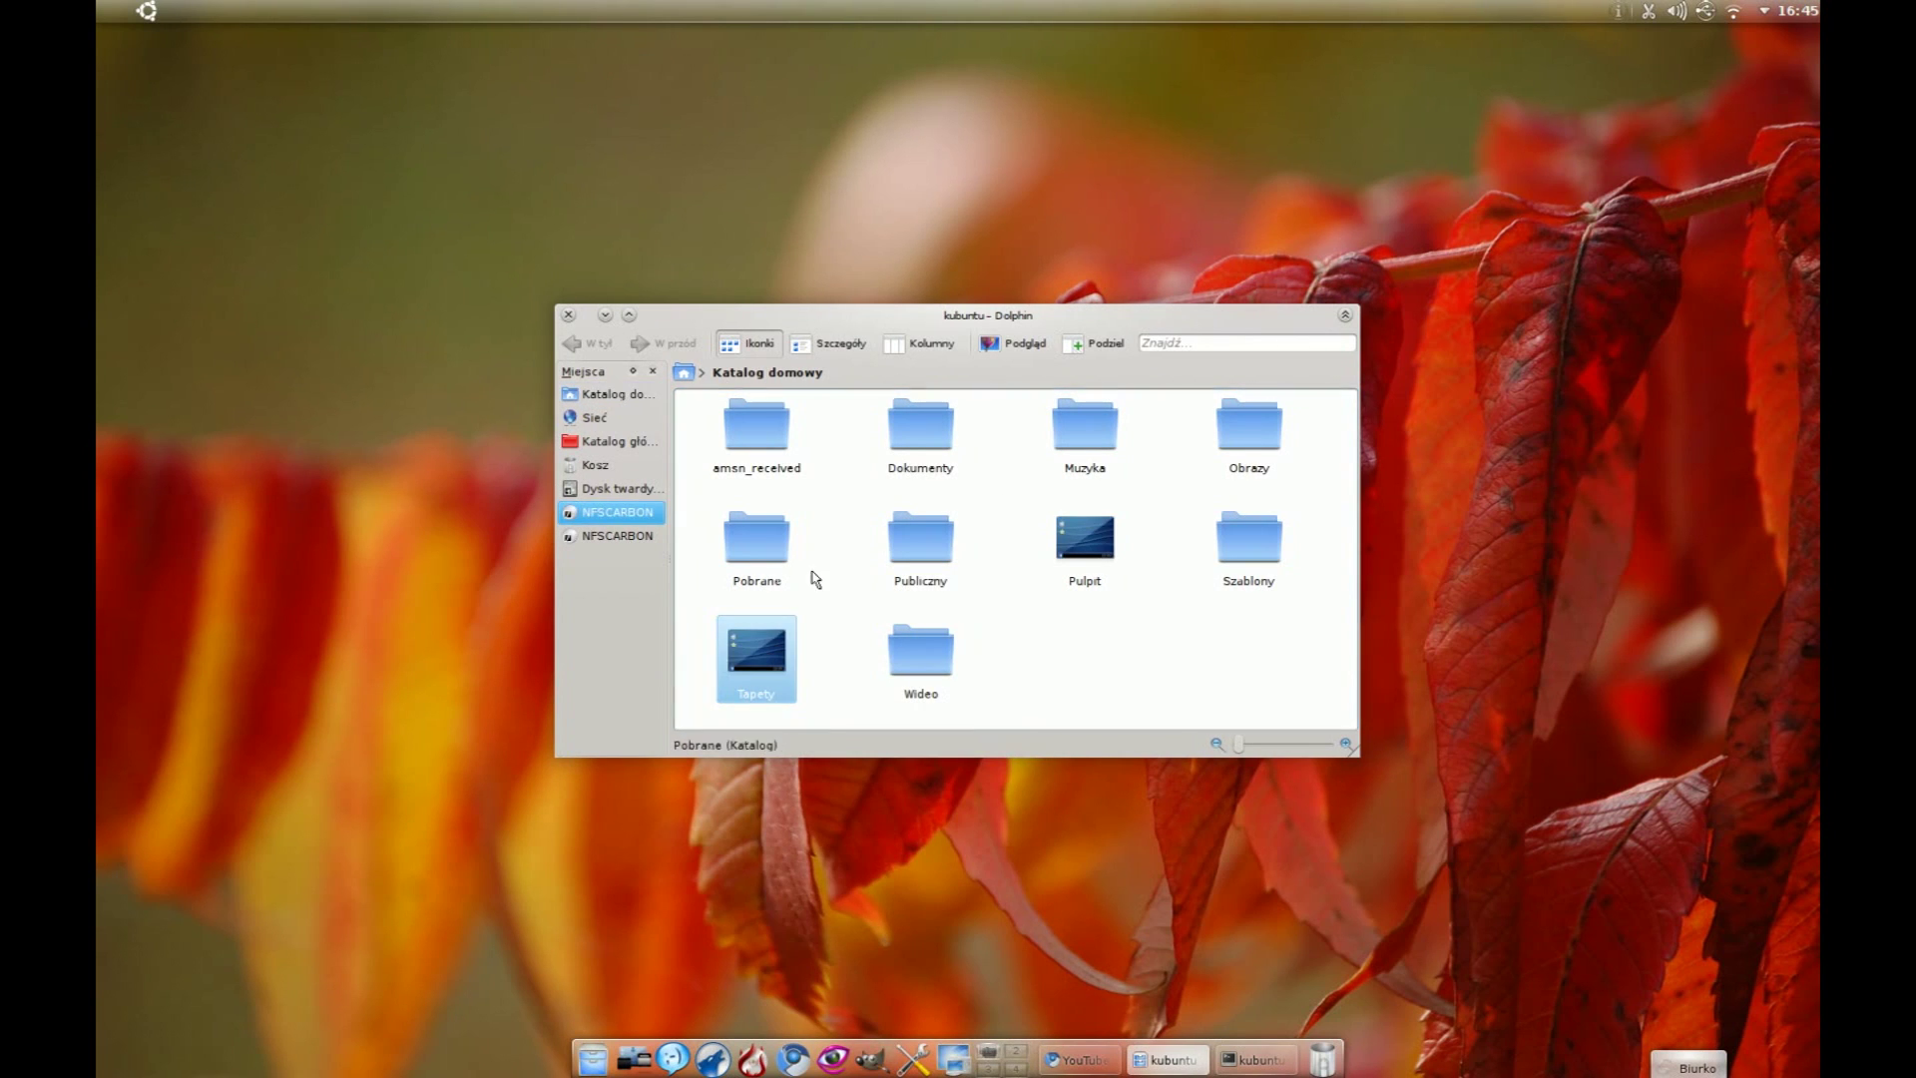
right_click(766, 668)
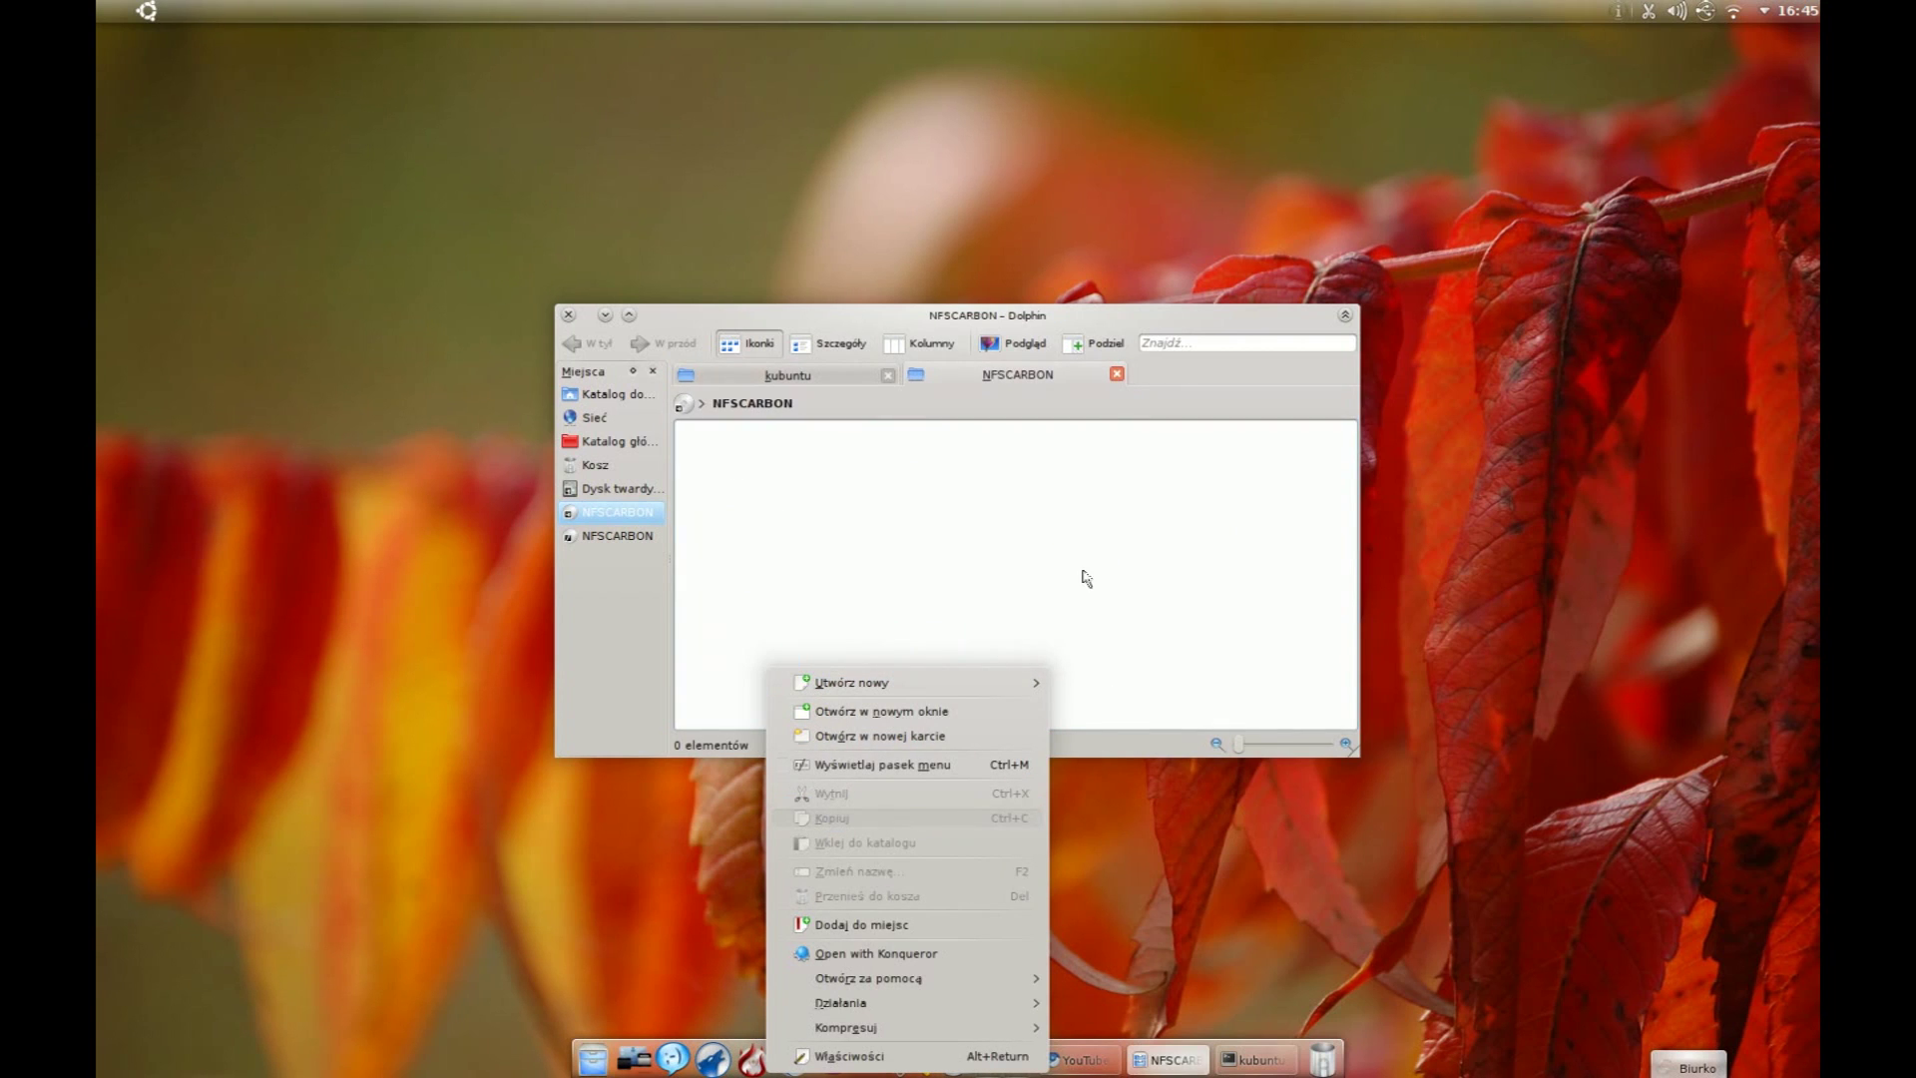
left_click(1178, 397)
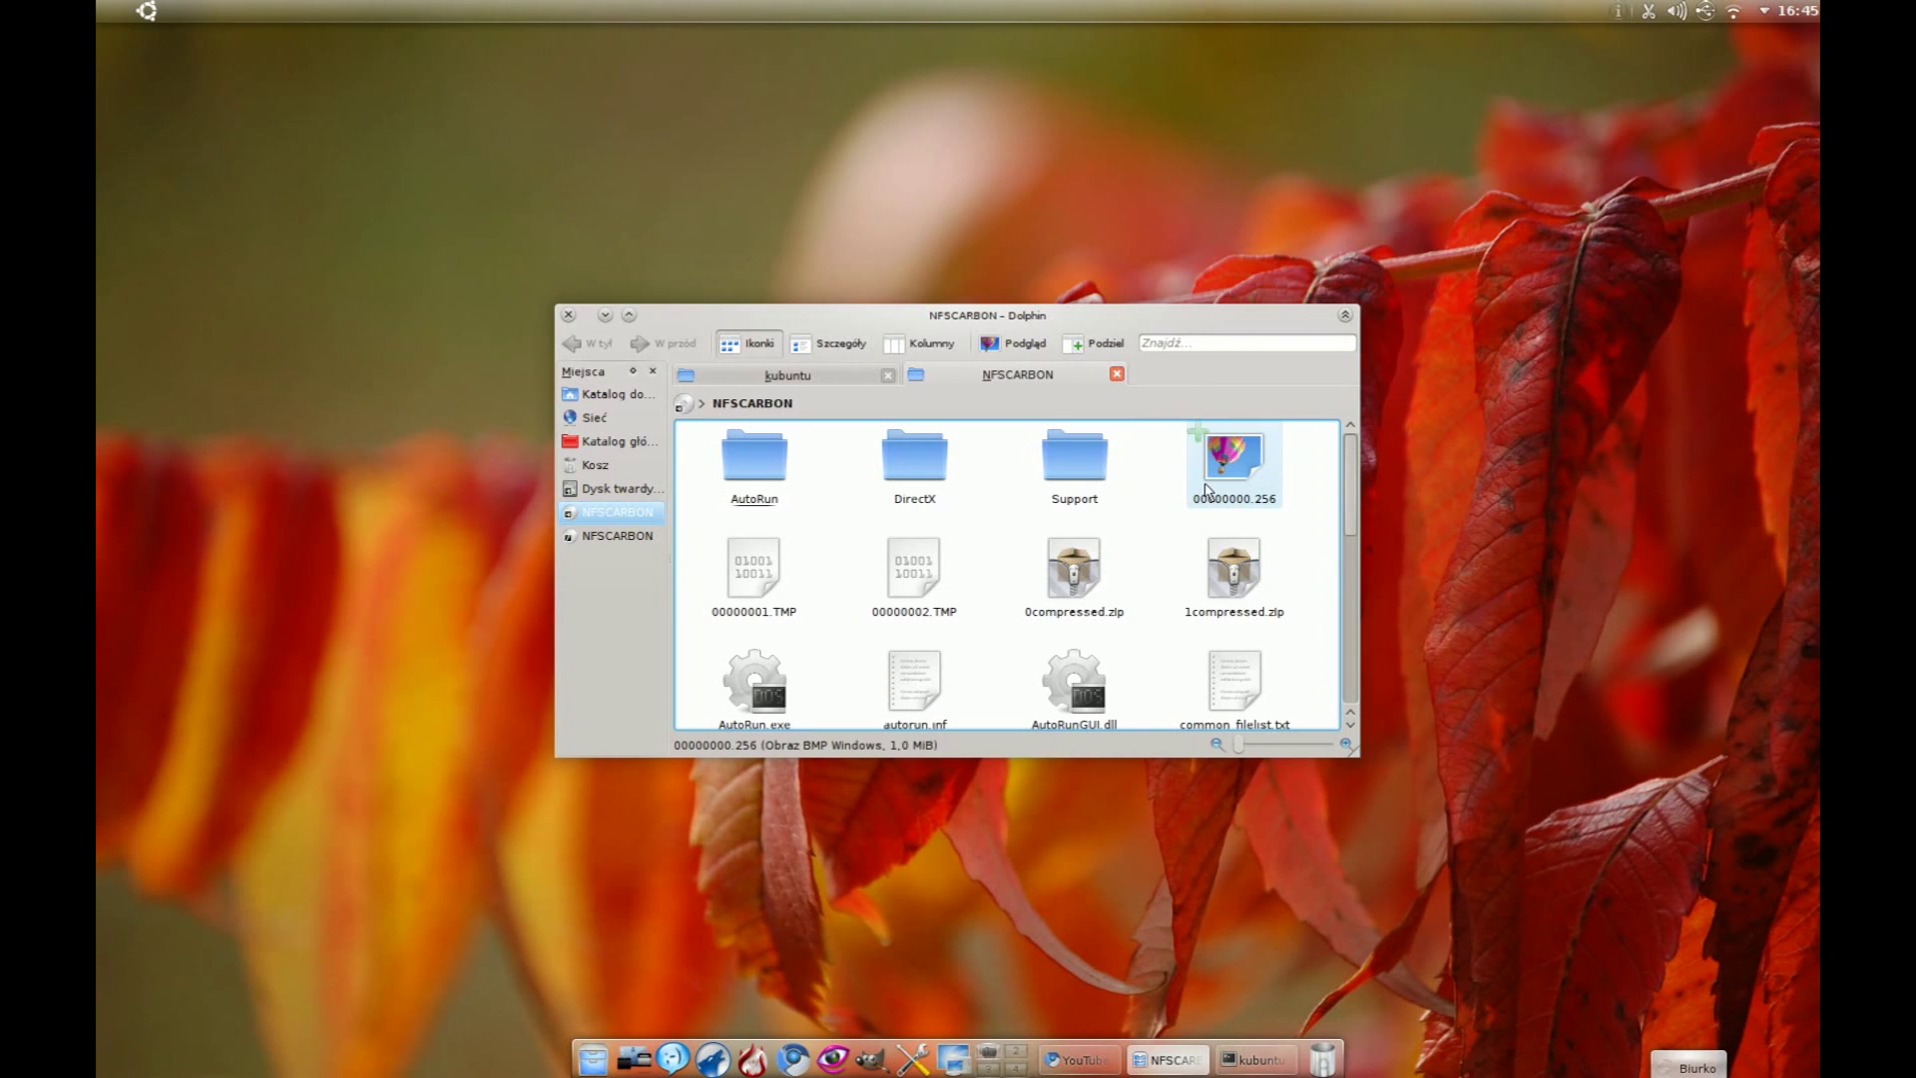
Step: Copy the DirectX folder from the NFSCARBON disc into the home folder
right_click(934, 469)
left_click(988, 619)
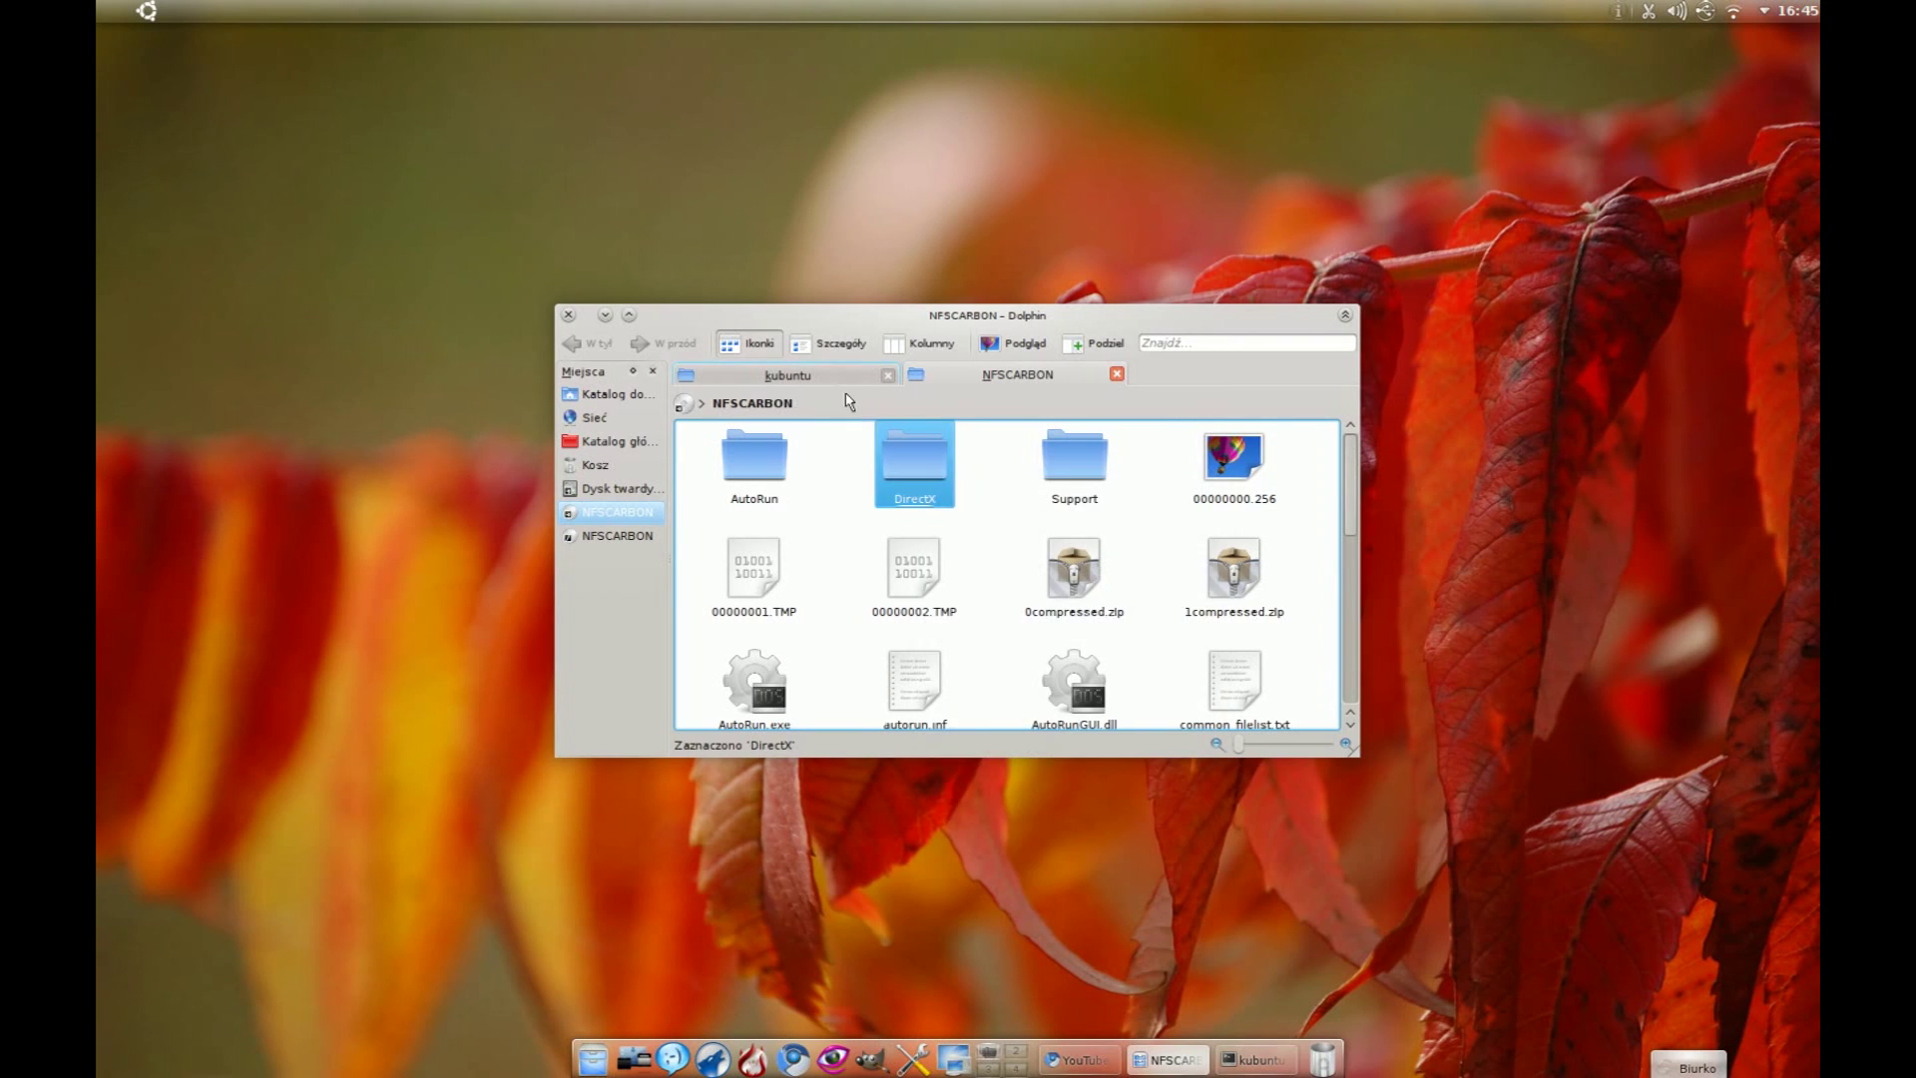
left_click(849, 377)
right_click(1038, 666)
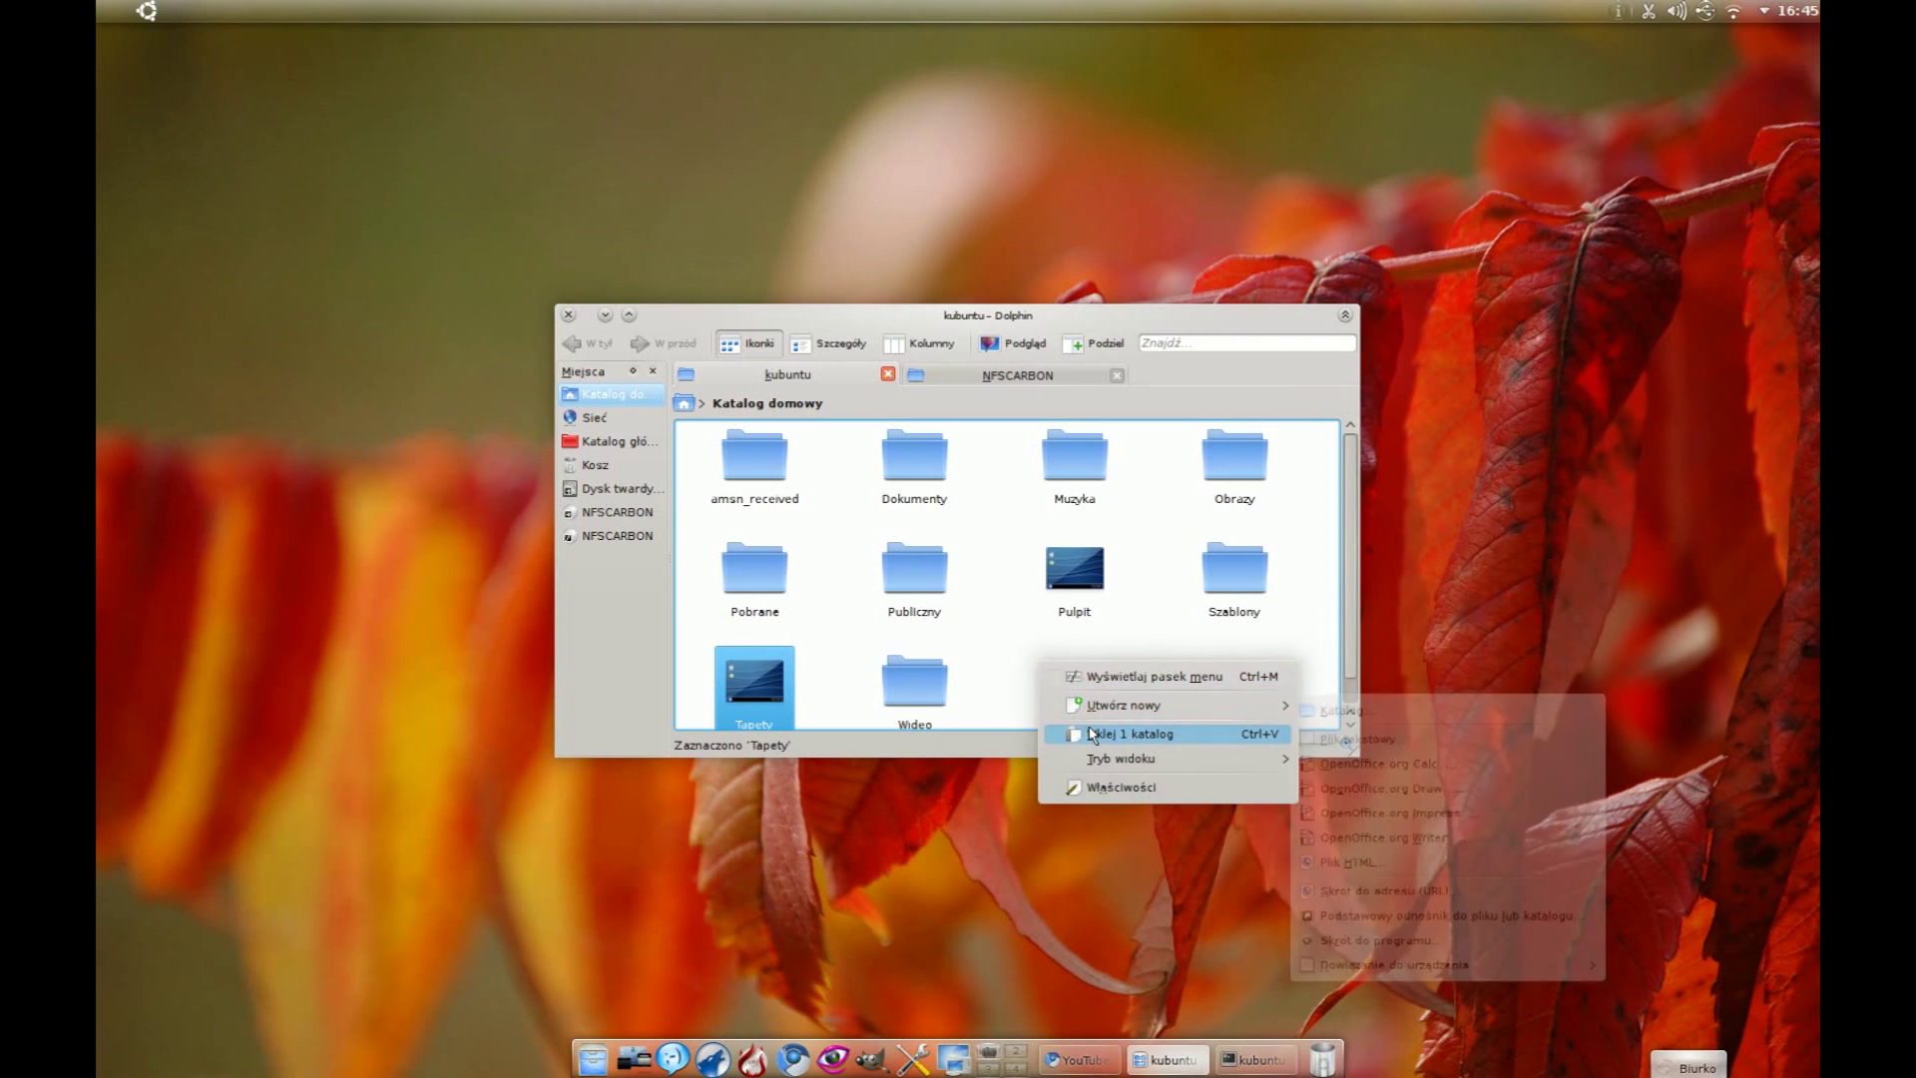
left_click(1128, 733)
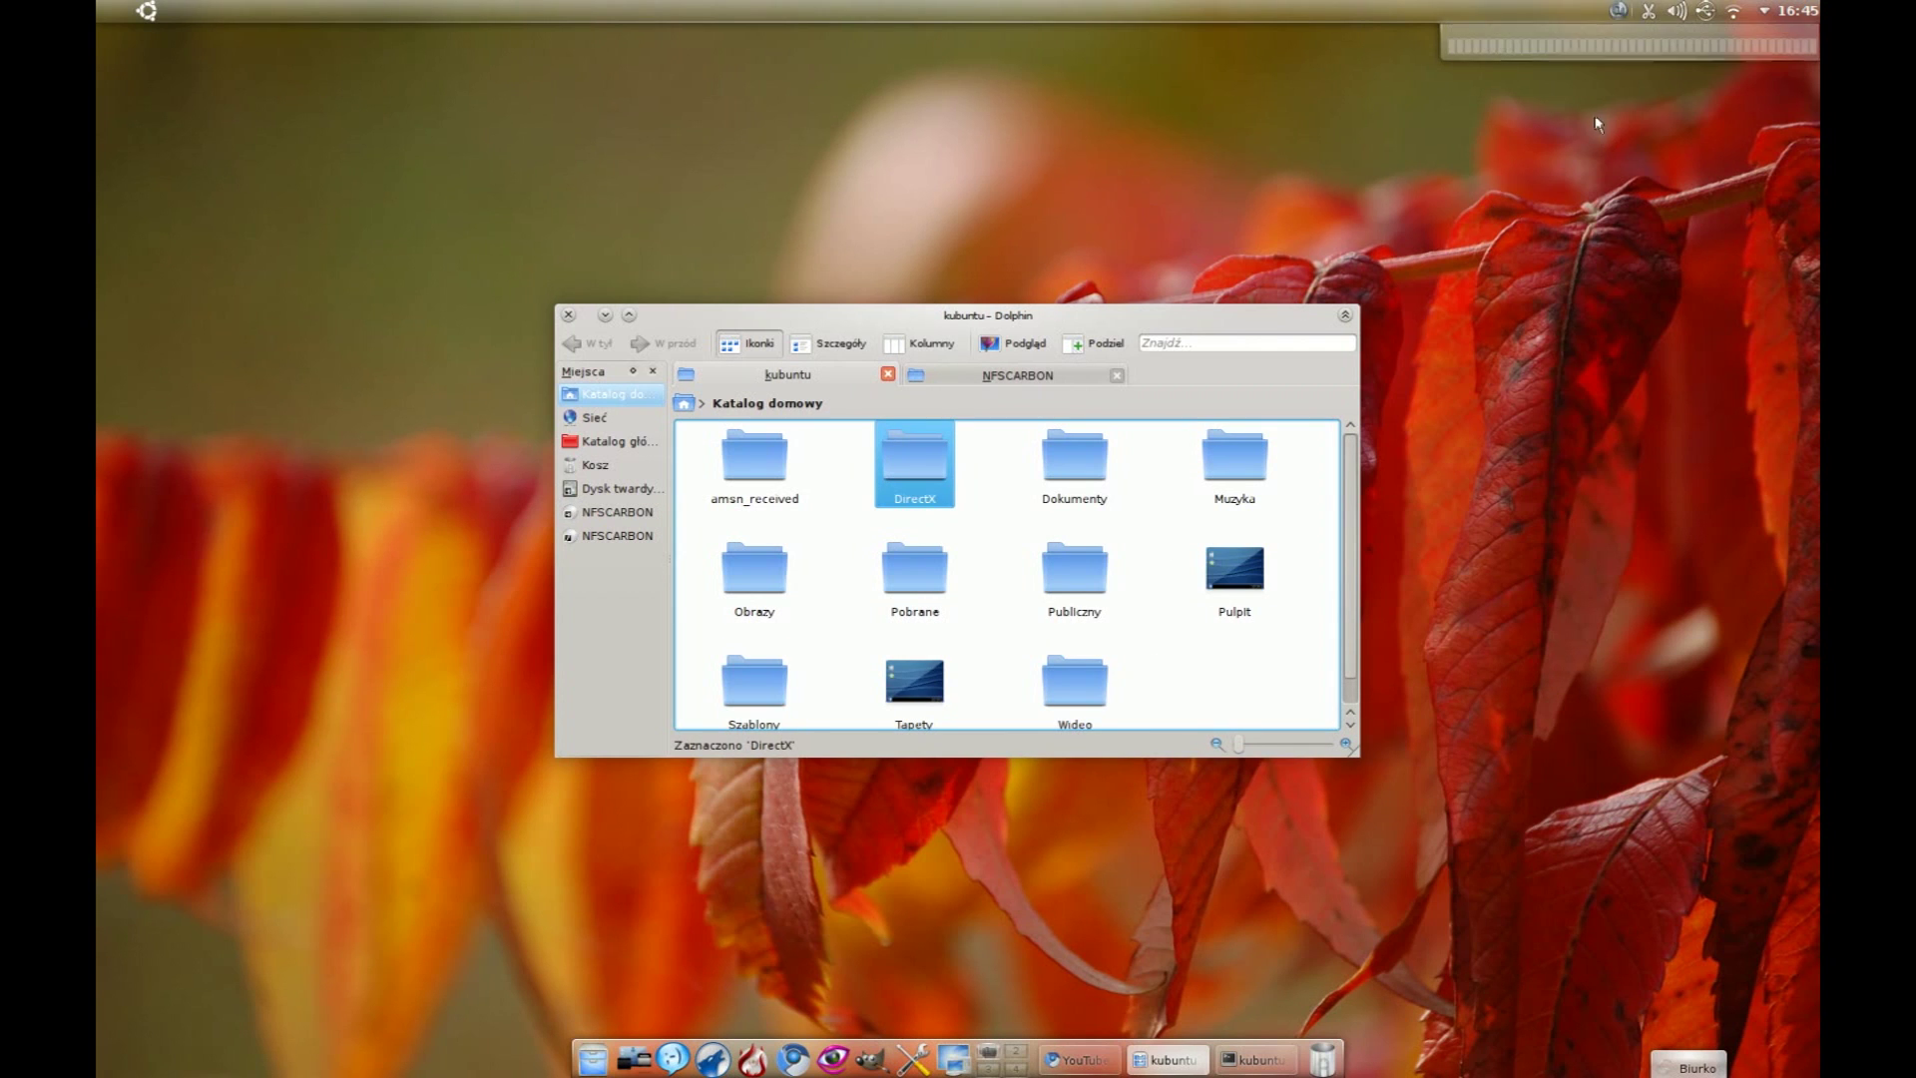
Step: Check the copy job's progress, try opening its destination from the completion notification, and close Dolphin
left_click(1614, 42)
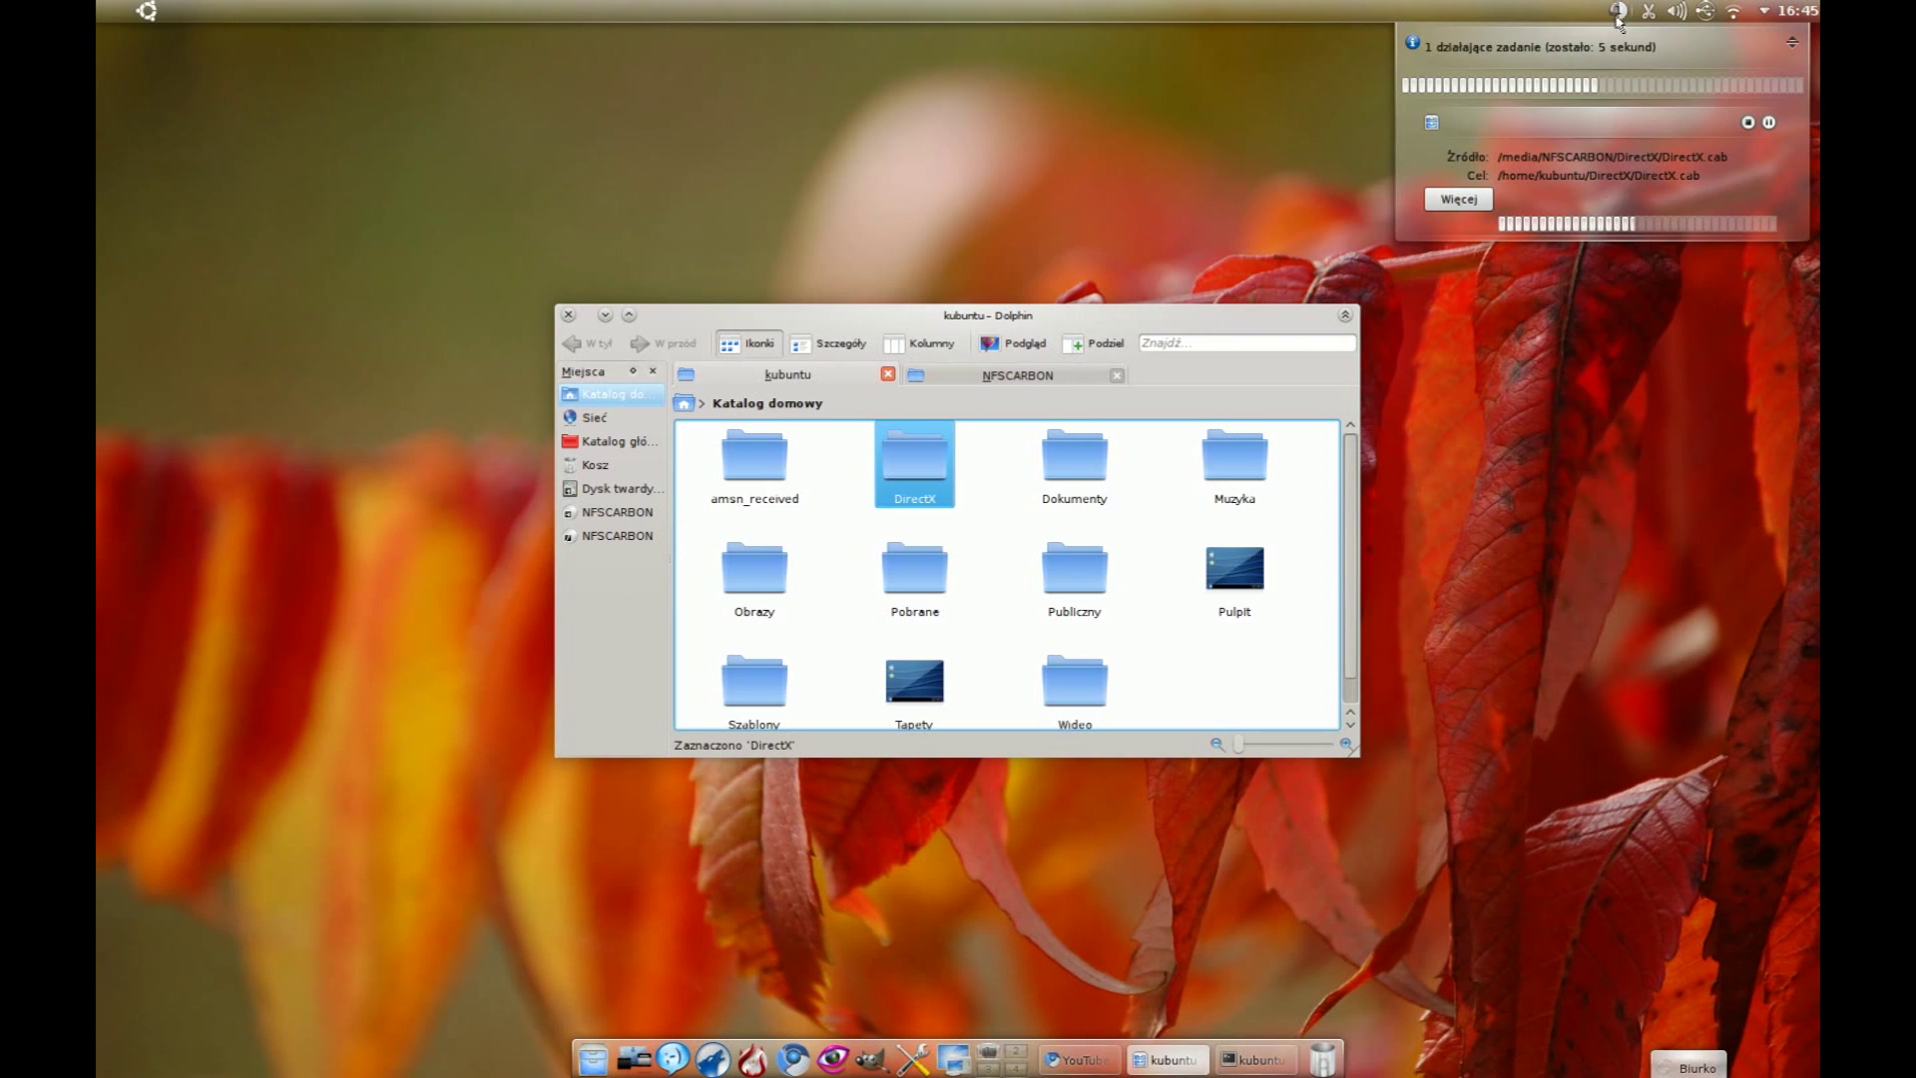
left_click(1772, 43)
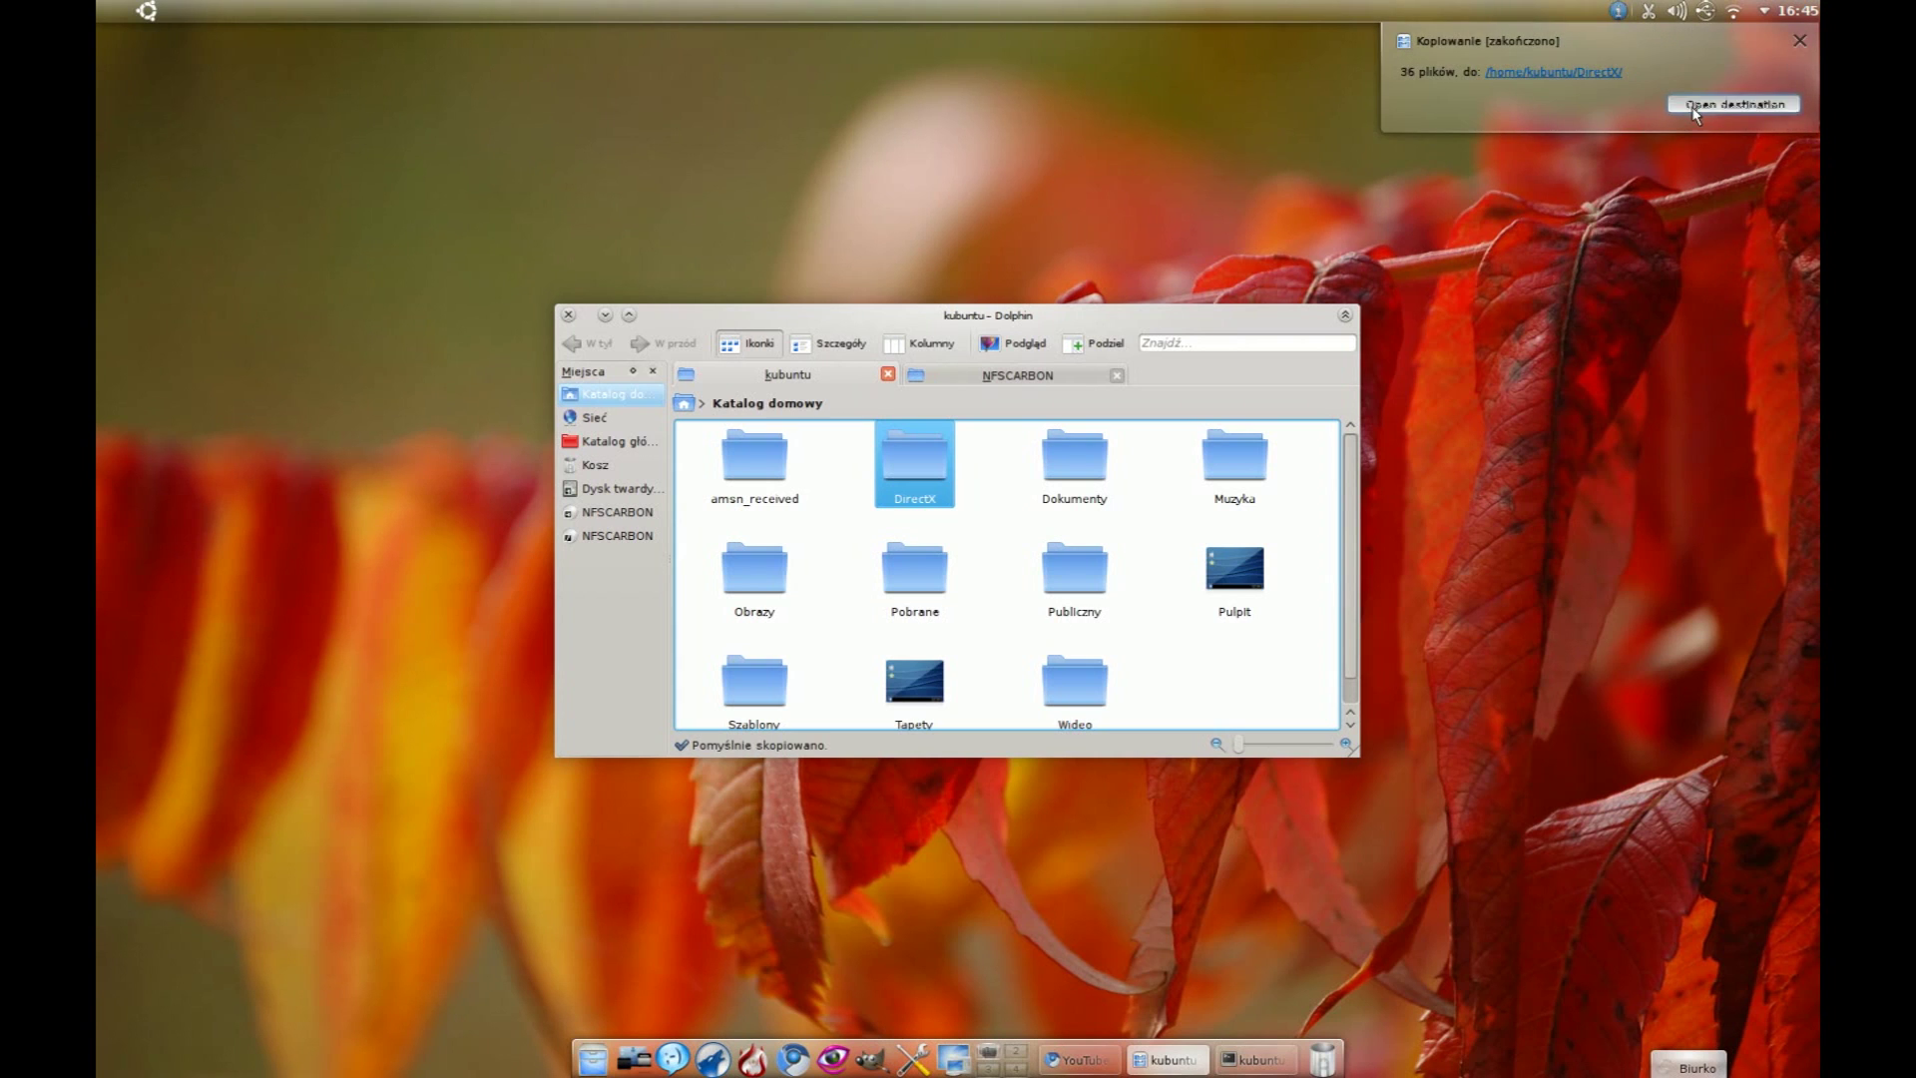
left_click(1693, 105)
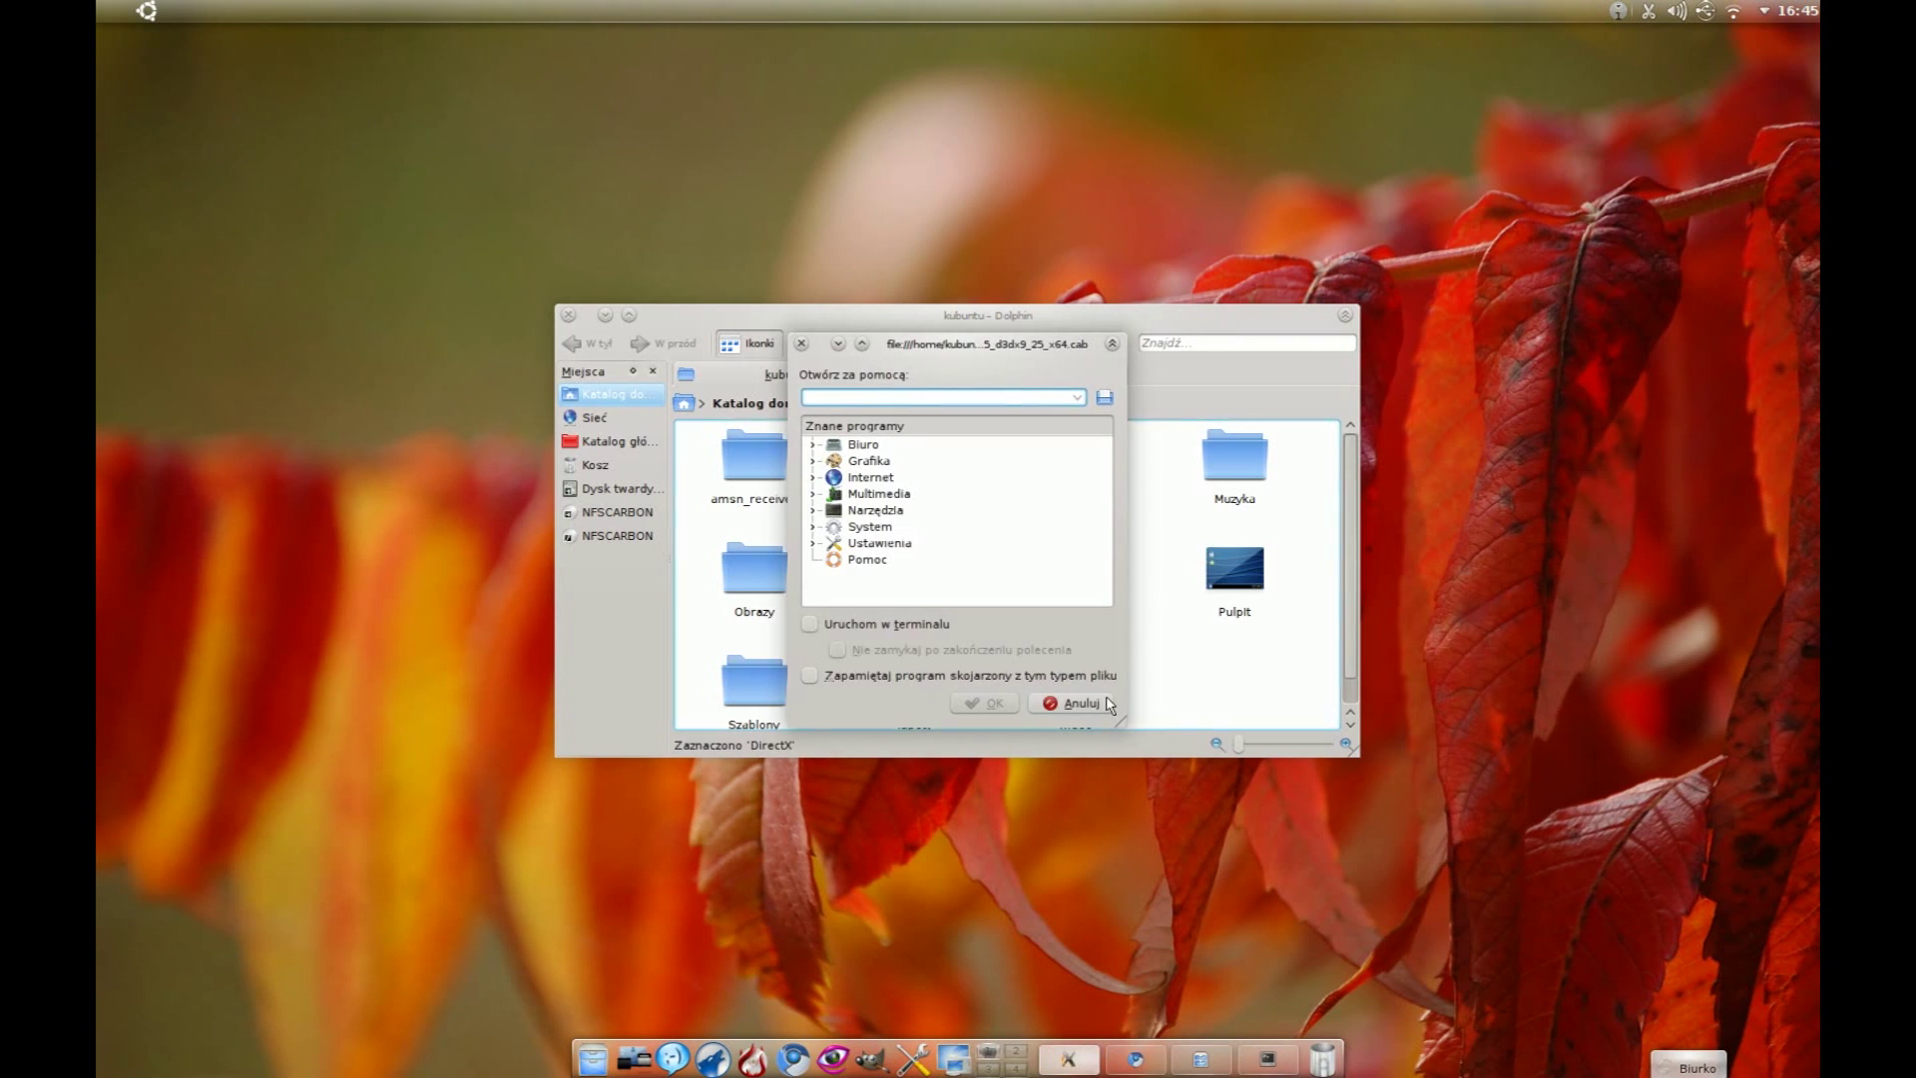
left_click(1080, 704)
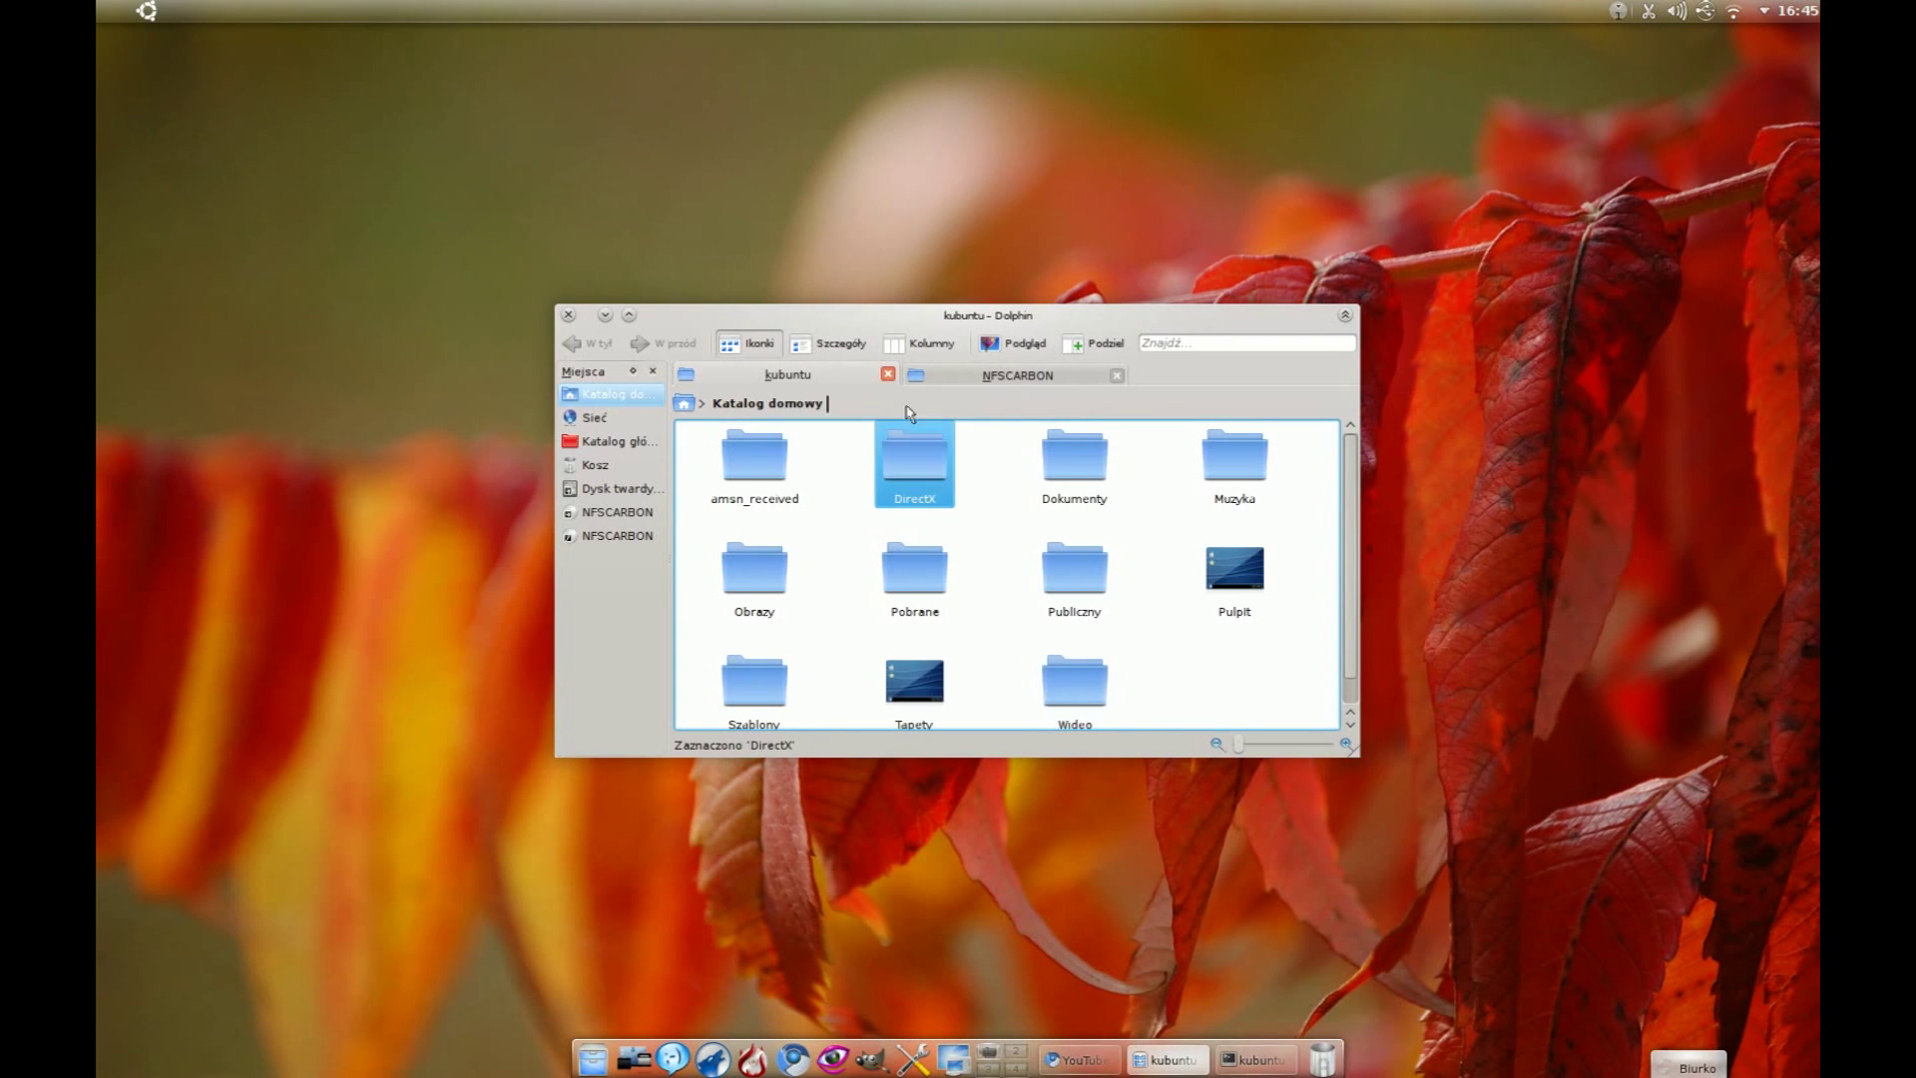
left_click(892, 384)
left_click(568, 315)
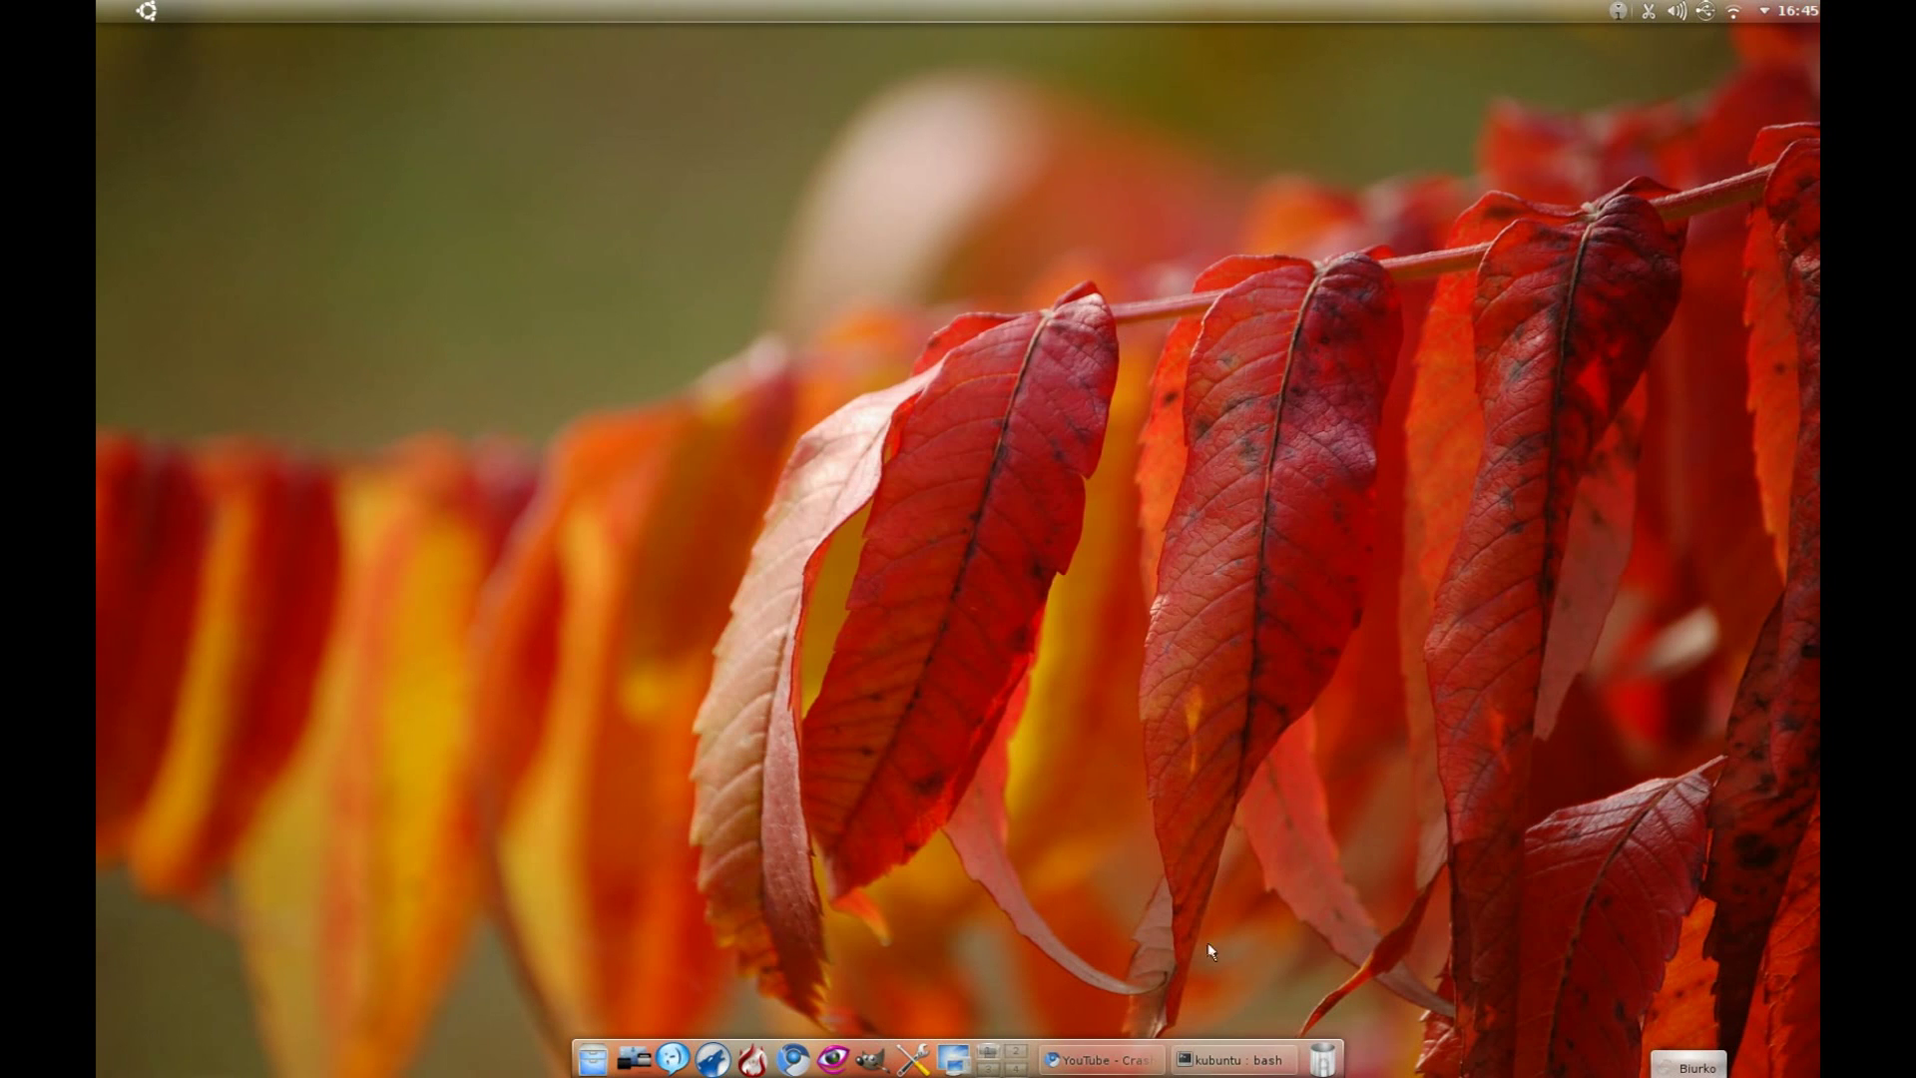
Step: Restore the Chromium window, replay the Crash Kings - Mountain Man video on YouTube while scrolling the page, and minimize the window
left_click(1098, 1060)
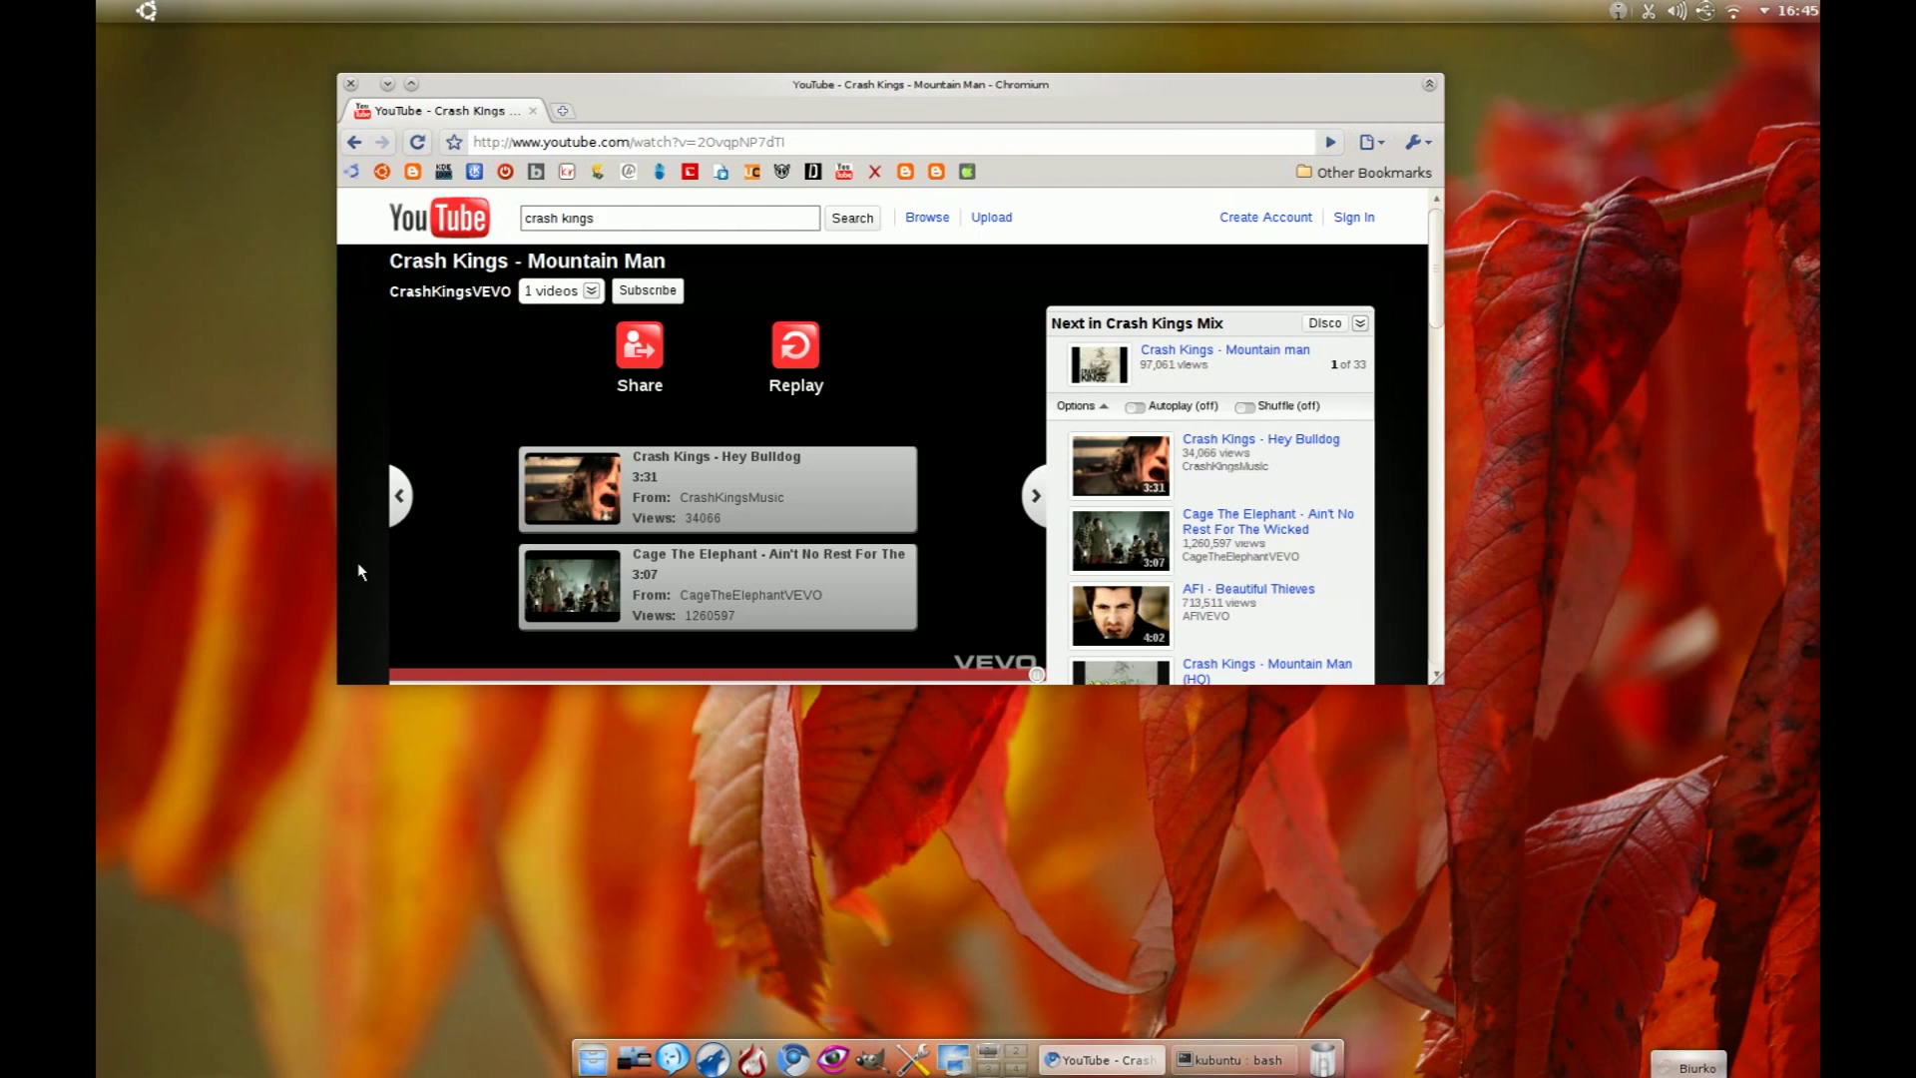
scroll(362, 572, "down", 1)
left_click(404, 643)
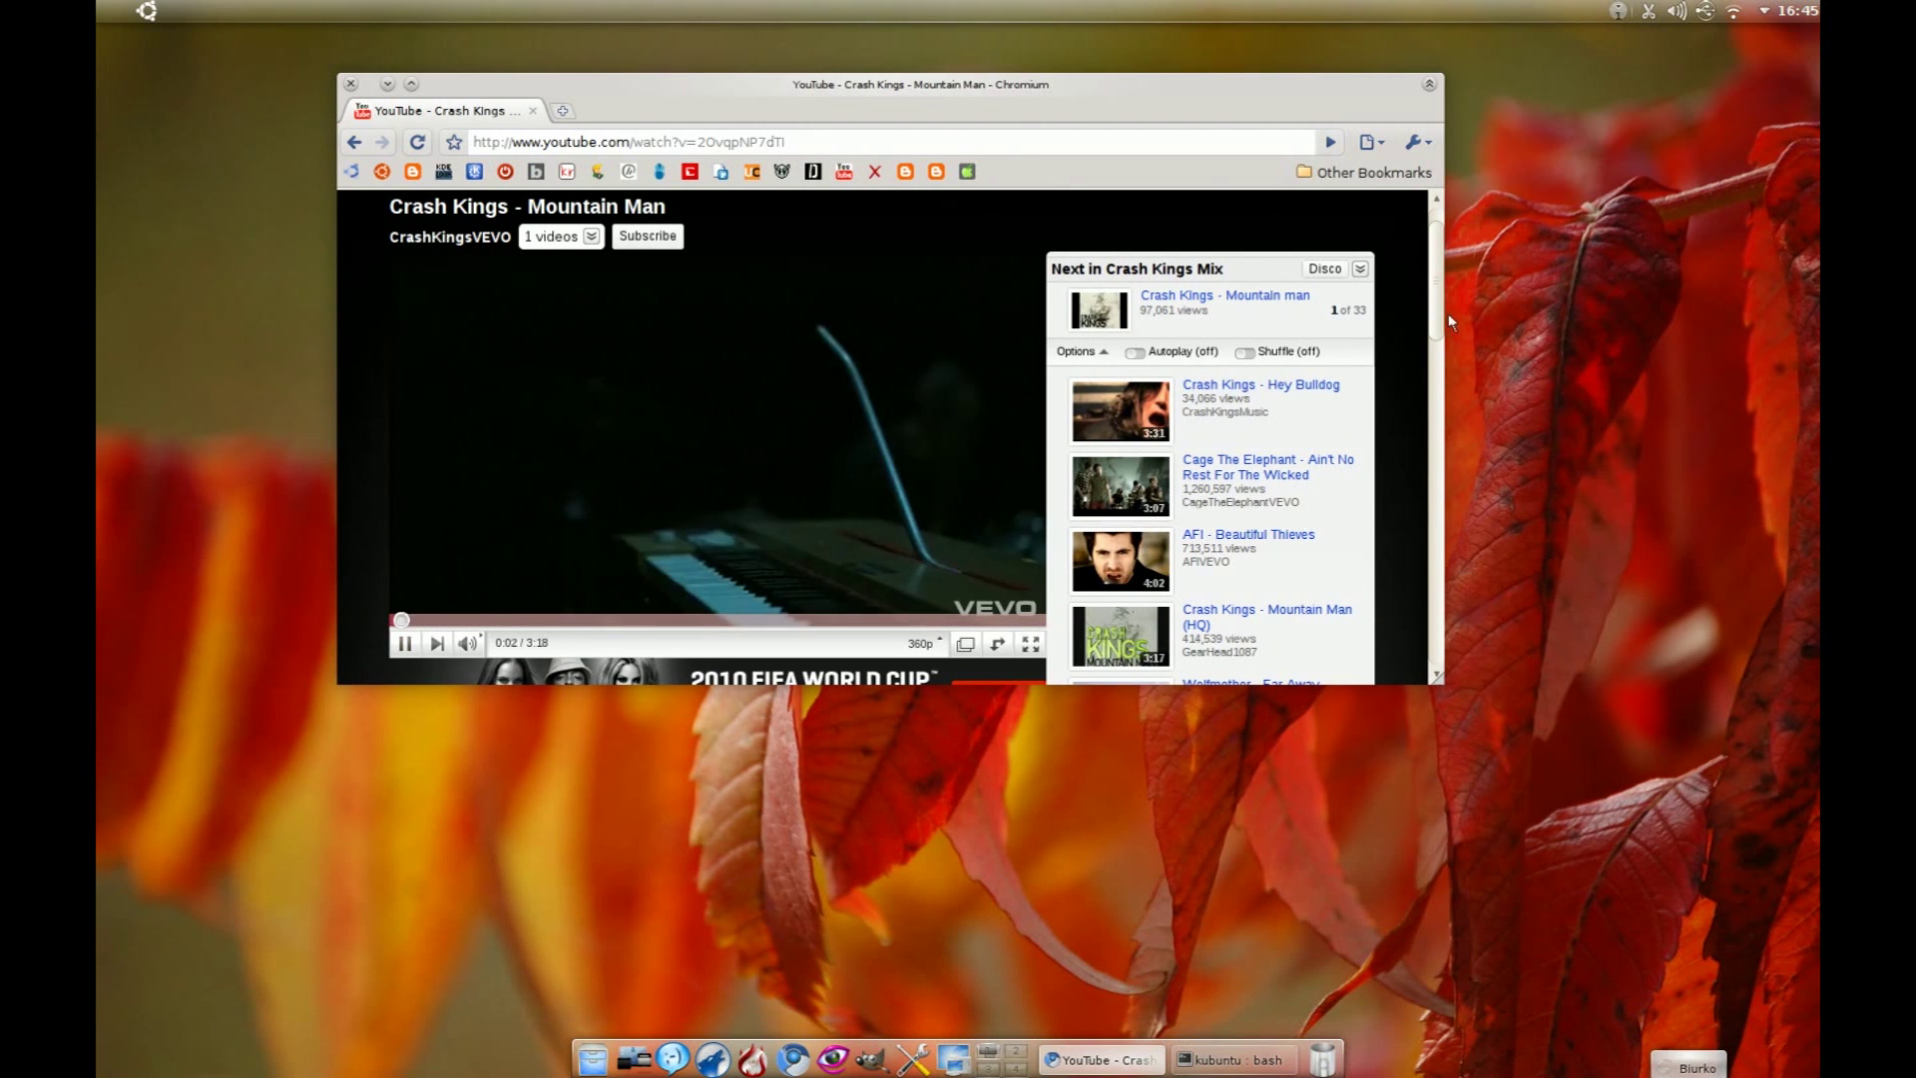
scroll(1441, 326, "up", 1)
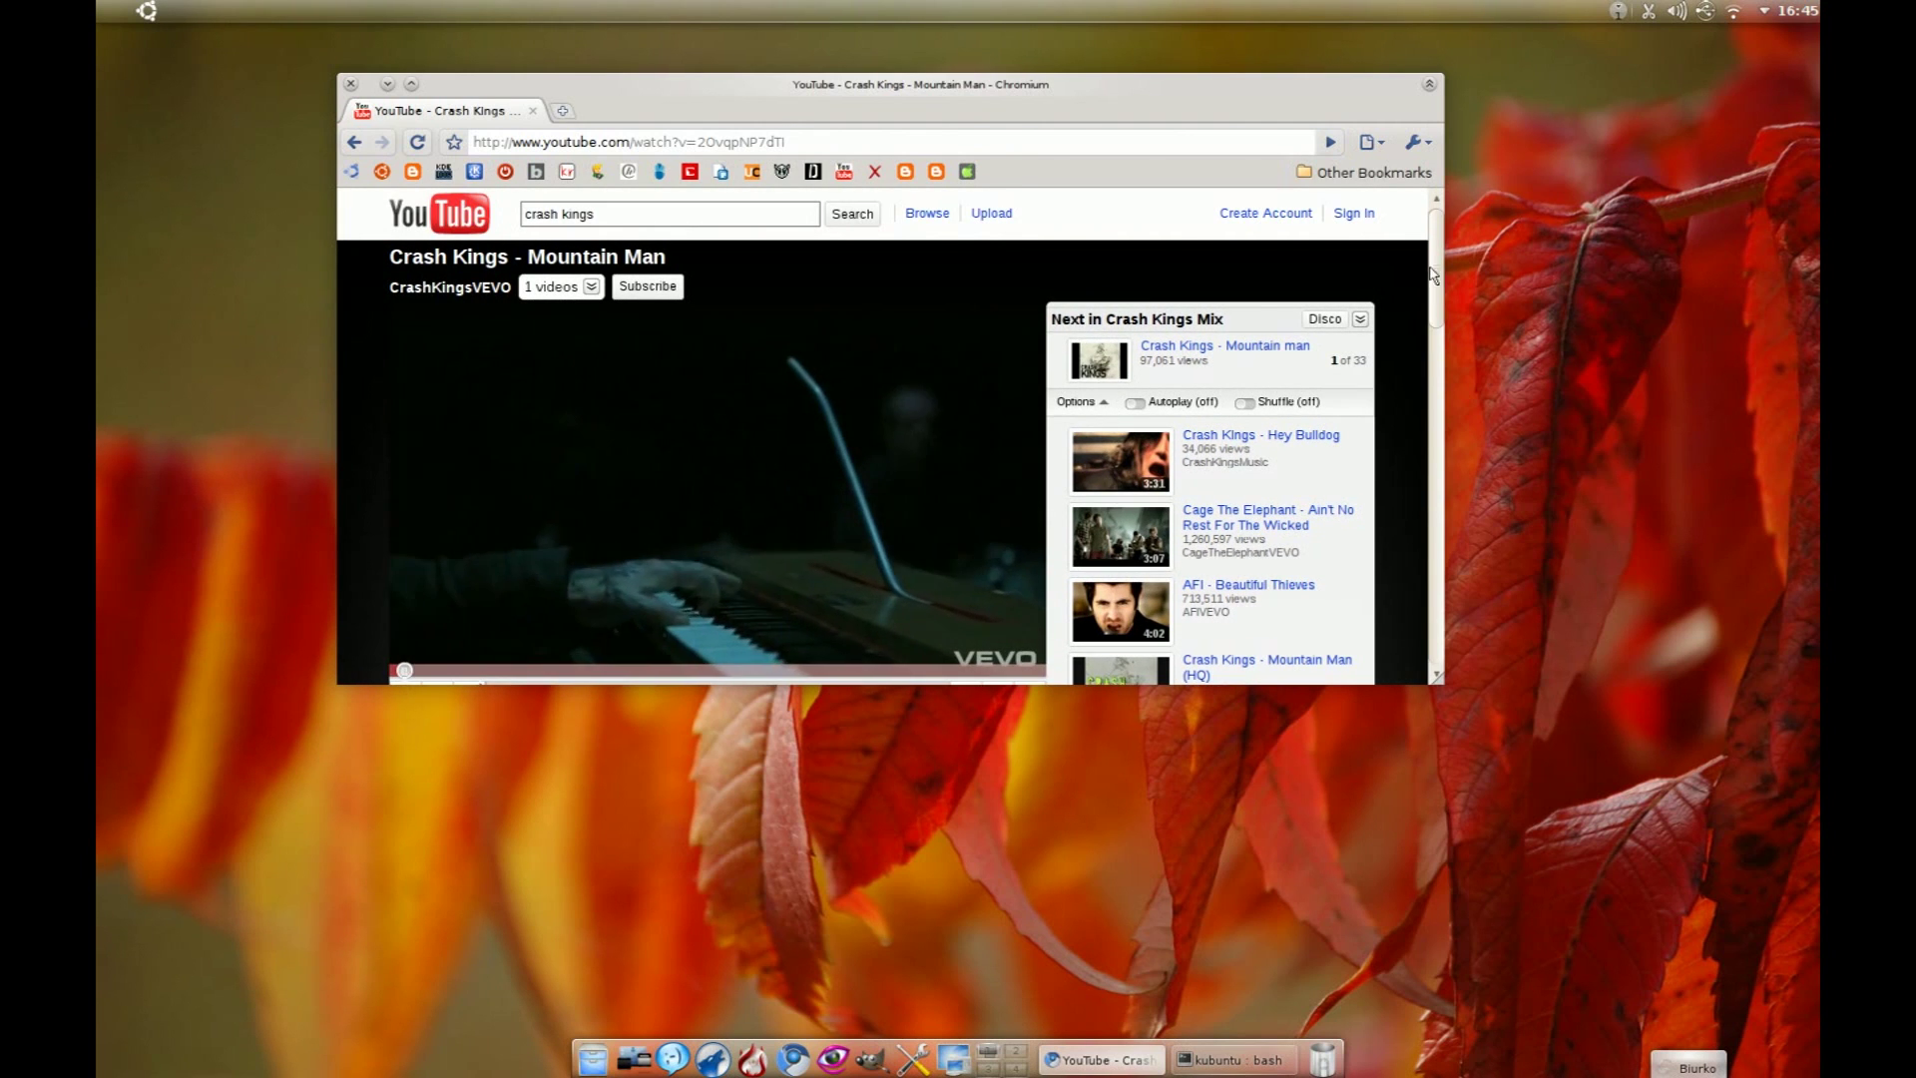
left_click(388, 84)
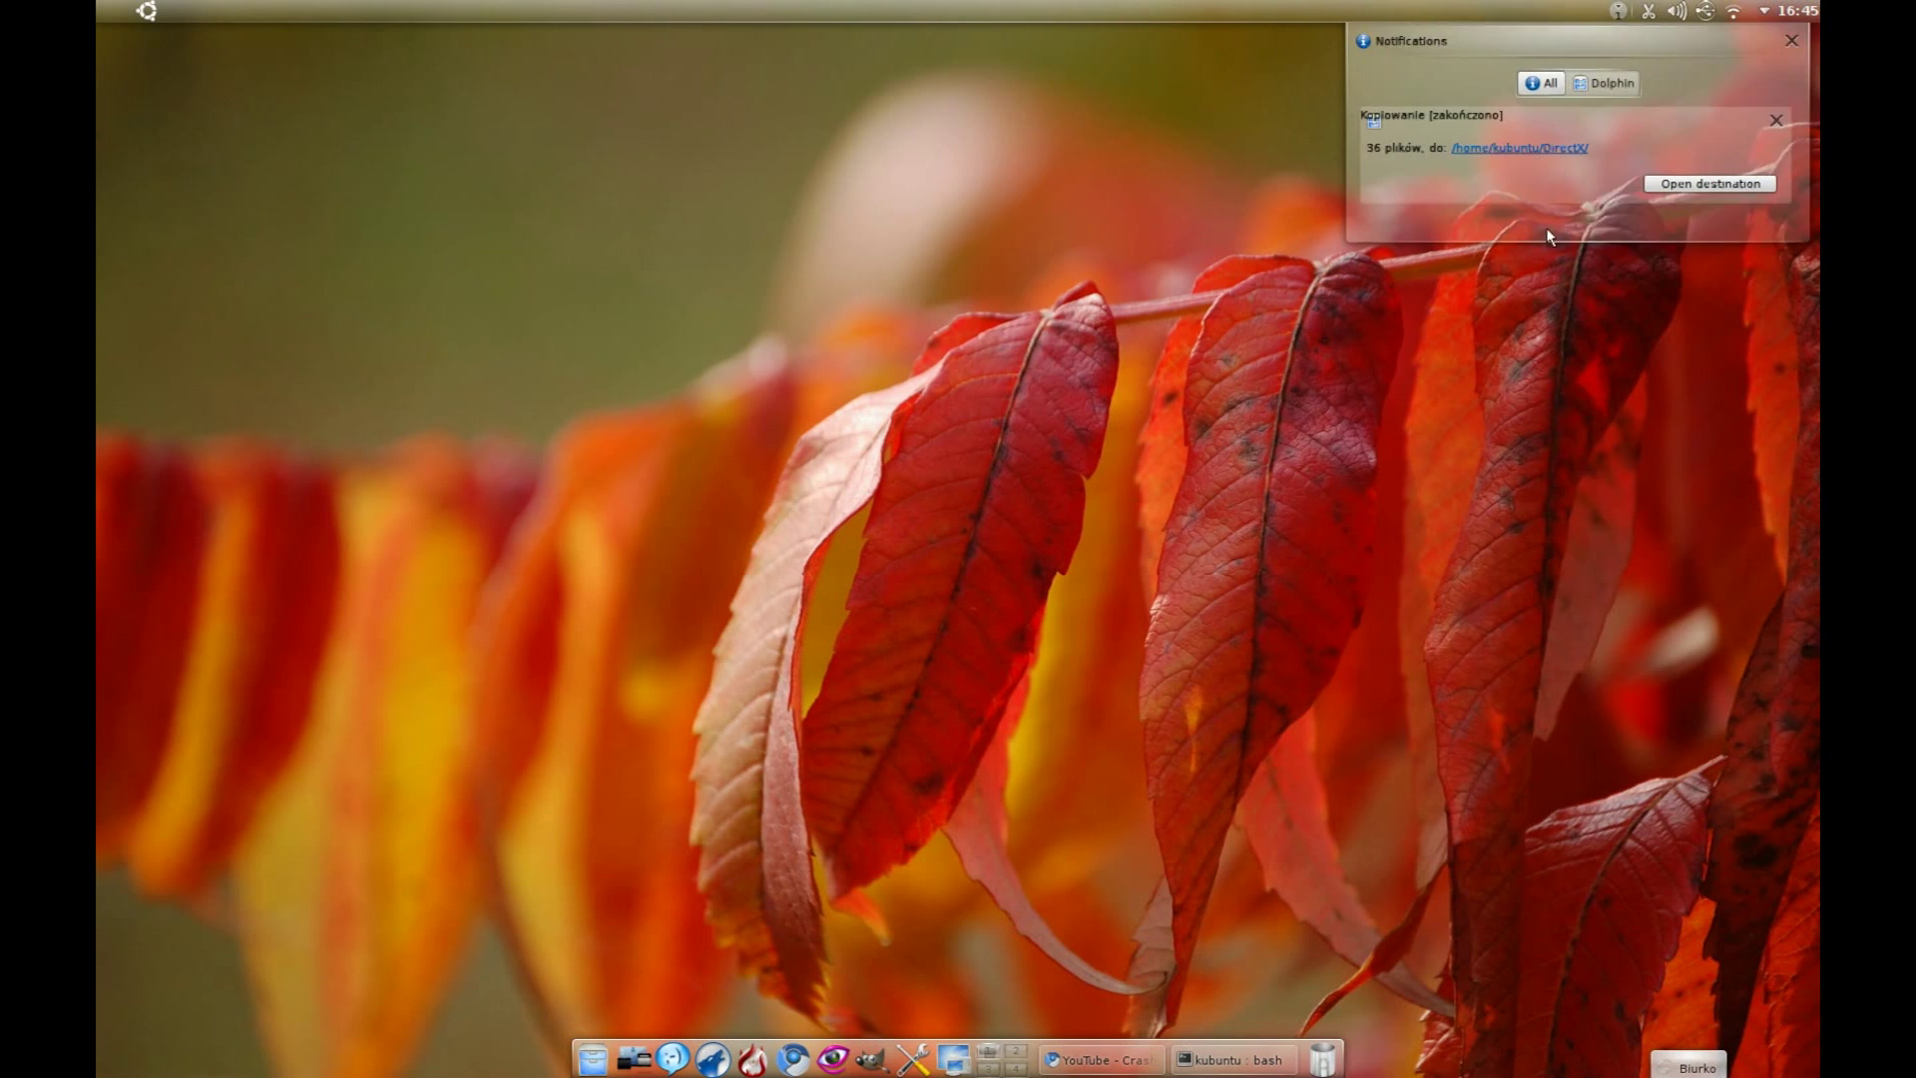
Step: Dismiss the Notifications popup for the finished copy, and quit Aplet drukarki from the hidden tray icons, confirming with Zakończ
left_click(1792, 44)
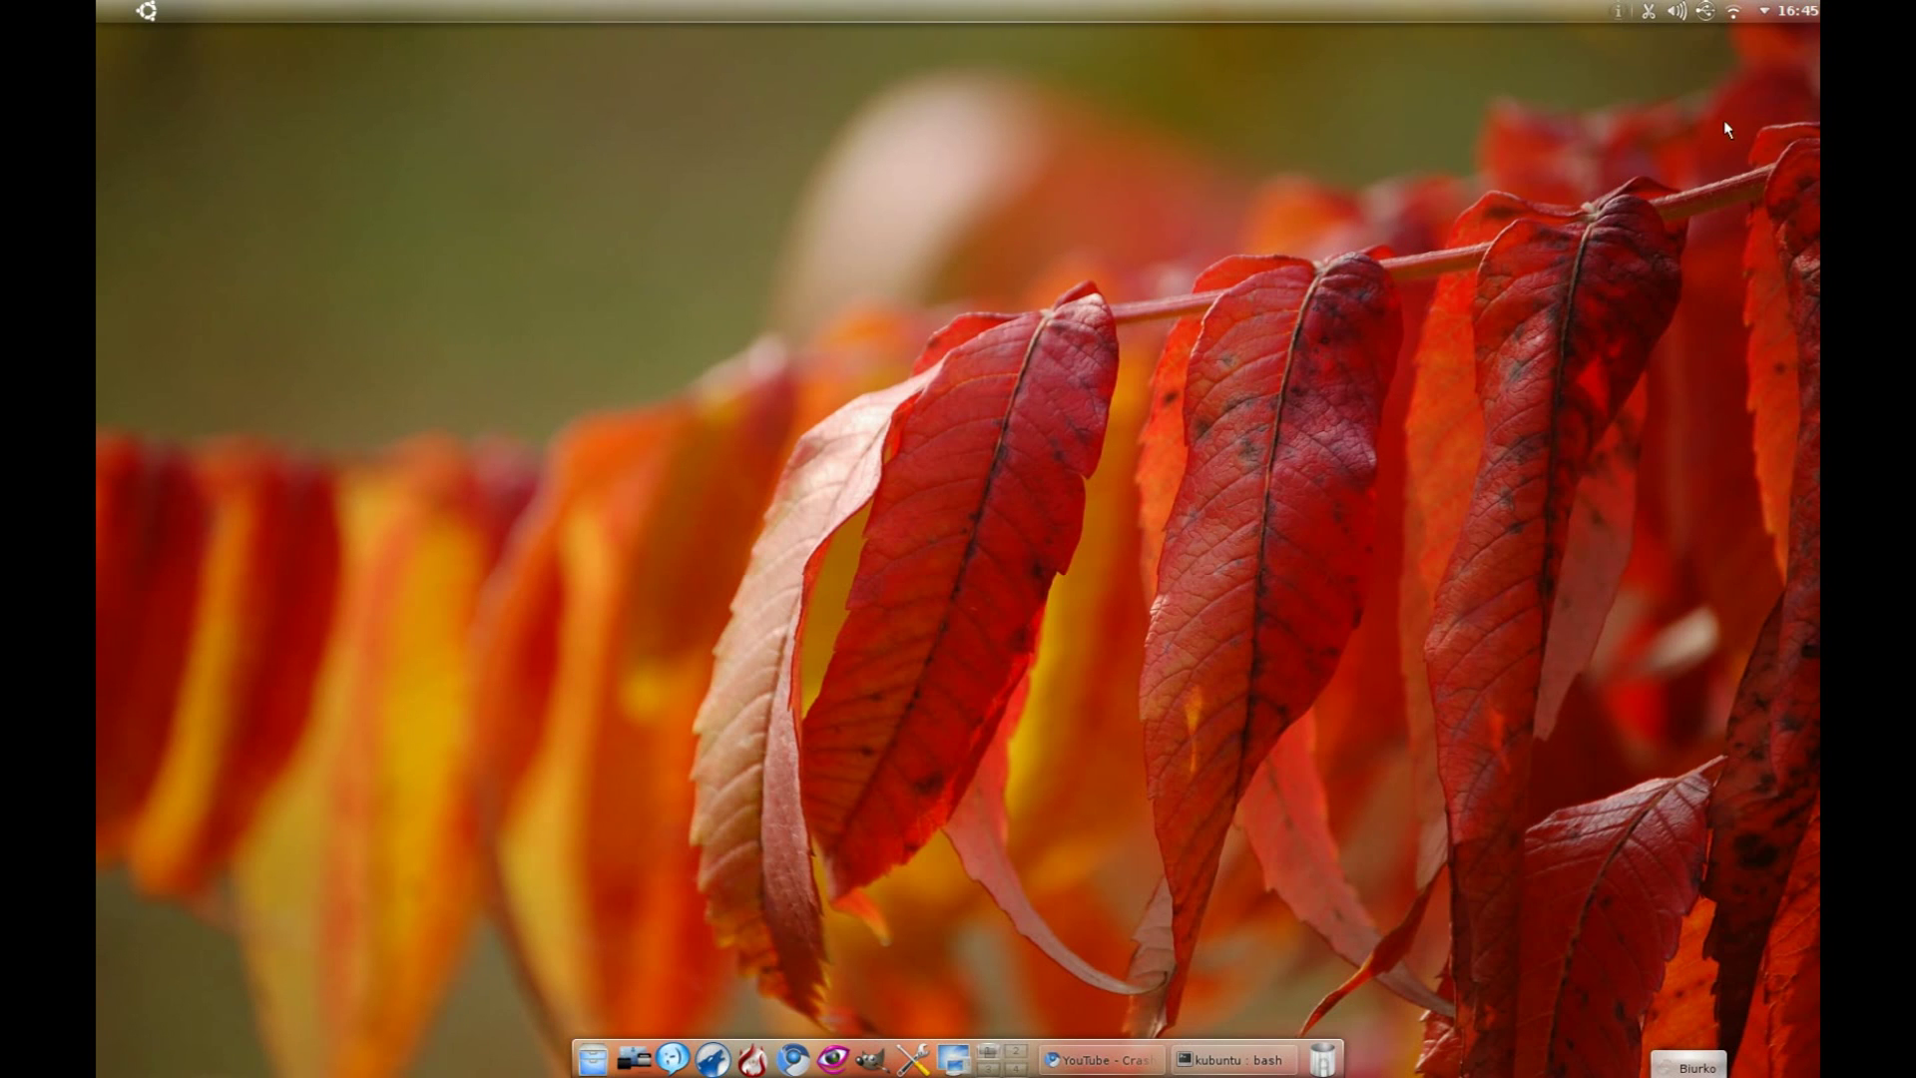
left_click(1764, 14)
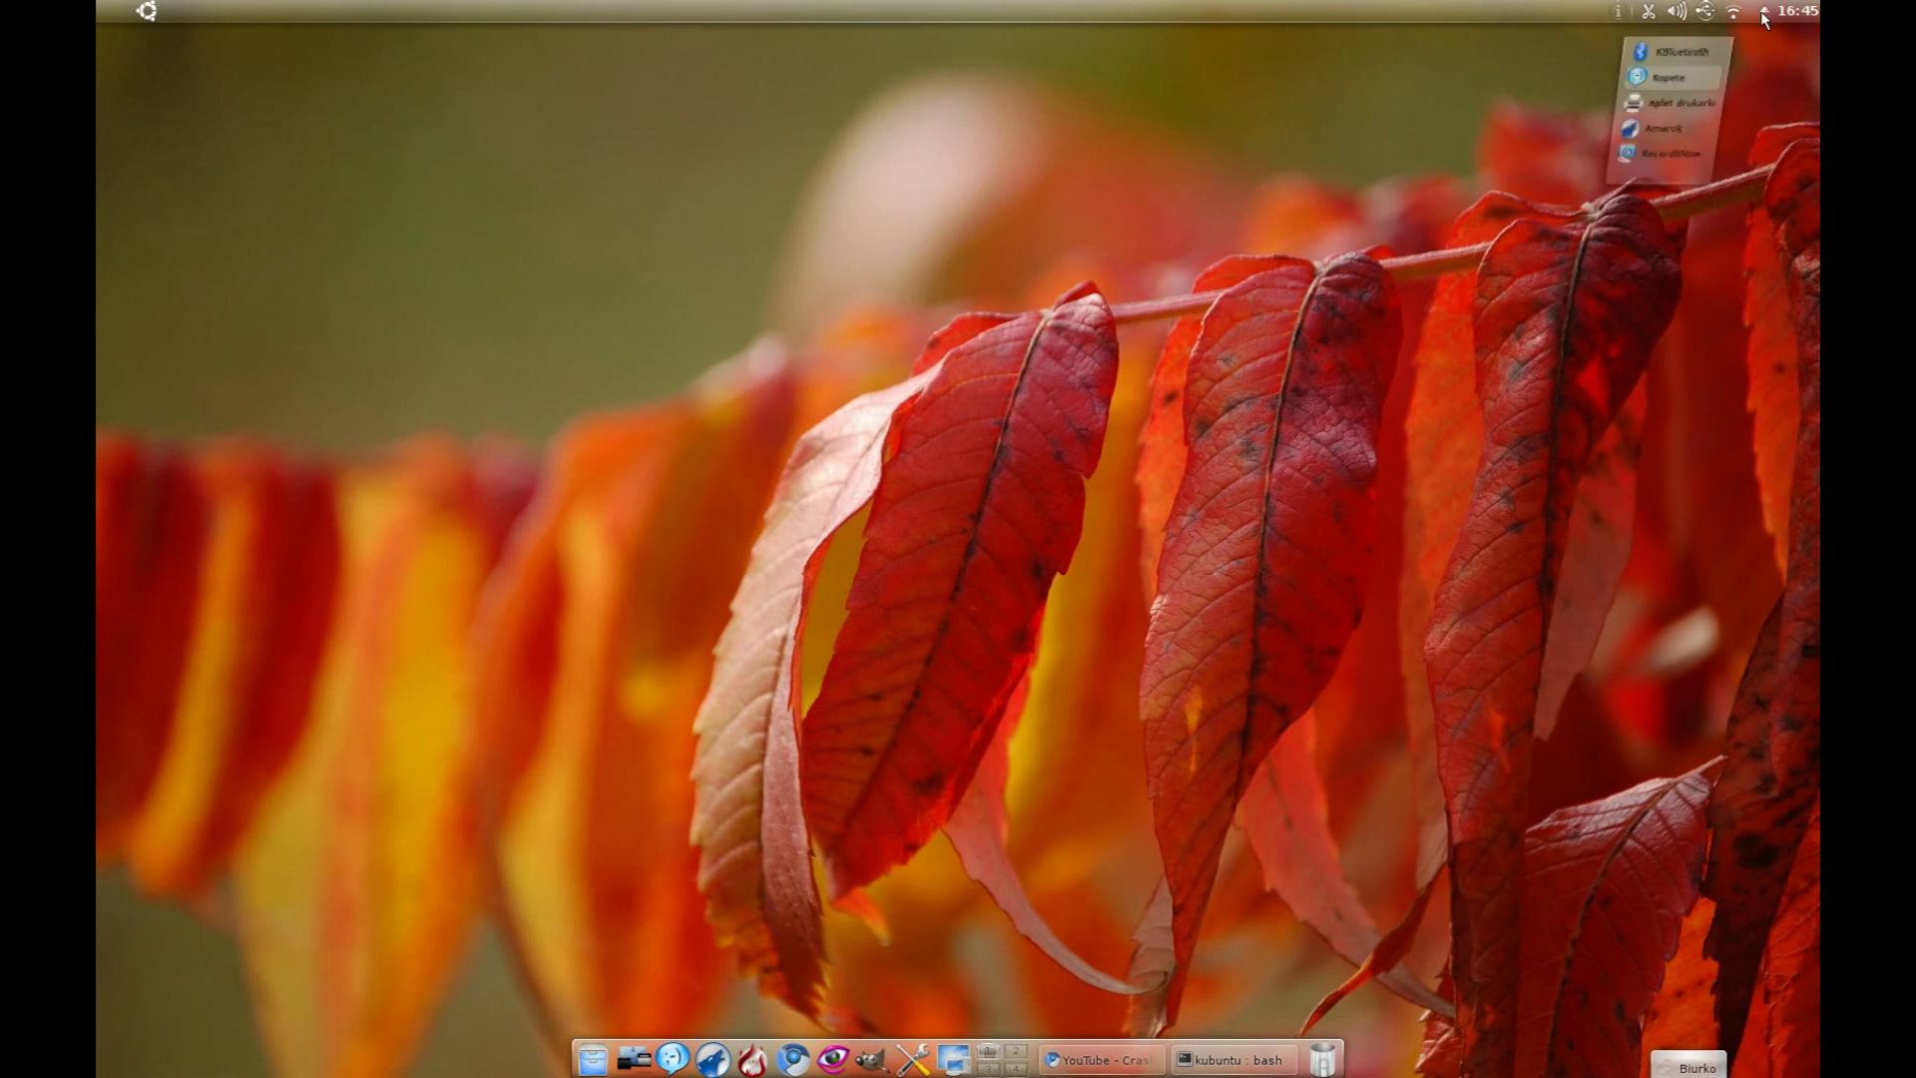
right_click(1642, 101)
left_click(1677, 185)
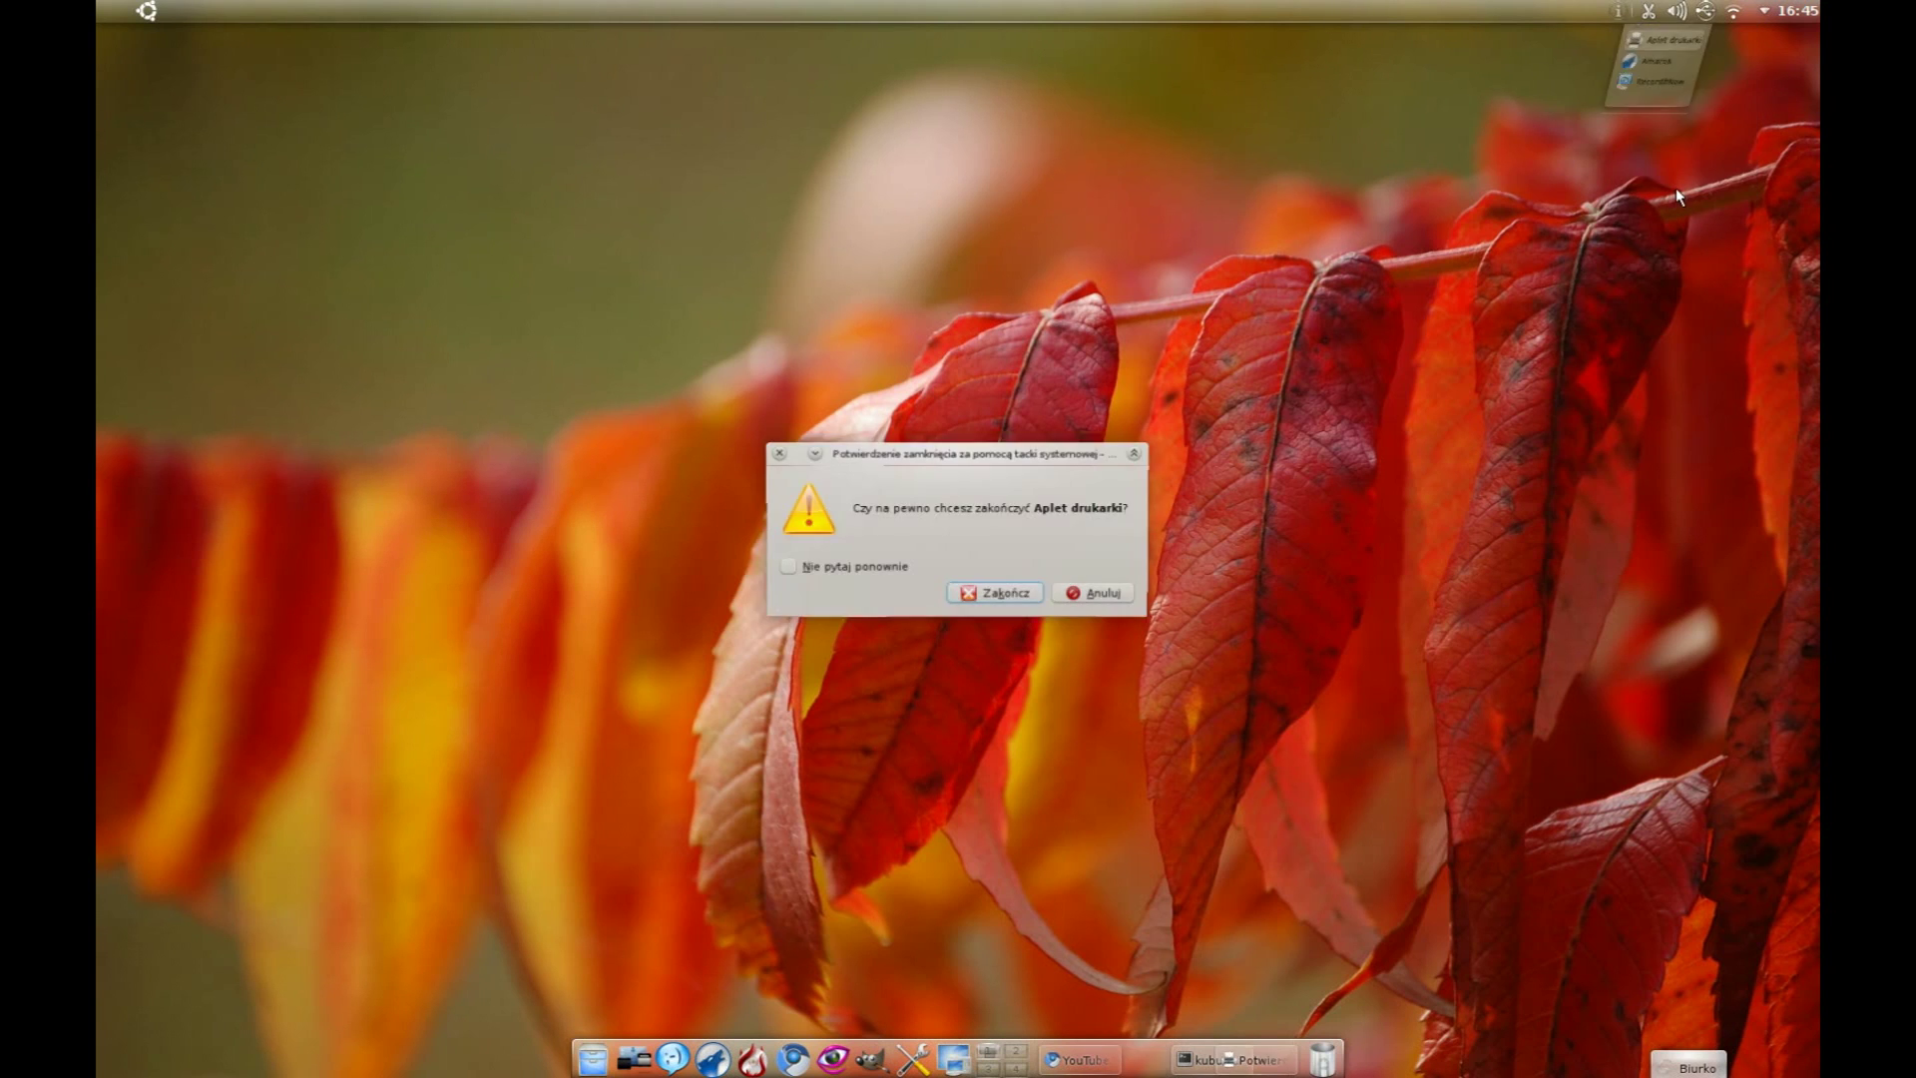
left_click(991, 599)
Step: Quit Amarok from the hidden system tray icons, confirming with Zakończ
left_click(1765, 15)
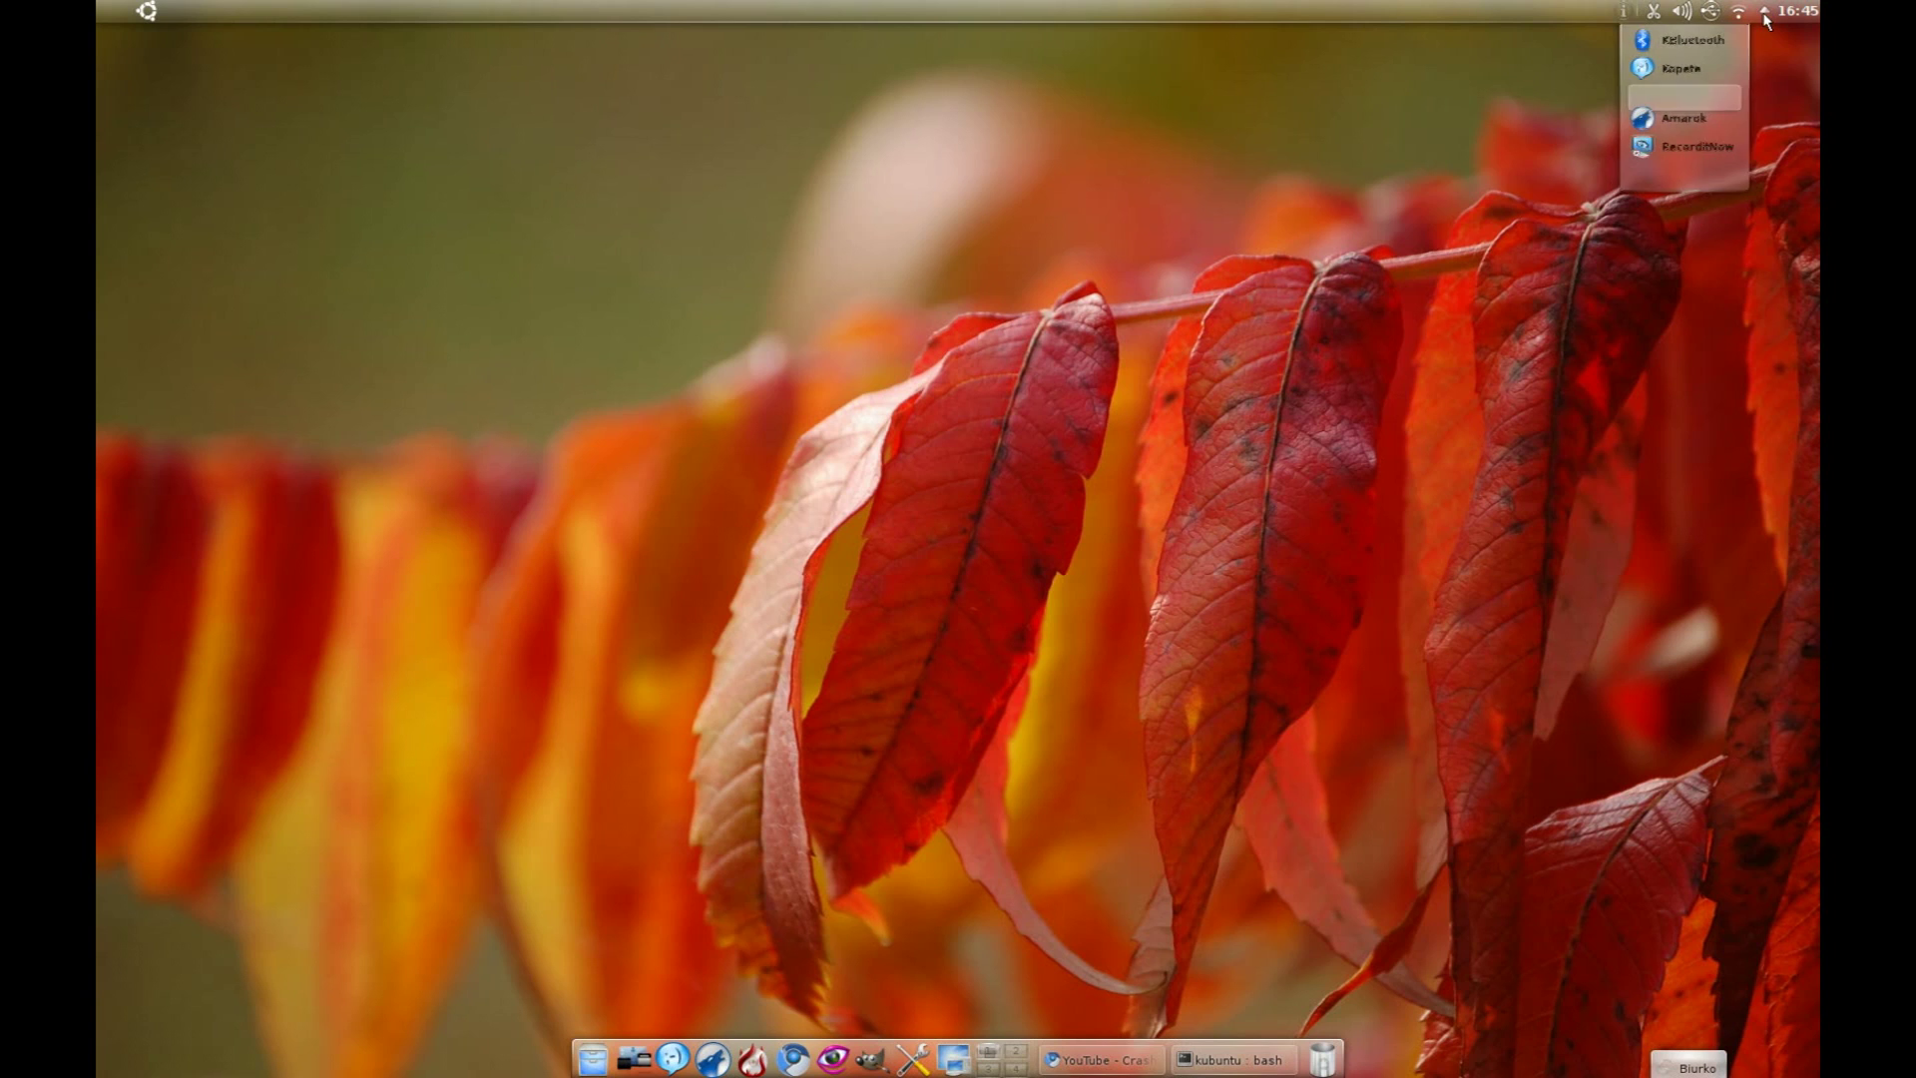
right_click(1647, 120)
left_click(1697, 299)
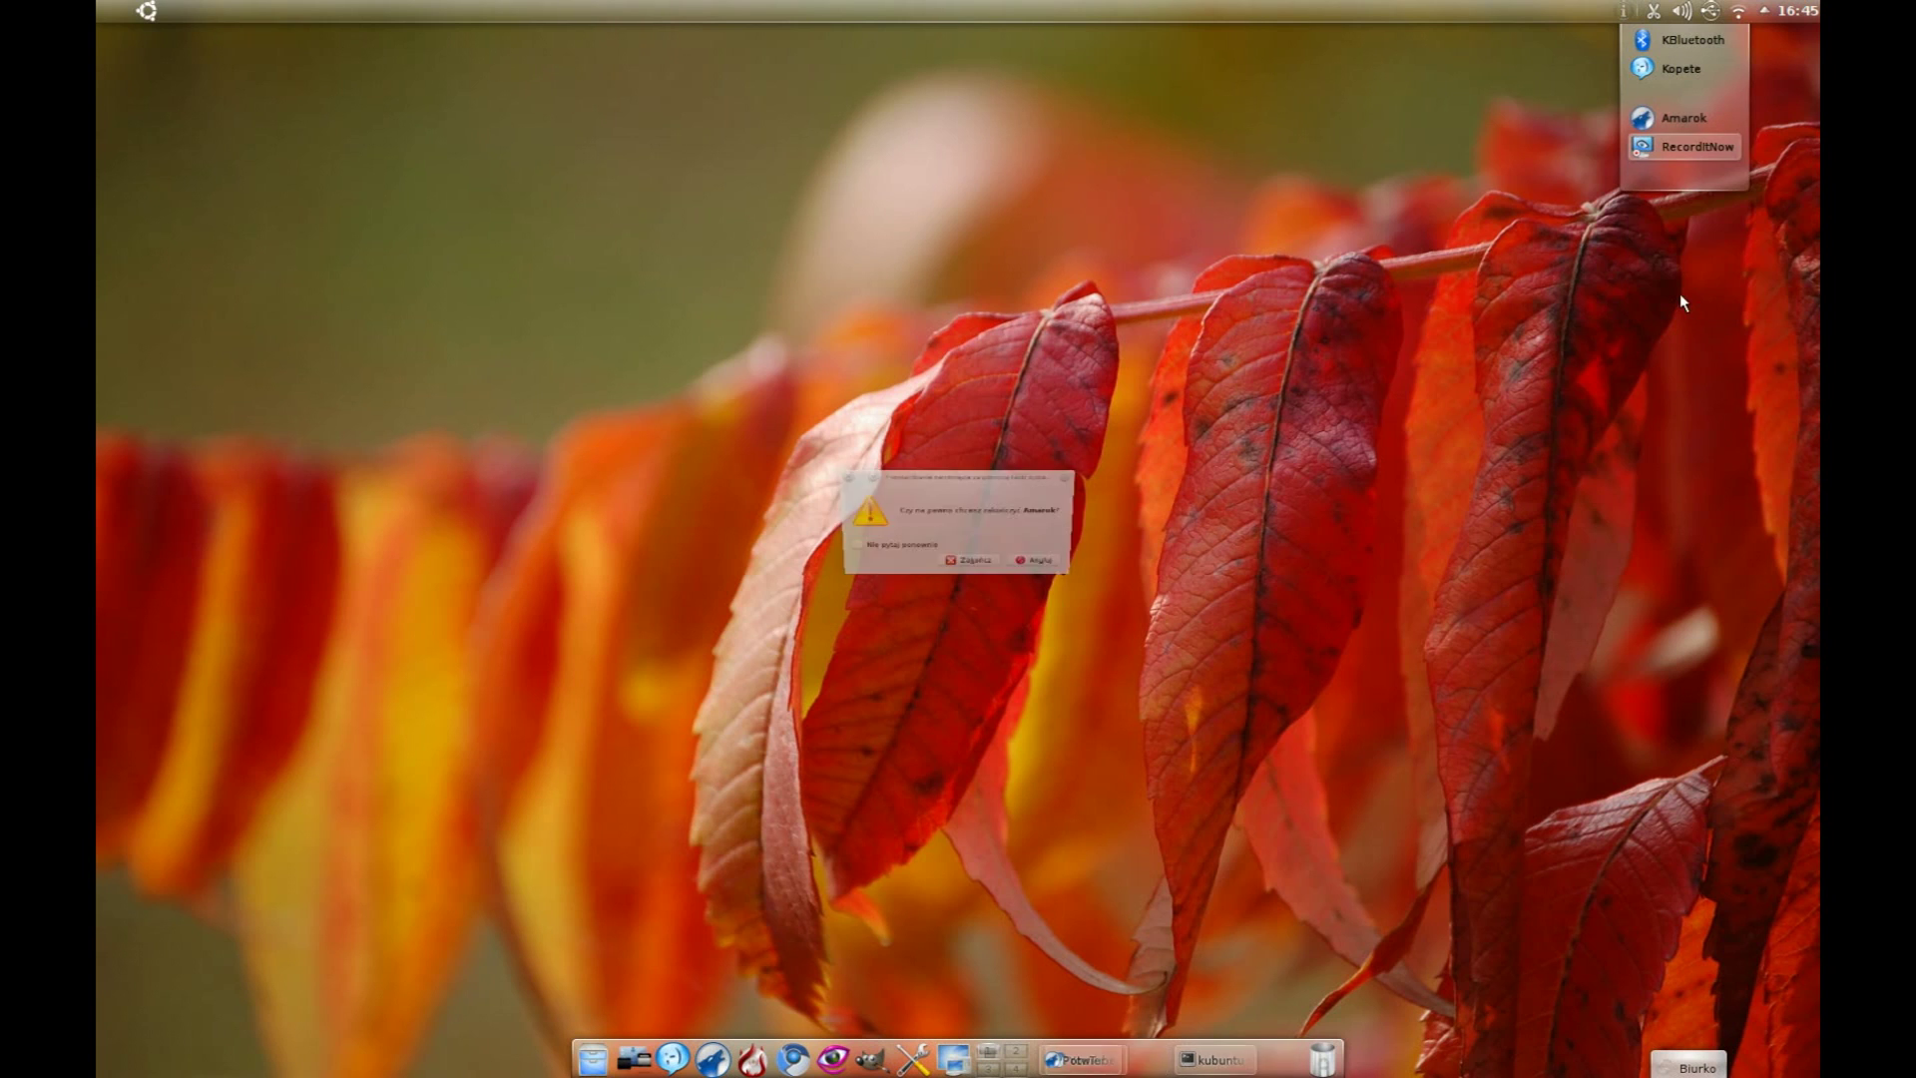
left_click(1004, 597)
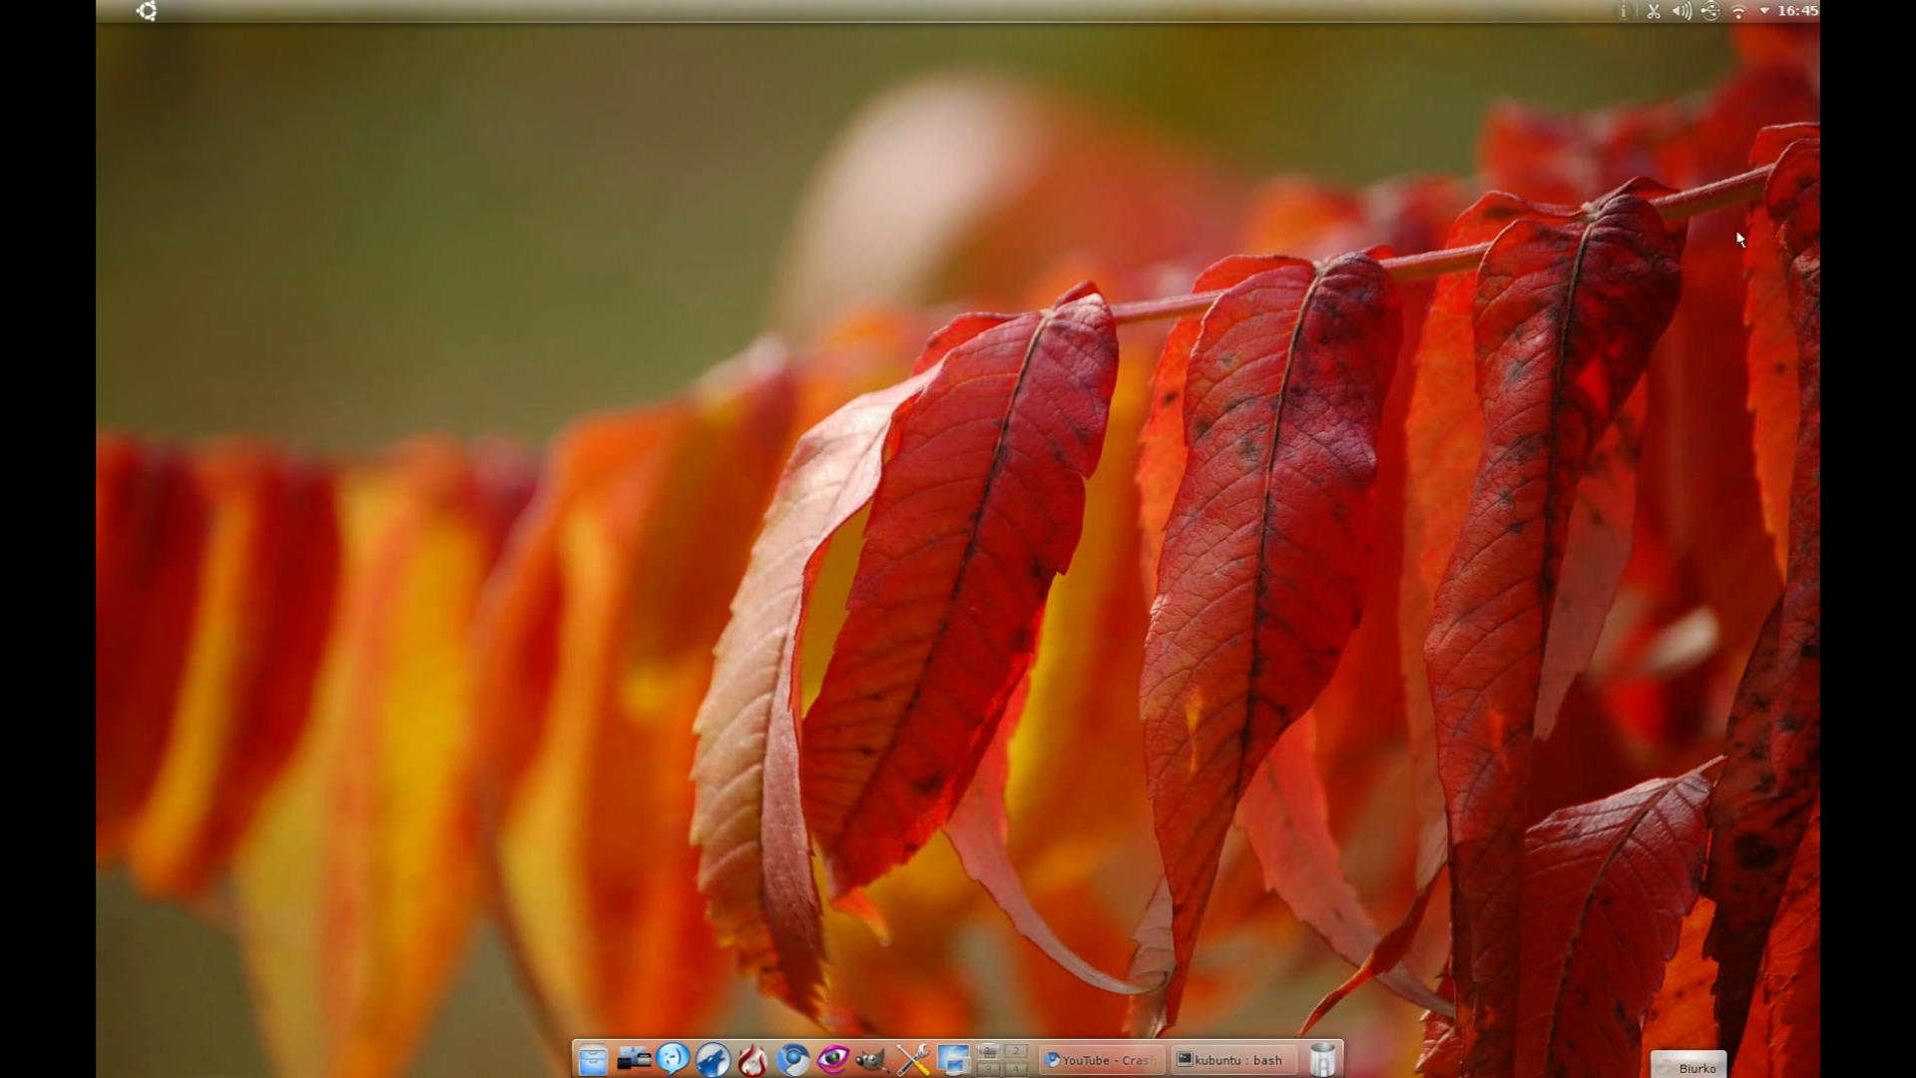
Step: Show and hide the hidden tray icons again, and check the panel clock's calendar
left_click(1764, 13)
left_click(1764, 13)
left_click(1798, 11)
left_click(108, 160)
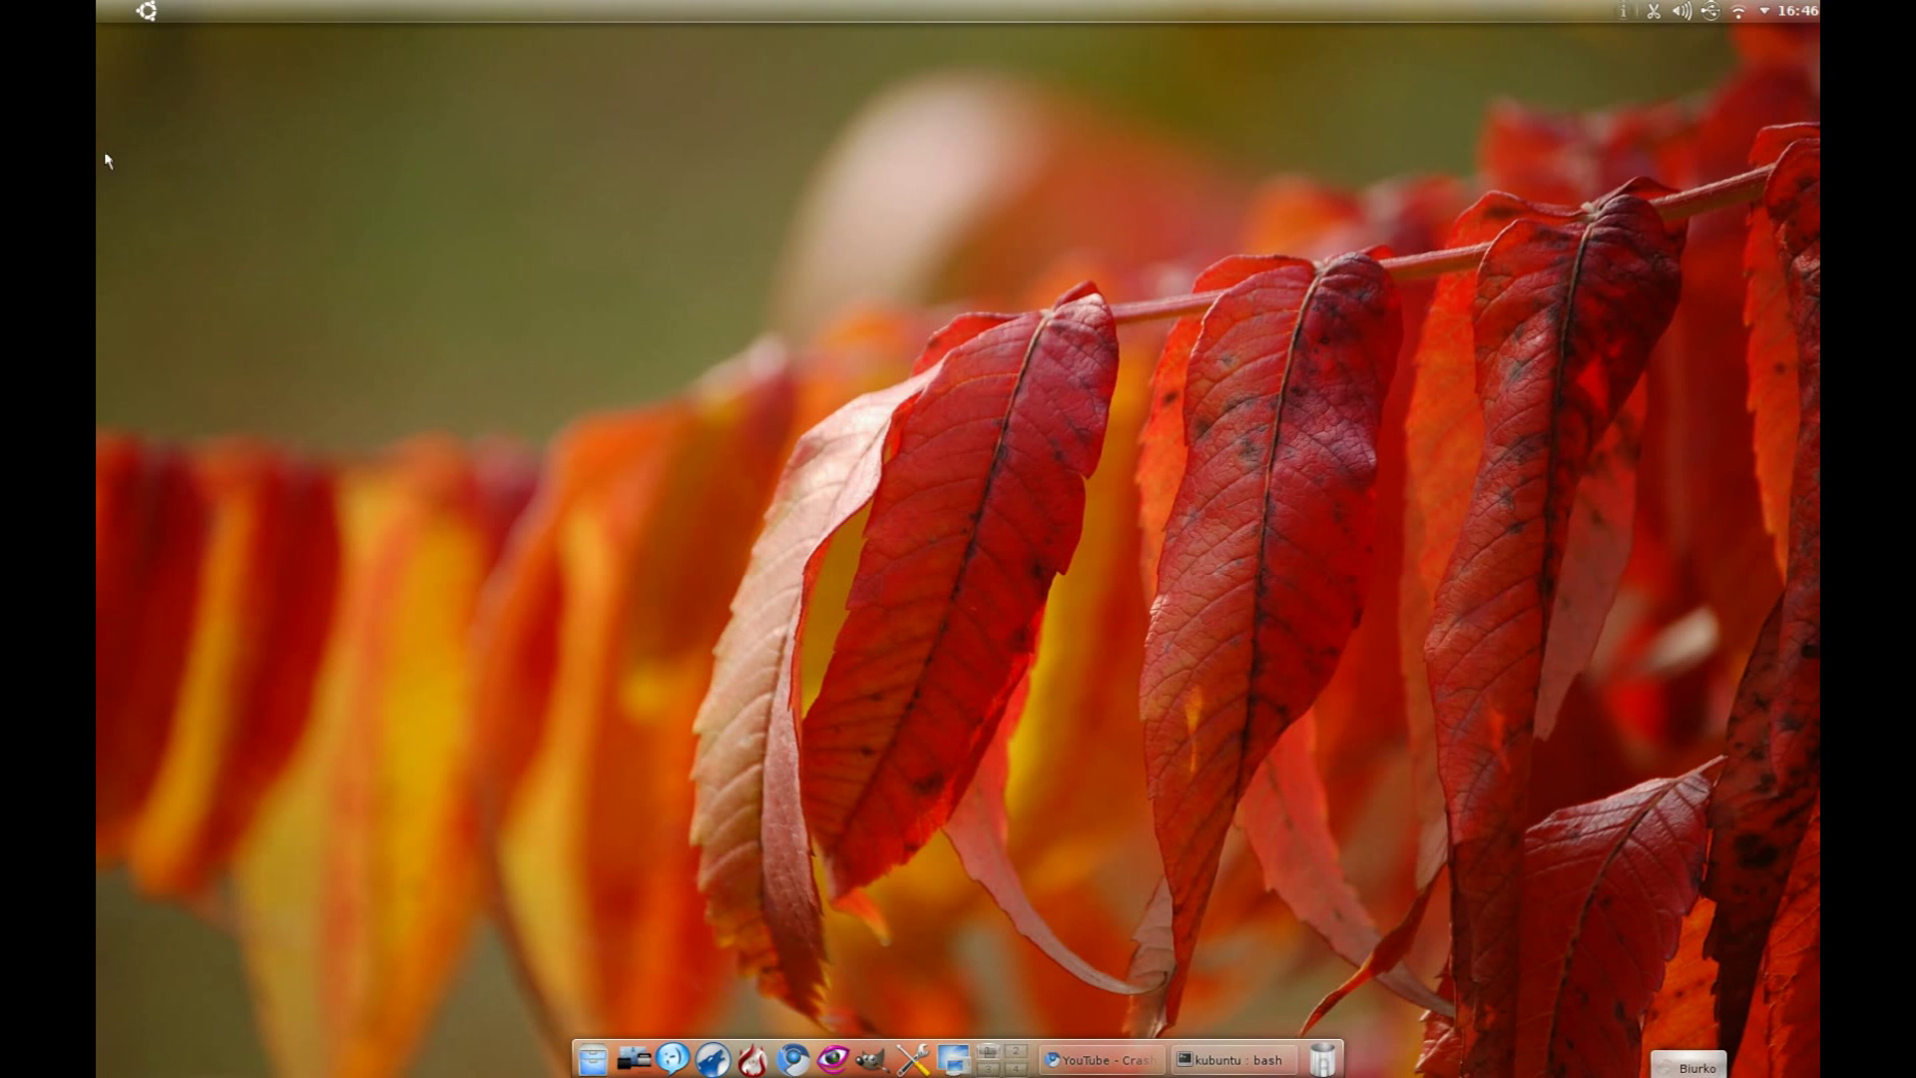
Step: Browse the application menu's categories, and open the desktop's Opuść logout dialog and dismiss it with Anuluj
left_click(147, 12)
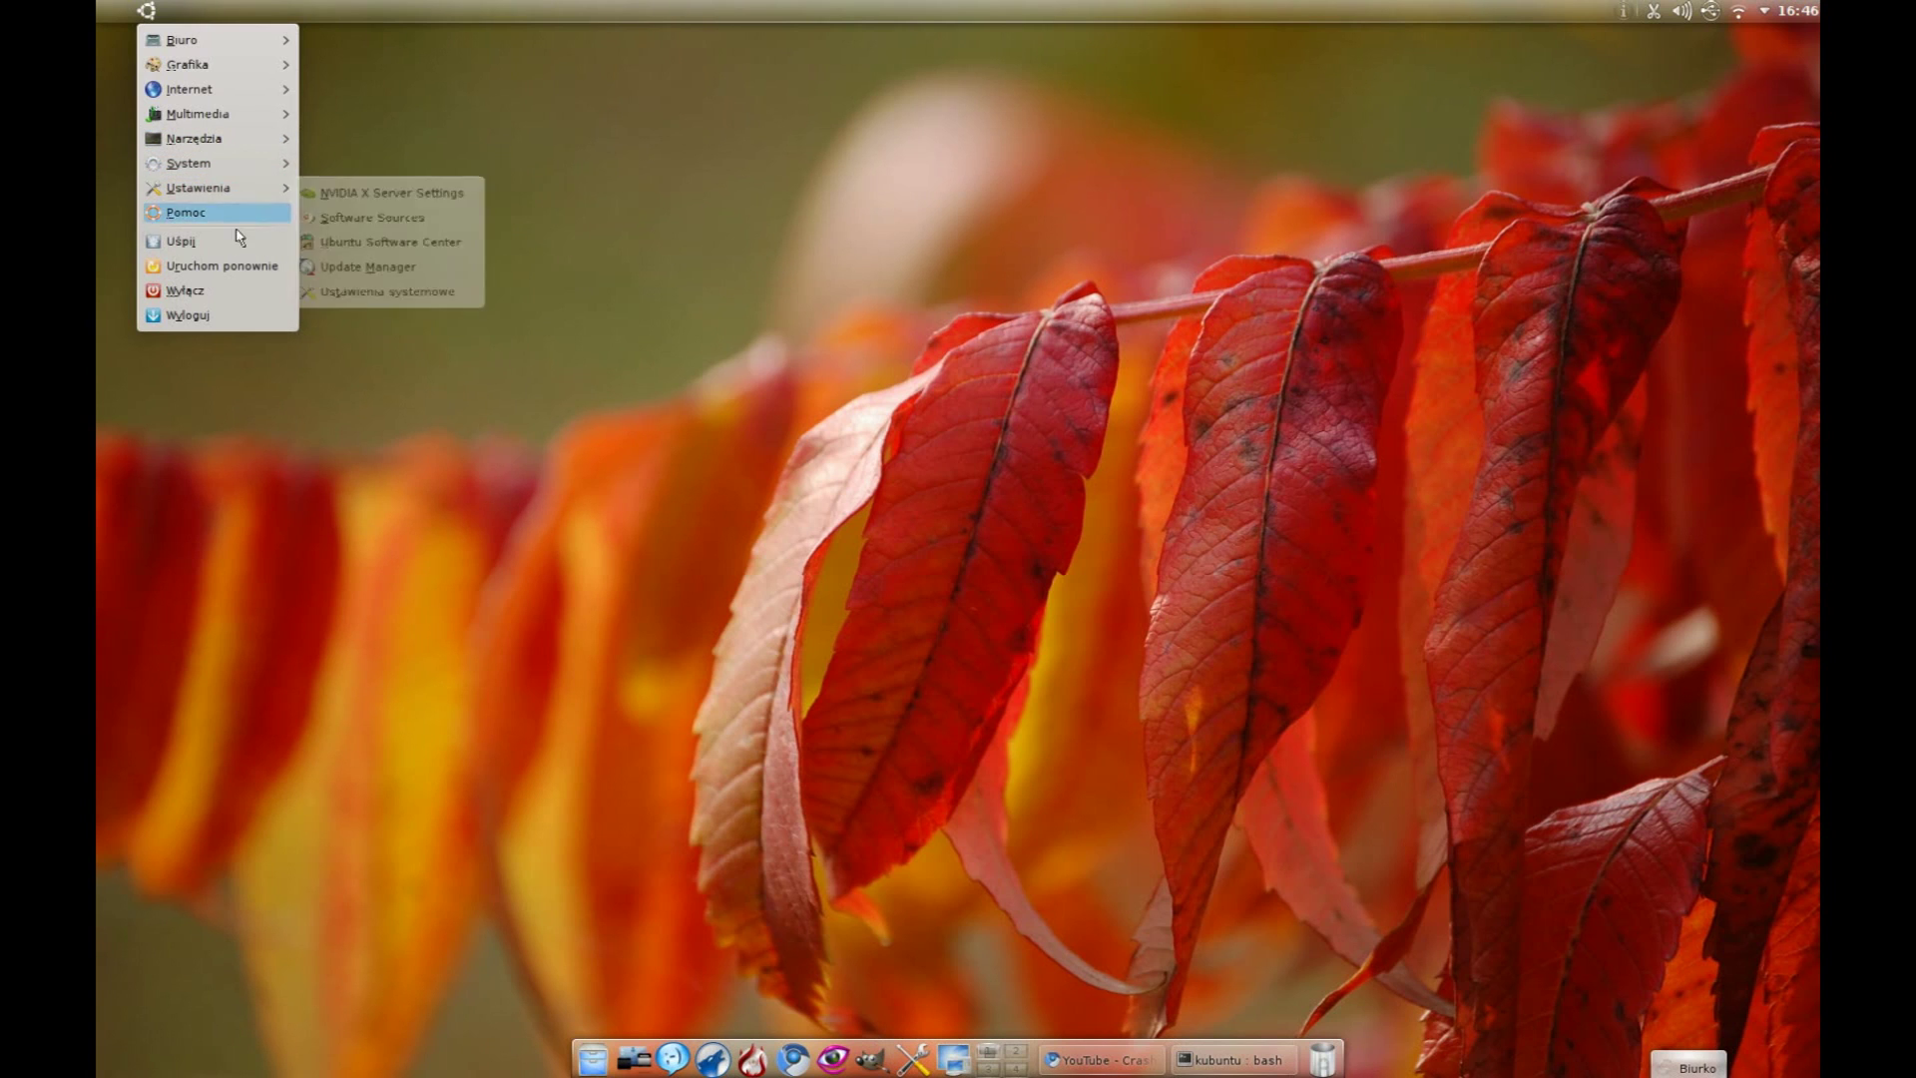
left_click(808, 419)
right_click(1013, 410)
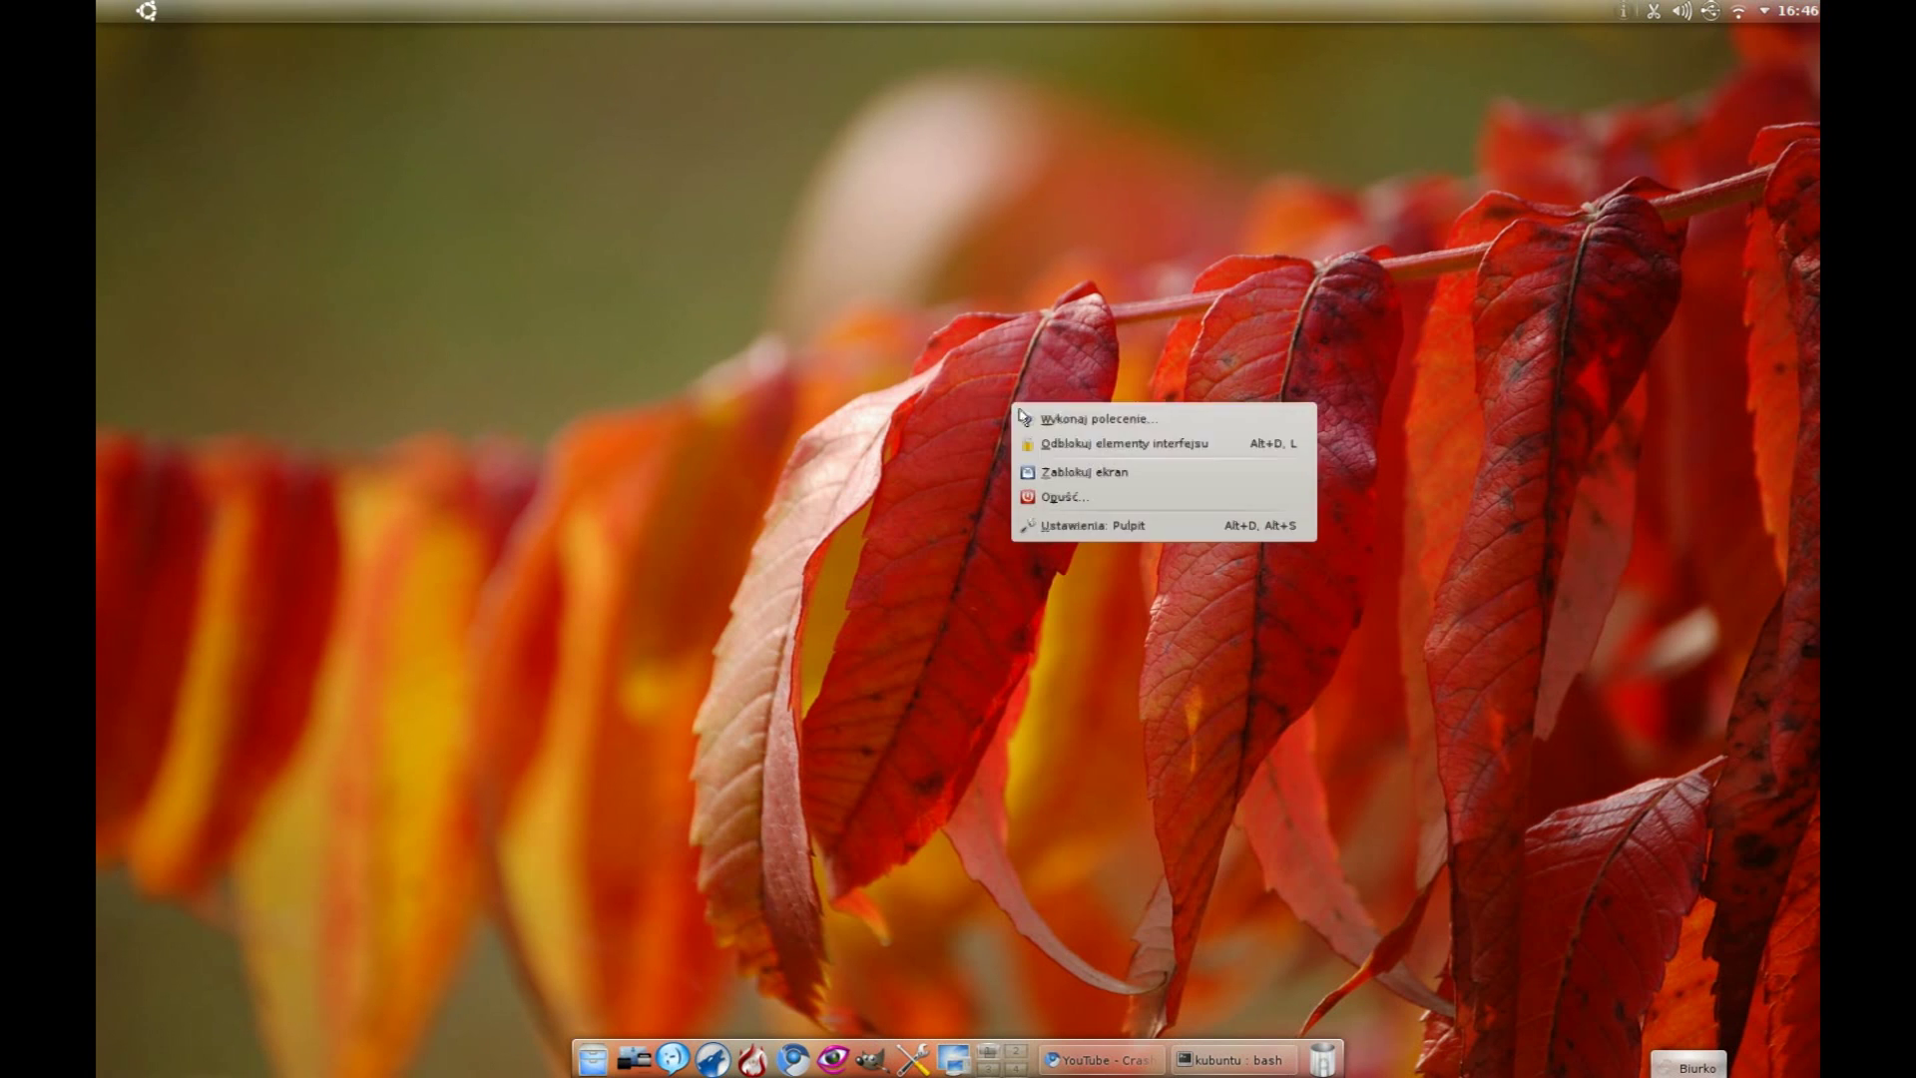
left_click(1068, 497)
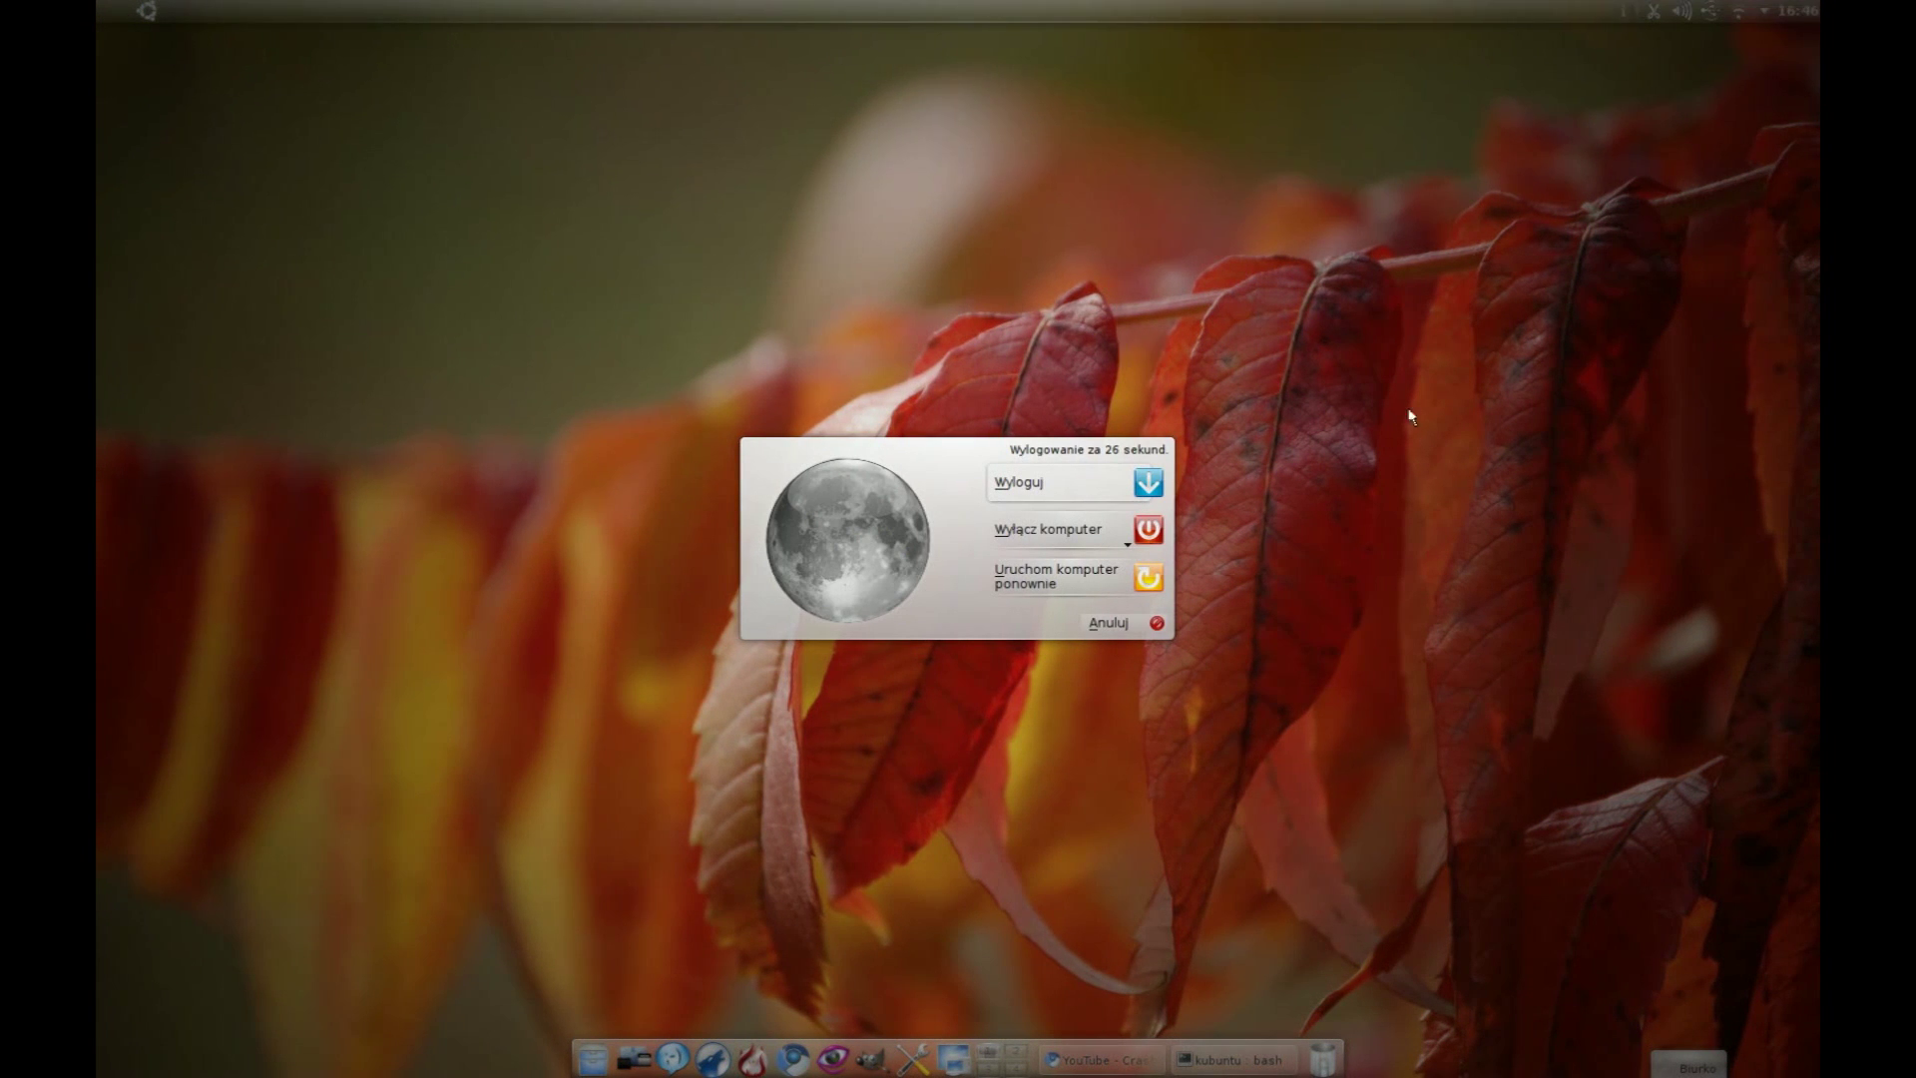
left_click(1159, 628)
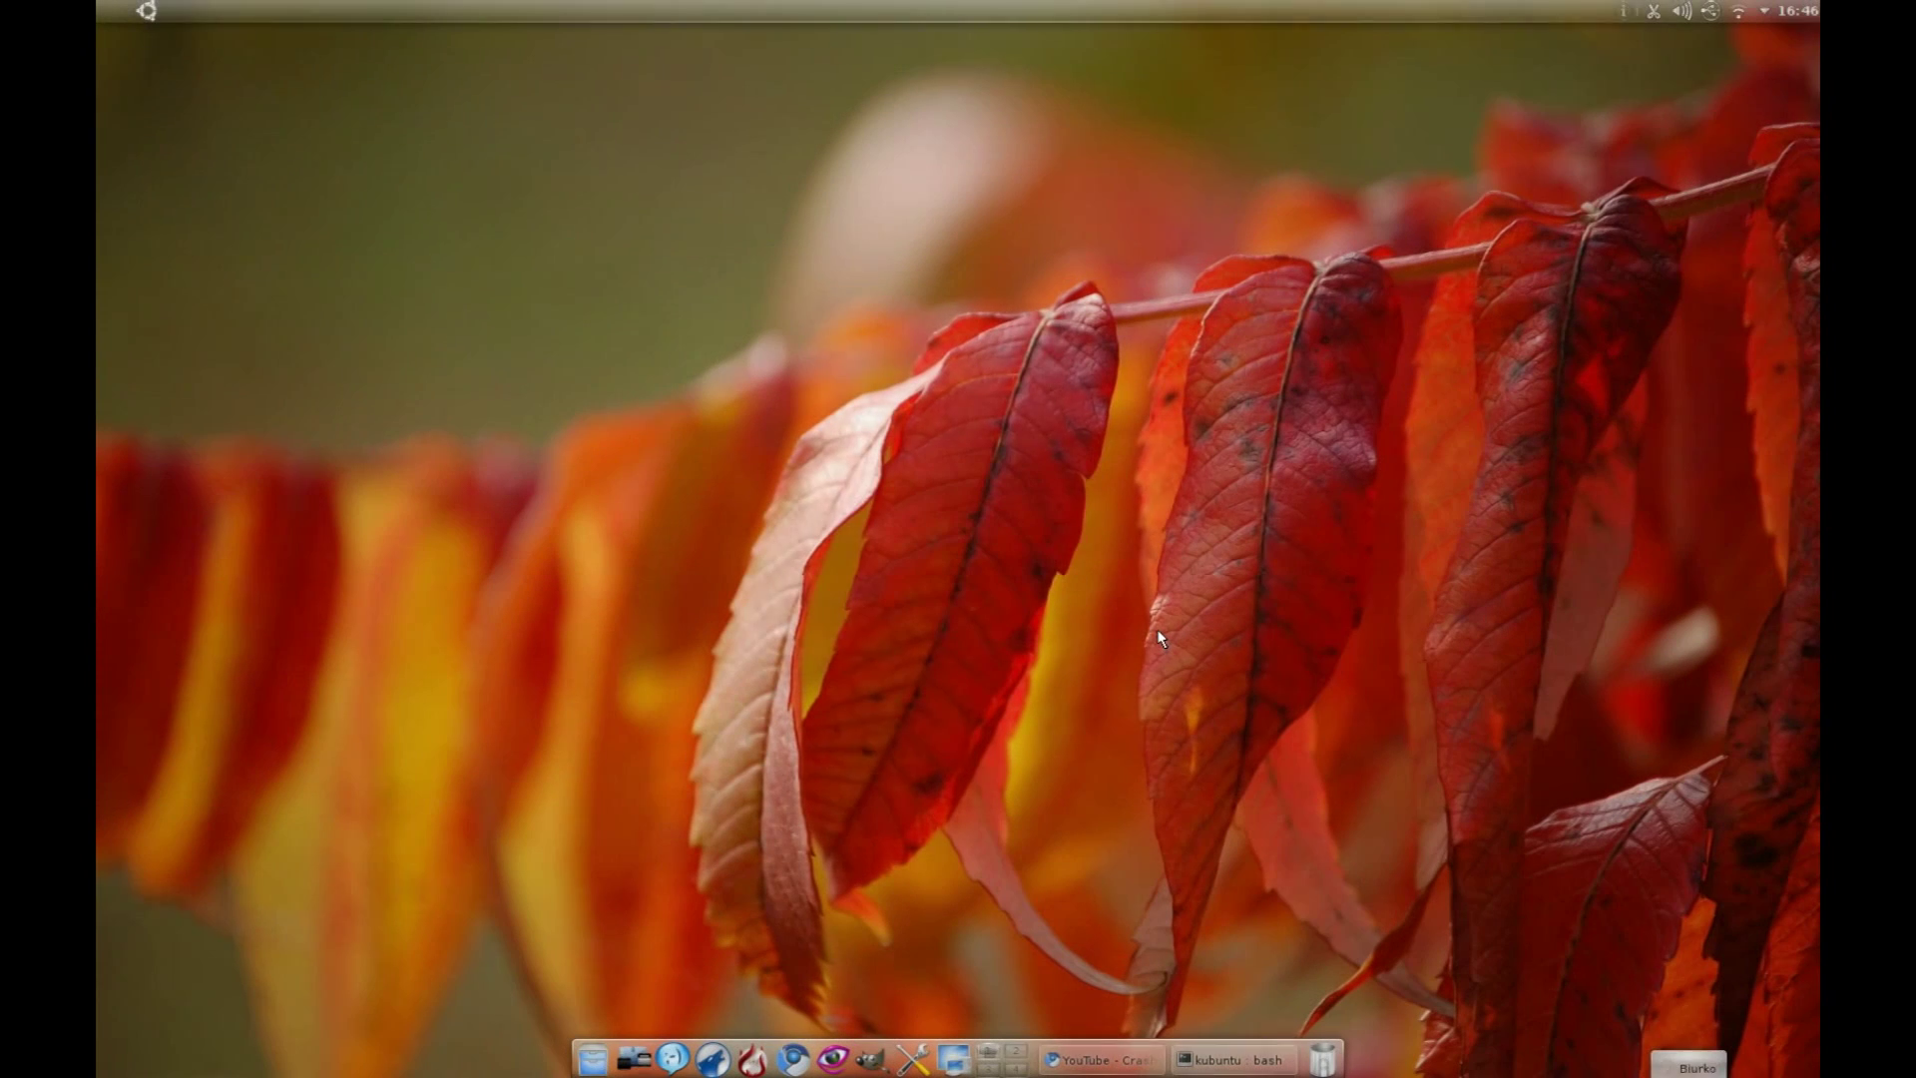
Step: Unlock the desktop widgets and add the Zegar analogowy widget to the desktop
right_click(1158, 631)
left_click(1208, 667)
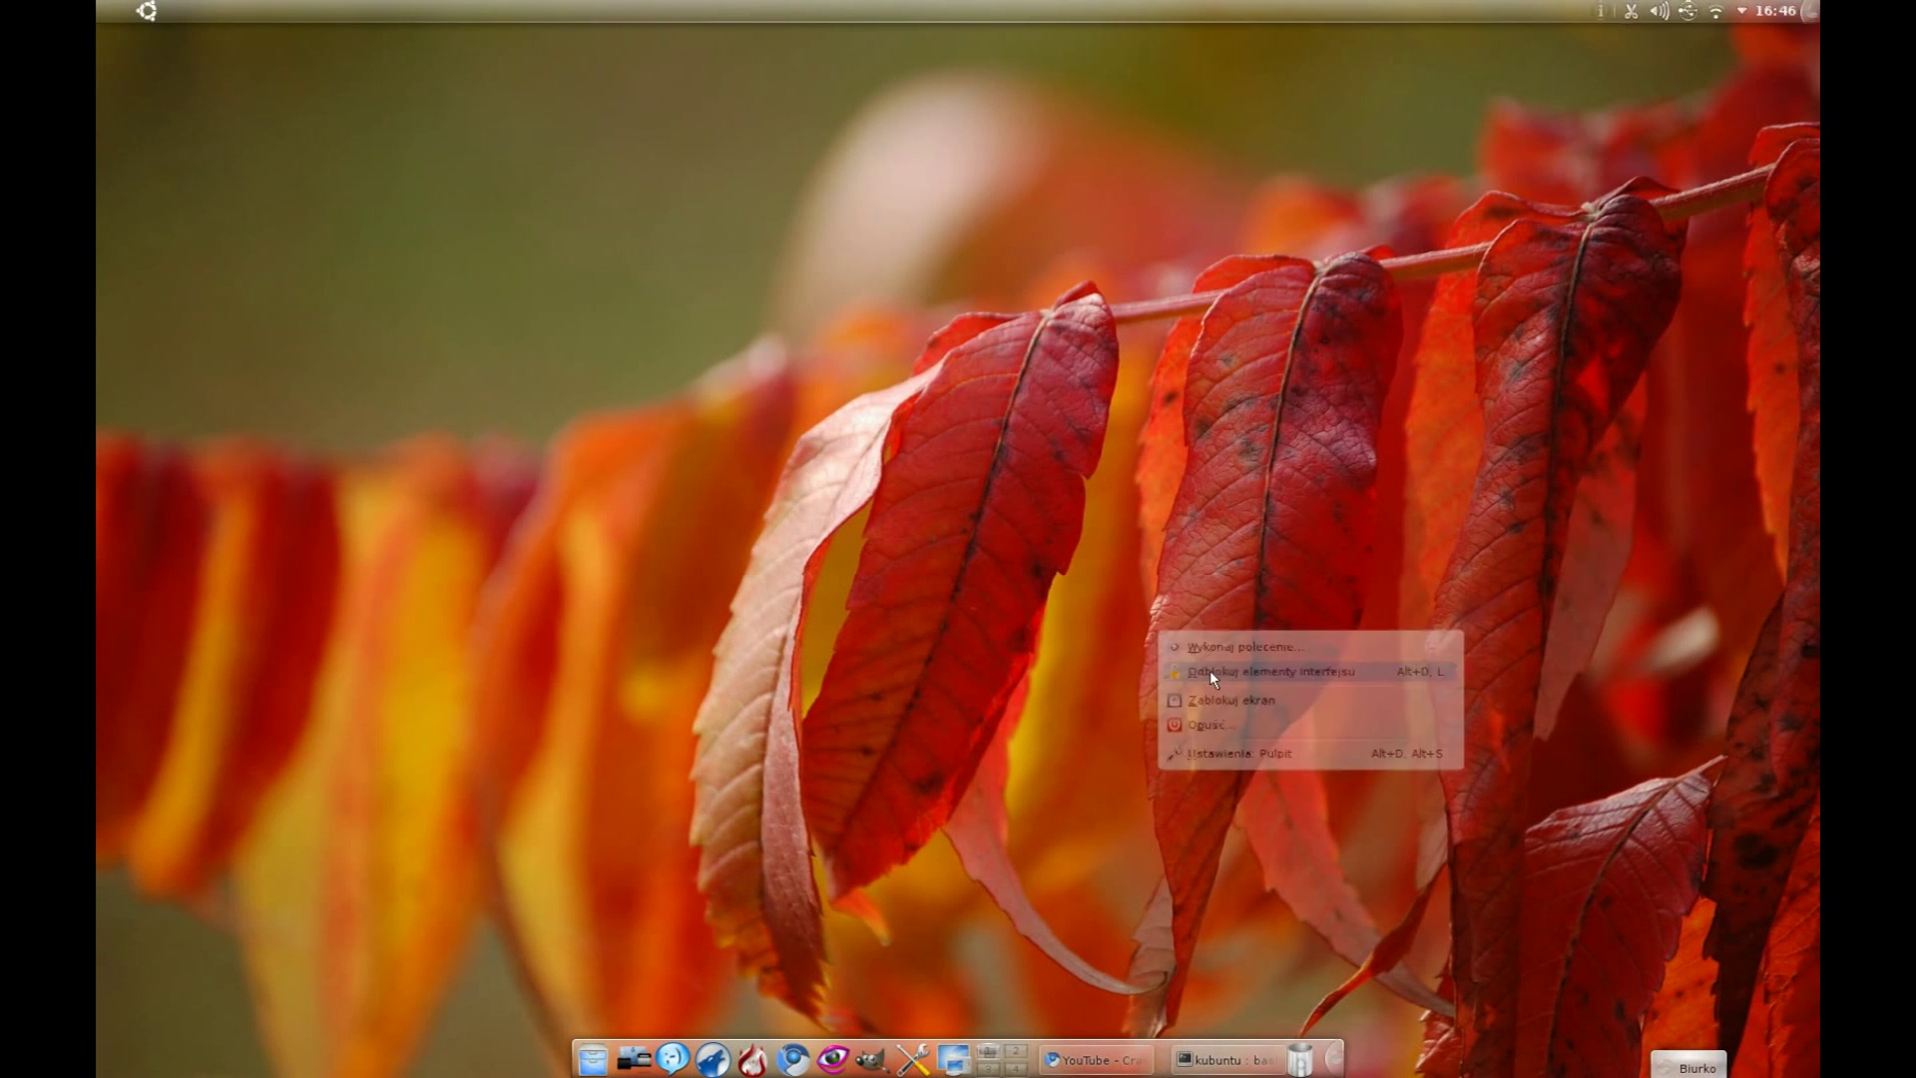
left_click(1654, 1068)
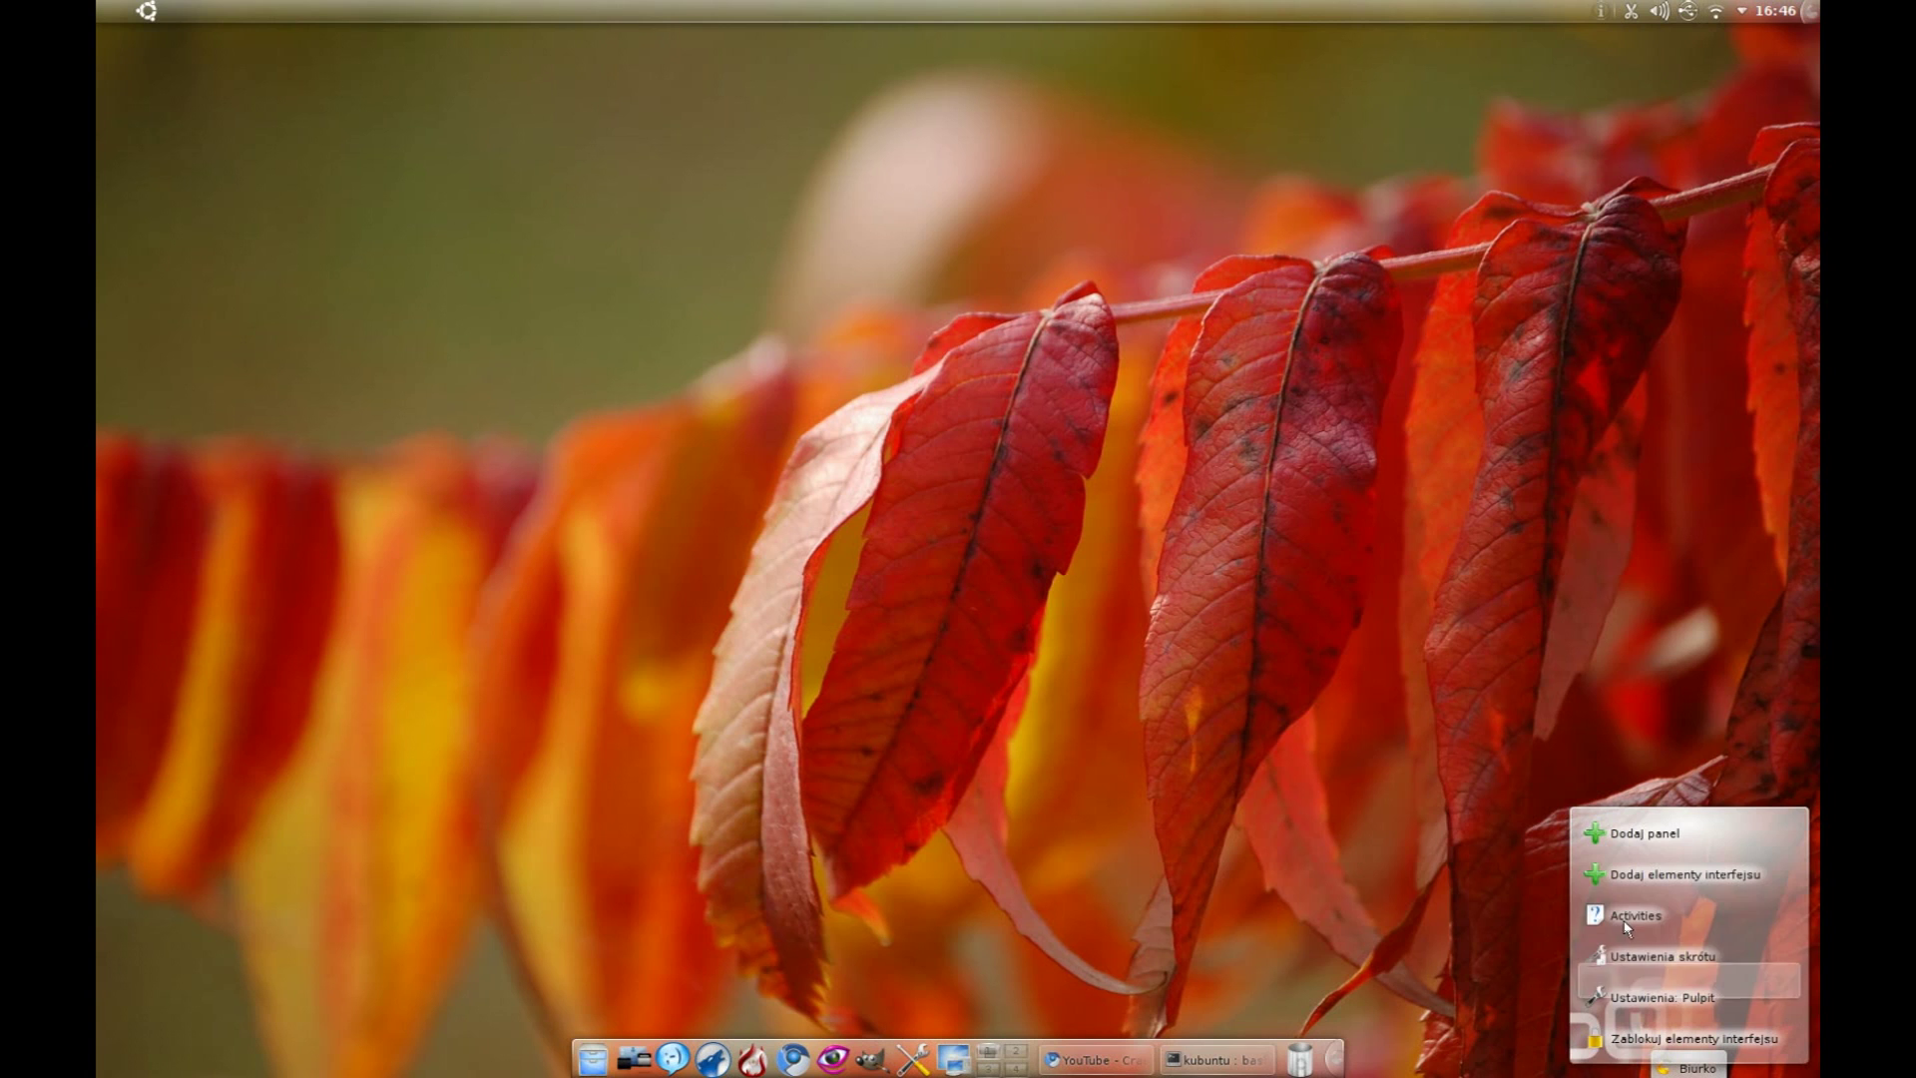
left_click(1622, 883)
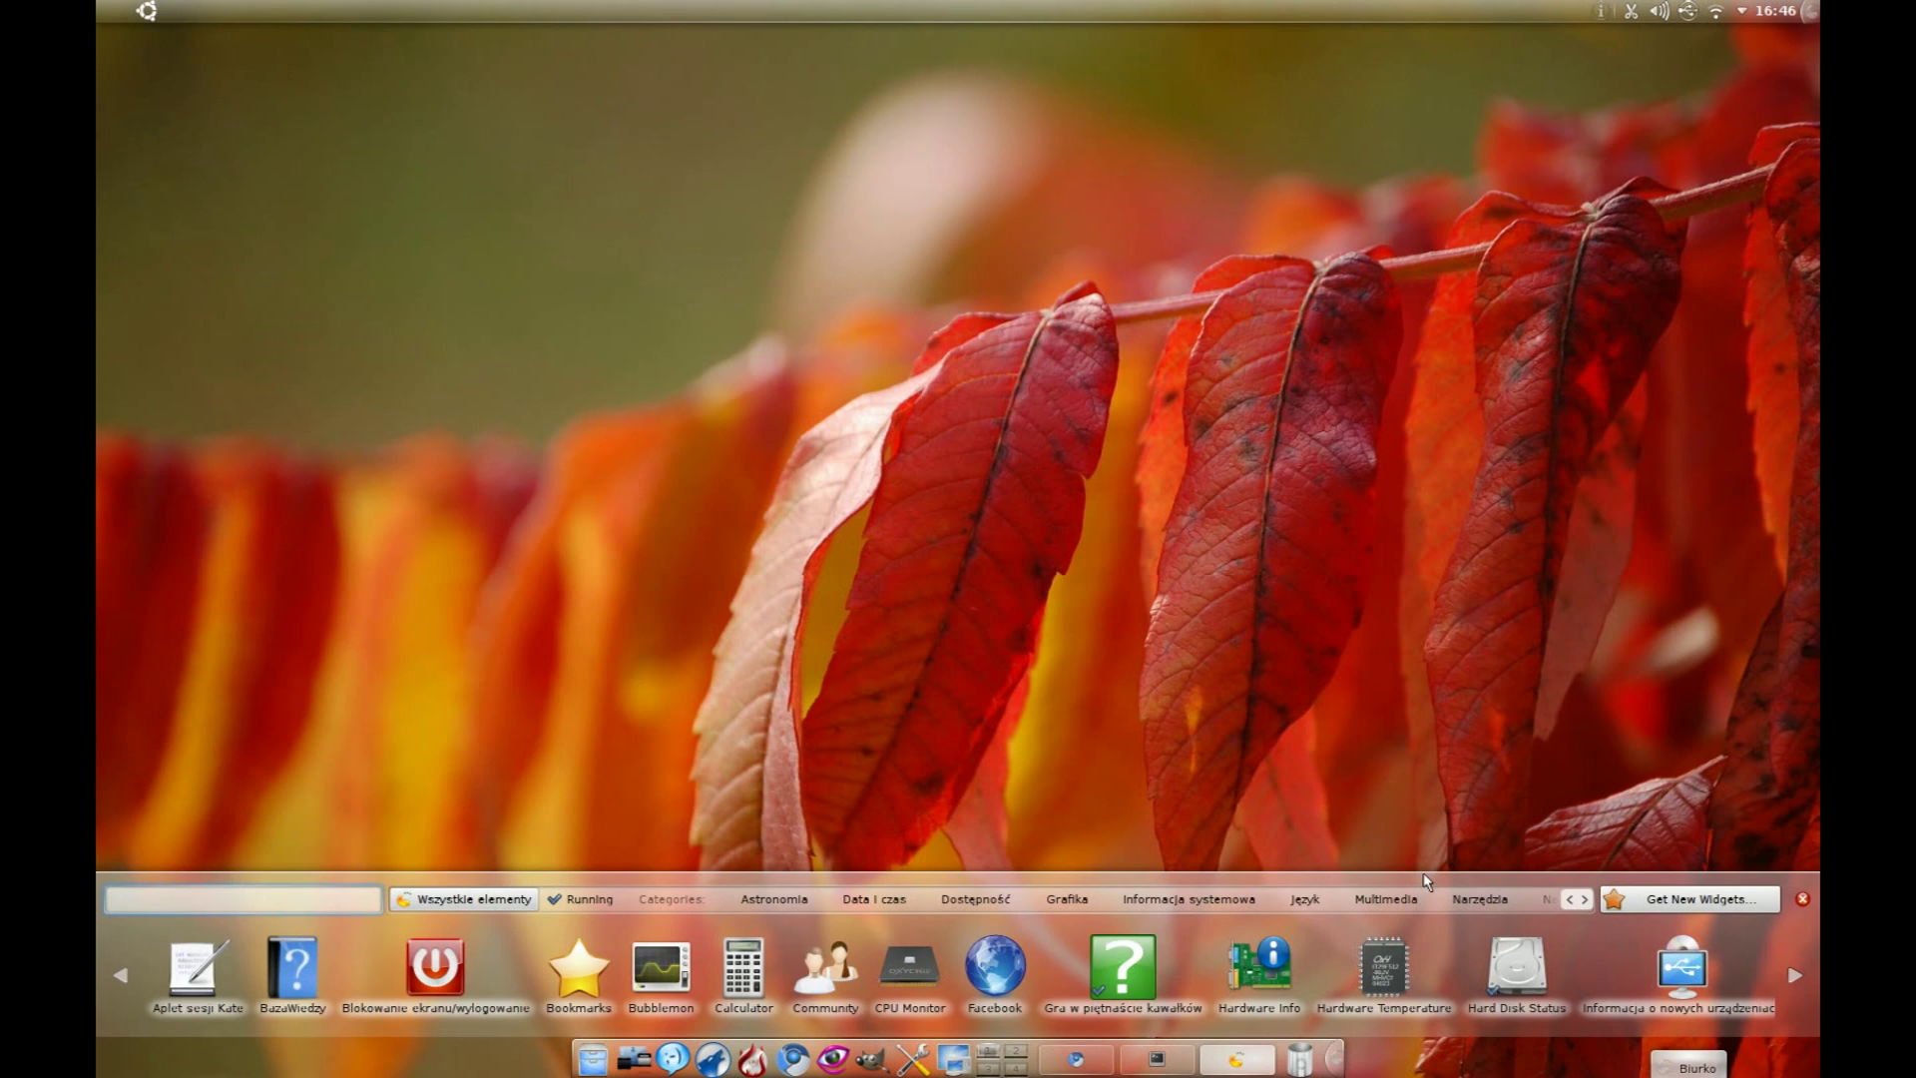
scroll(856, 963, "down", 15)
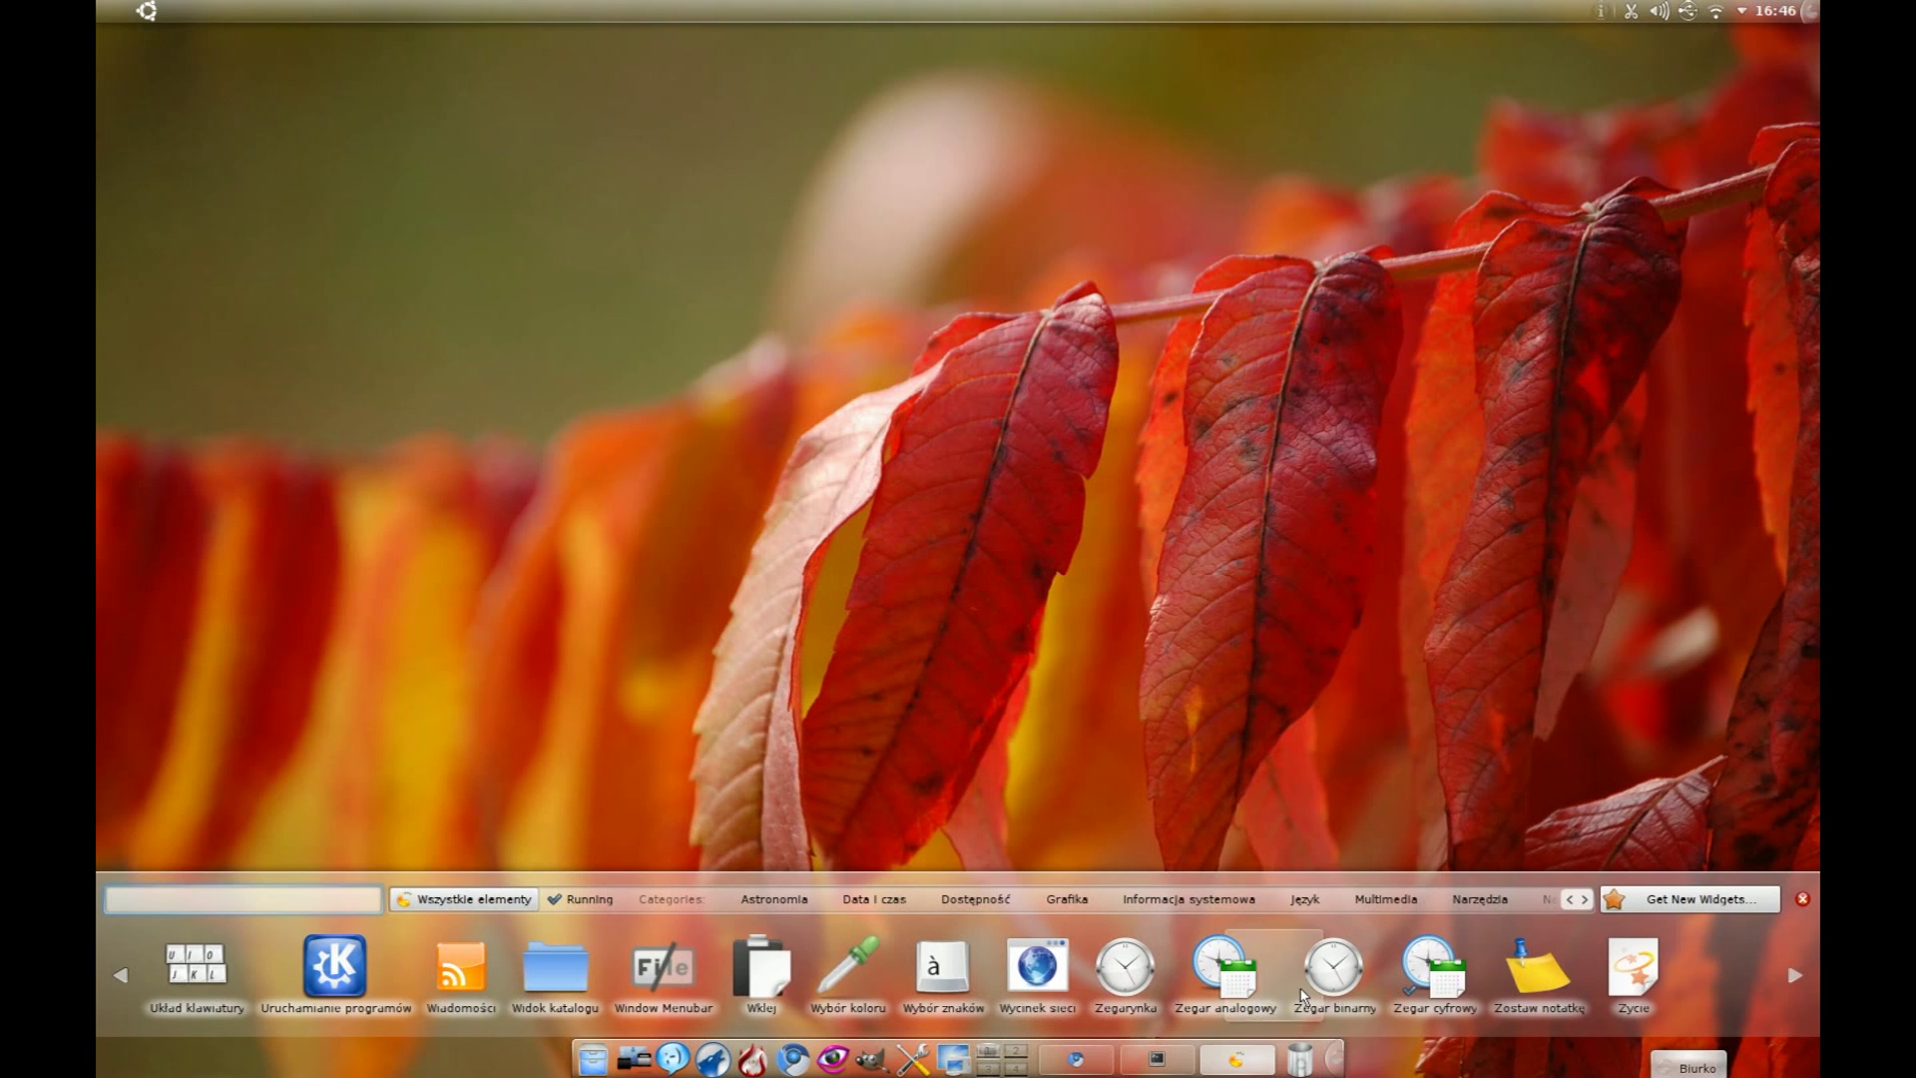
left_click_drag(1230, 988, 1277, 489)
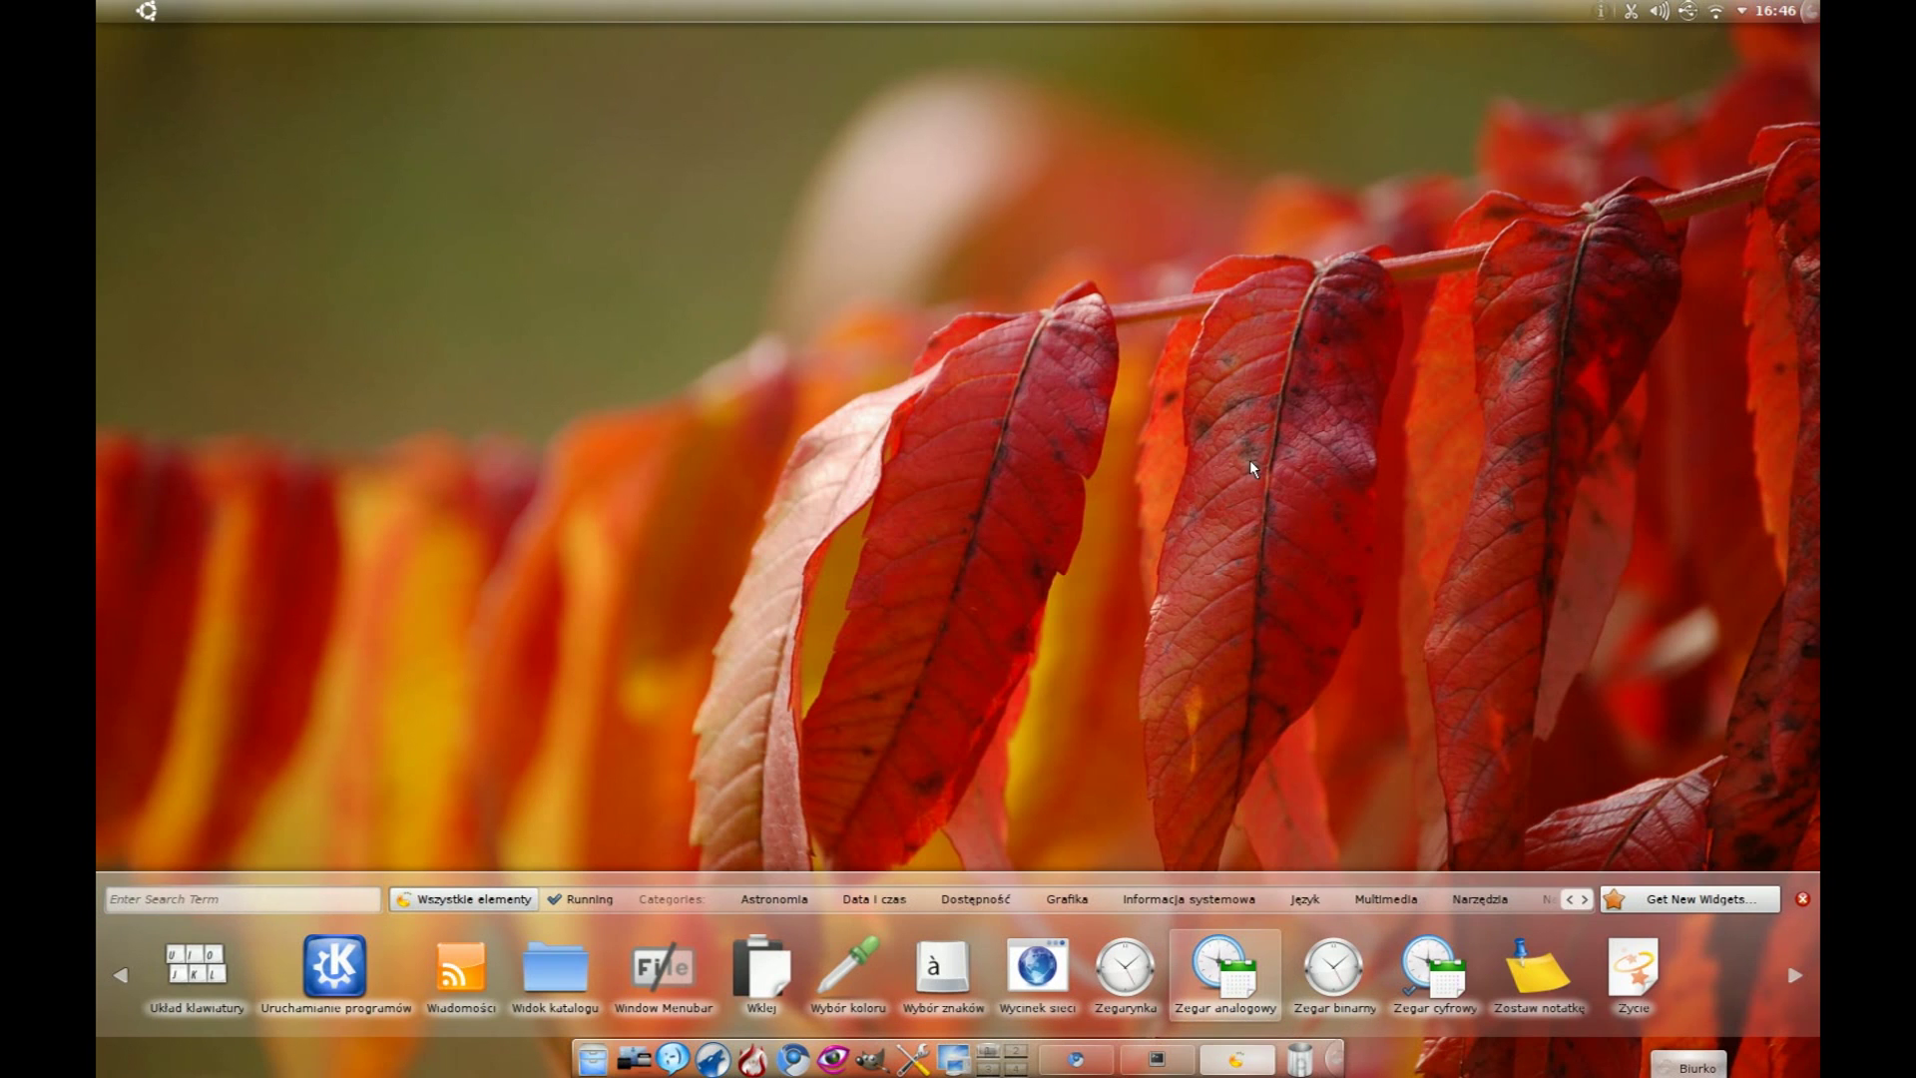
left_click(1806, 901)
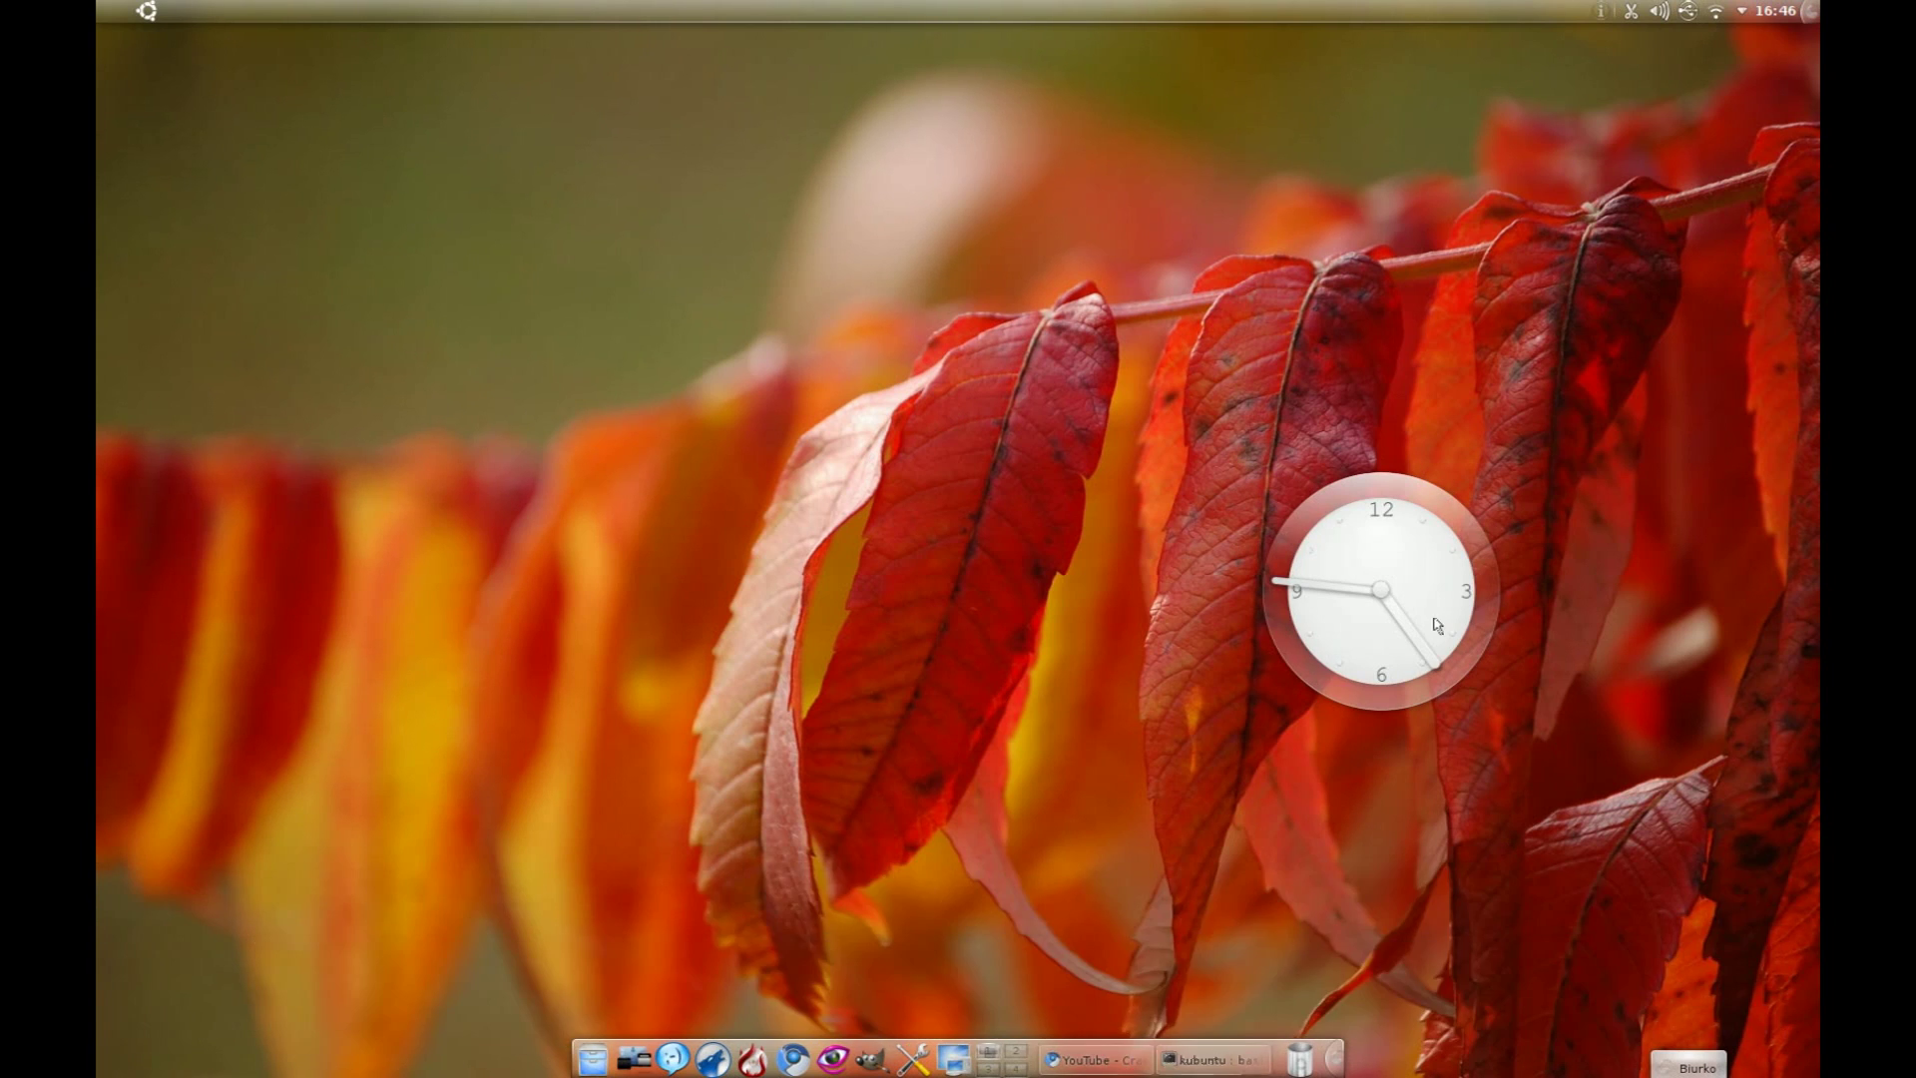
Step: Enable Pokaż wskazówkę sekundową in the analog clock's appearance settings
mouse_move(1437, 624)
left_click(1524, 556)
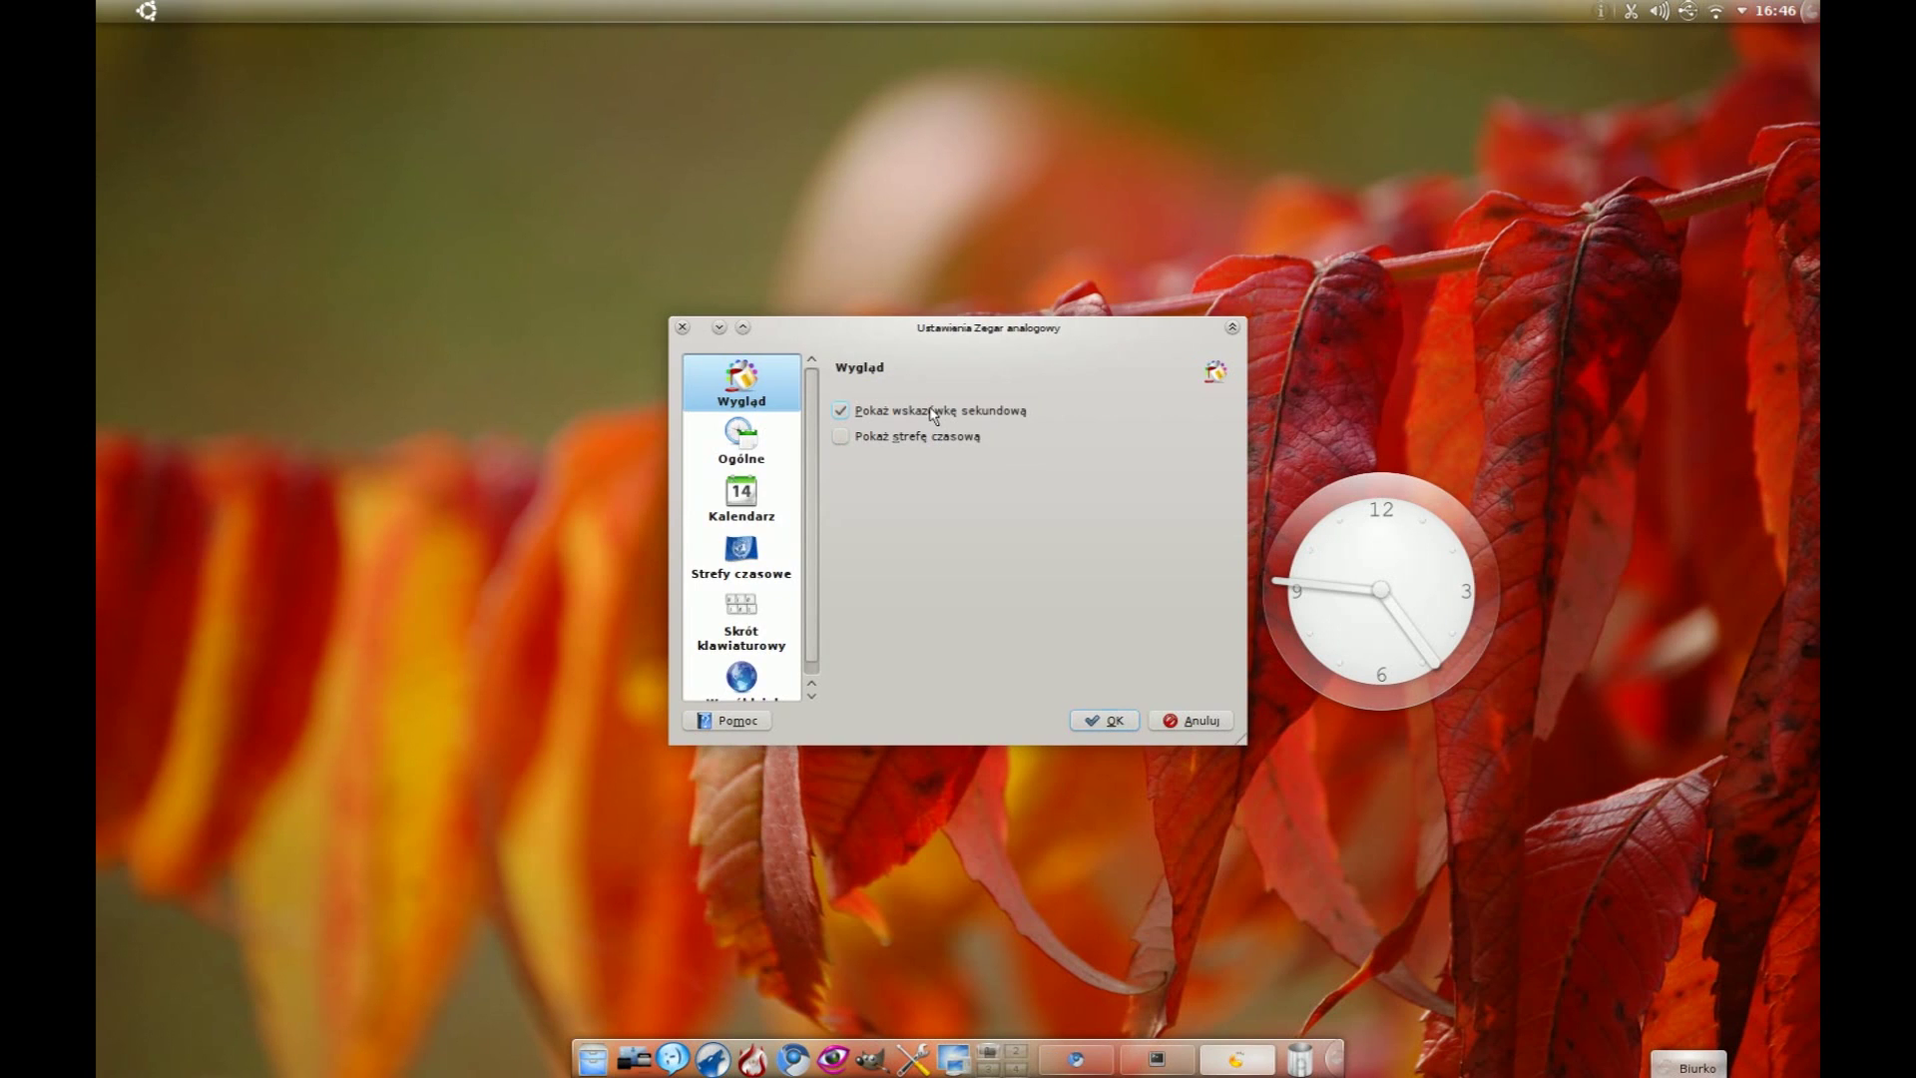
left_click(1110, 723)
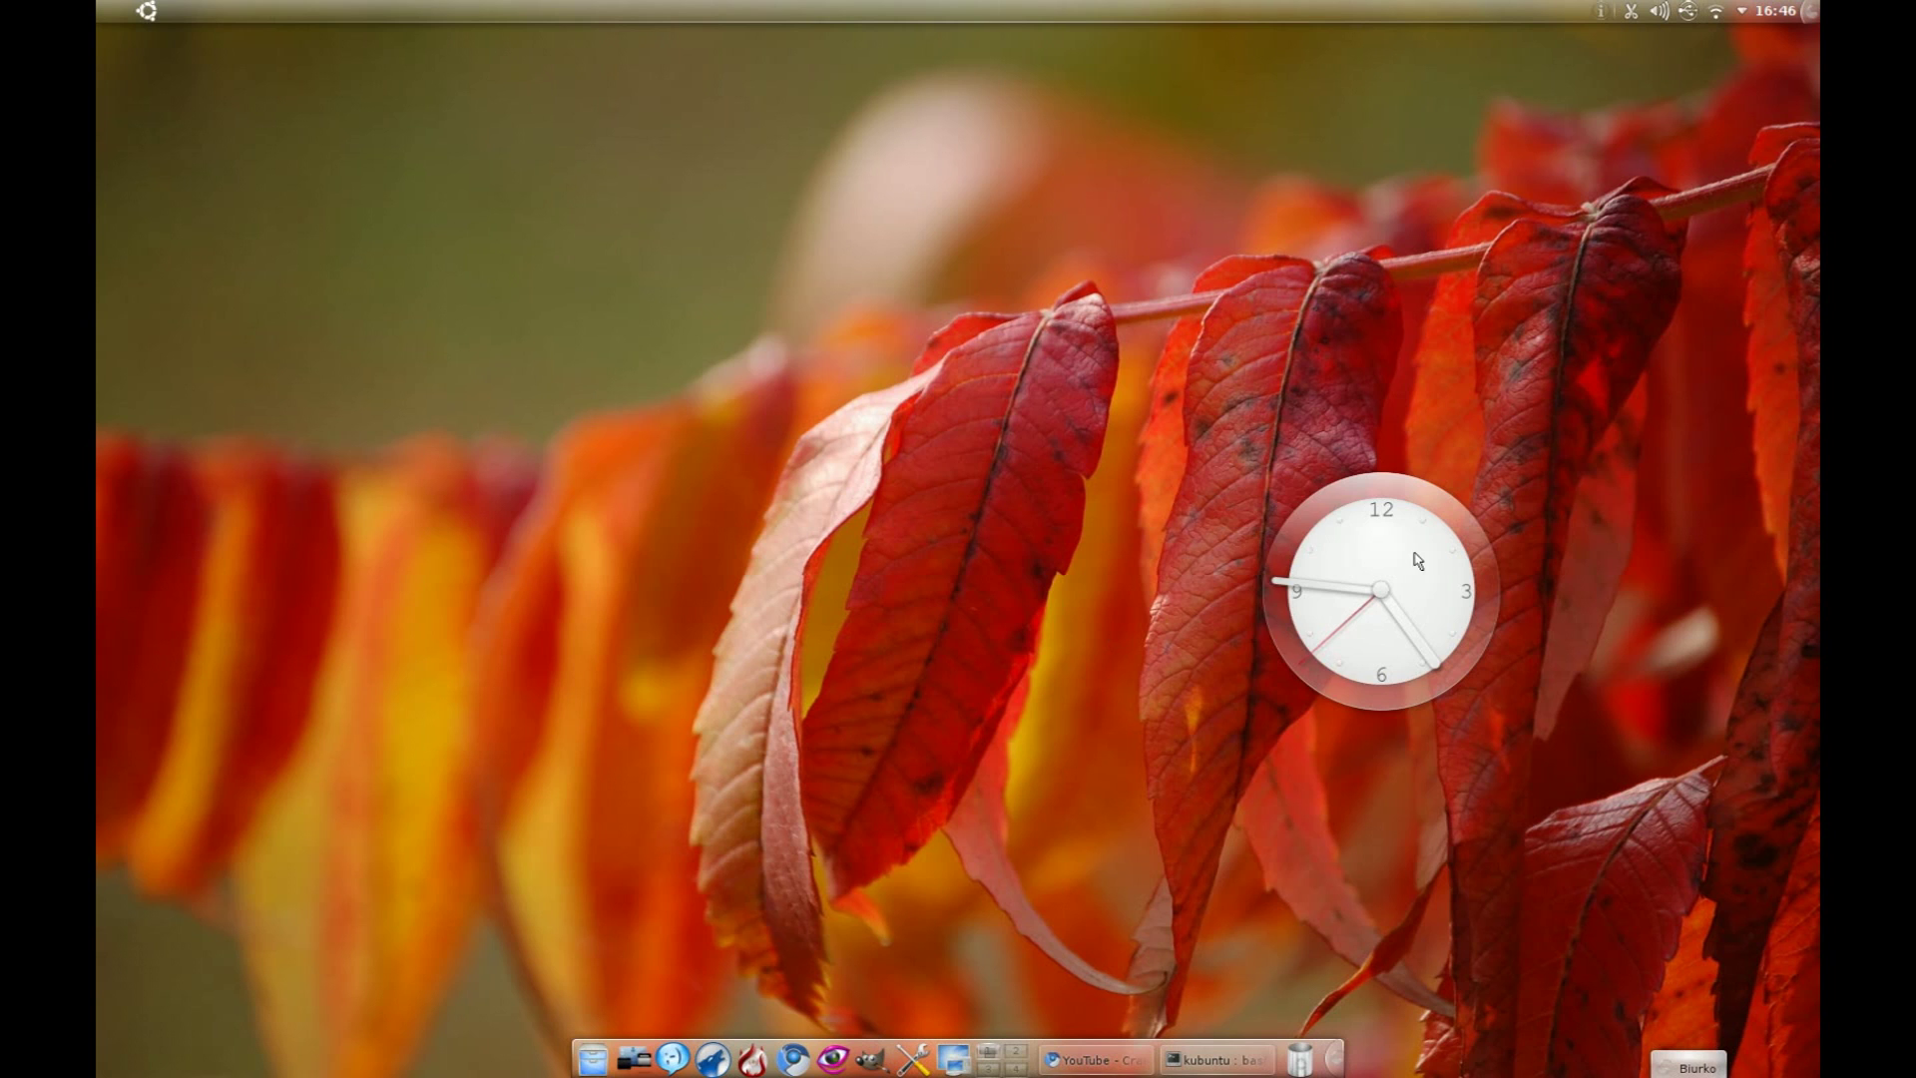
Step: Resize the analog clock widget and place it in the upper-right corner of the desktop
mouse_move(1280, 524)
left_click_drag(1238, 504, 998, 361)
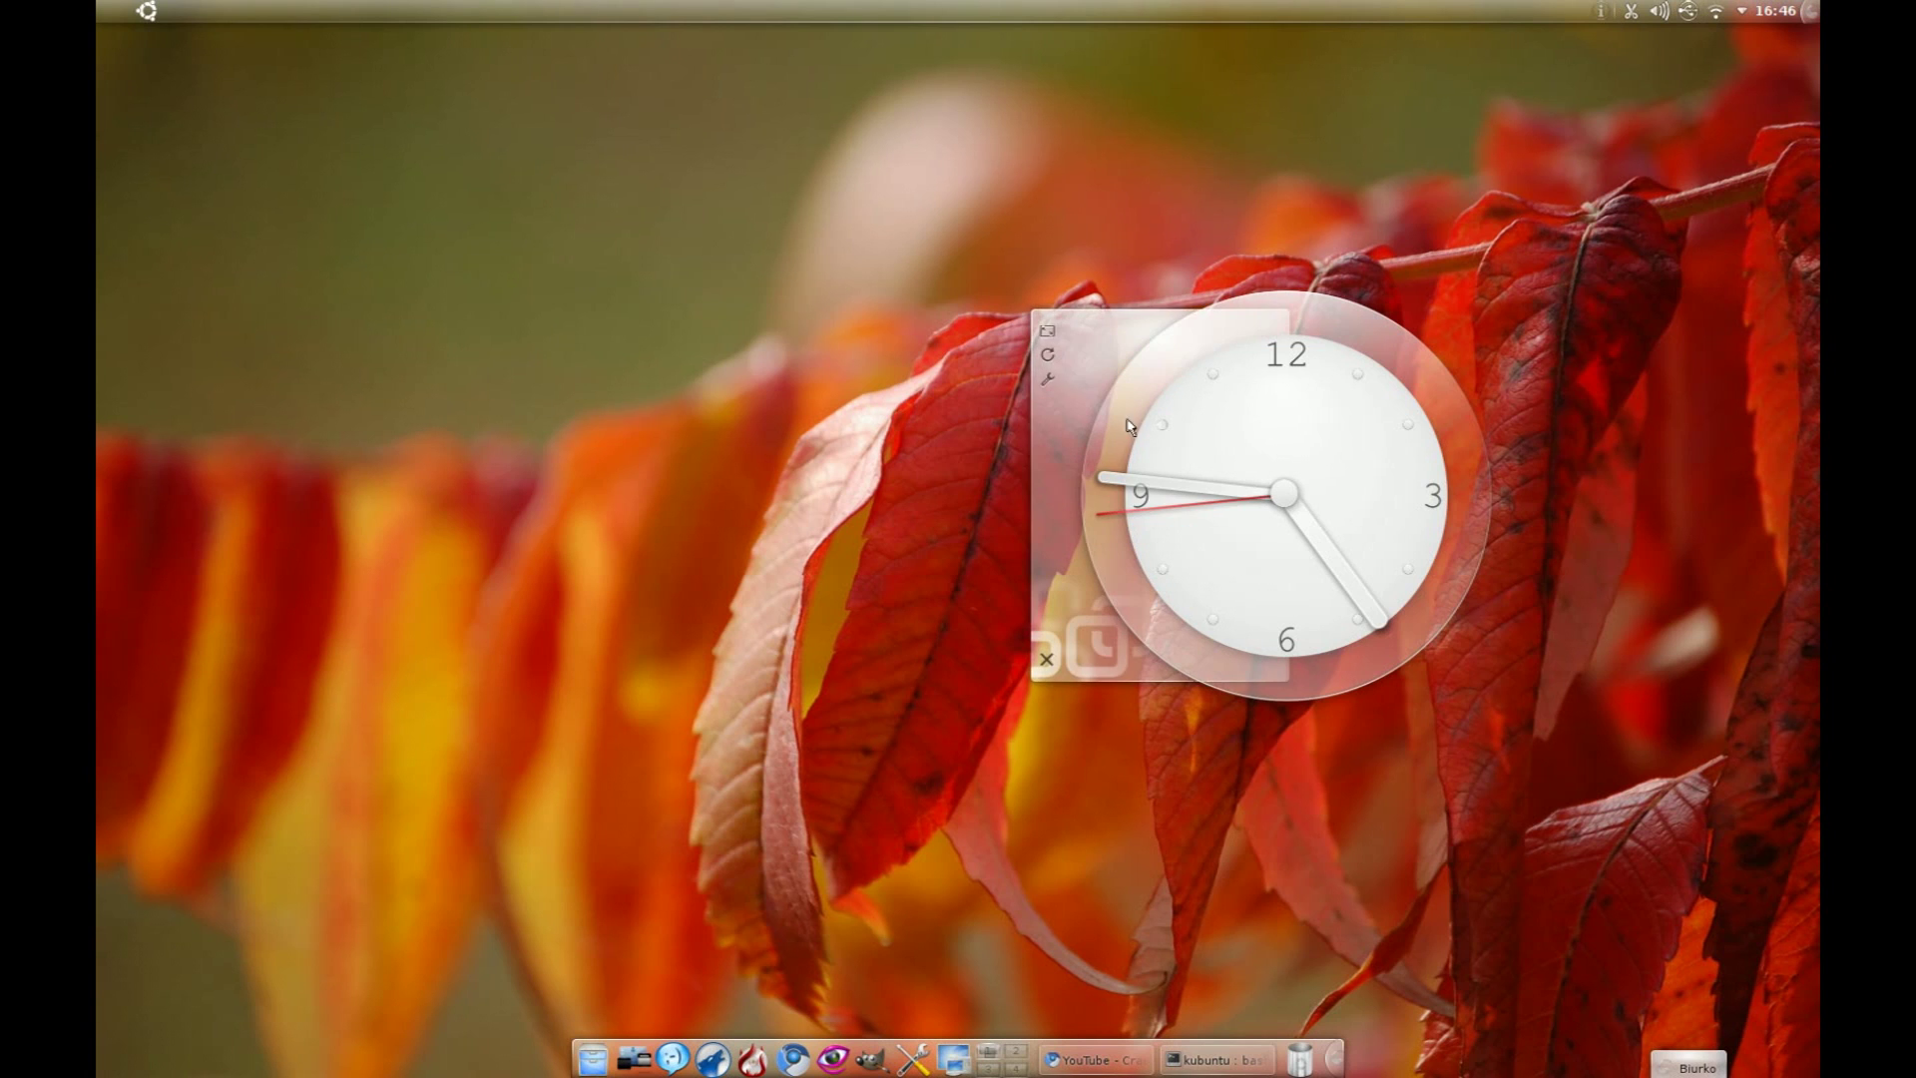
left_click_drag(1048, 336, 1548, 195)
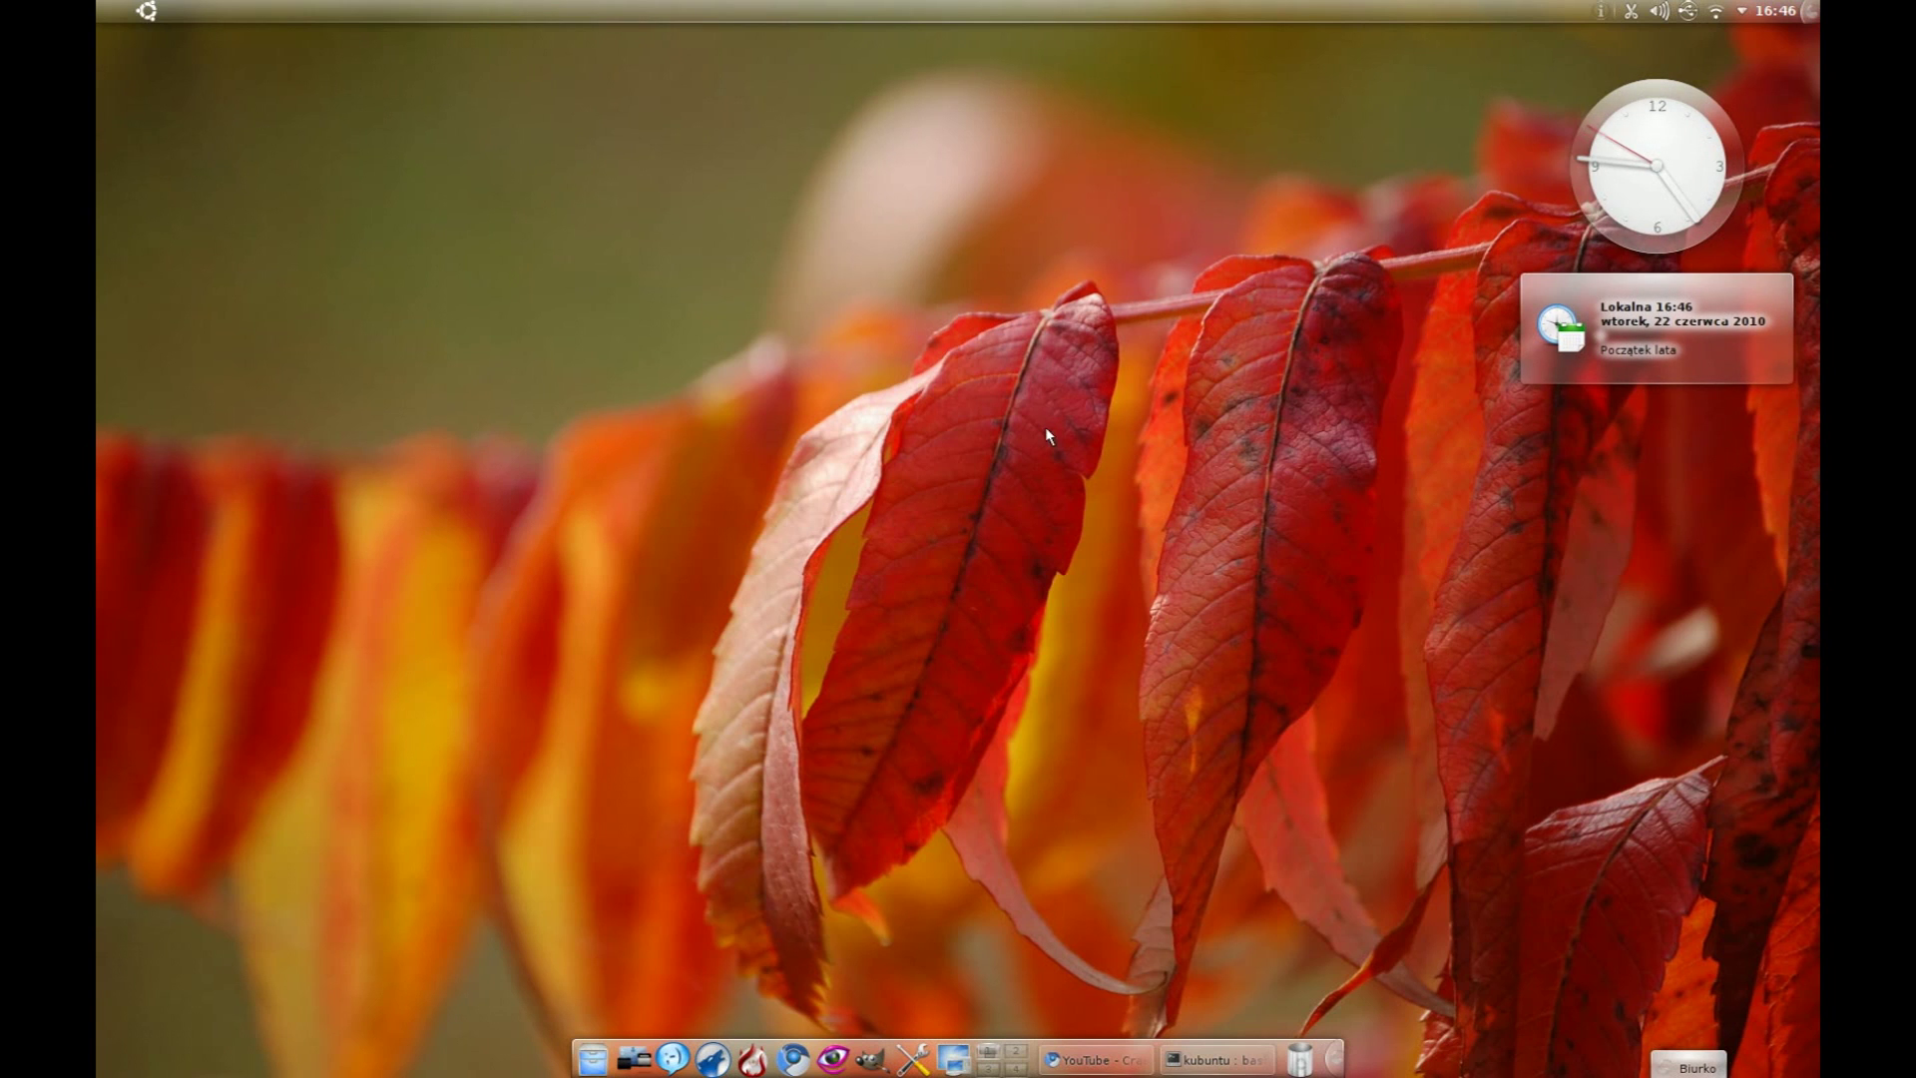
Step: Show the analog clock's calendar, and lock the desktop widgets
left_click(1633, 150)
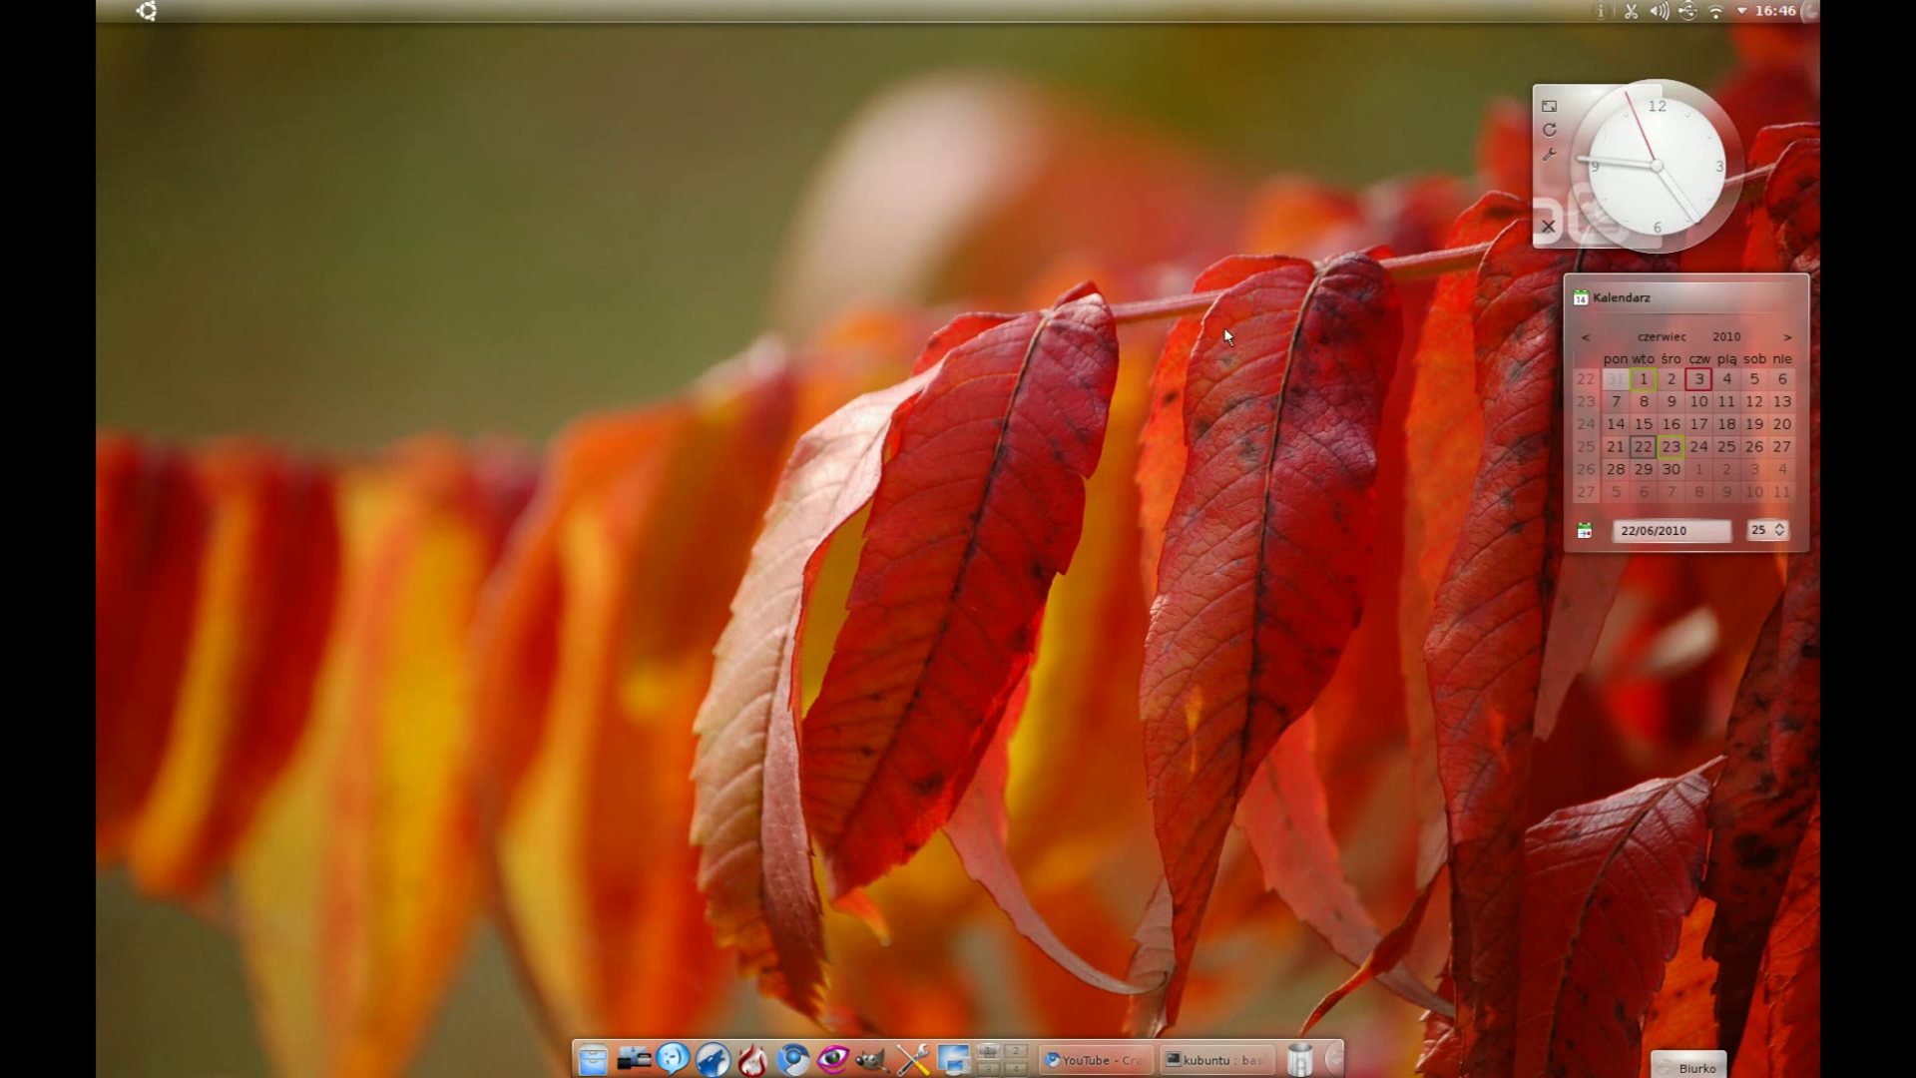
right_click(1179, 328)
left_click(1207, 427)
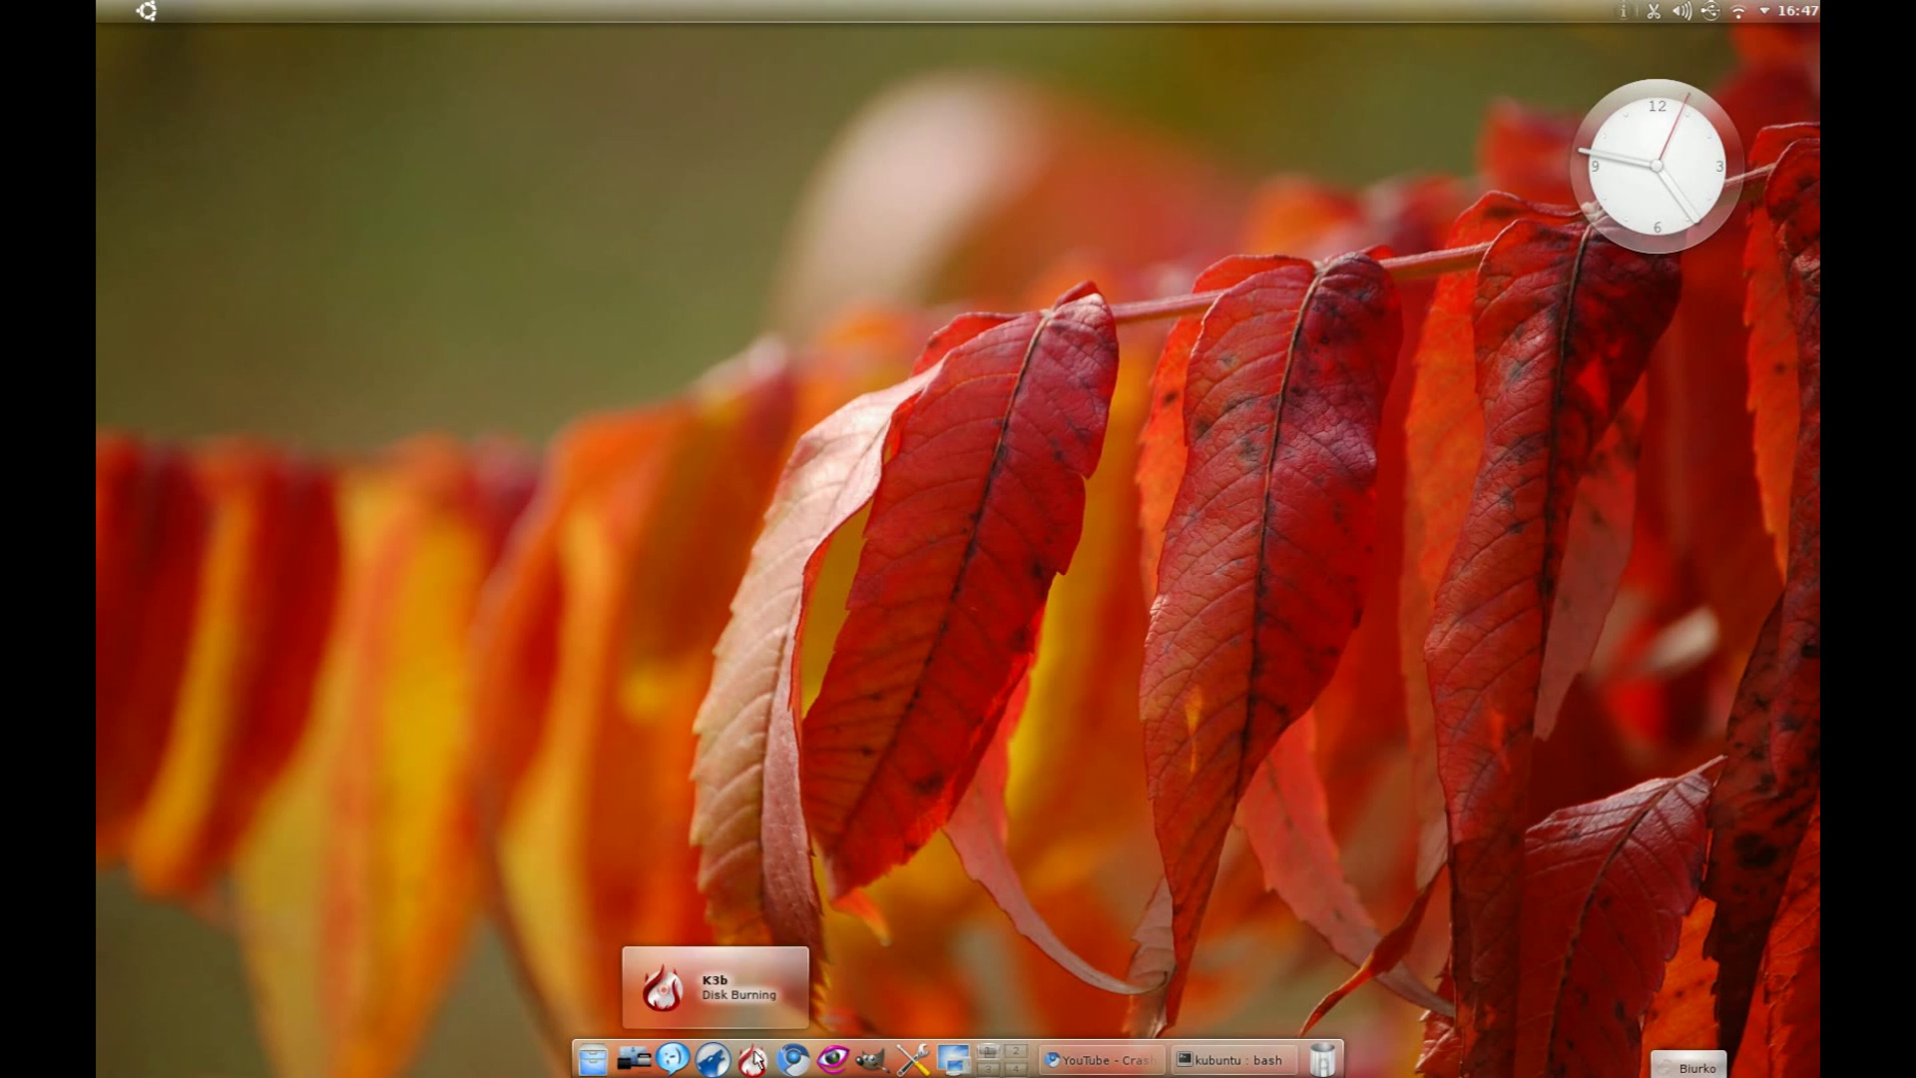
Step: Examine the tooltips of the clocks, running windows and Kosz, and check the Biurko toolbox options and hidden tray icons
mouse_move(1628, 186)
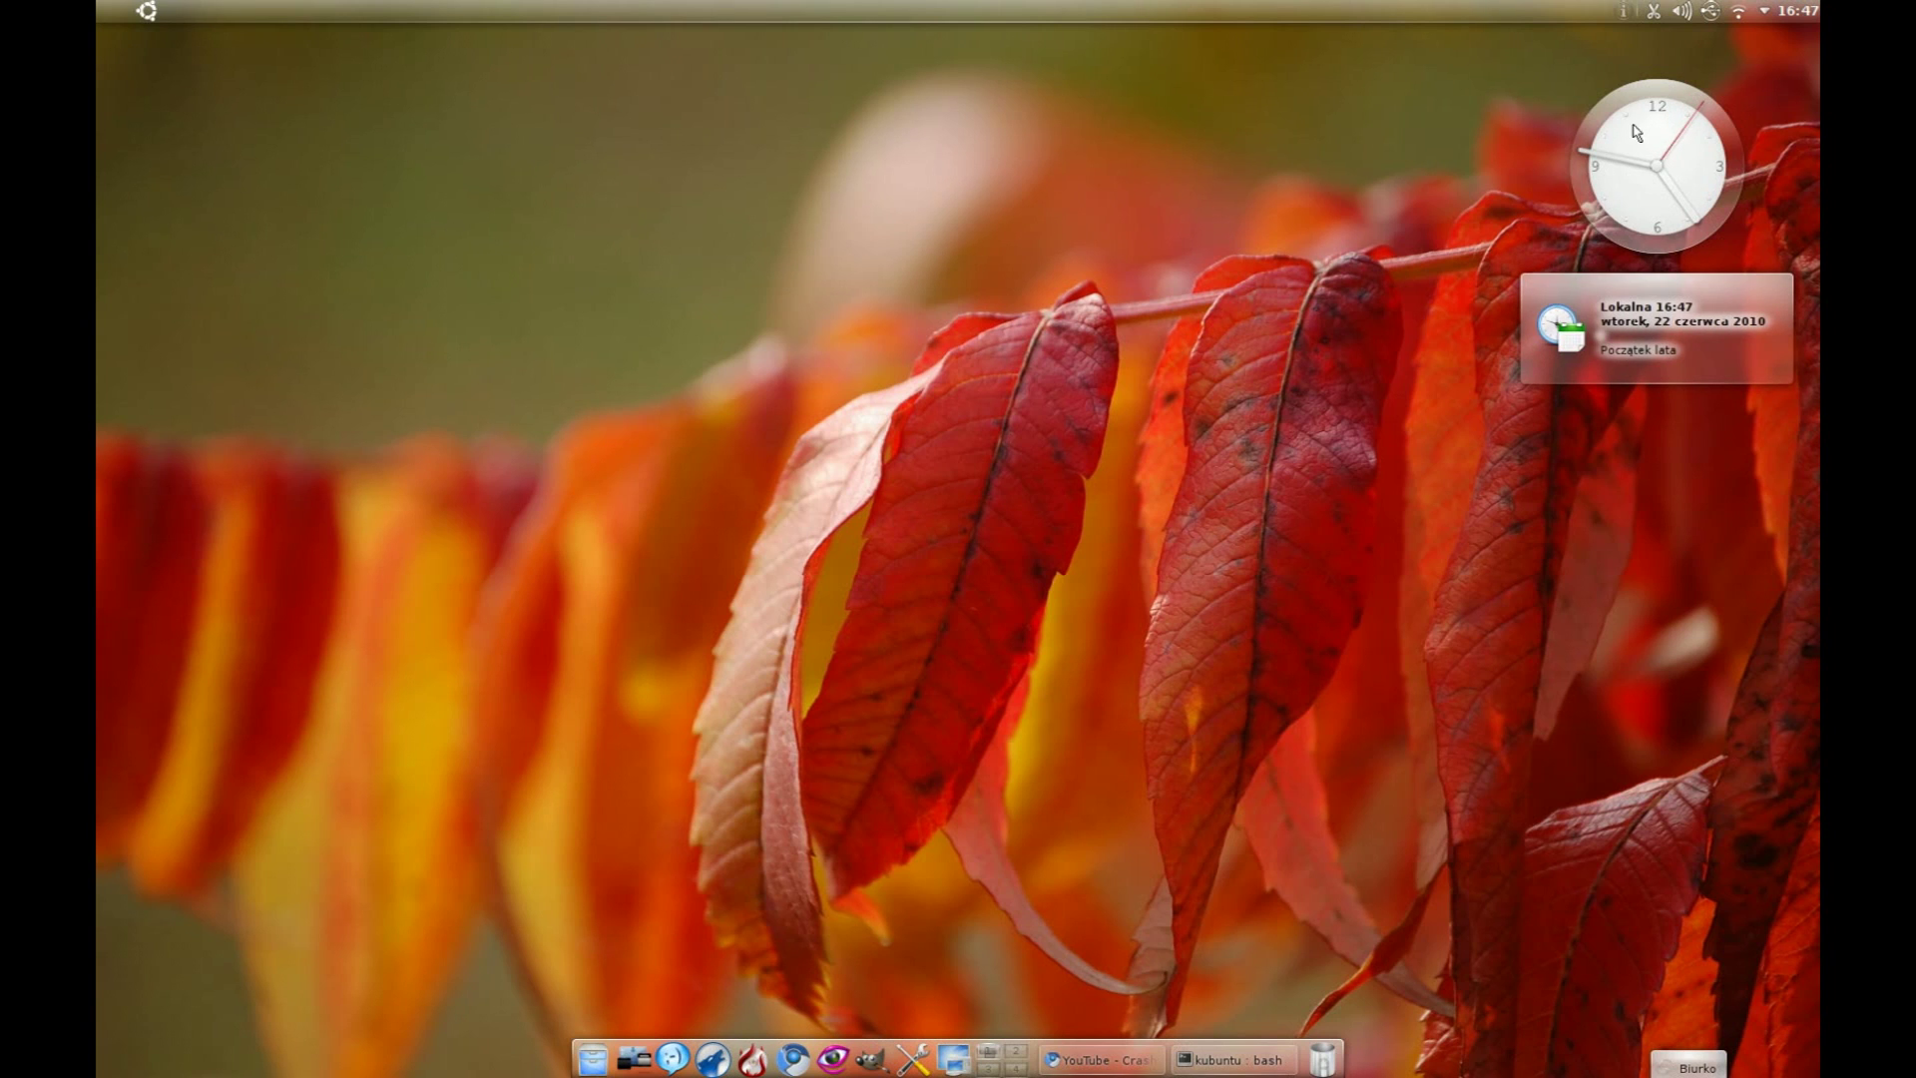
mouse_move(1708, 22)
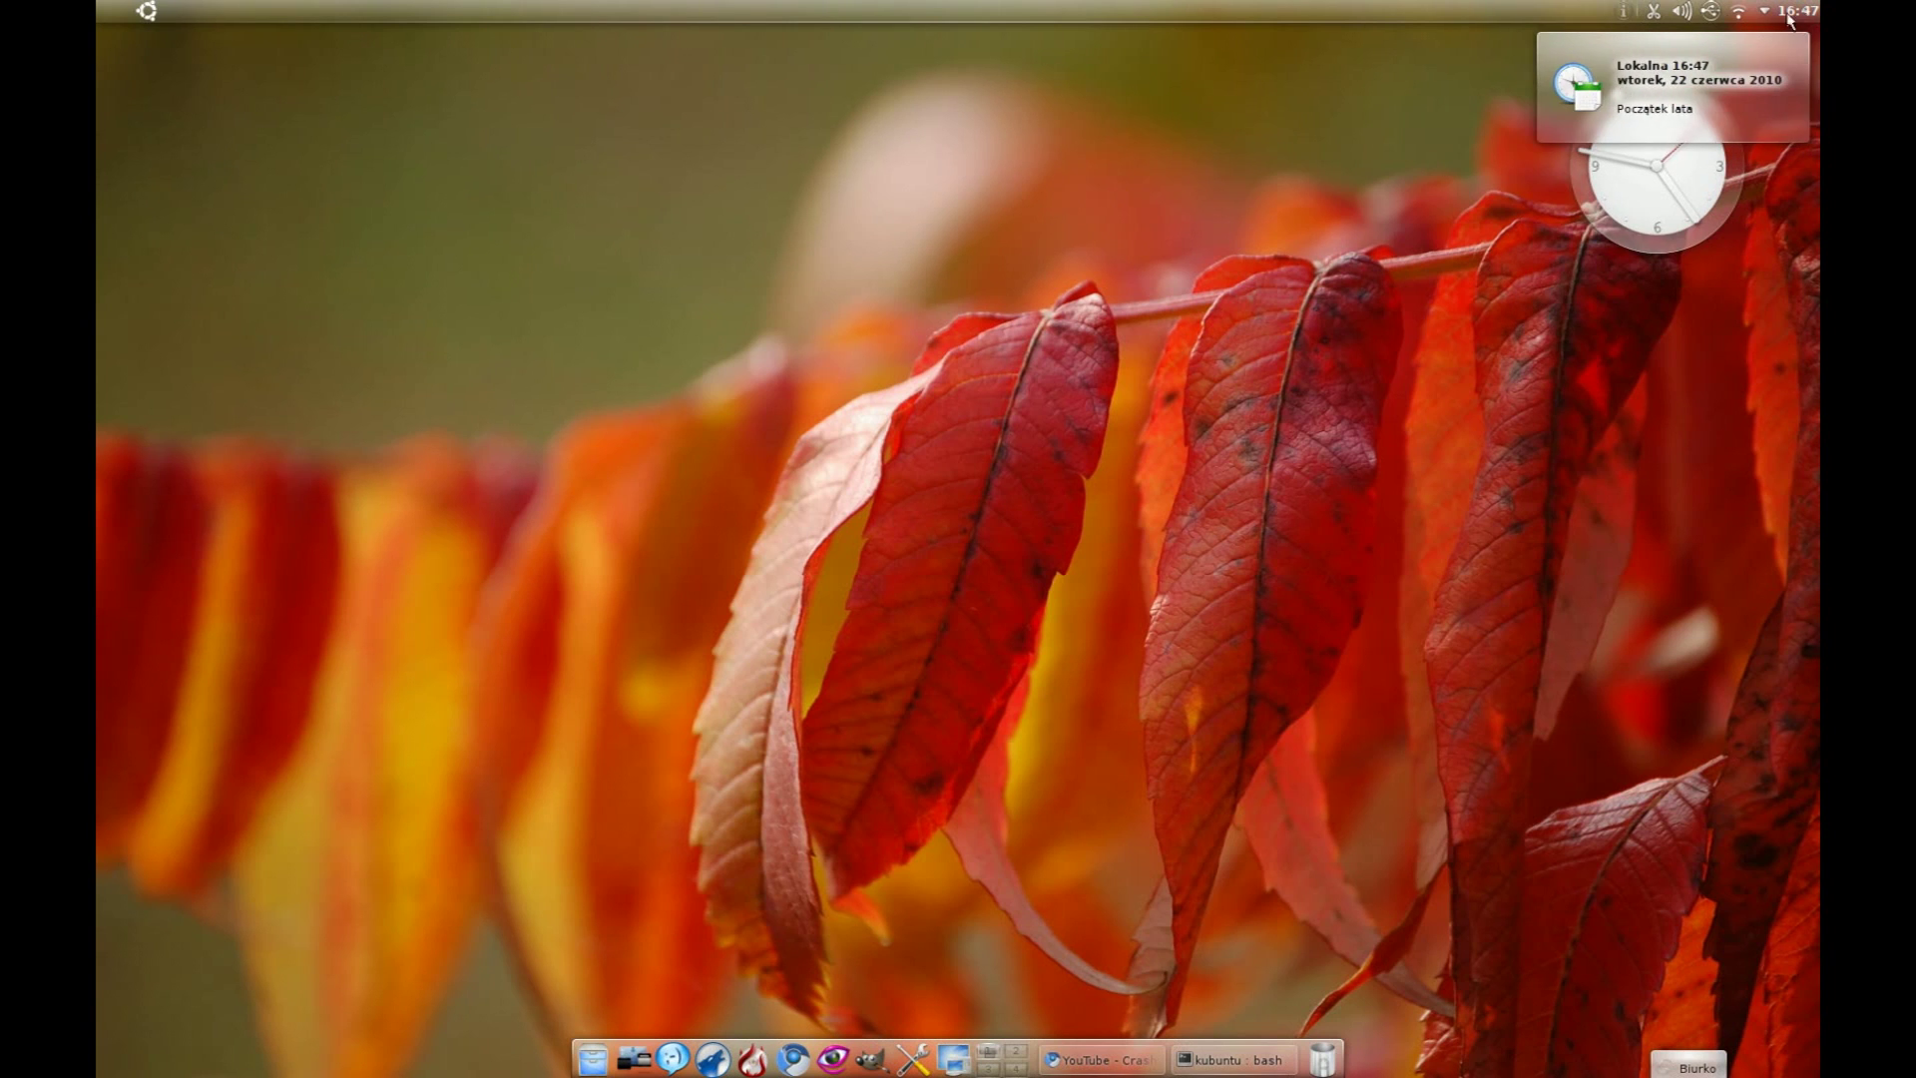
mouse_move(1103, 1060)
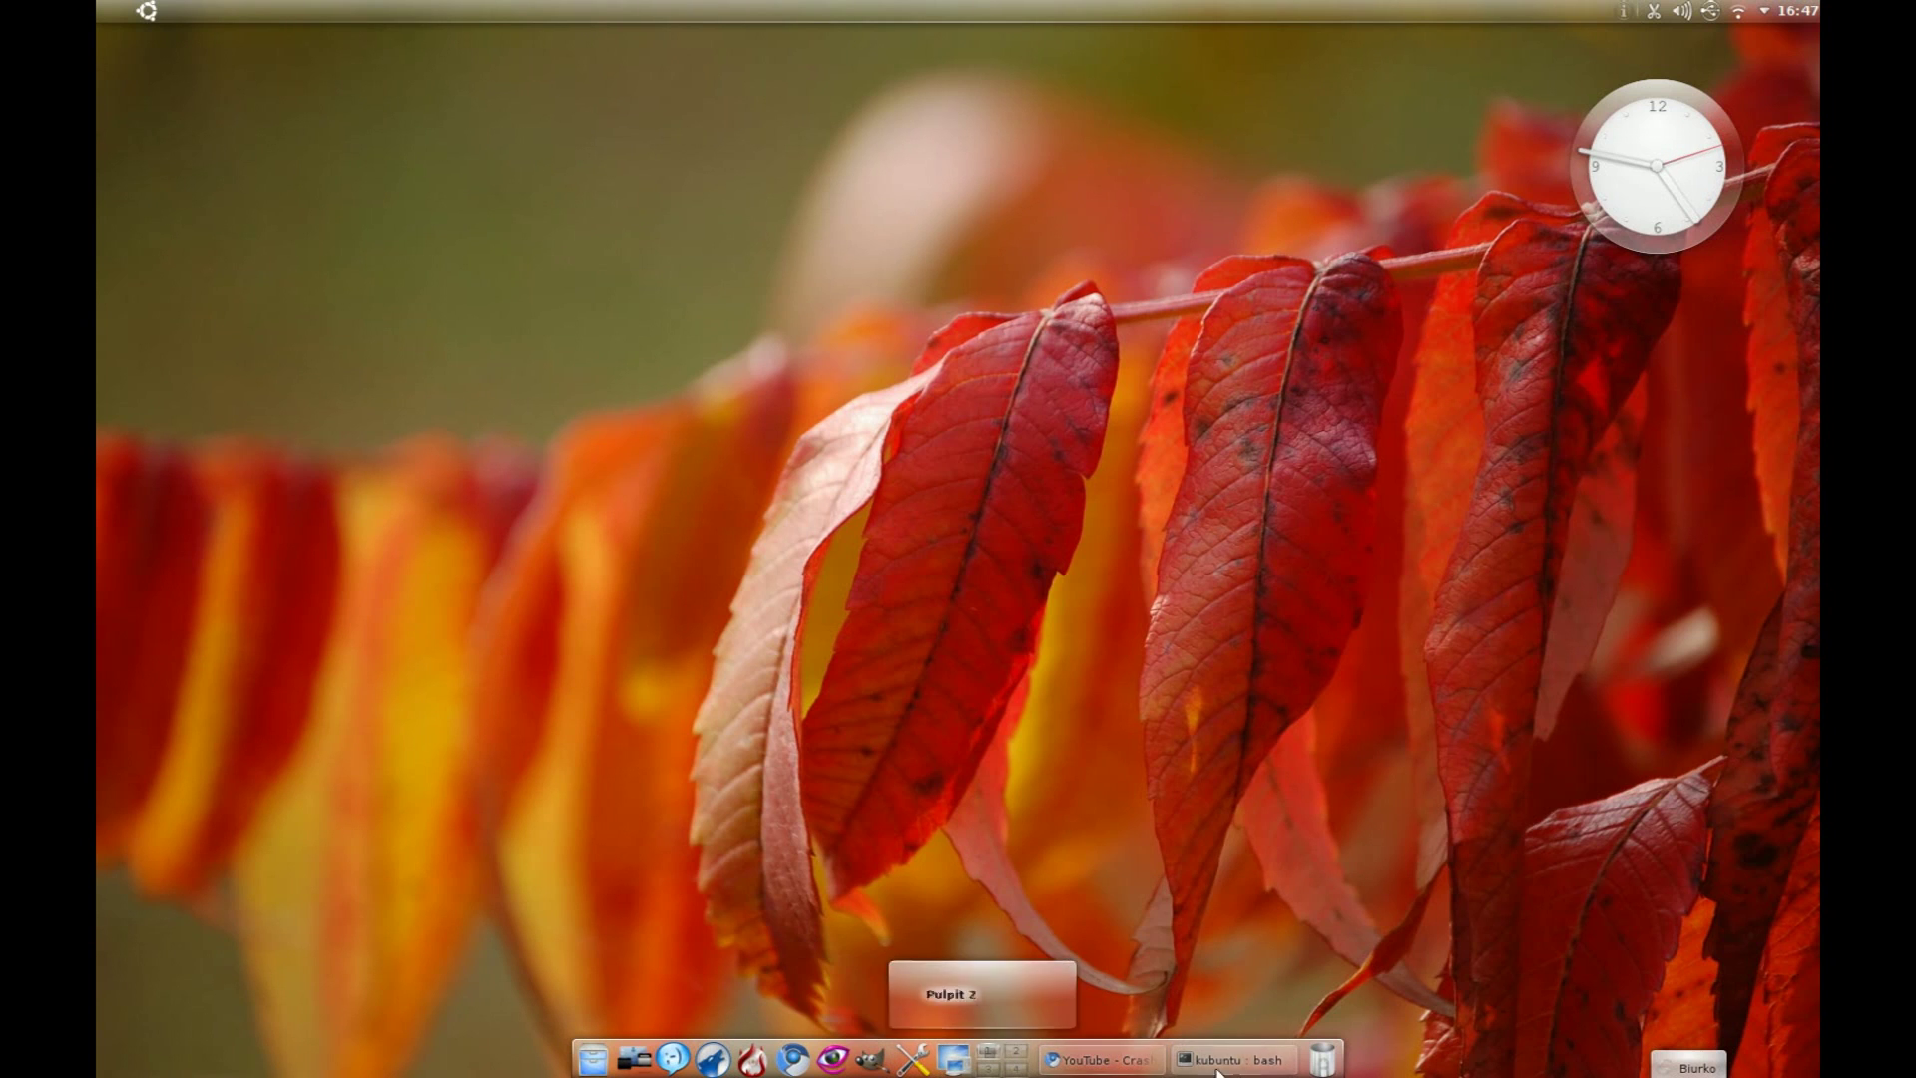
mouse_move(1244, 1070)
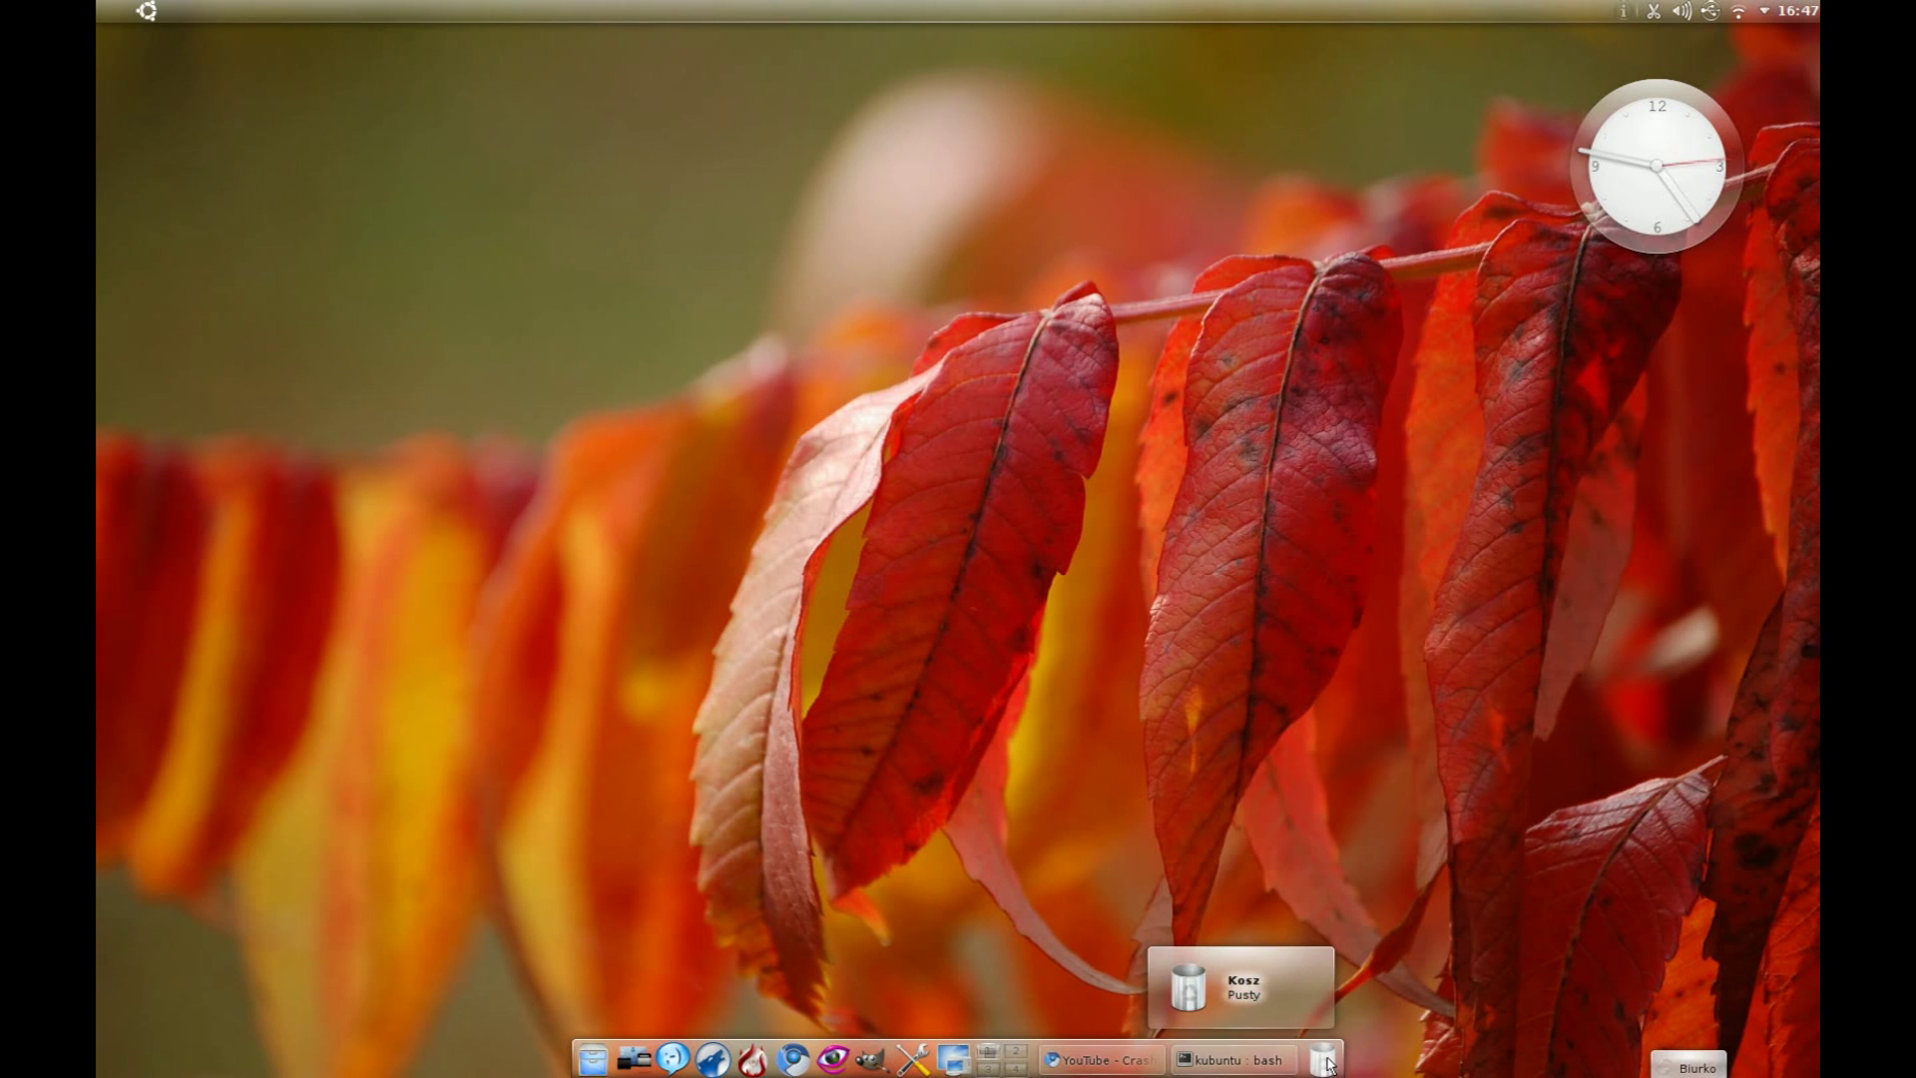
left_click(1683, 1068)
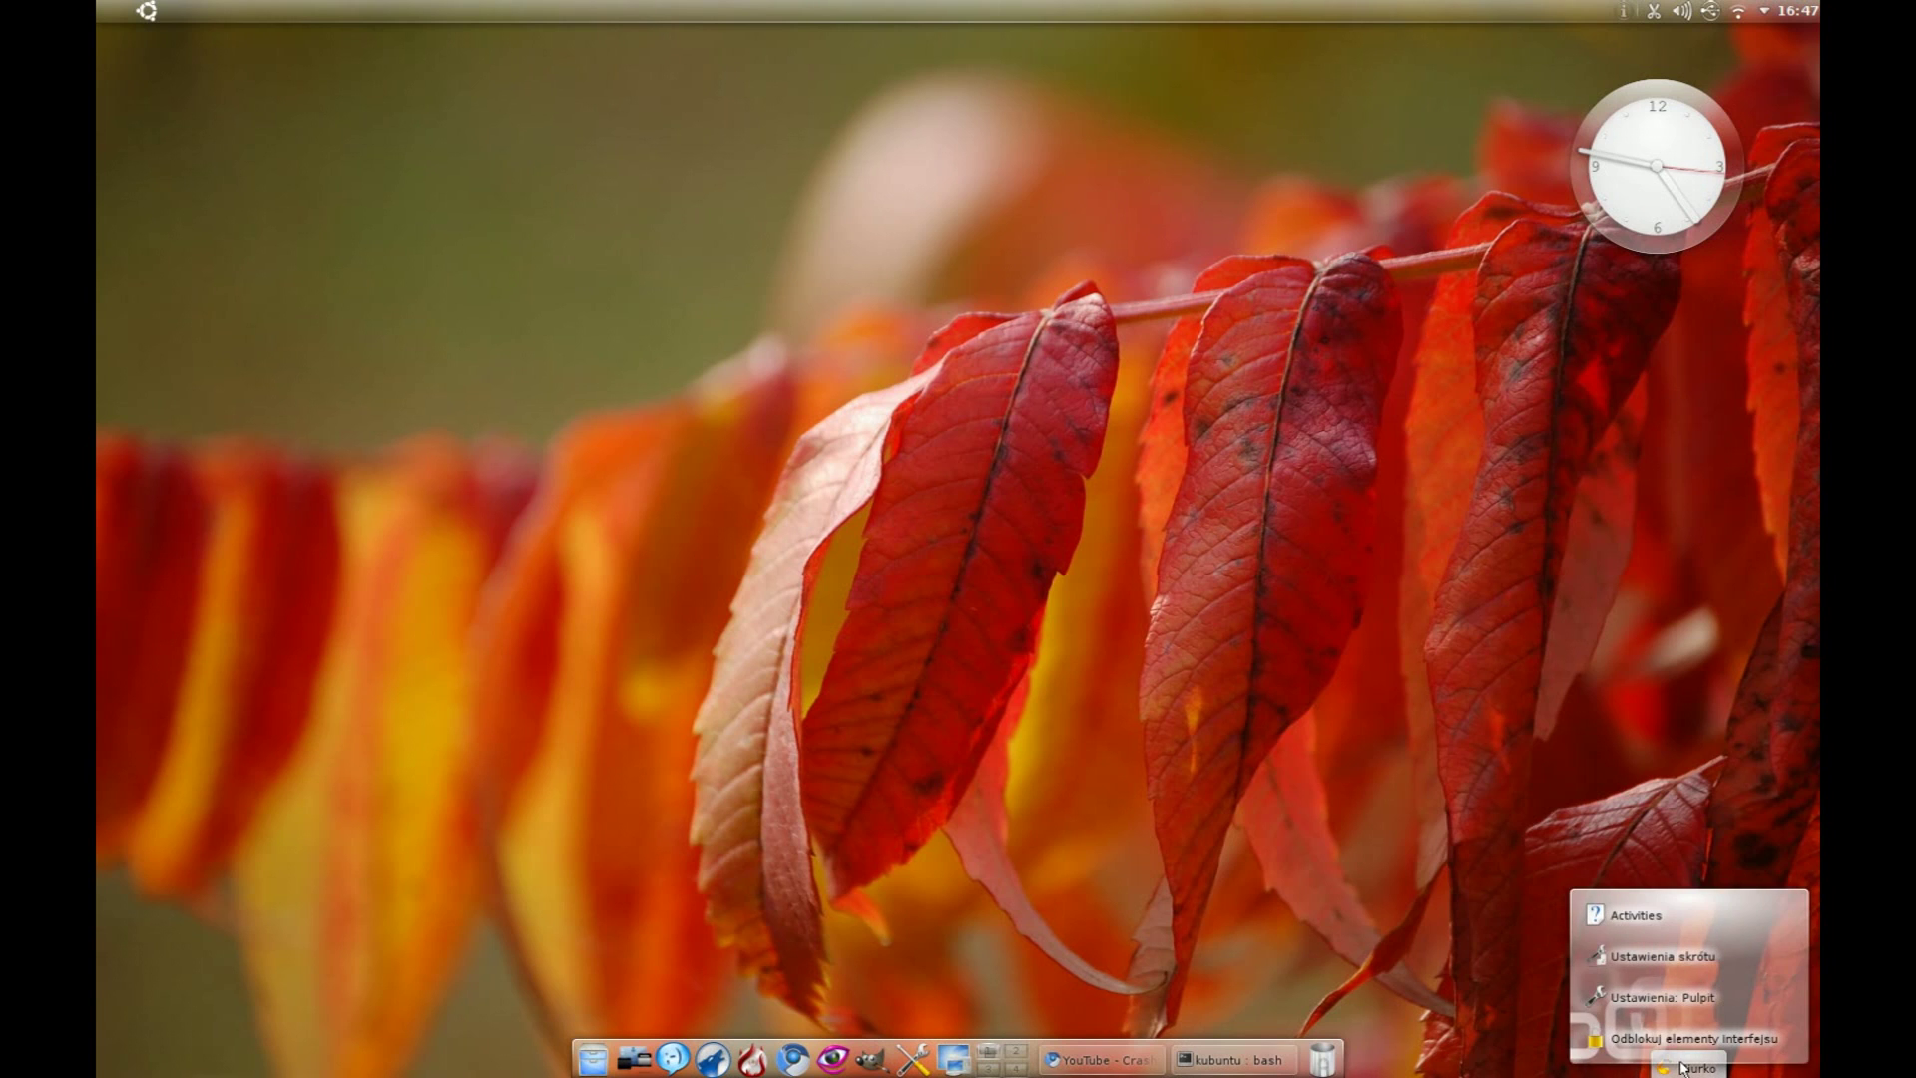
left_click(1684, 1068)
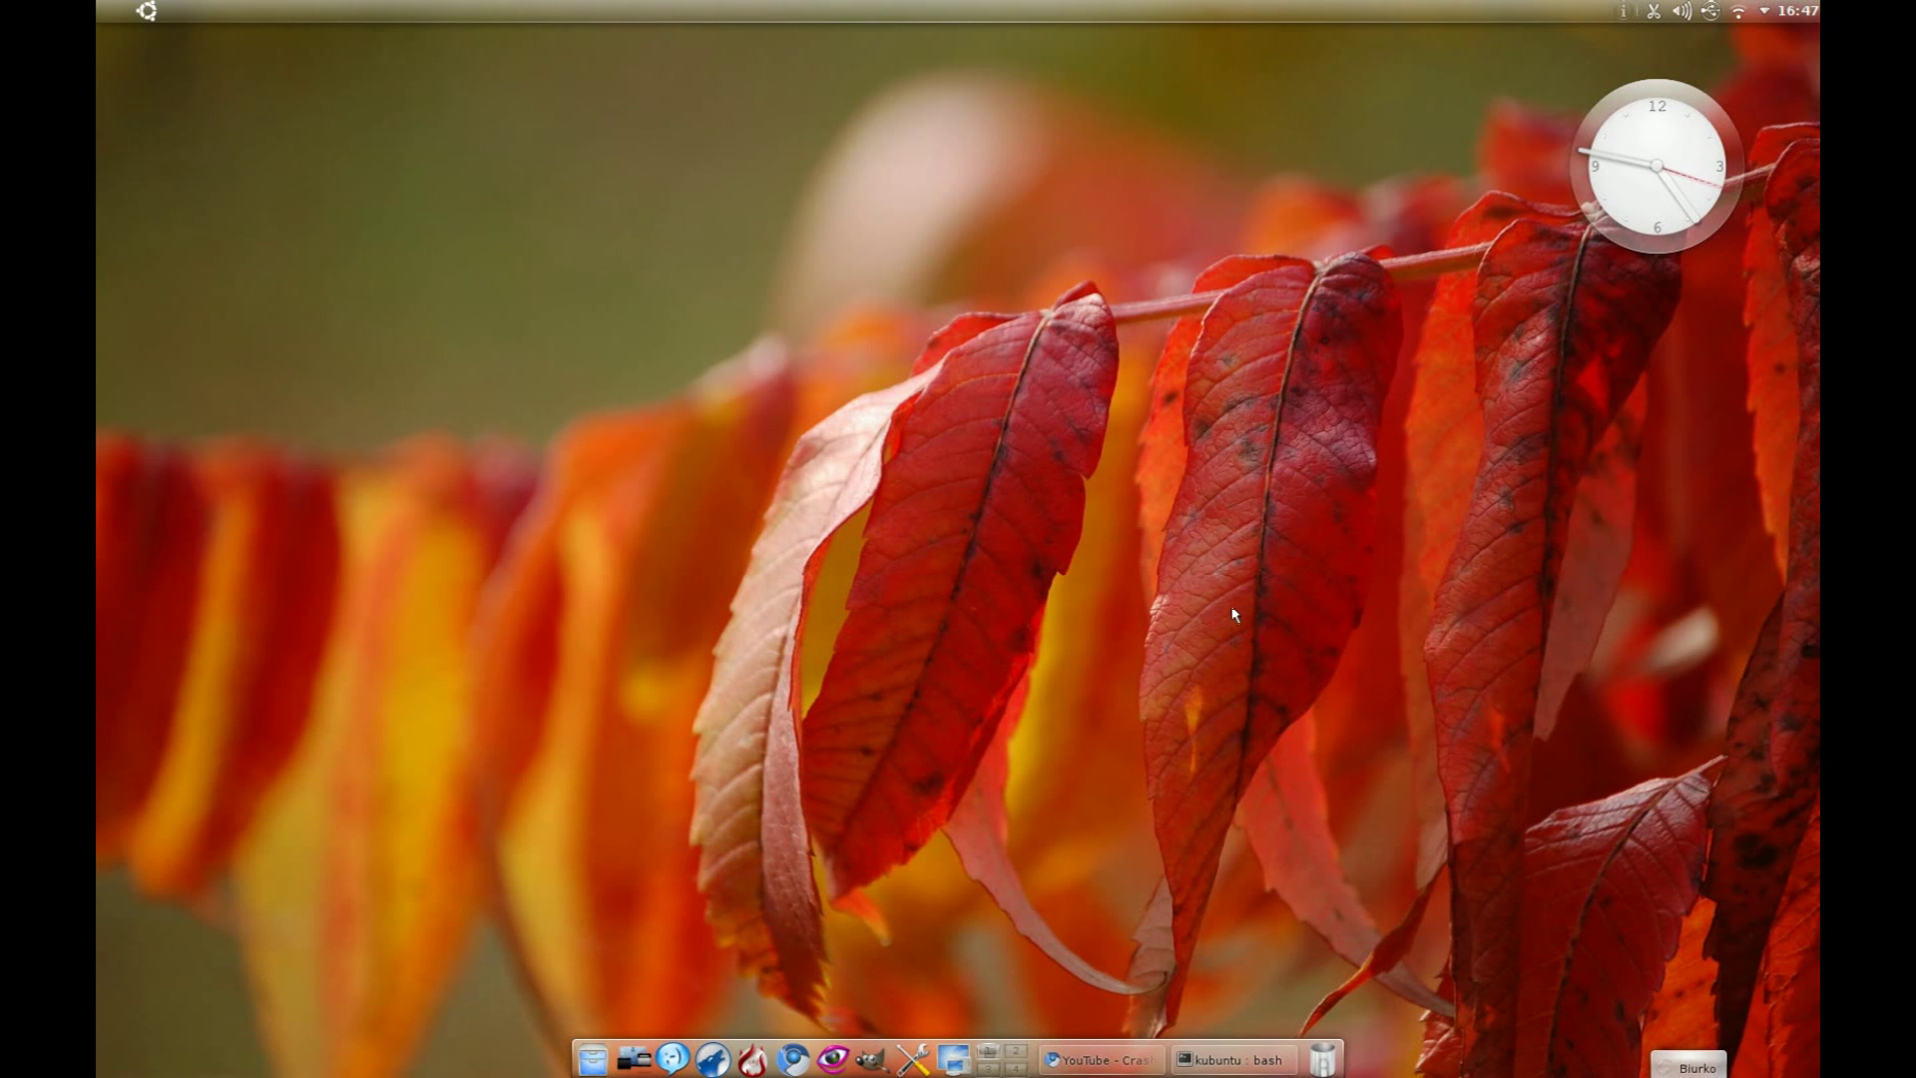
left_click(1763, 10)
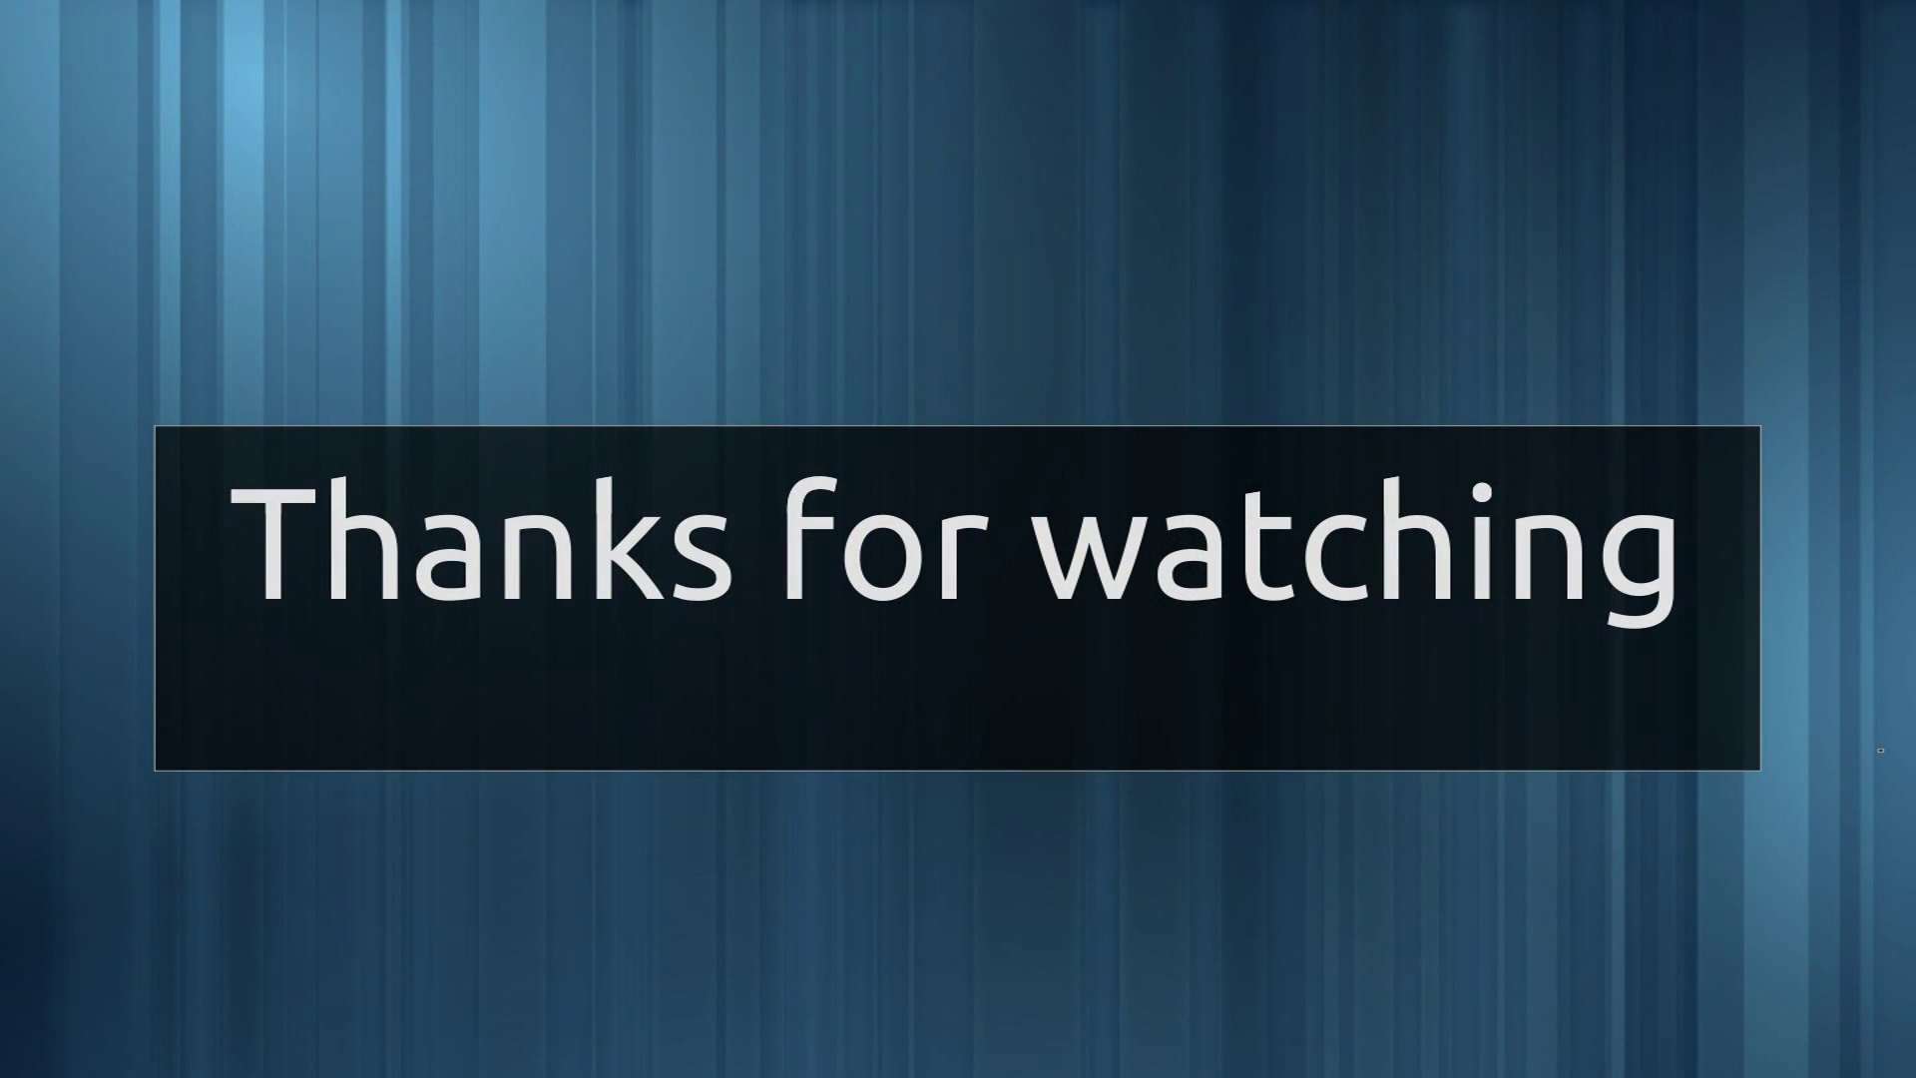